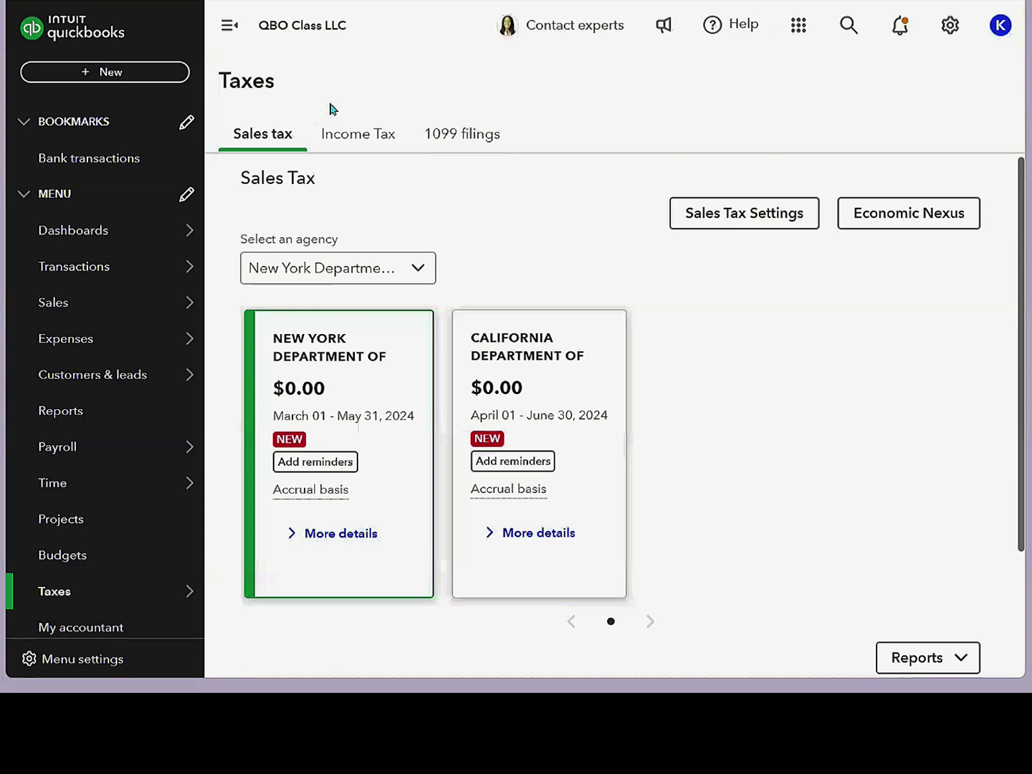
- Open the Customers list and go to the first customer's detail page
mouse_move(76, 308)
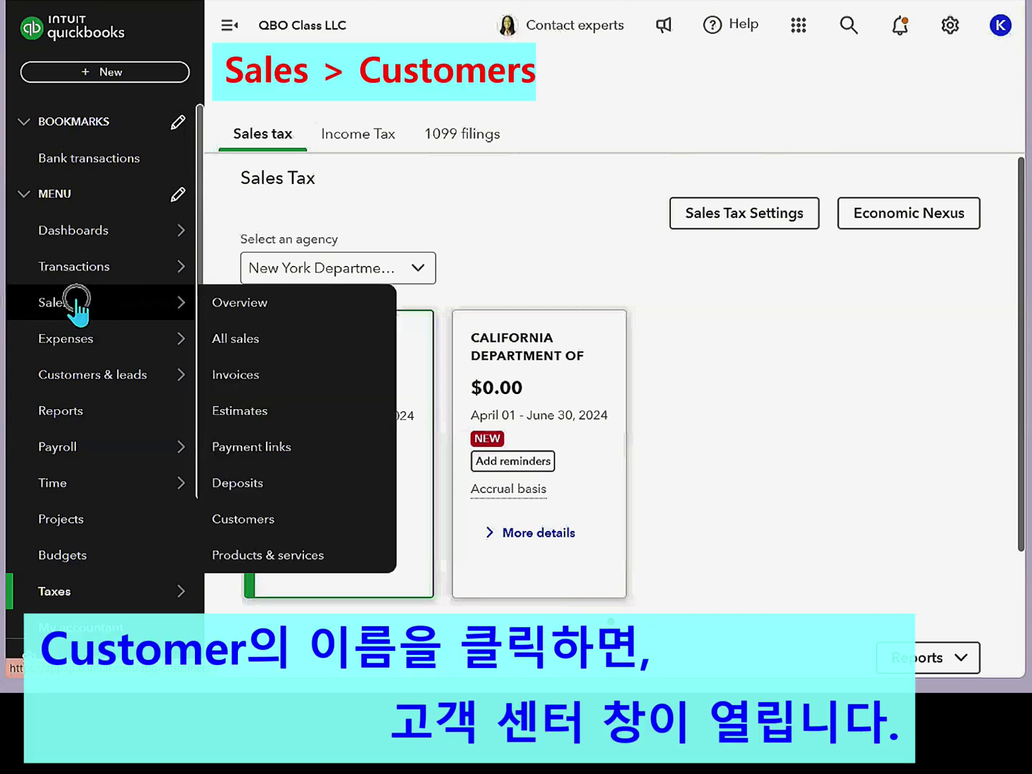
click(111, 307)
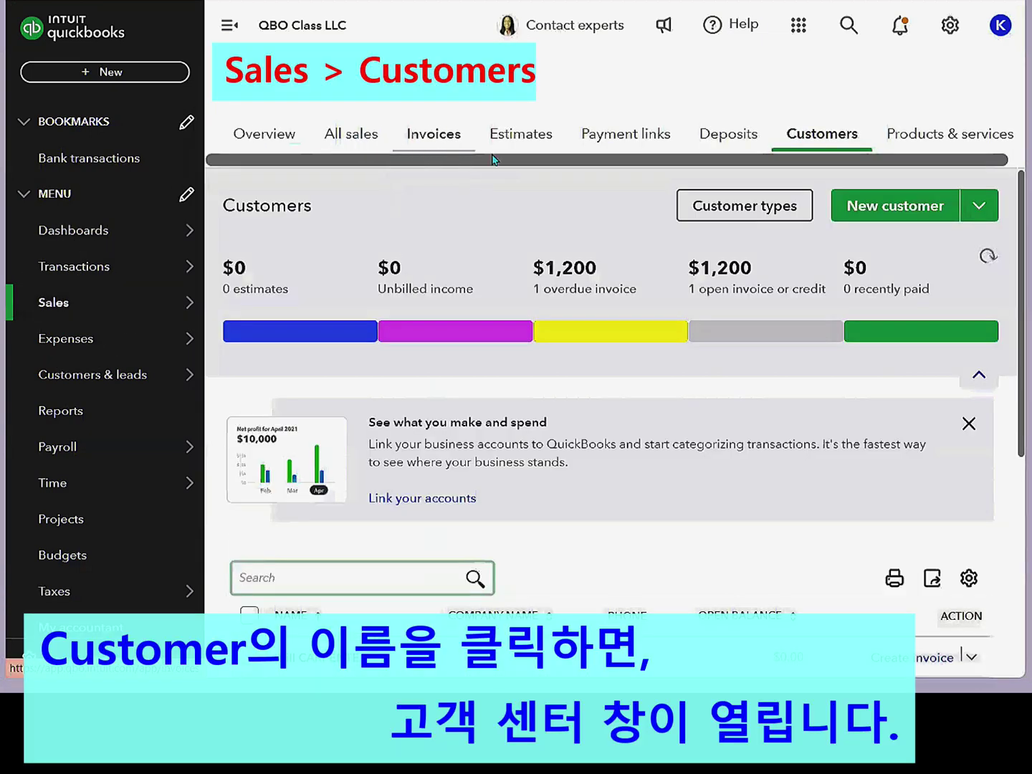
click(818, 144)
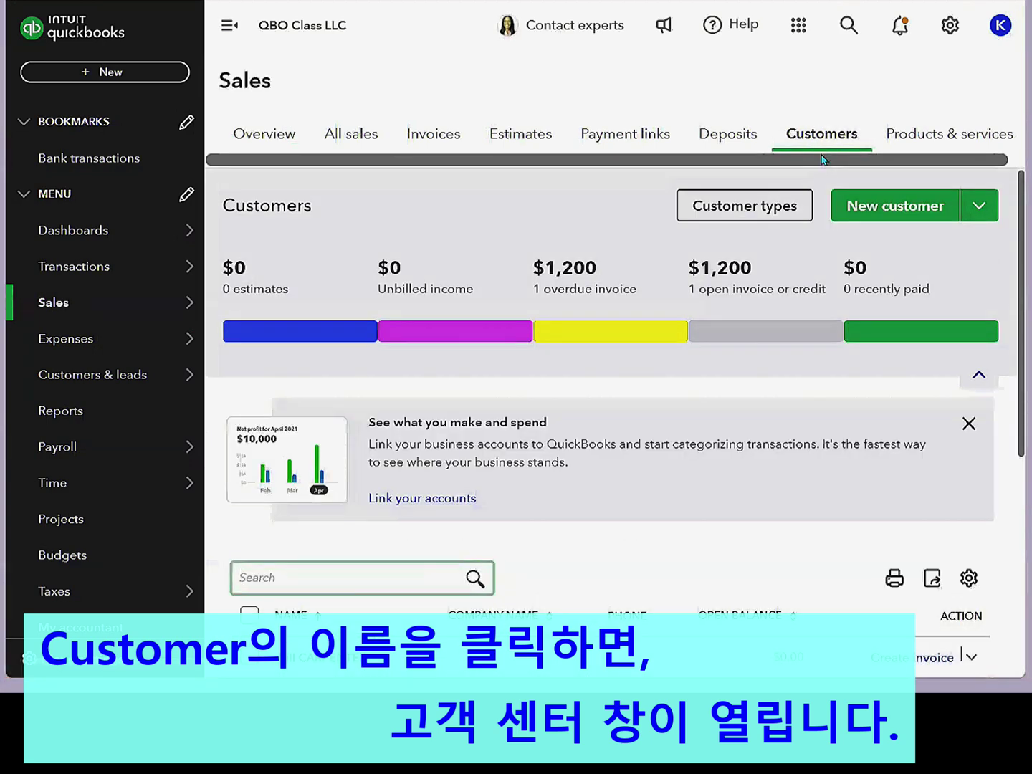
drag(1020, 209, 994, 466)
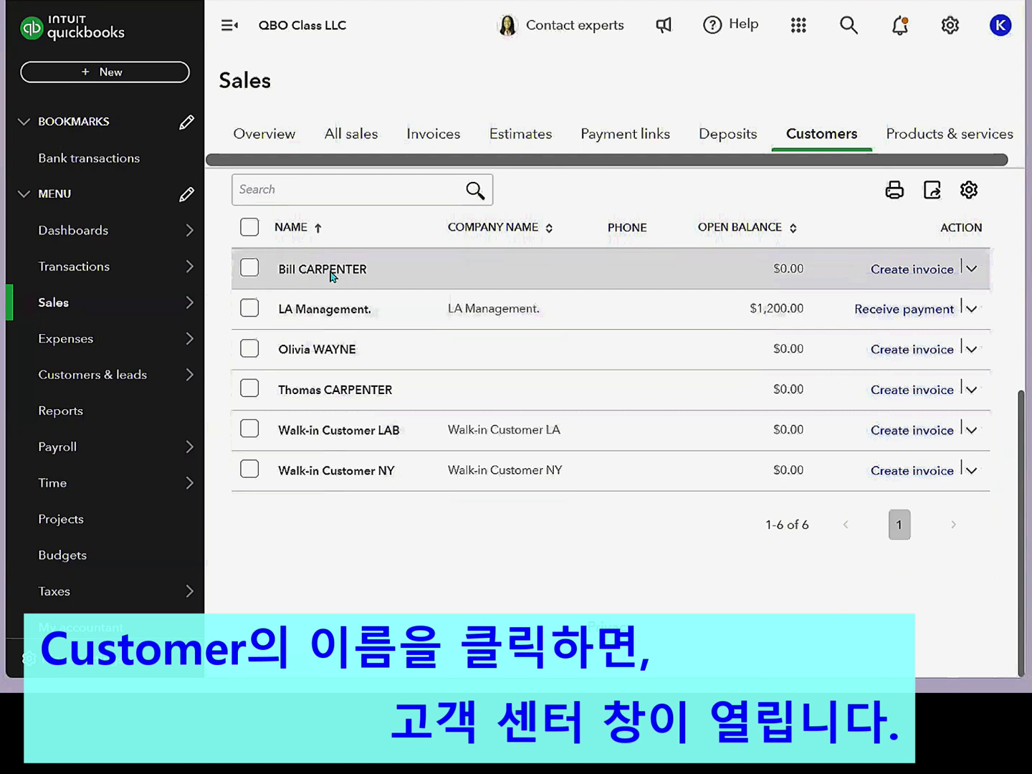
click(333, 275)
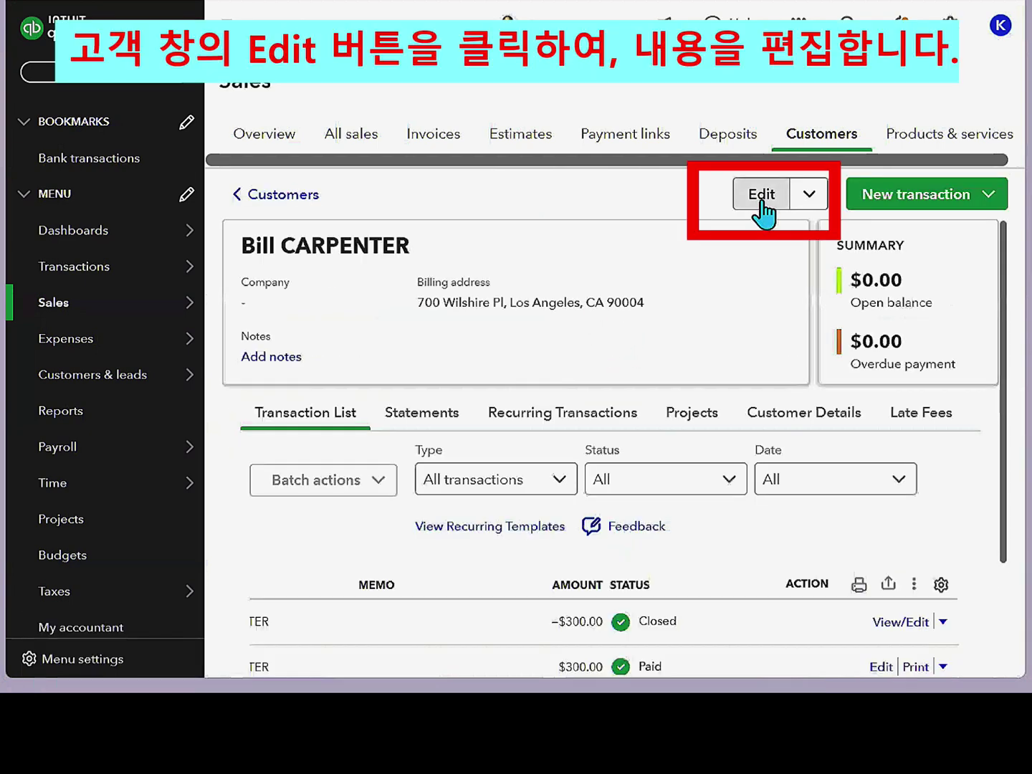
click(763, 207)
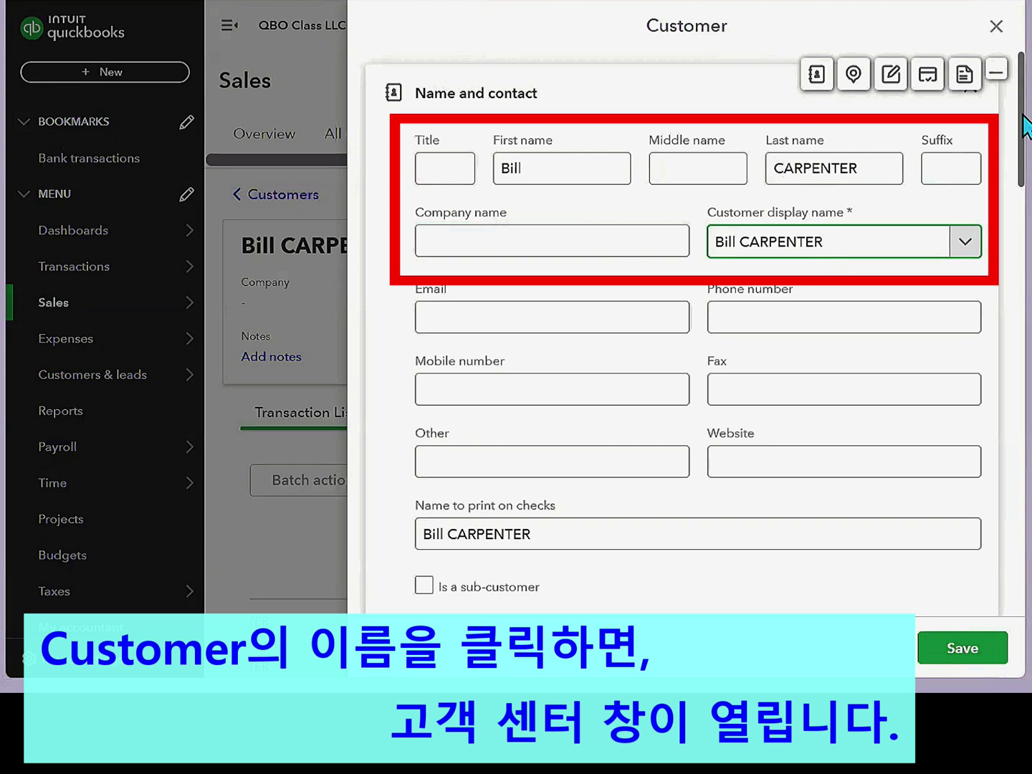
drag(1023, 116, 1002, 260)
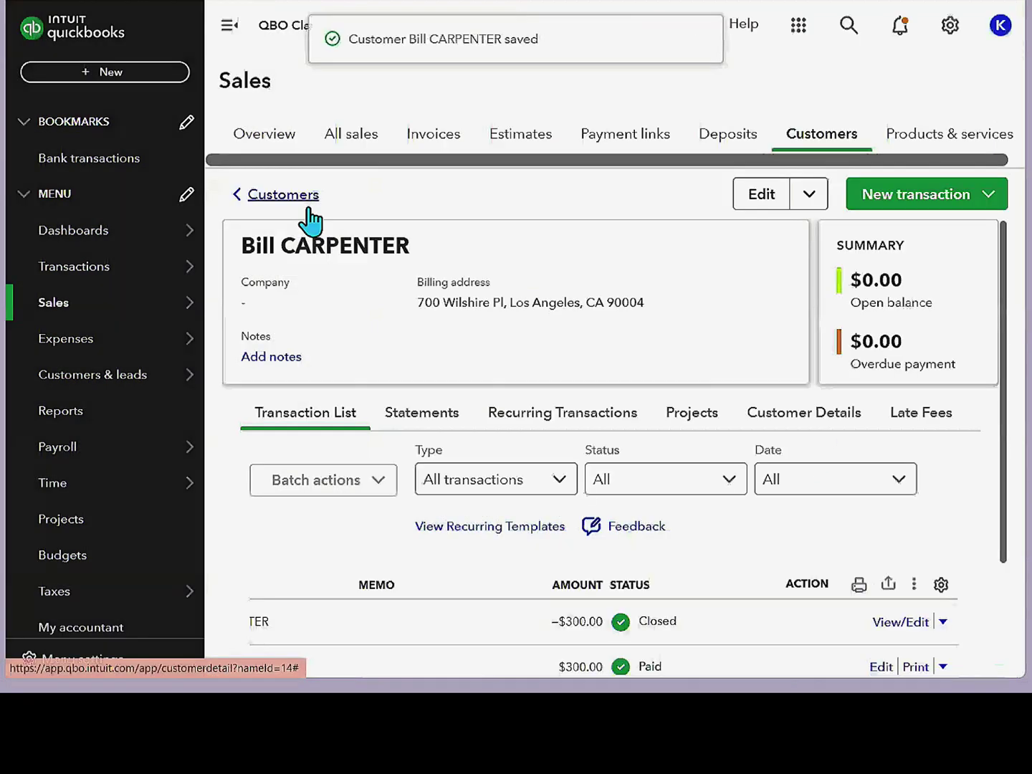
key(ctrl)
key(ctrl)
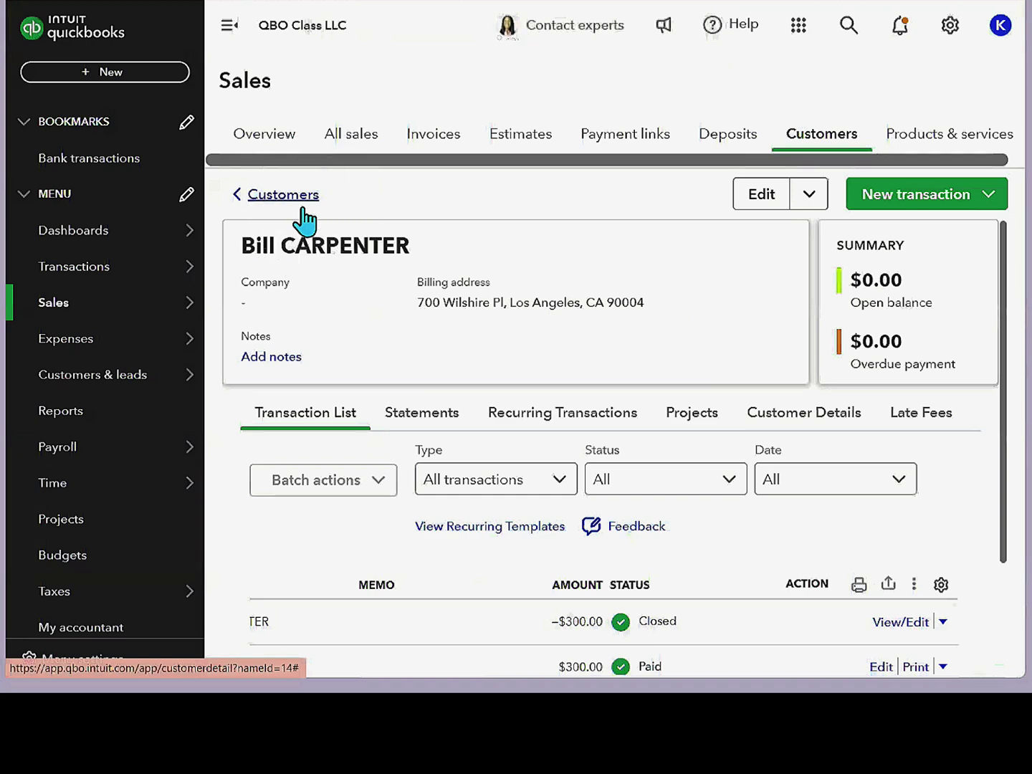
- Open LA Management's customer record for editing
click(304, 208)
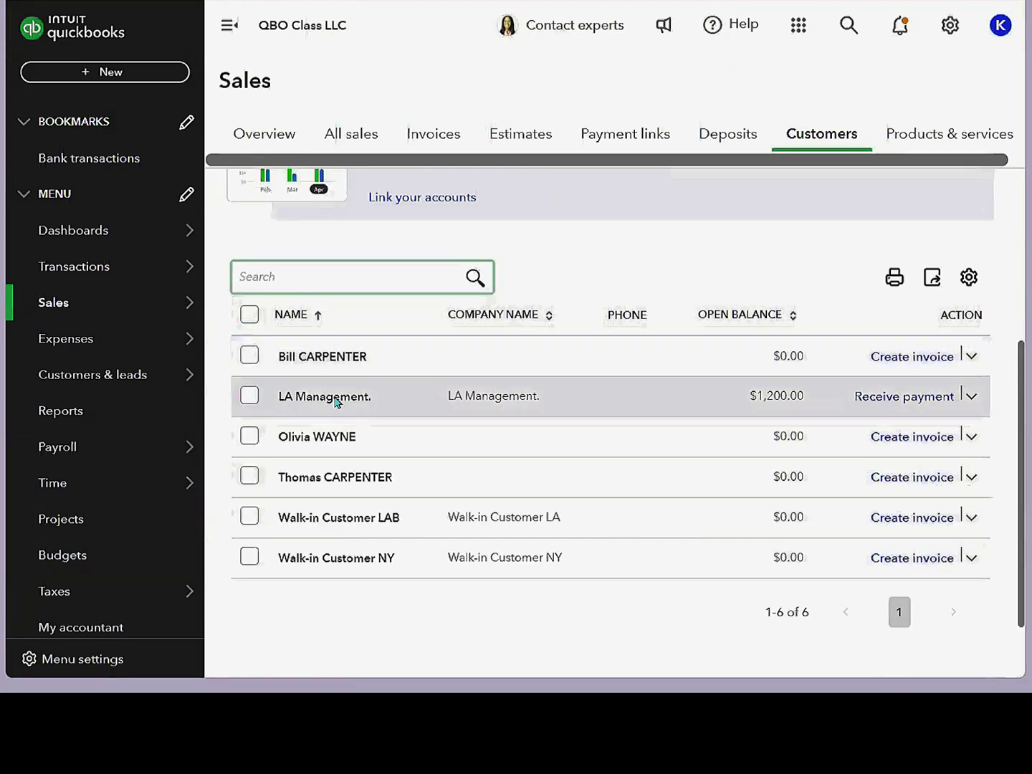
click(337, 402)
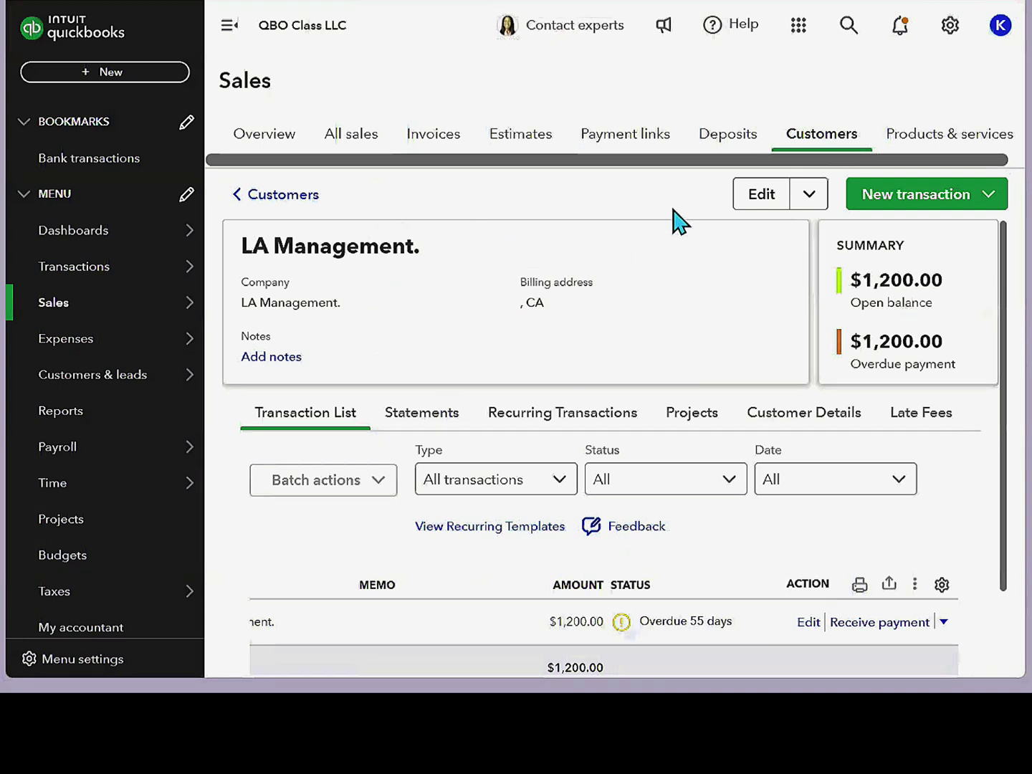
click(761, 198)
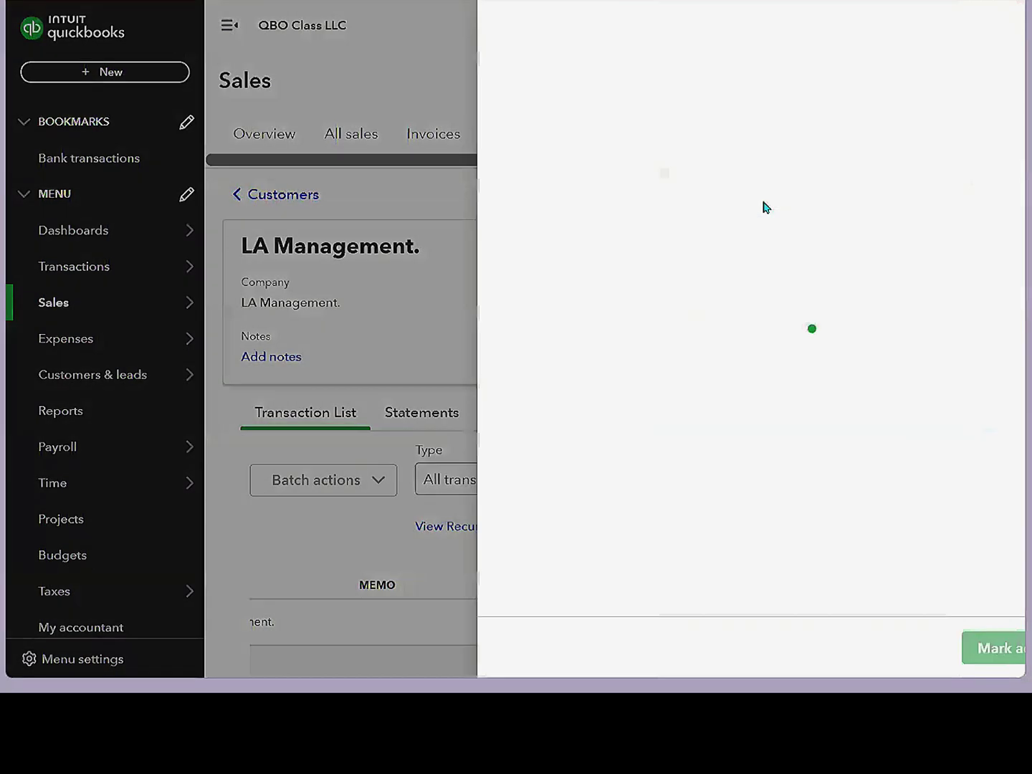
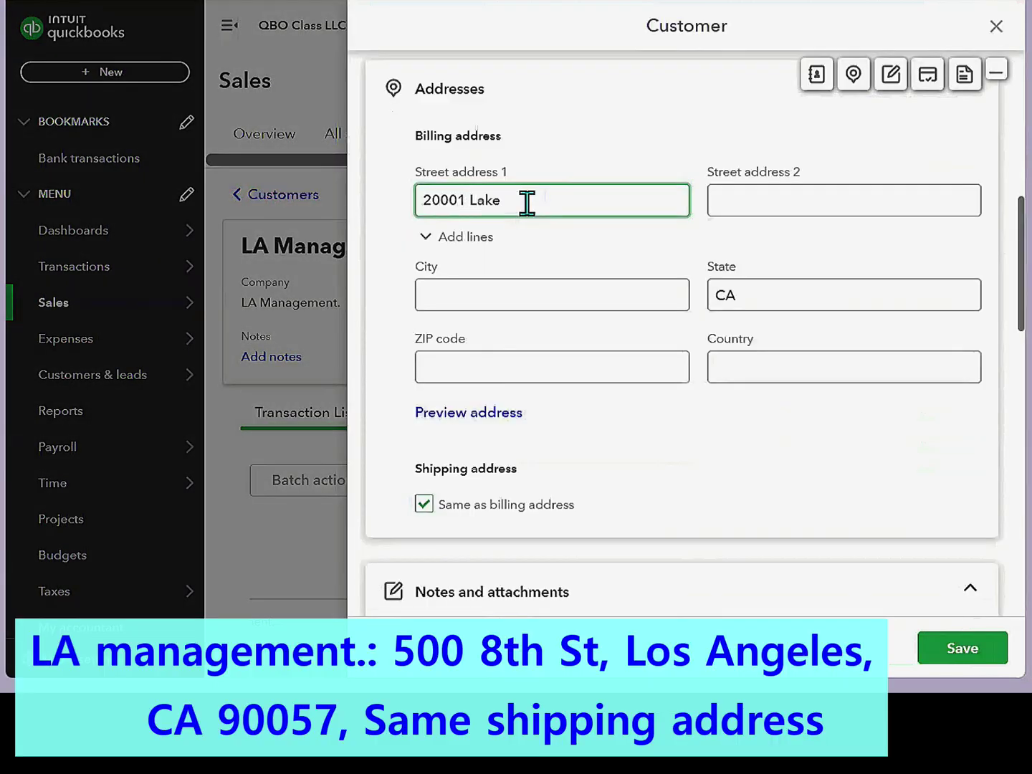
click(505, 294)
text(Lake Forest)
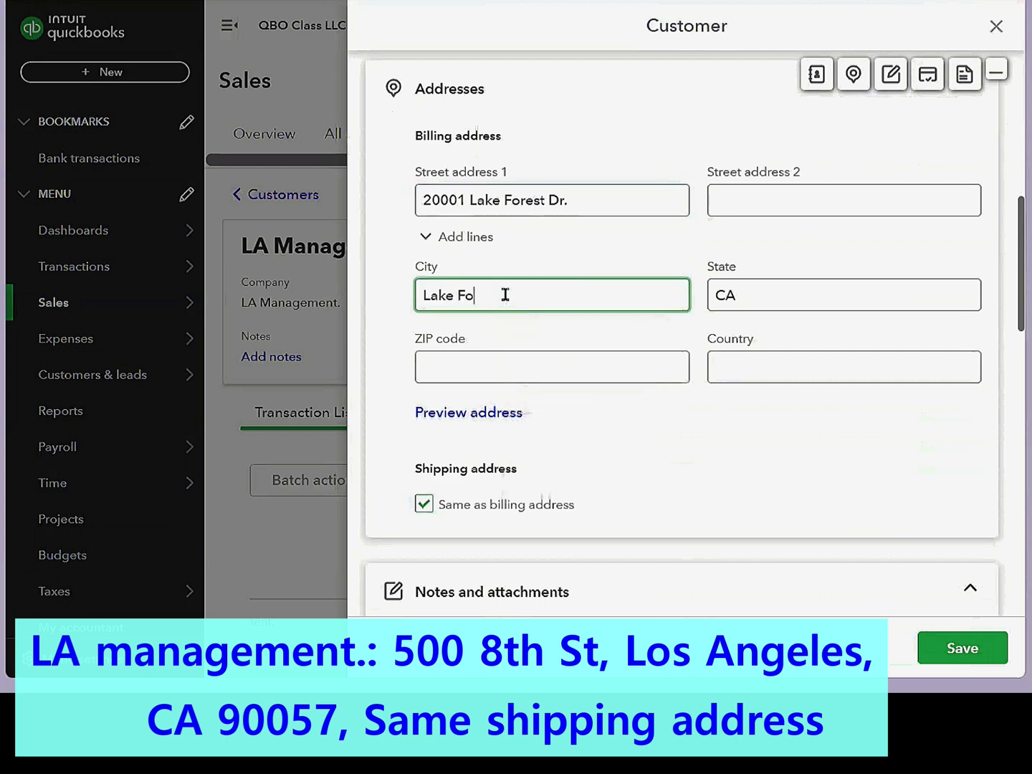
click(545, 370)
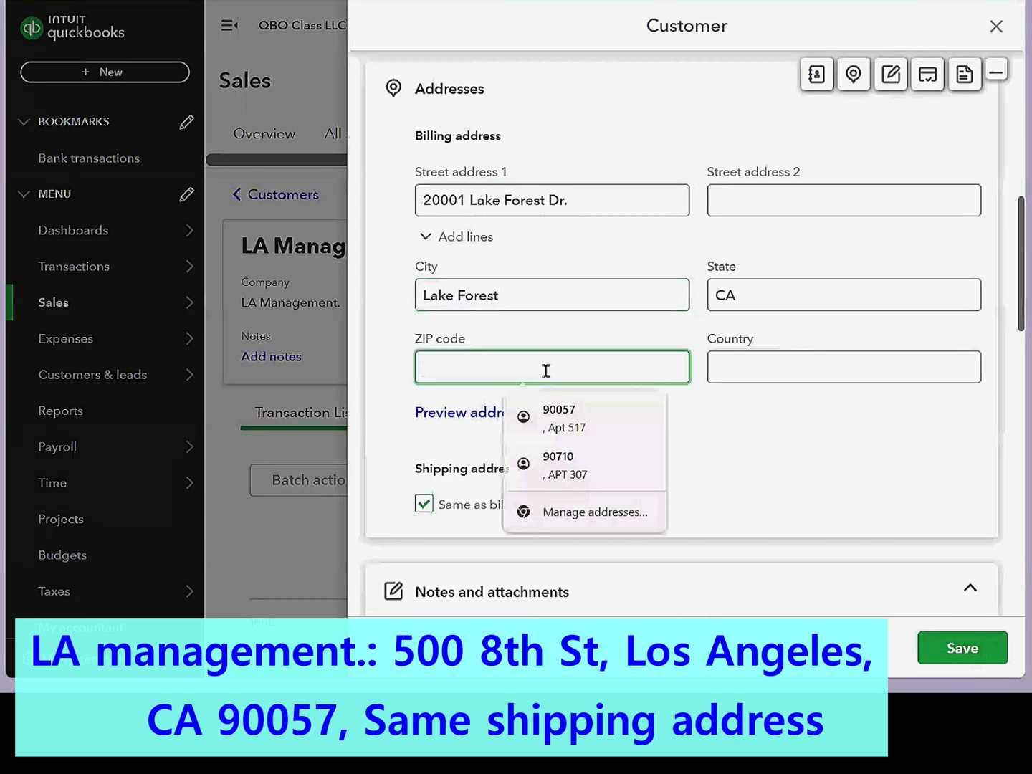
text(92630)
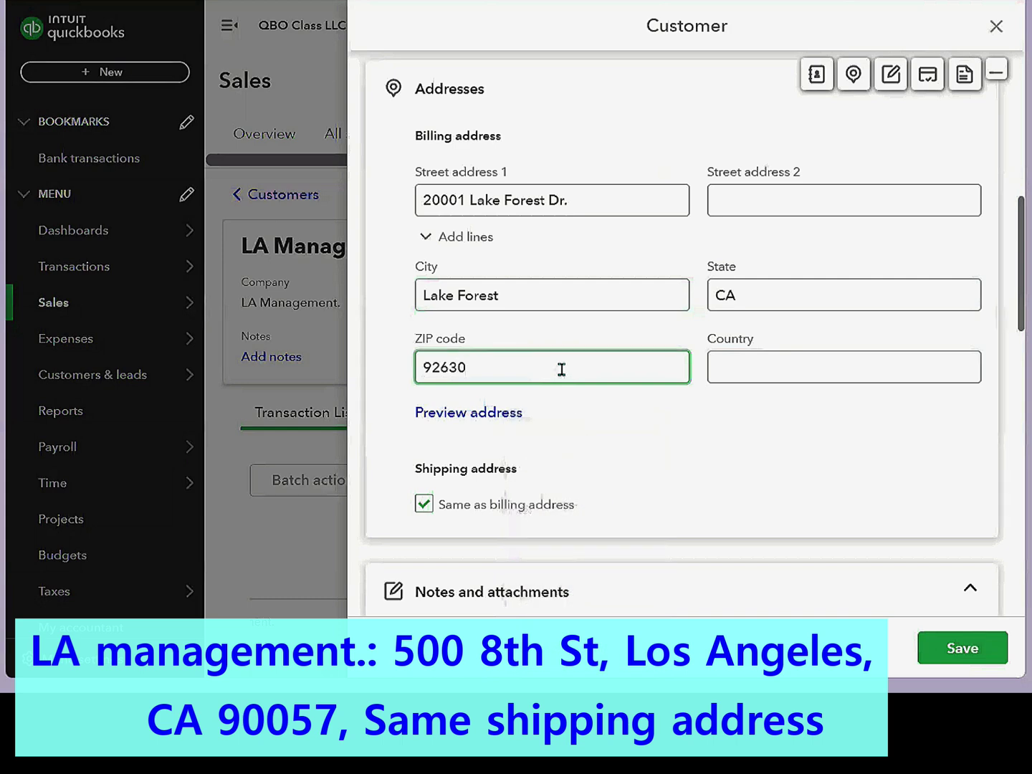
scroll(555, 368, down, 2)
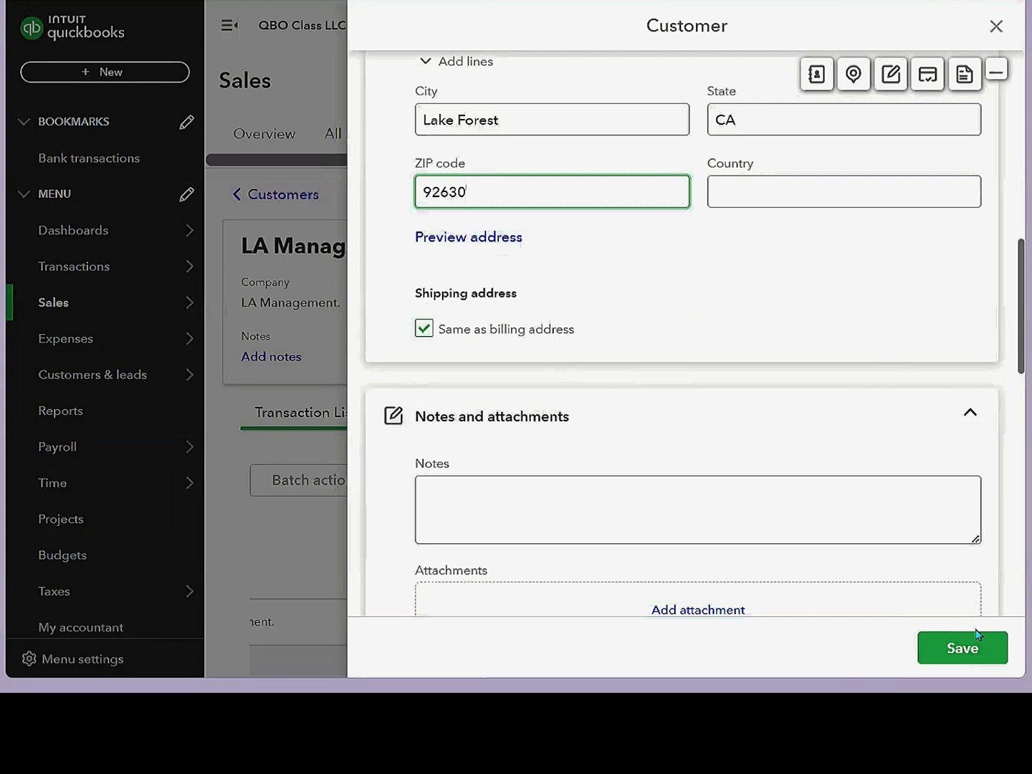
click(962, 649)
click(301, 439)
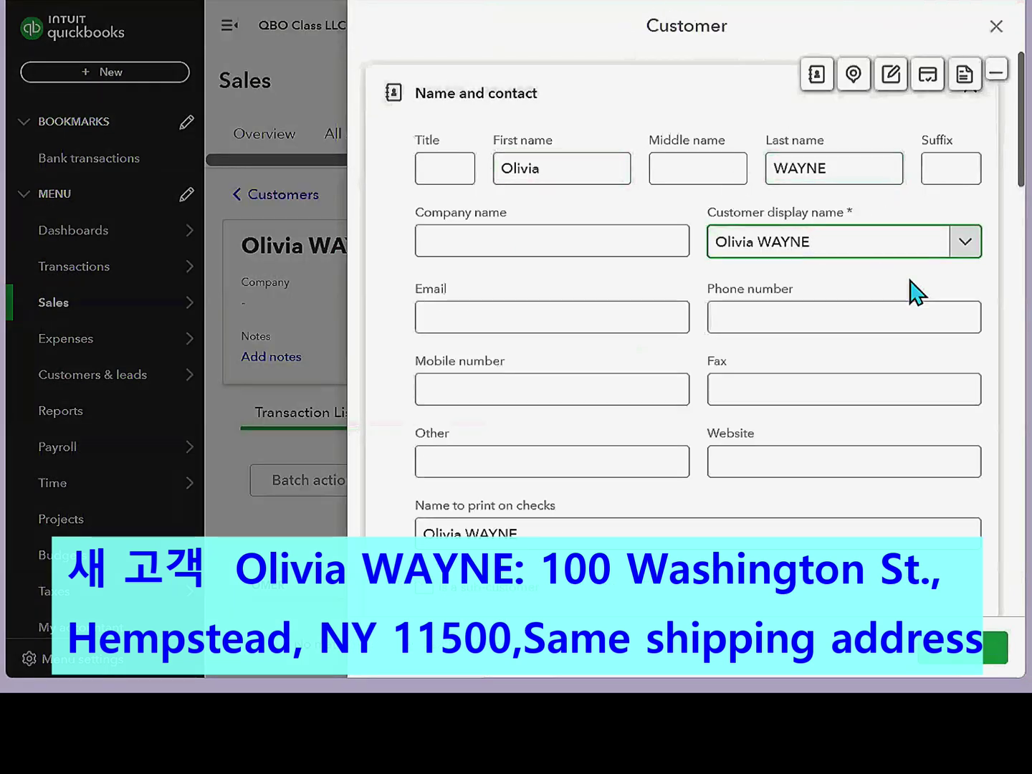
- Save the second customer's New York billing address, with shipping matching billing
drag(1020, 160, 1021, 300)
click(615, 223)
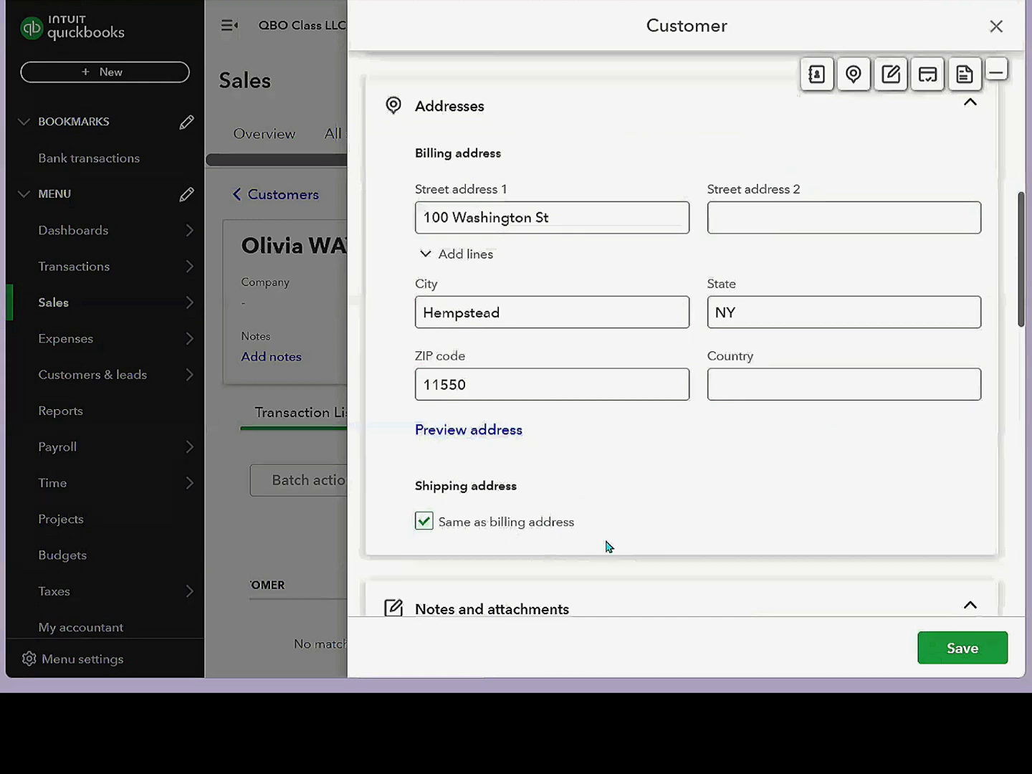
click(963, 647)
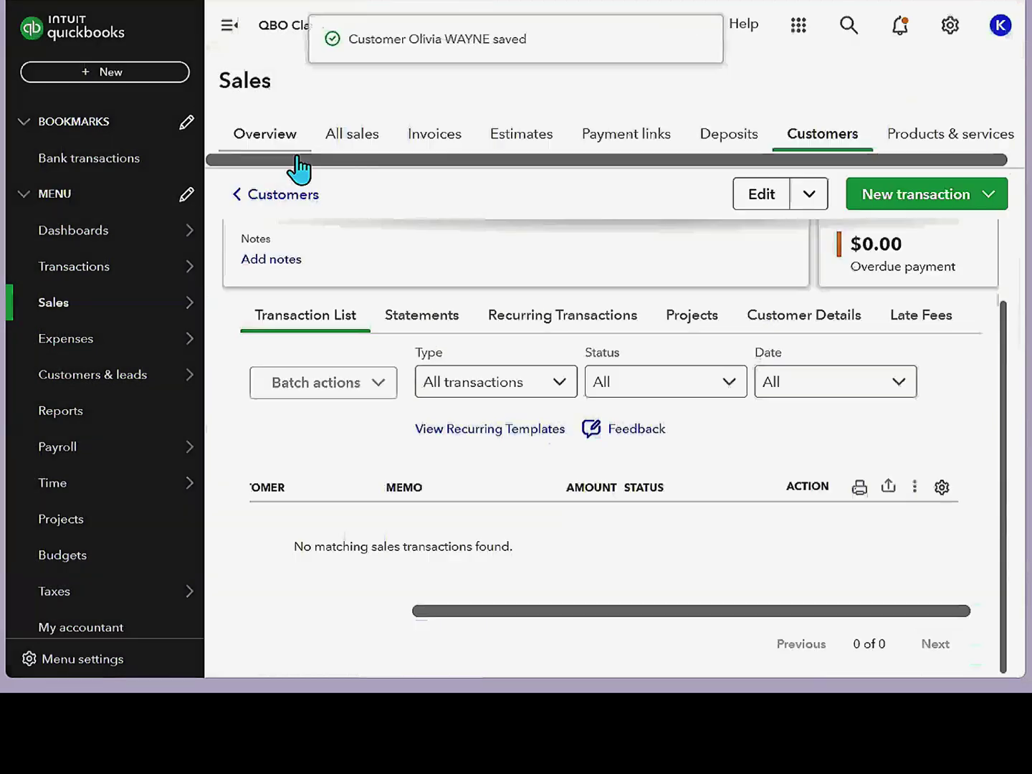
click(288, 196)
- Open the third customer's record for editing at the Addresses section
scroll(341, 444, down, 3)
click(349, 480)
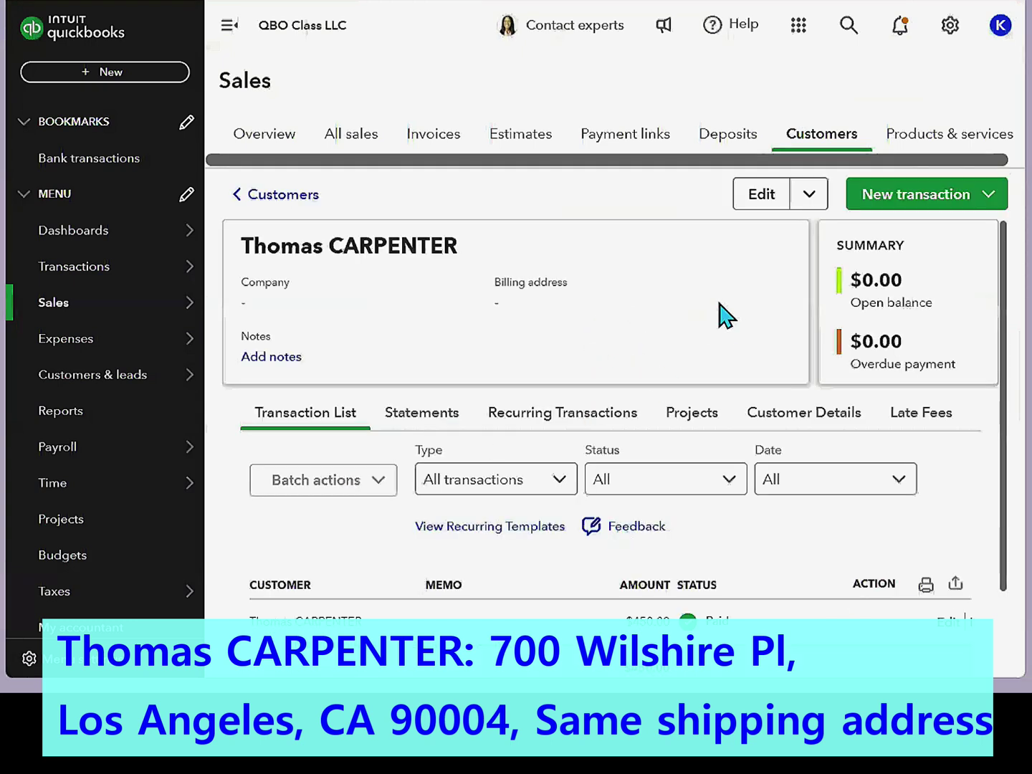
click(761, 199)
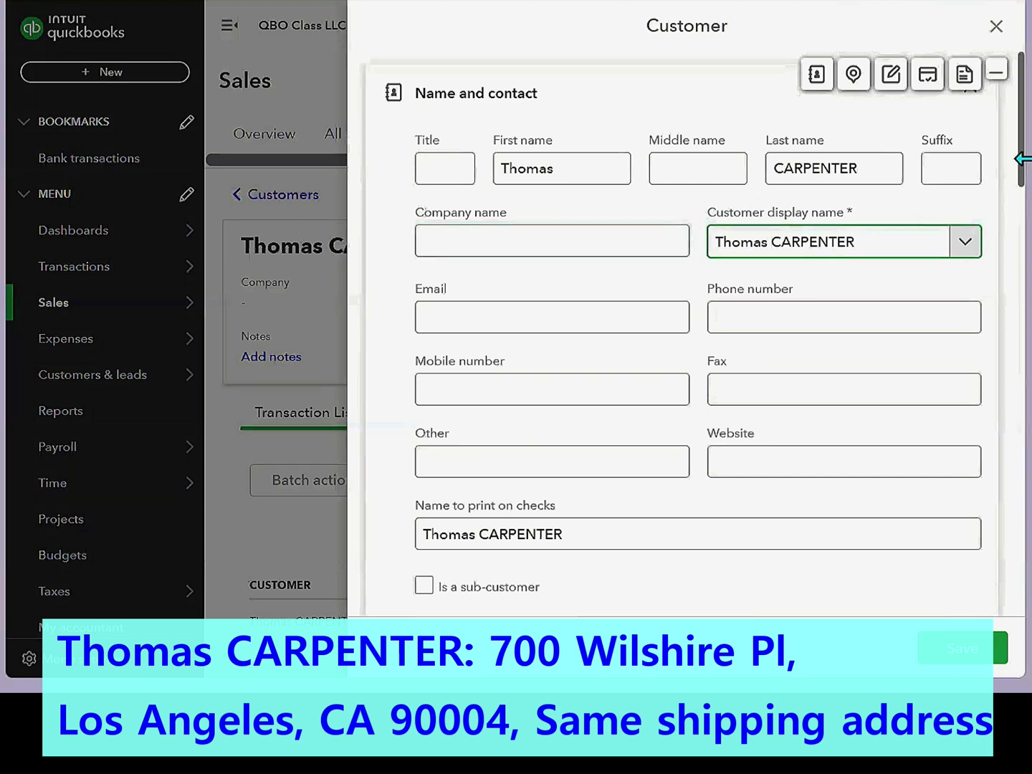
drag(1023, 152, 1014, 292)
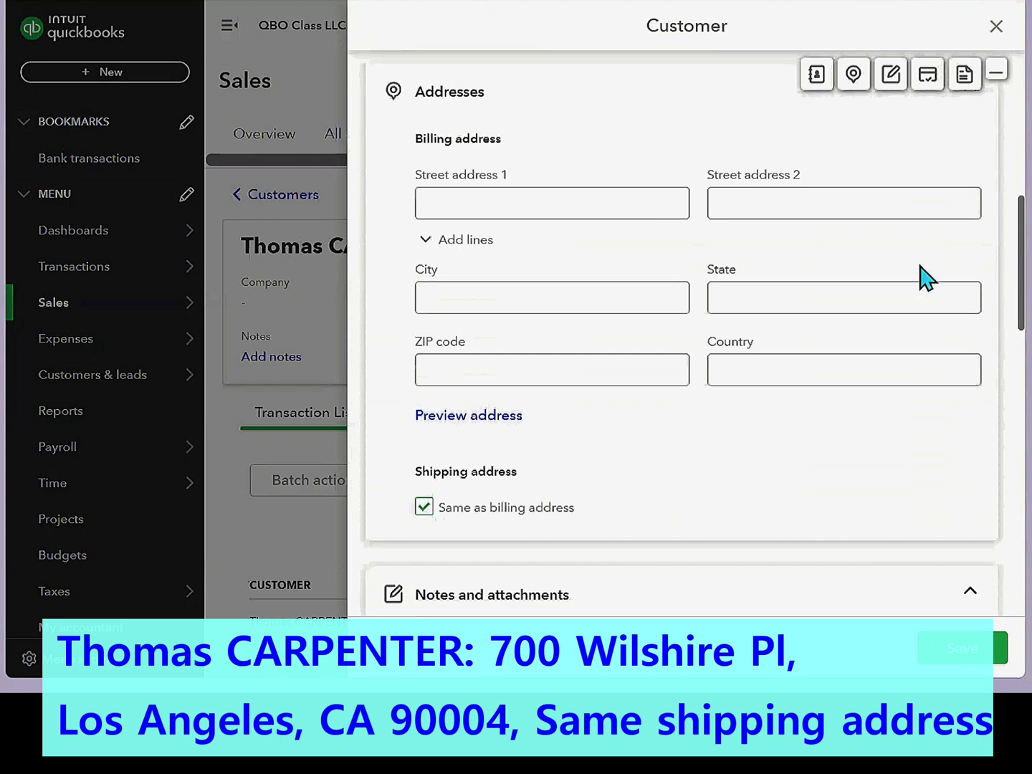
click(573, 208)
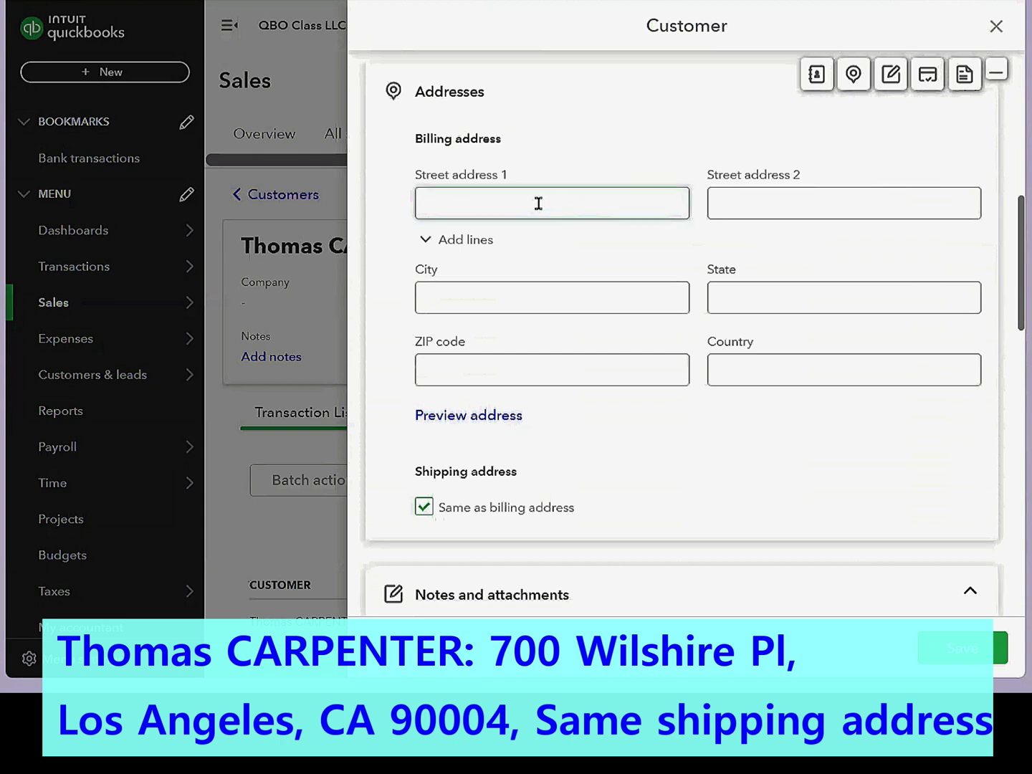
key(Tab)
text(Los Angeles)
key(Tab)
text(CA)
key(Tab)
text(90005)
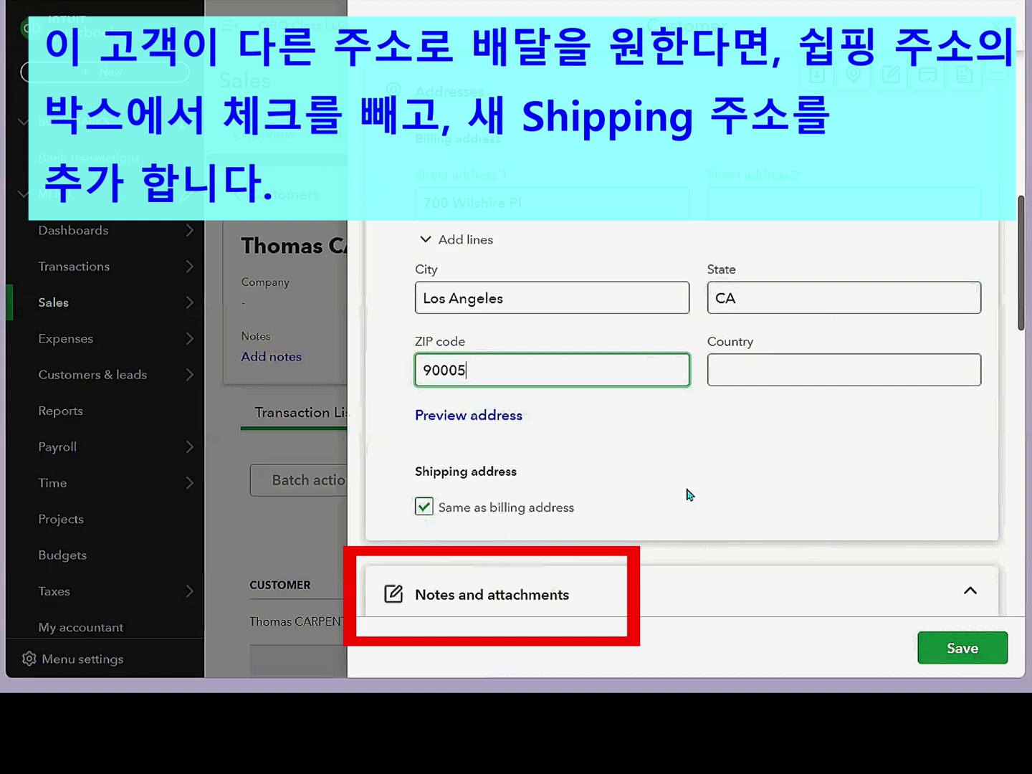
- Save the third customer's address and rename Walk-in Customer LAB to Walk-in Customer LA
click(972, 654)
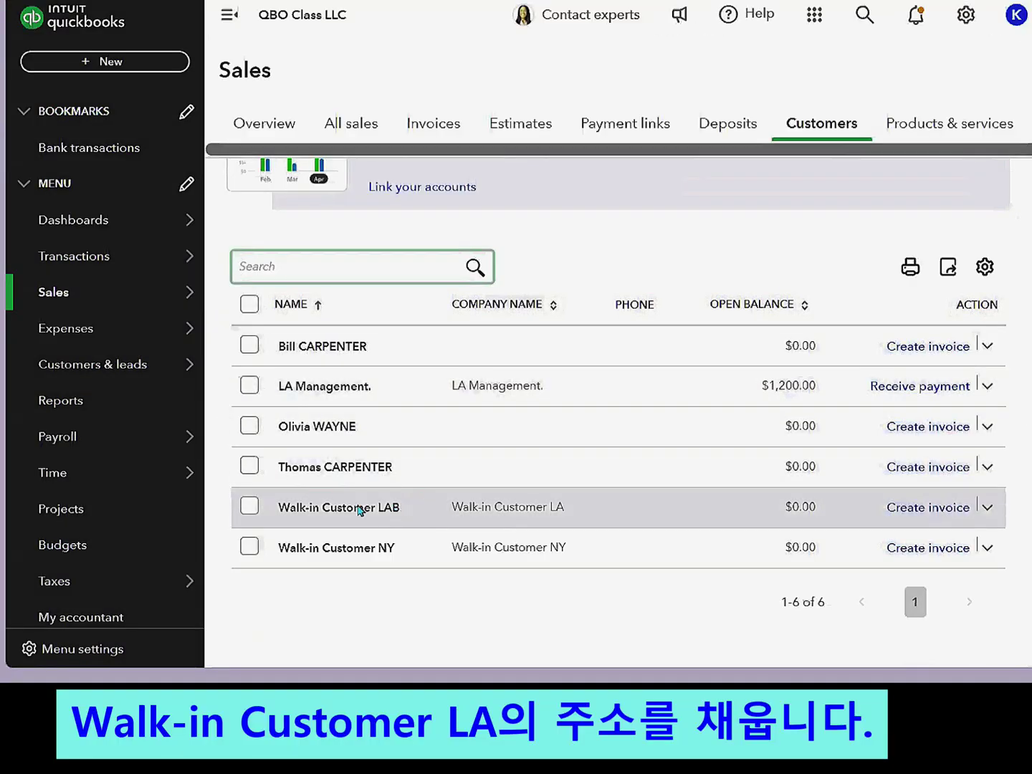
click(359, 510)
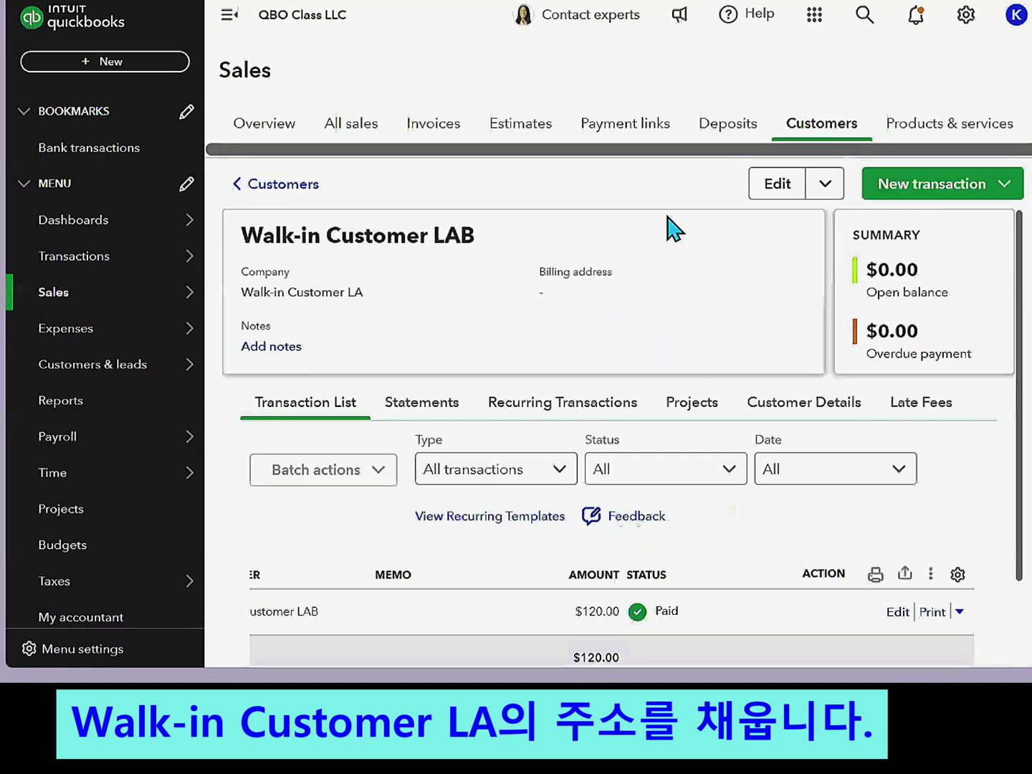
click(781, 185)
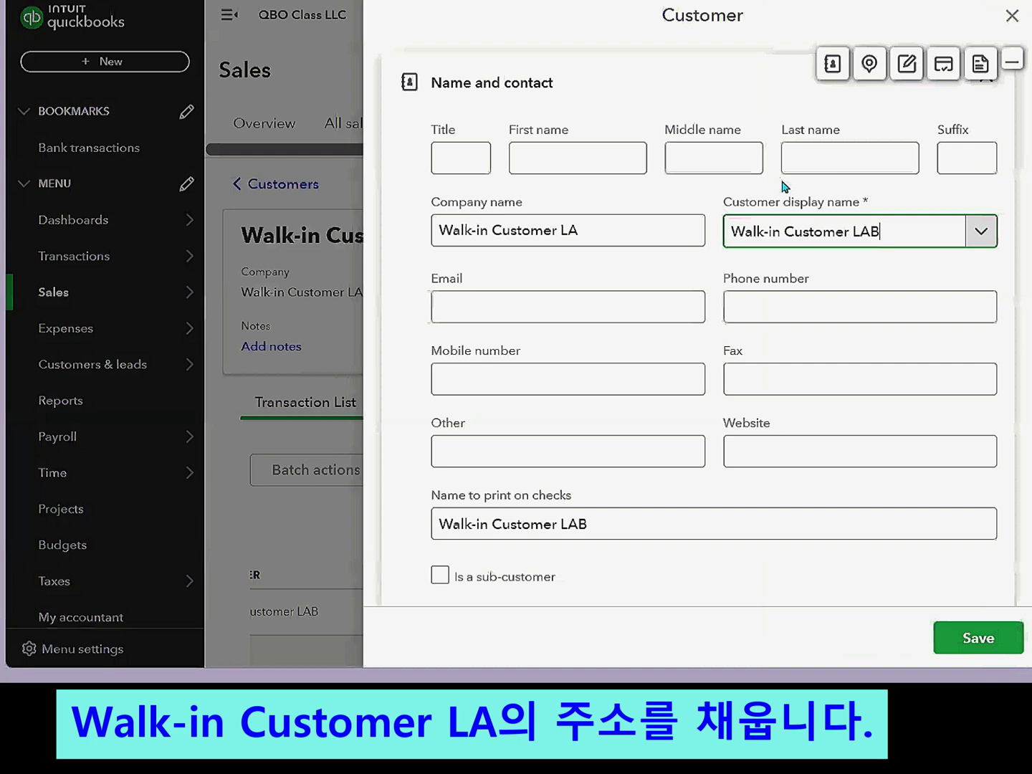
key(BackSpace)
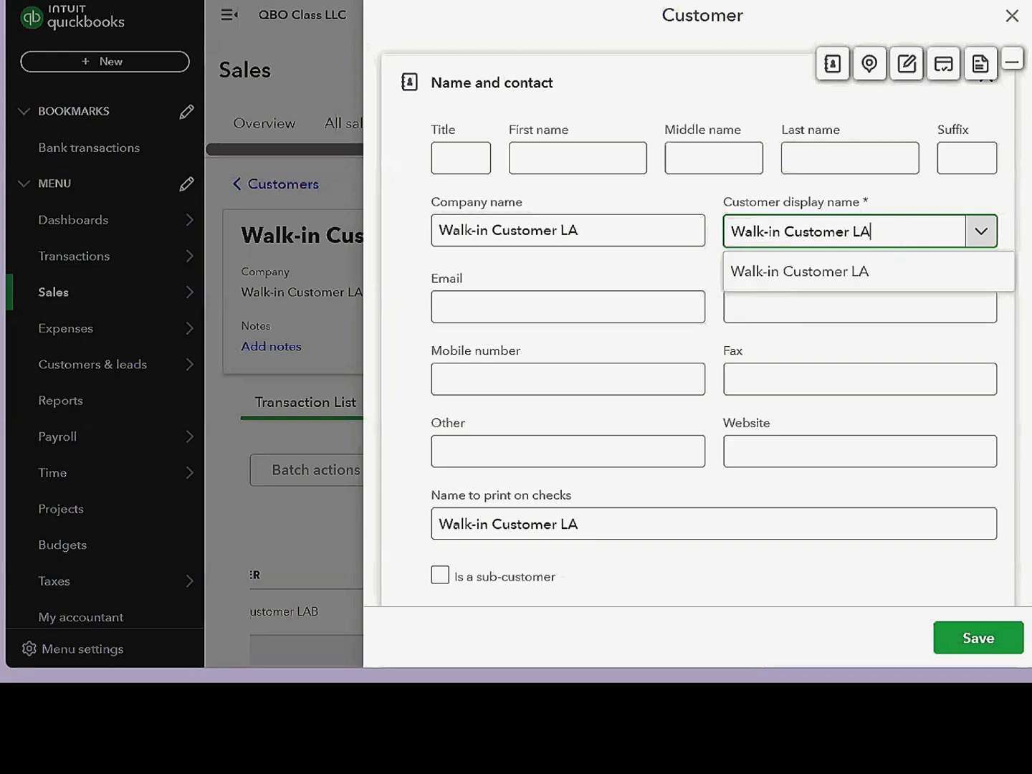
- Leave the walk-in customer's billing address blank, with shipping matching billing
scroll(697, 323, down, 3)
scroll(1028, 242, down, 4)
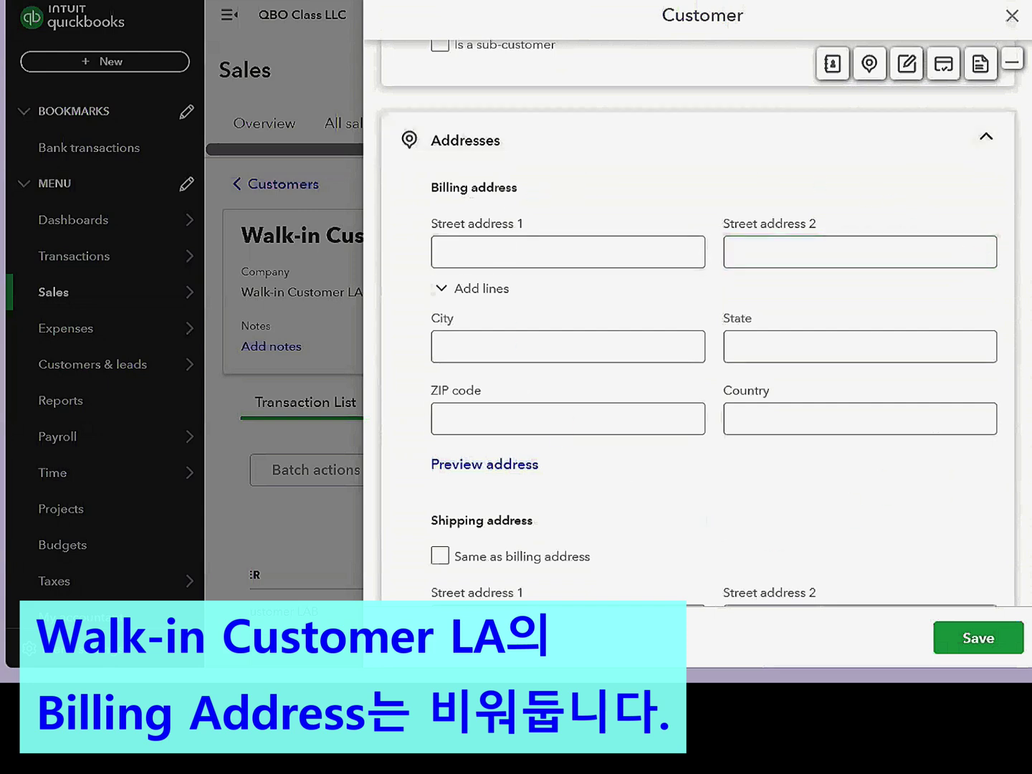
scroll(1028, 298, down, 5)
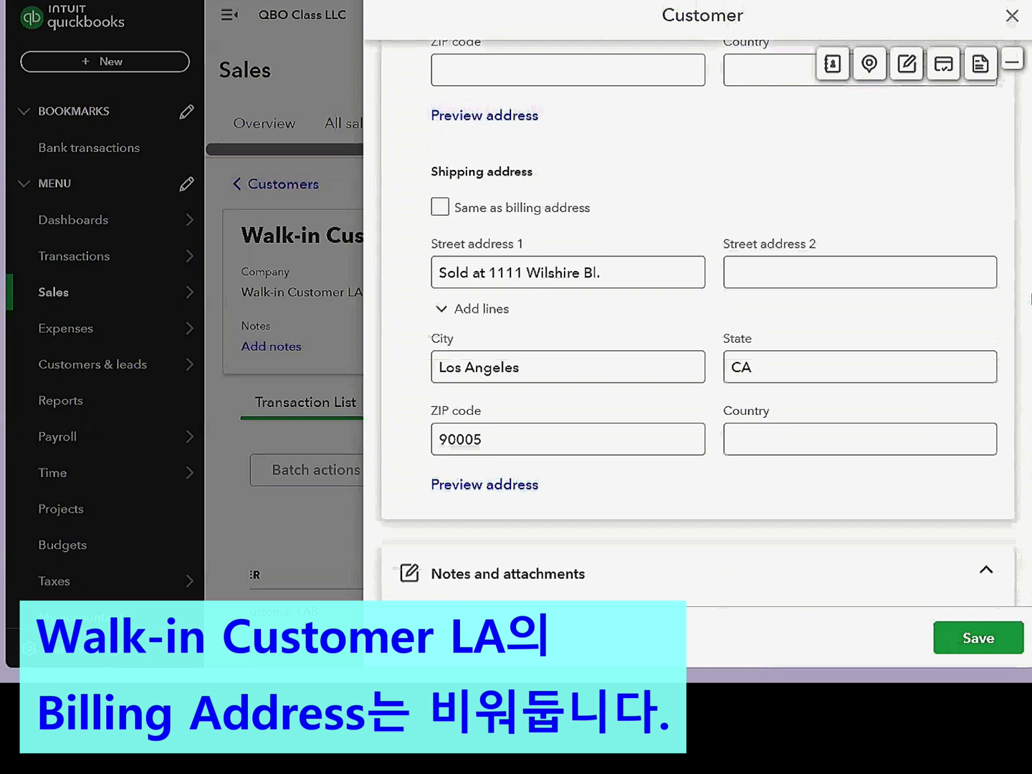
click(439, 207)
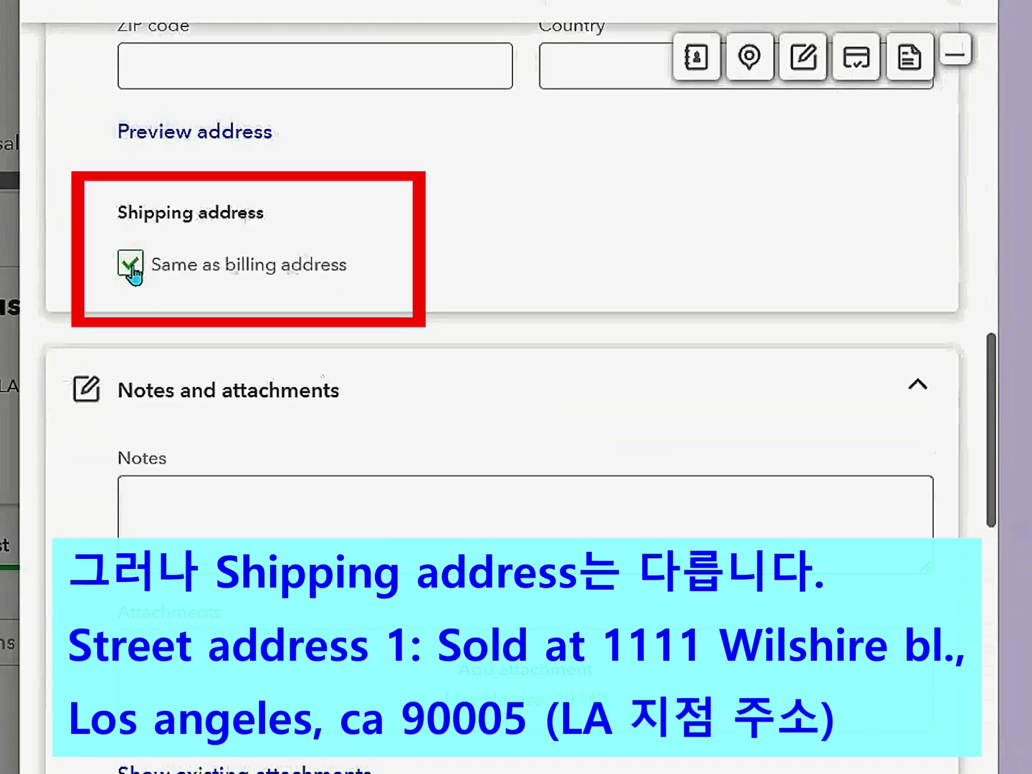
click(131, 265)
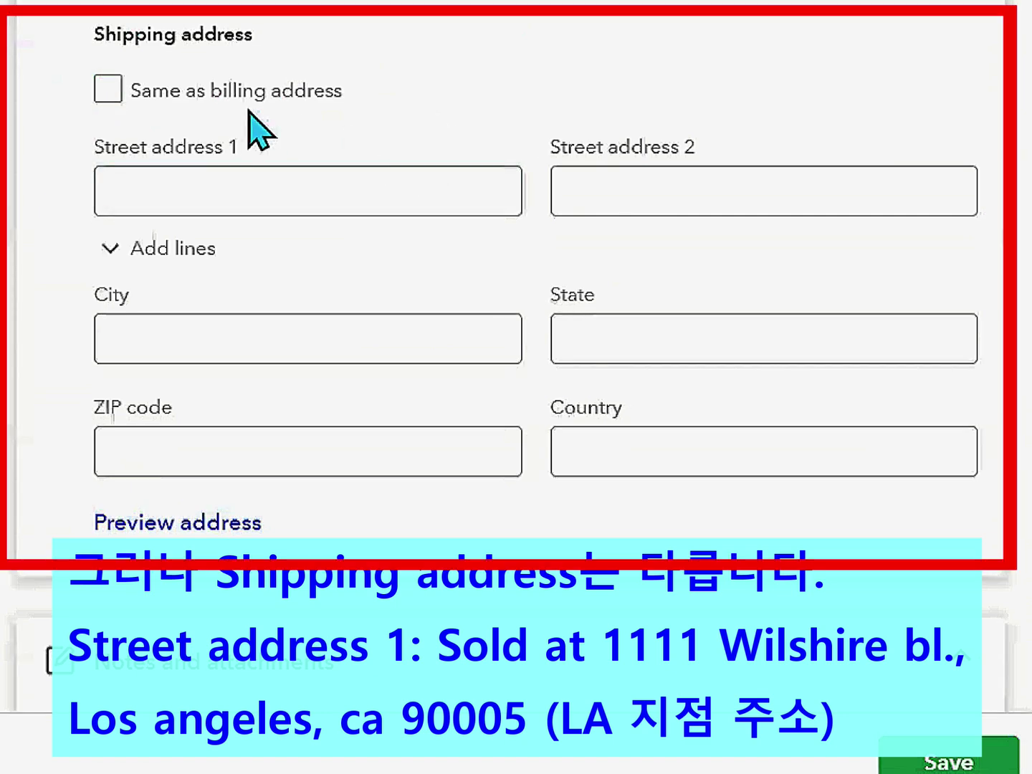
click(353, 185)
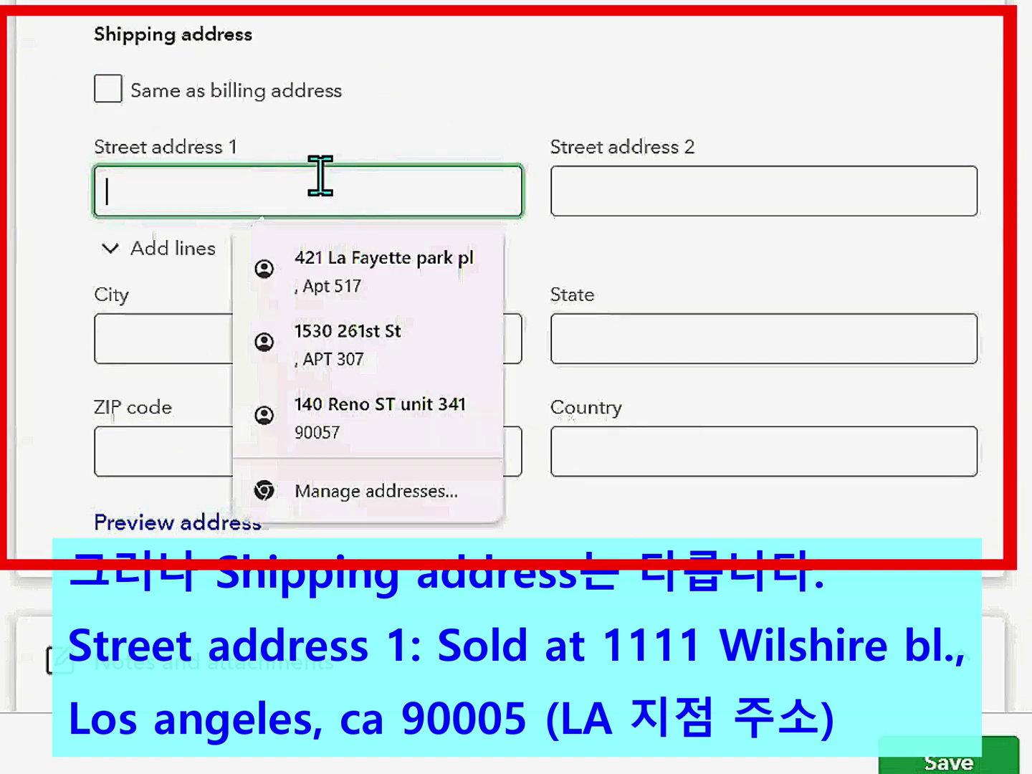
text(Sold at)
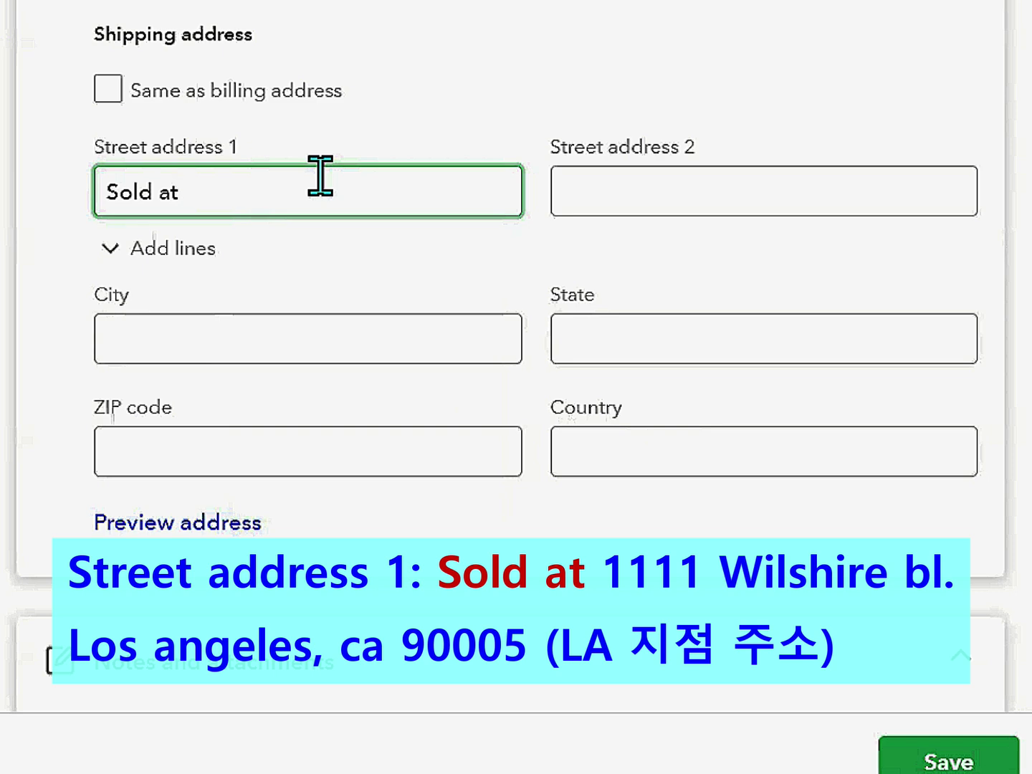
click(262, 321)
text(Los Angeles)
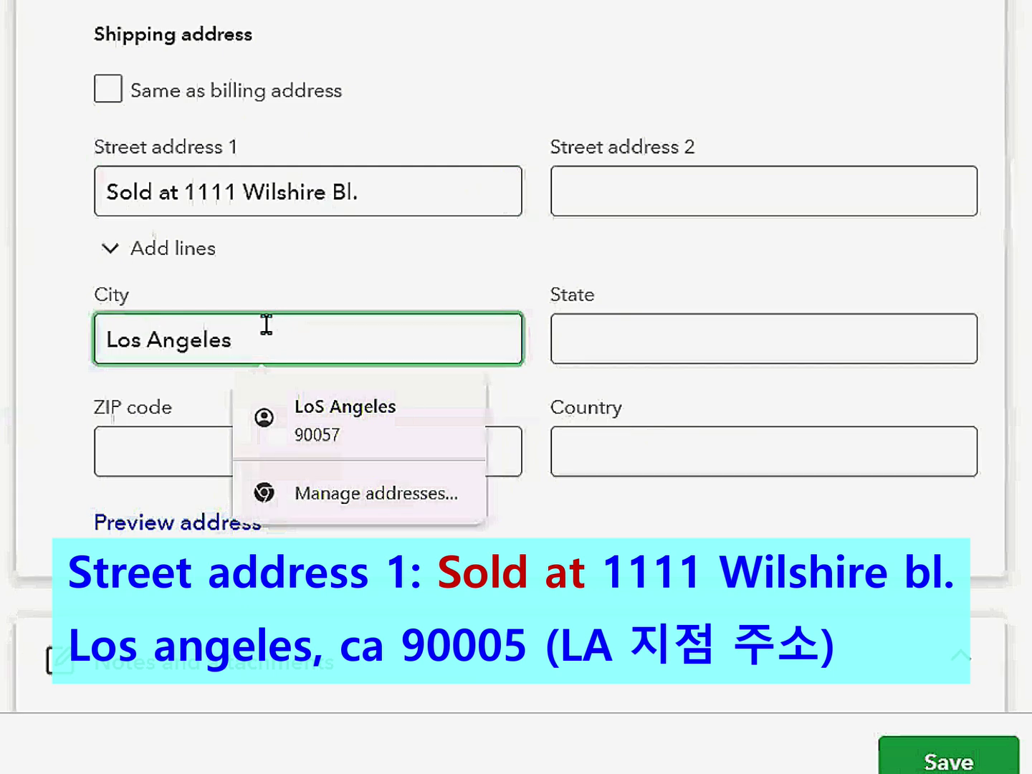
click(613, 326)
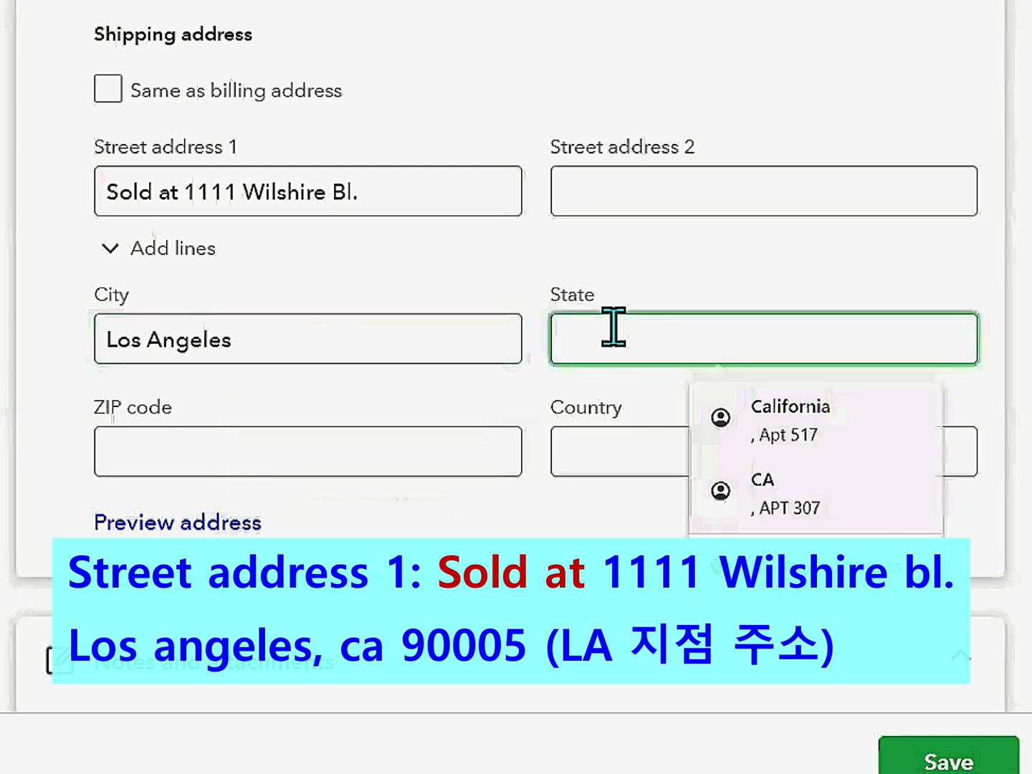
text(CA)
click(294, 433)
text(90005)
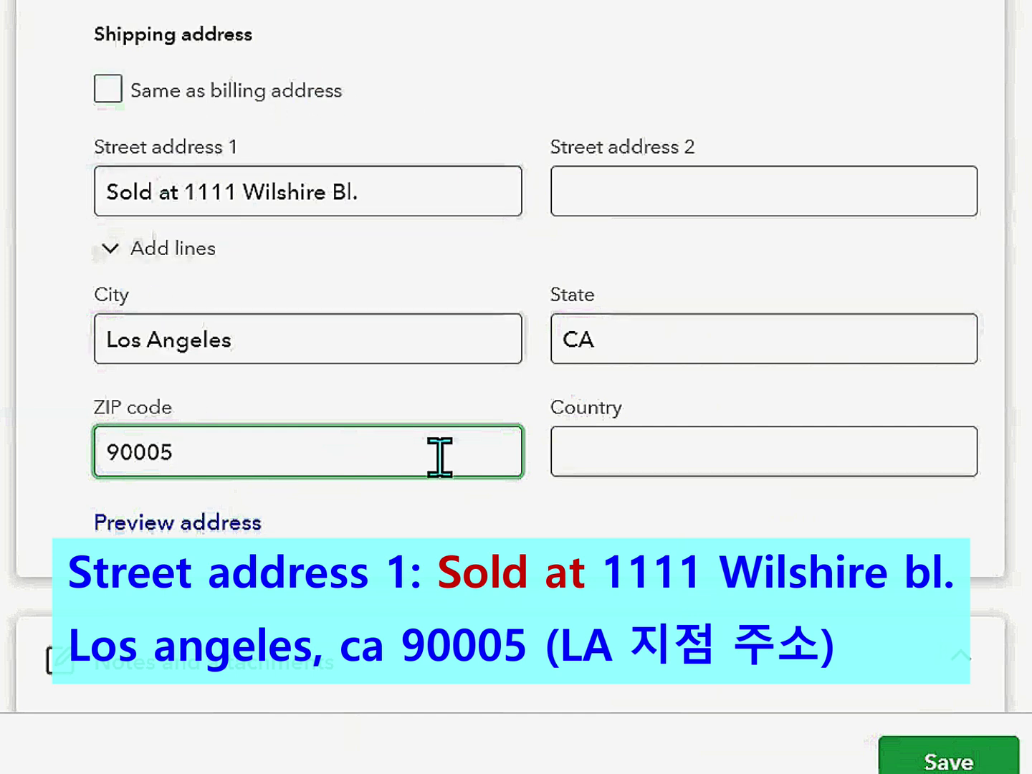
click(912, 760)
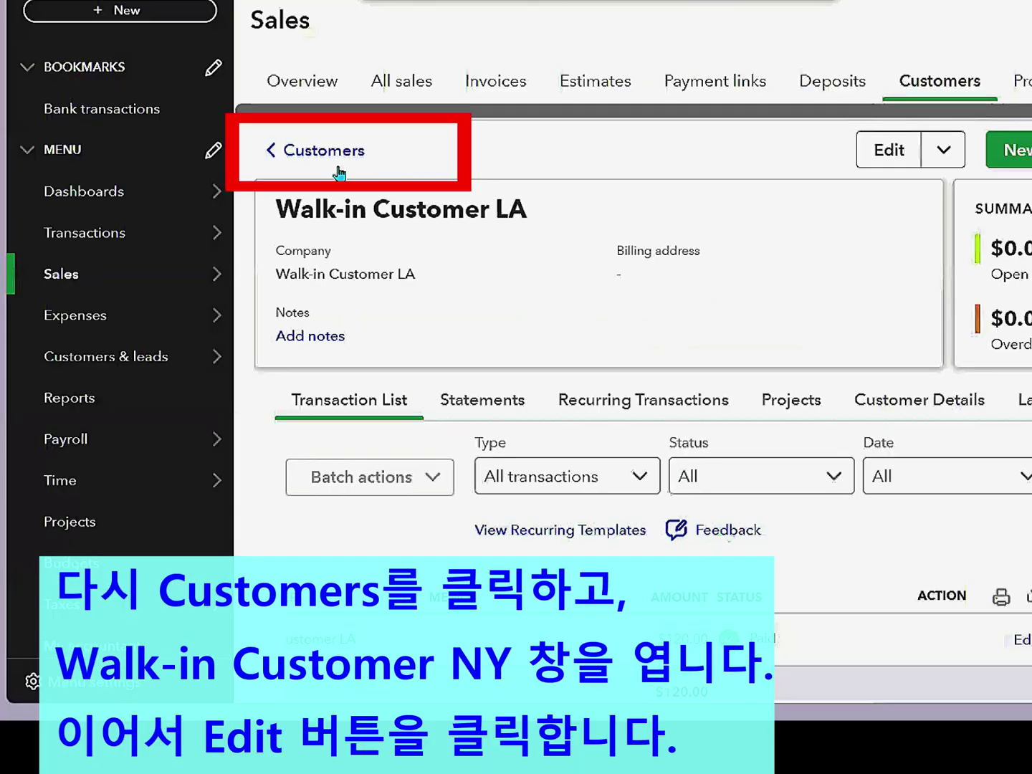
- Open Walk-in Customer NY for editing at its shipping address fields
click(293, 153)
scroll(486, 362, down, 5)
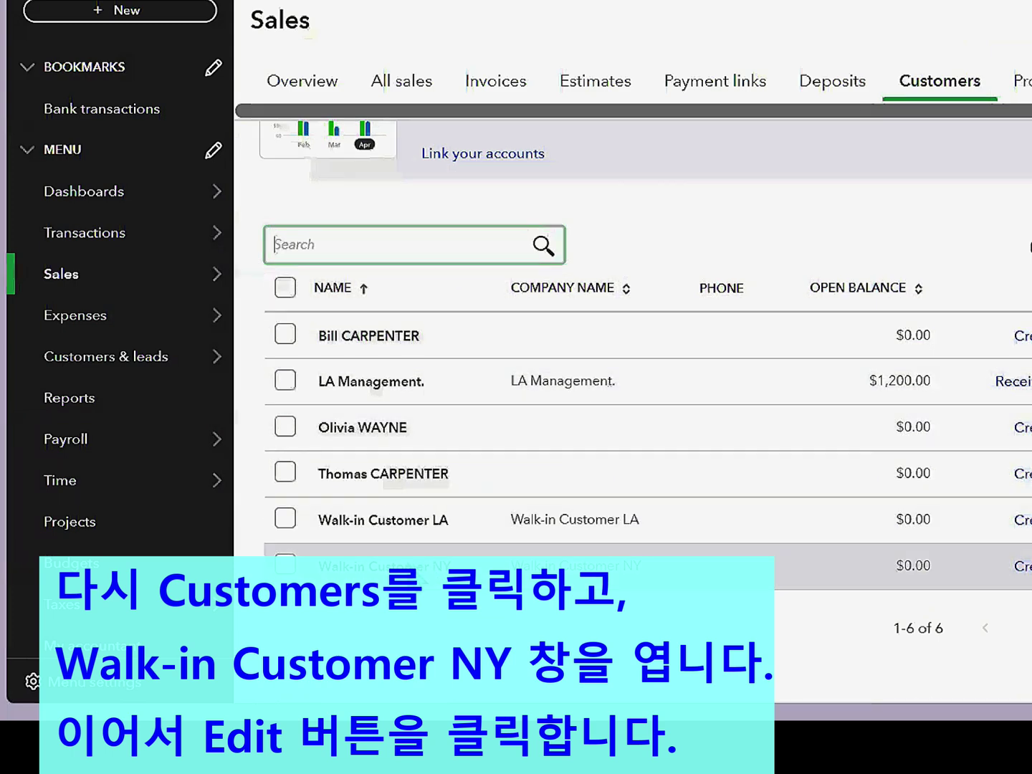
click(385, 566)
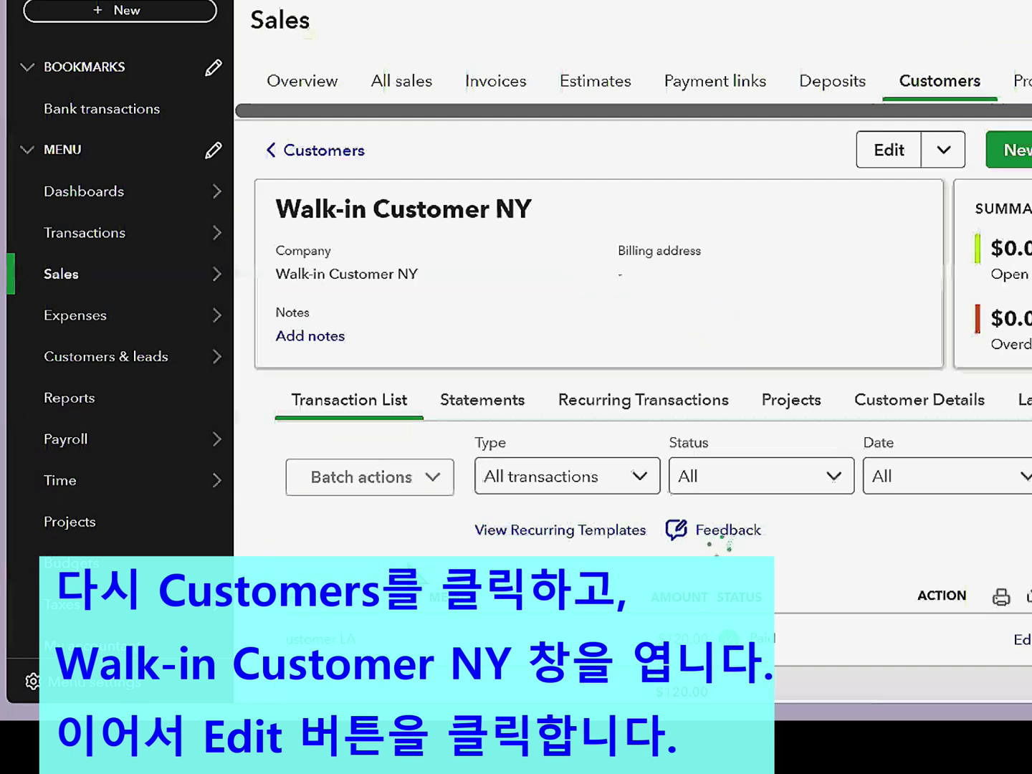
click(893, 150)
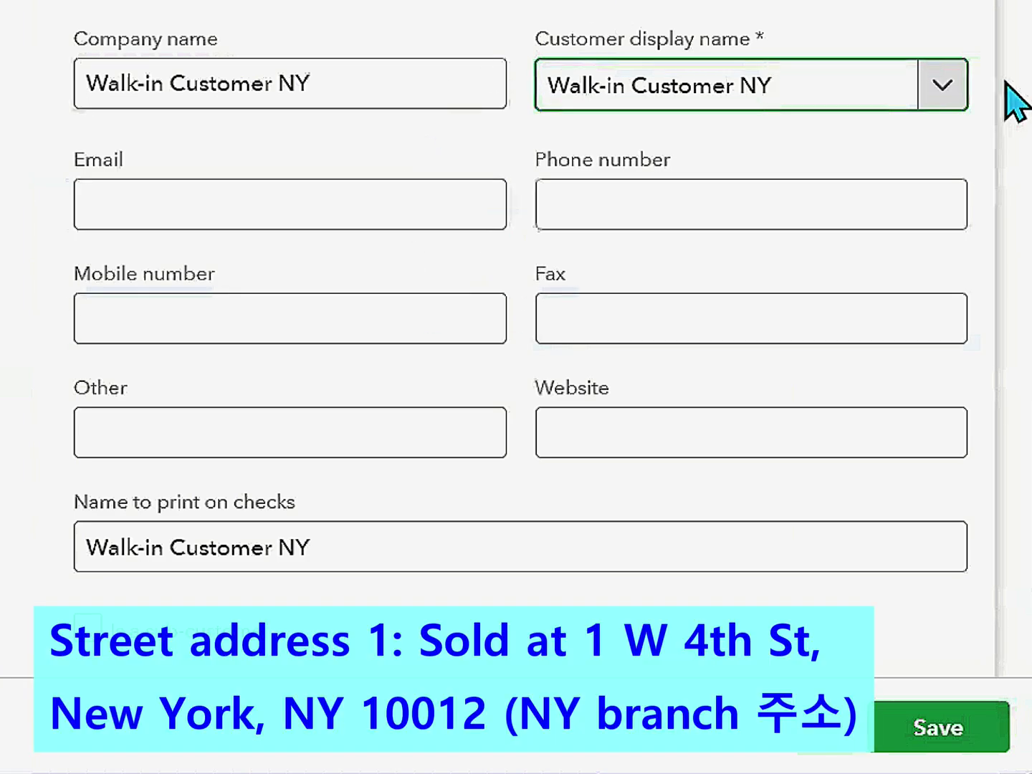
scroll(1018, 92, down, 10)
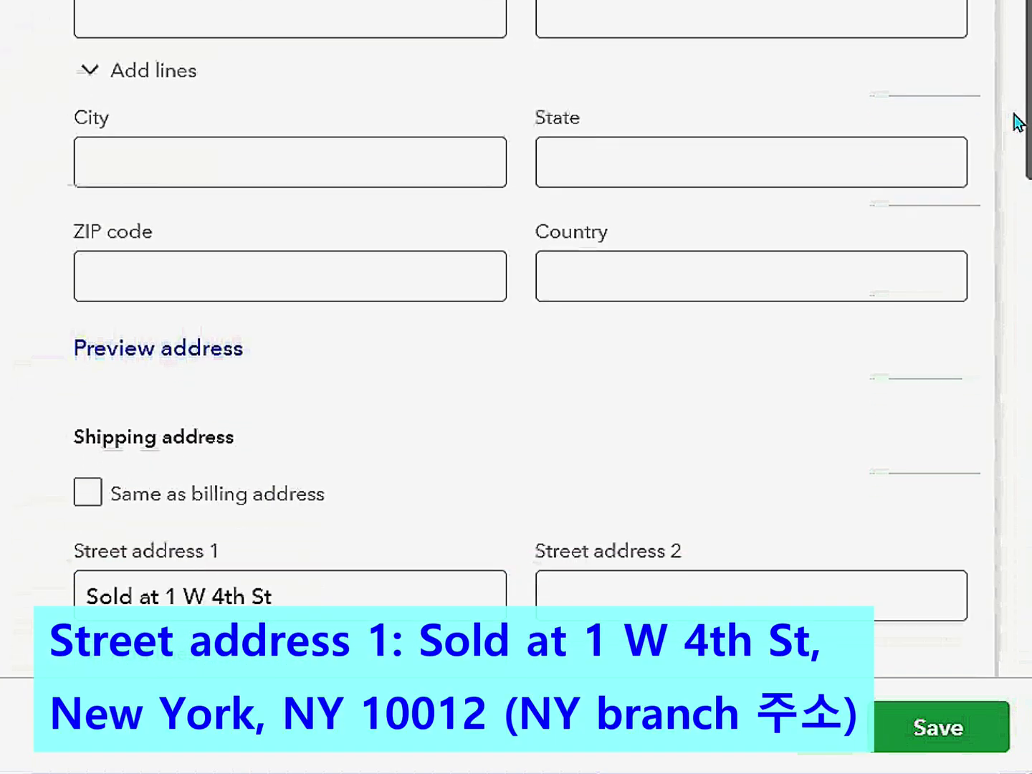
scroll(1016, 172, down, 4)
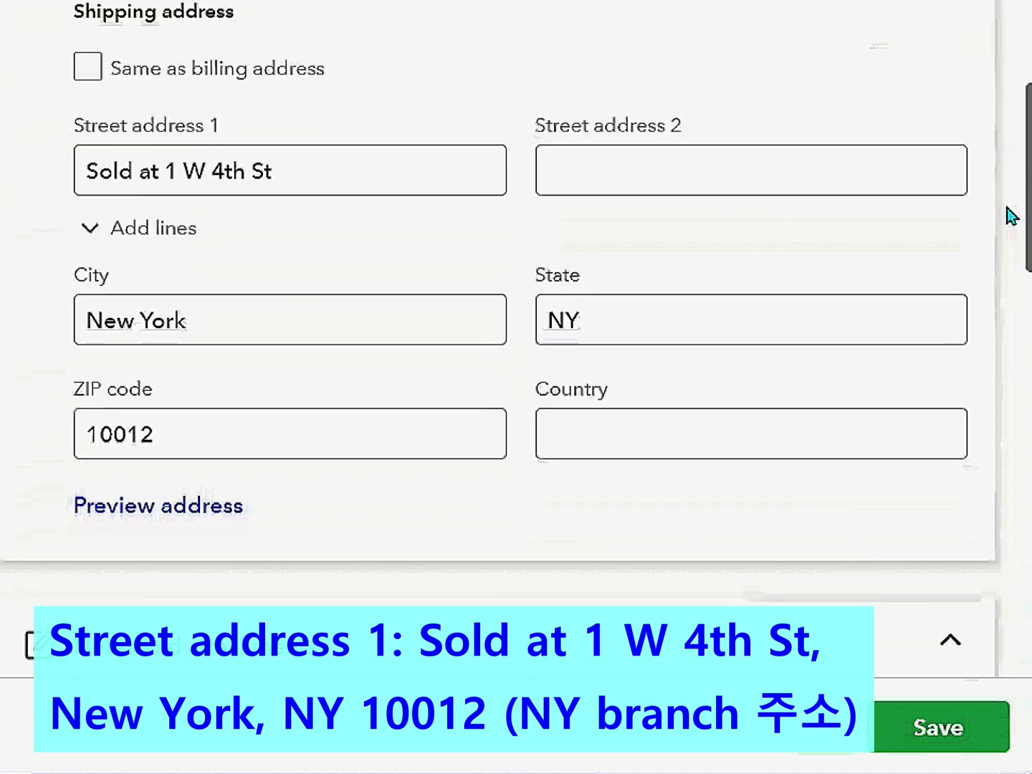
click(141, 151)
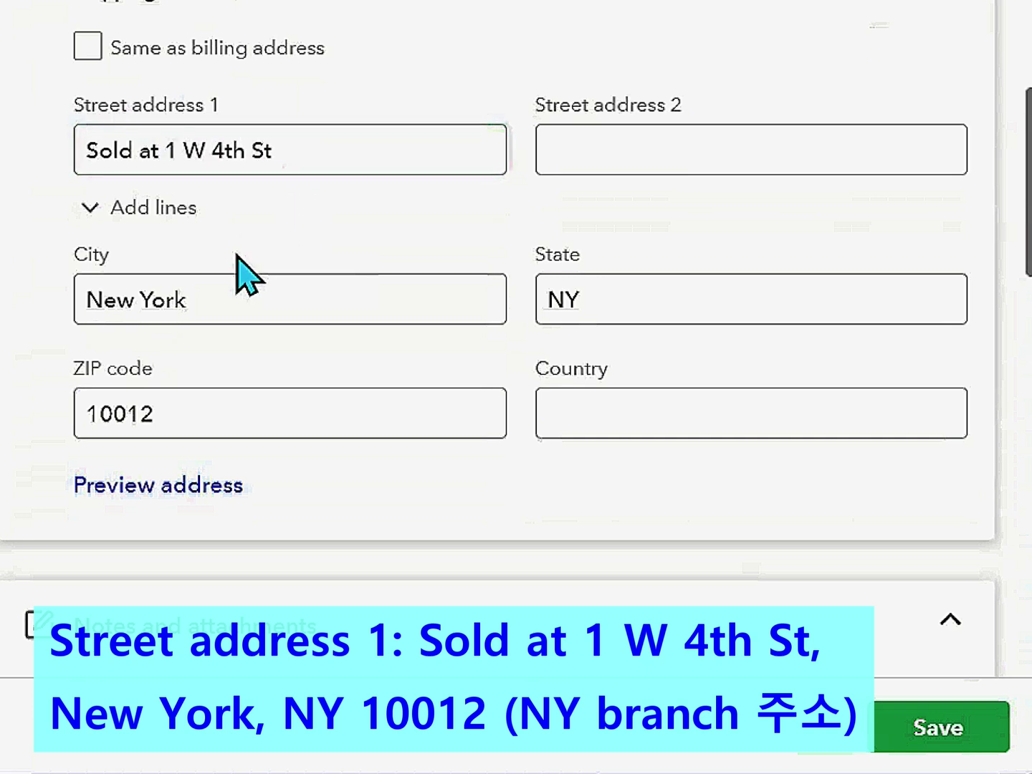
click(136, 288)
click(551, 304)
click(380, 410)
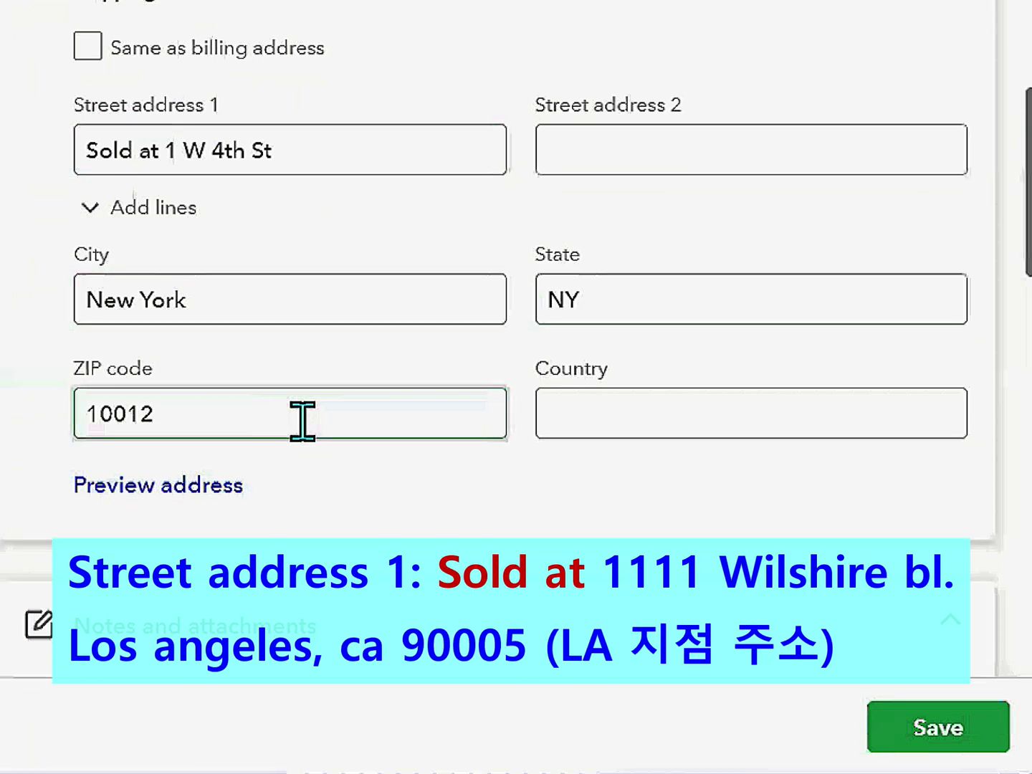
click(298, 442)
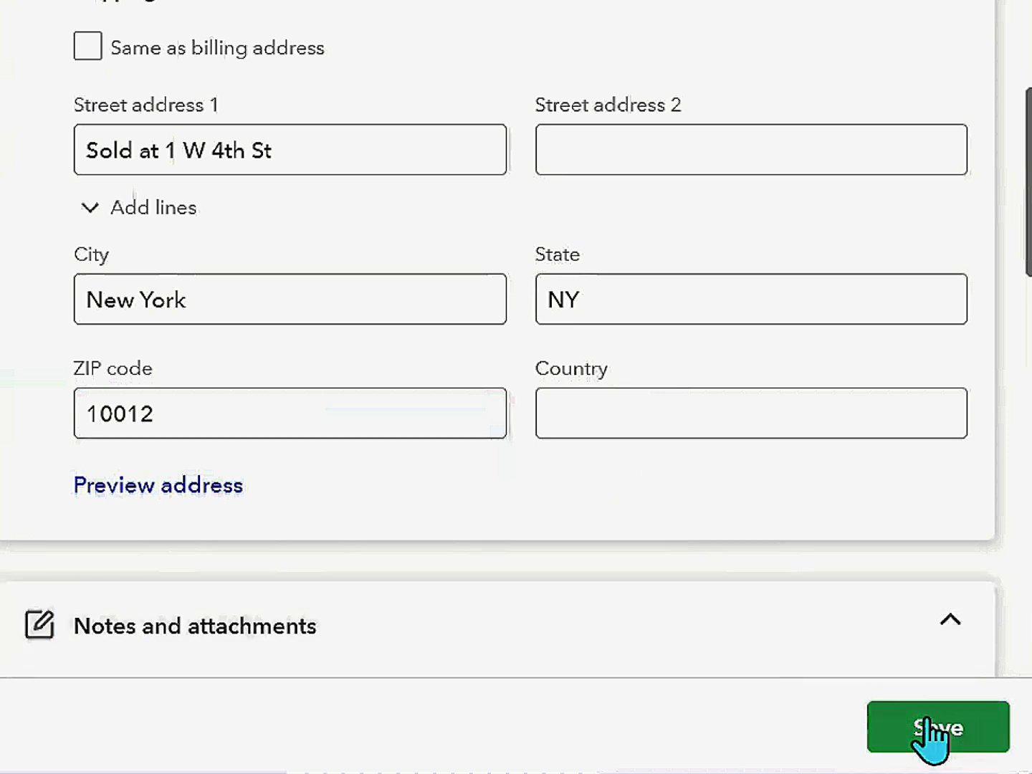
click(931, 726)
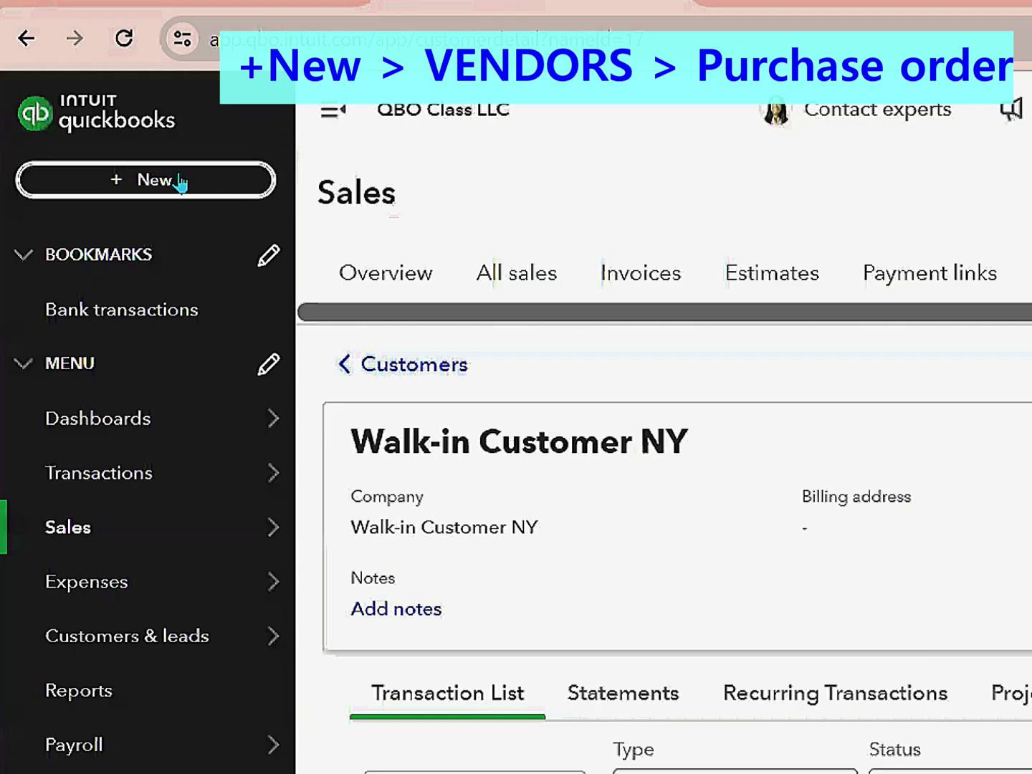
- Open the + New menu of transaction types
click(180, 181)
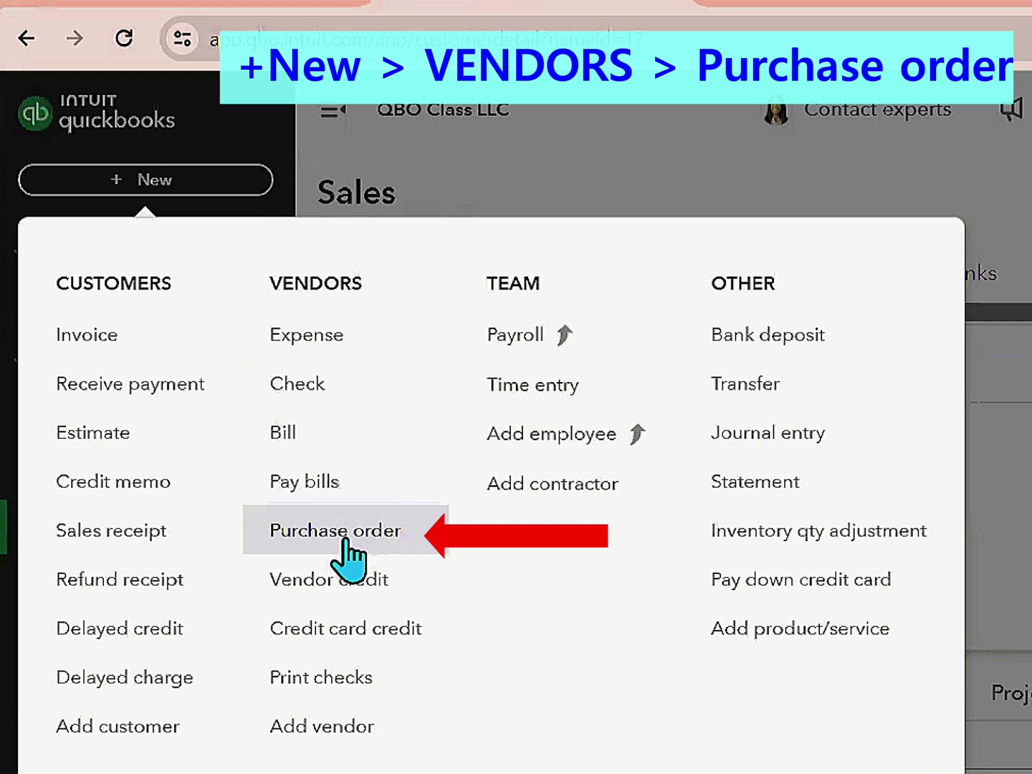
- Start a purchase order for vendor Space Computer dated April 1, 2024
click(345, 541)
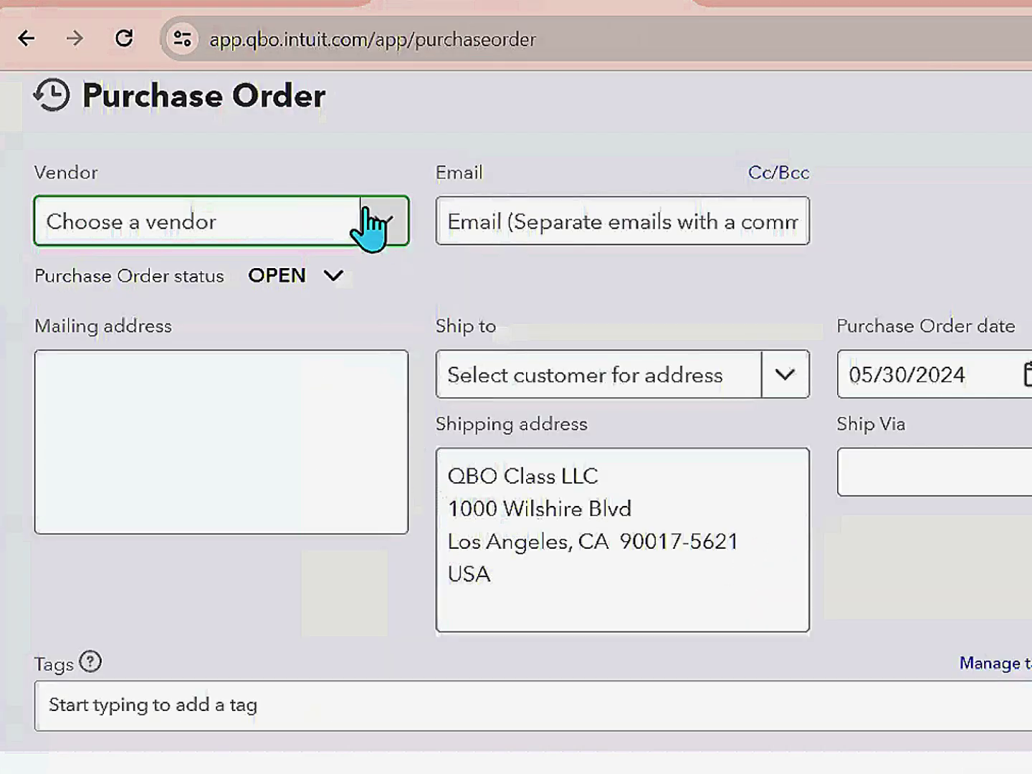
click(384, 229)
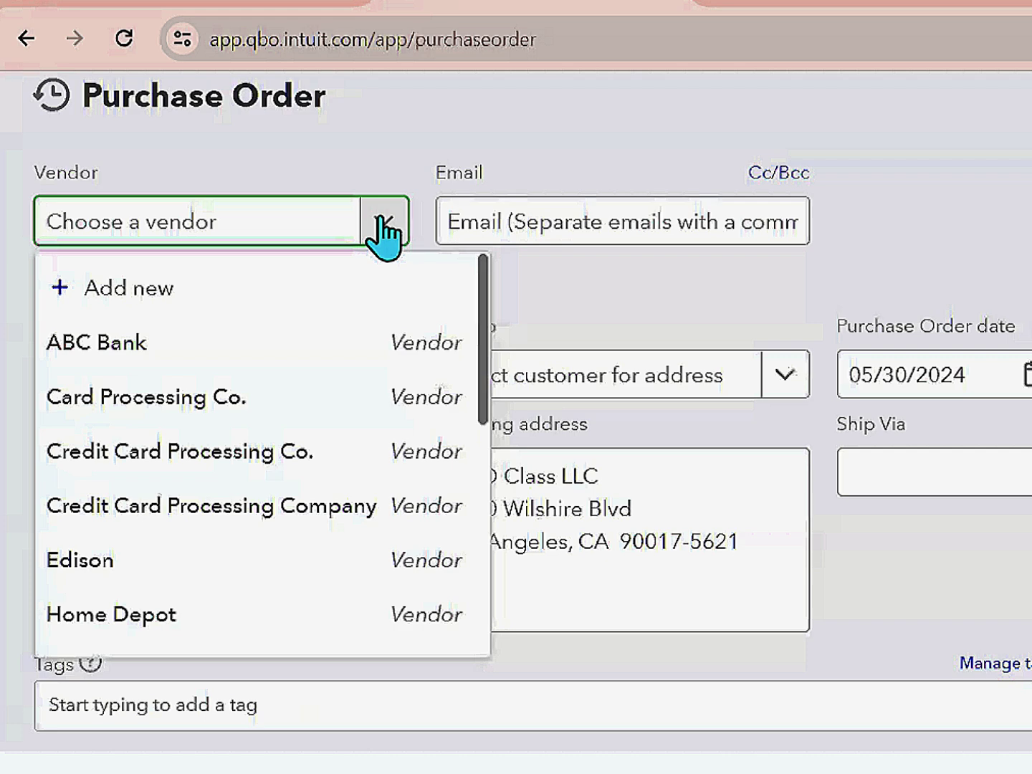
scroll(254, 408, down, 5)
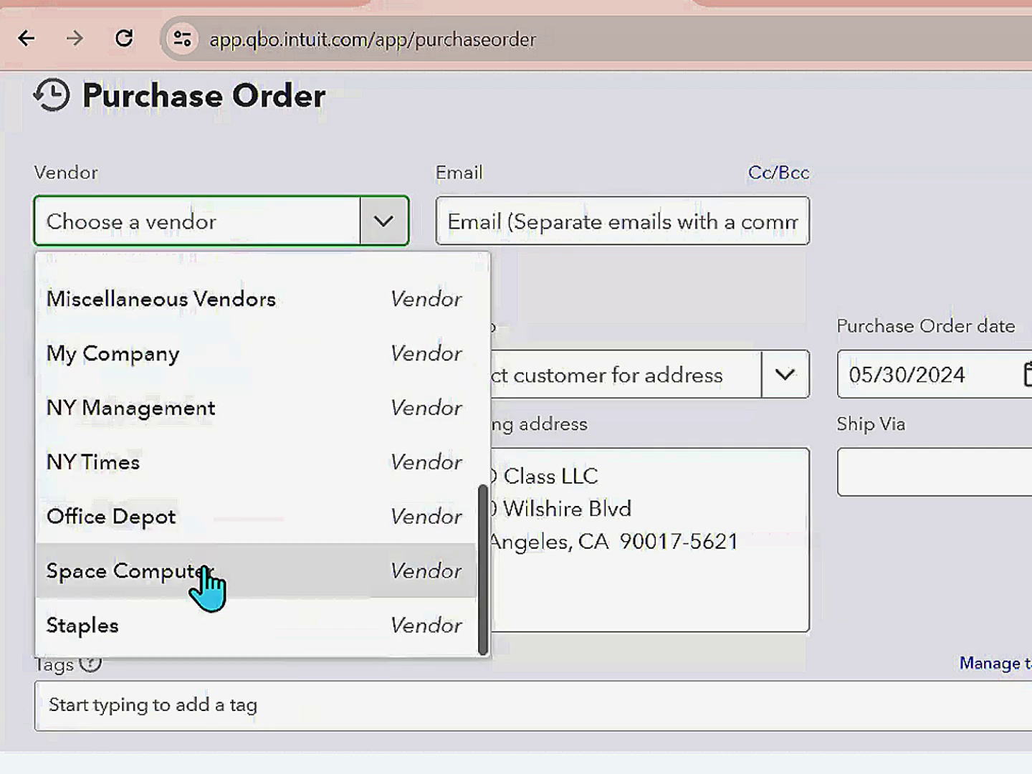
click(111, 567)
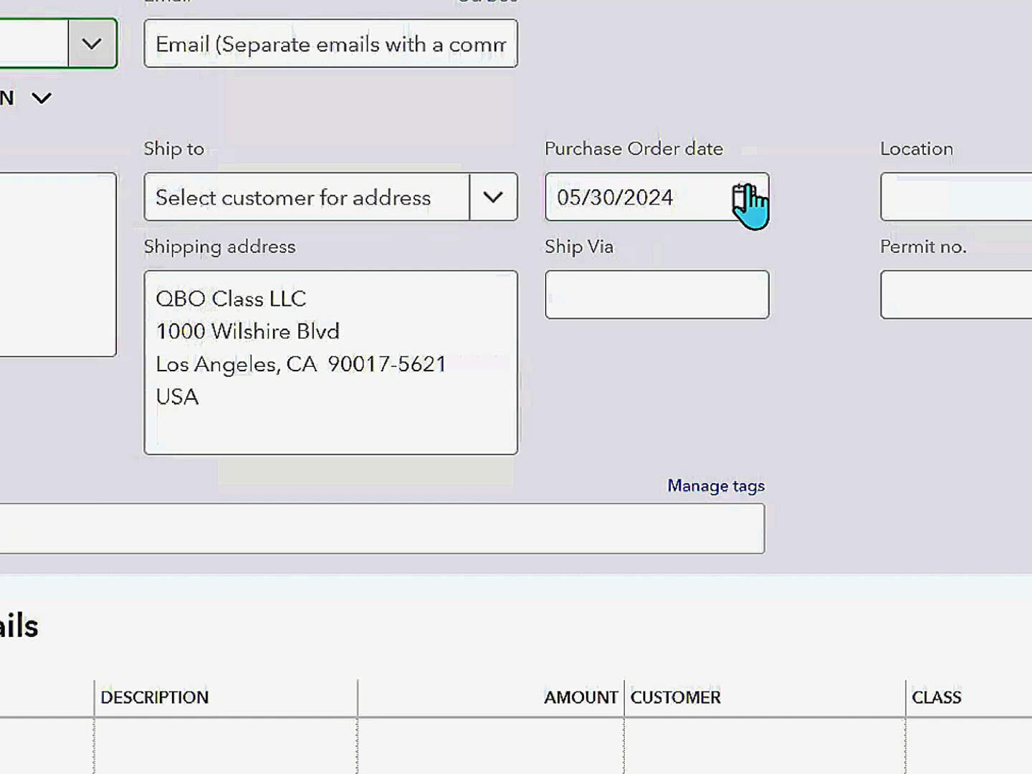
click(748, 203)
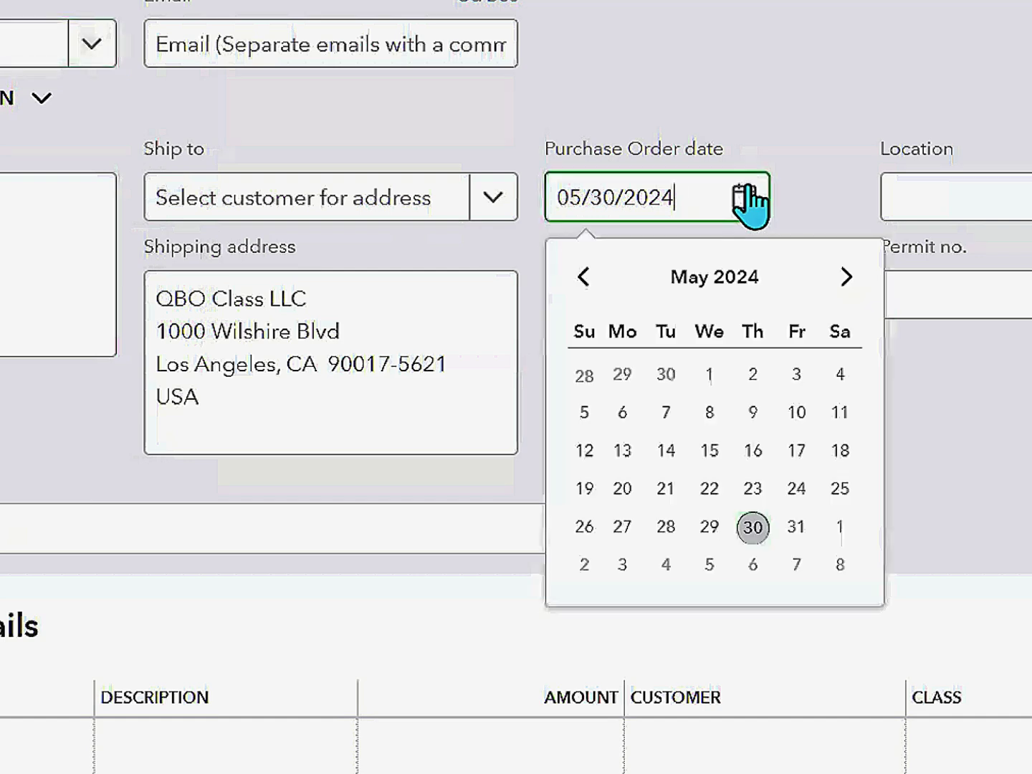
click(584, 280)
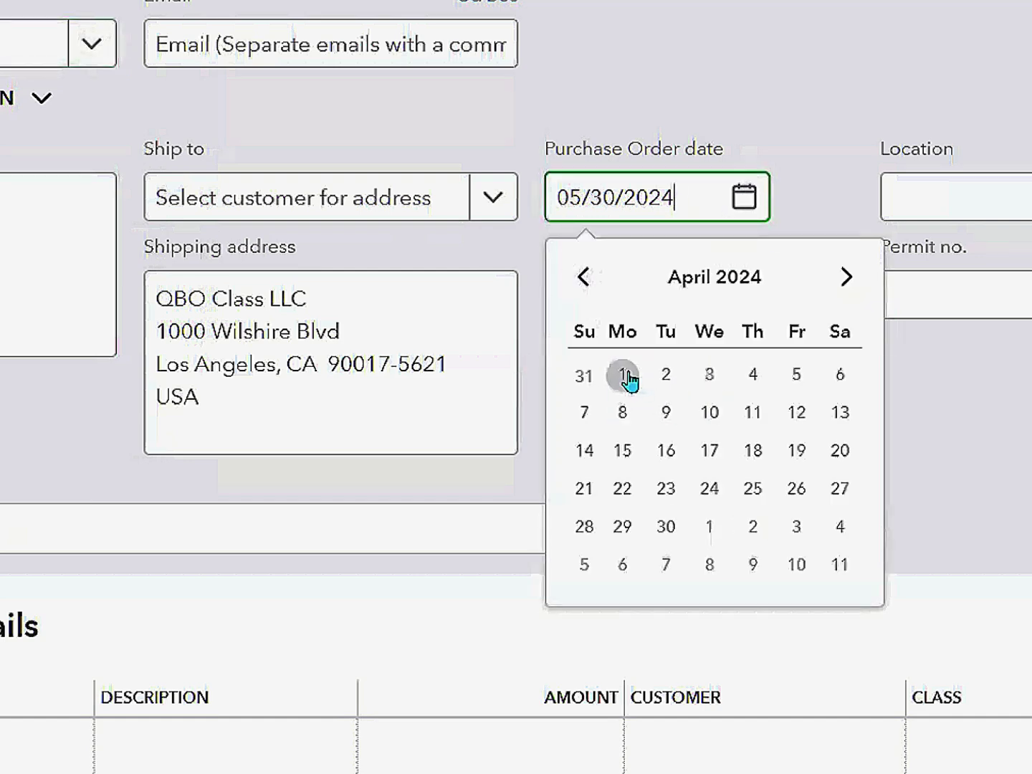
click(629, 379)
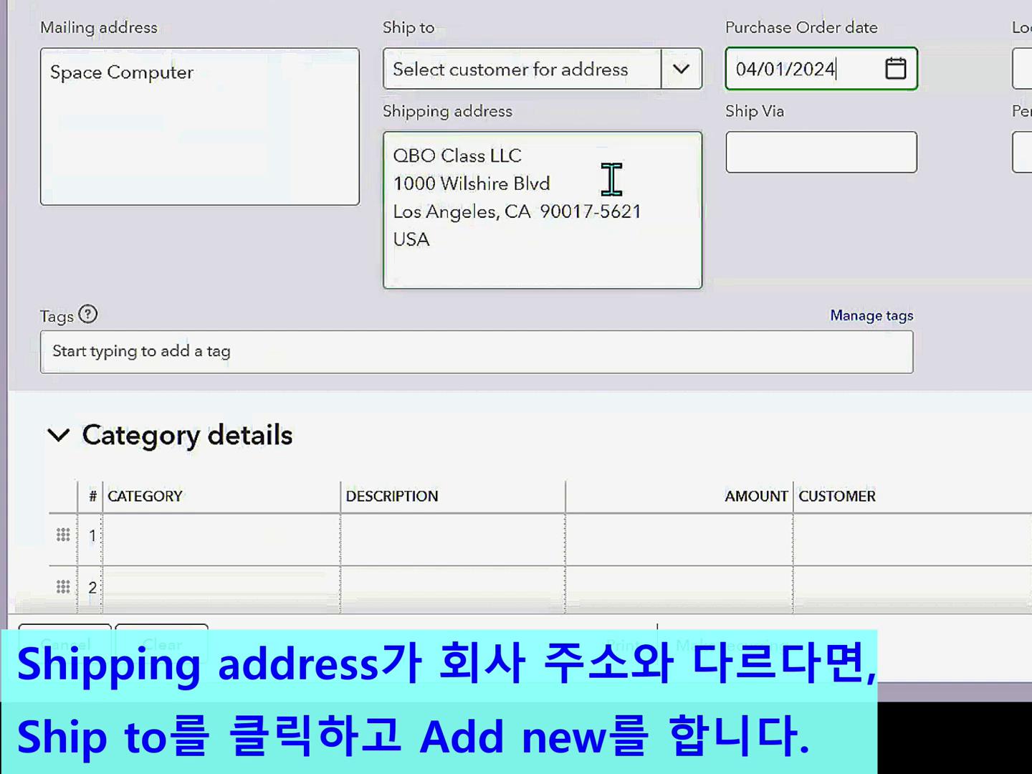
- Add a new ship-to customer named 'QBO Class LA branch'
click(675, 69)
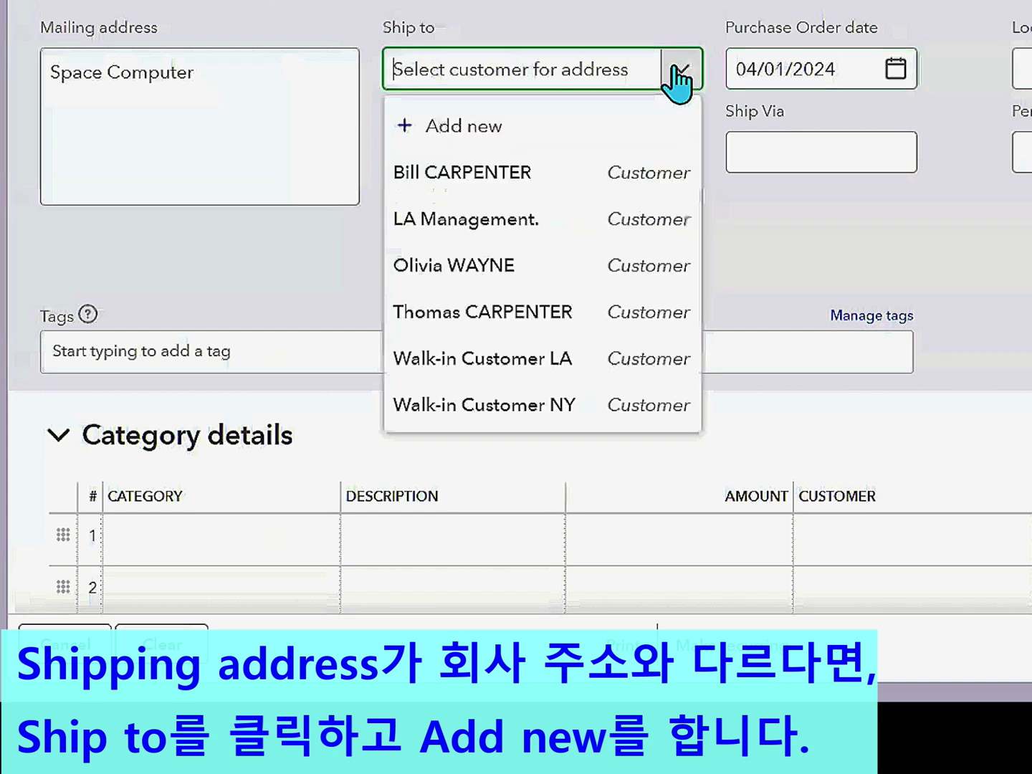
click(497, 135)
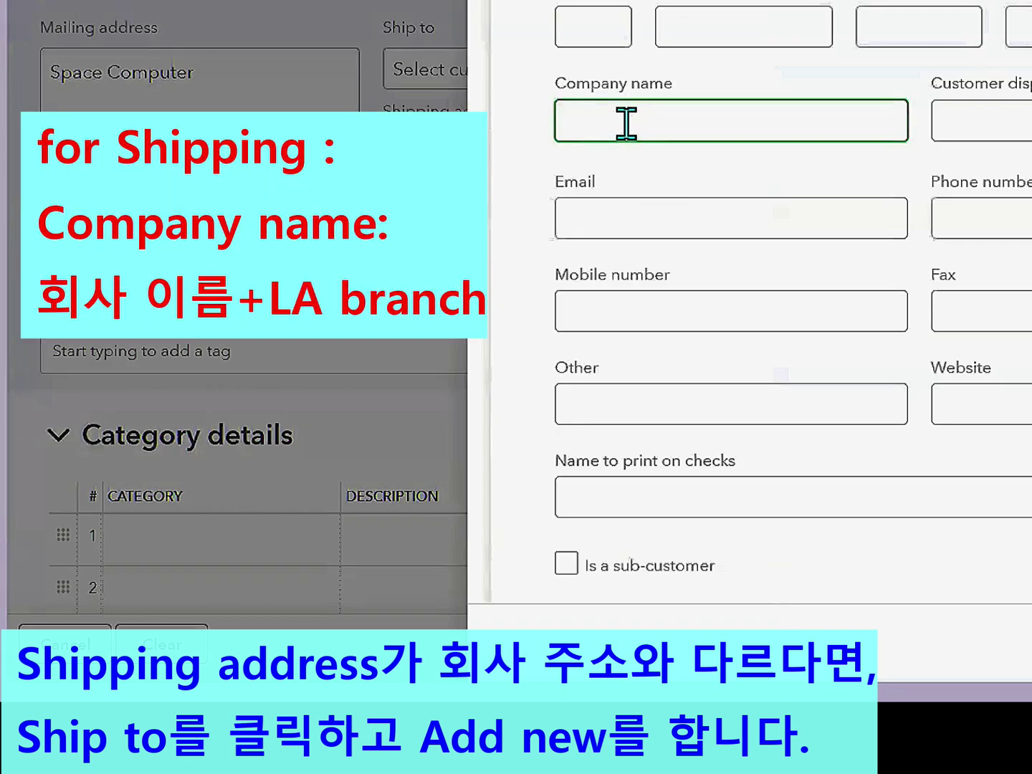
text(QBO Class LA branch)
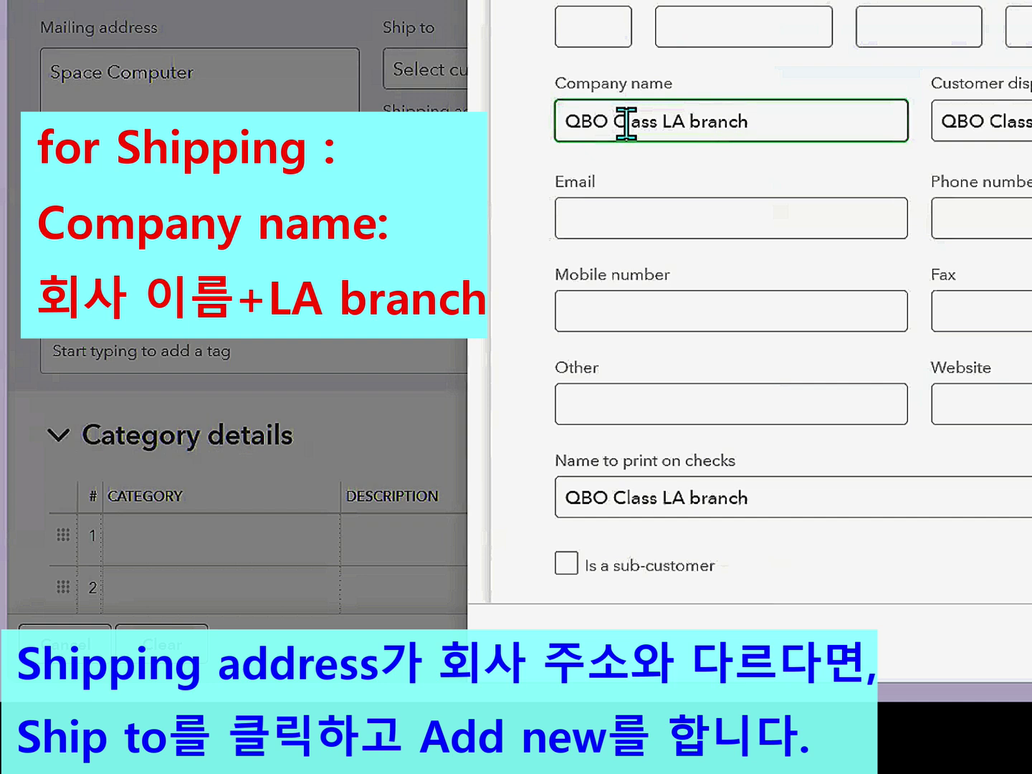
scroll(717, 228, down, 10)
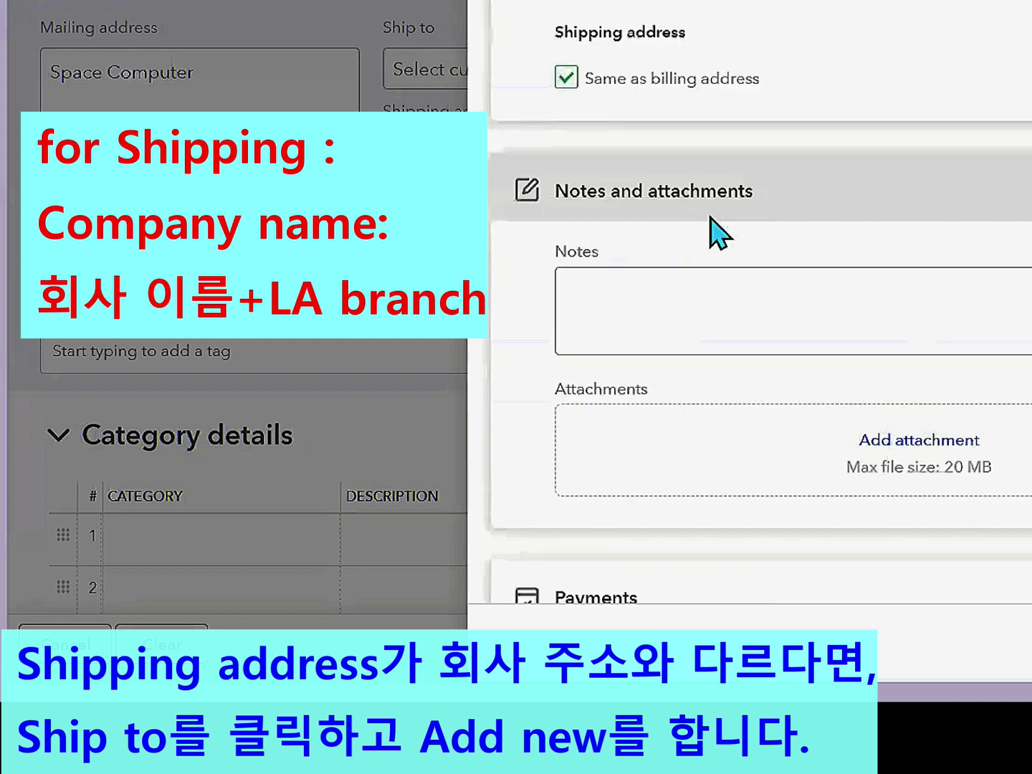
click(566, 63)
click(630, 151)
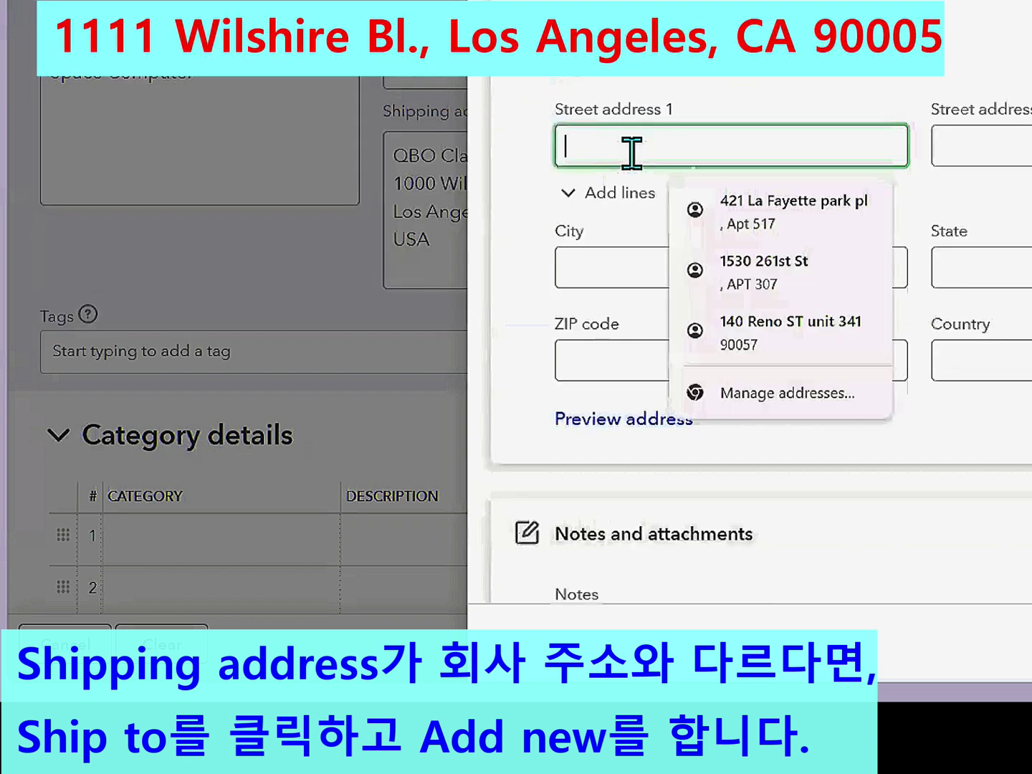
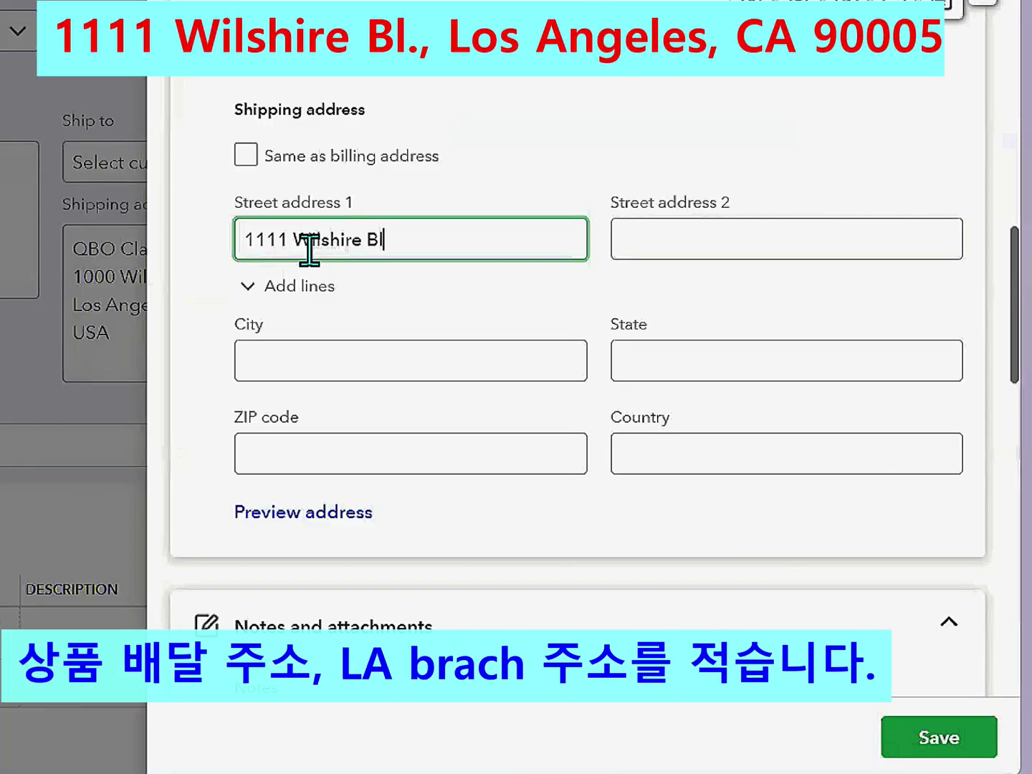
click(334, 350)
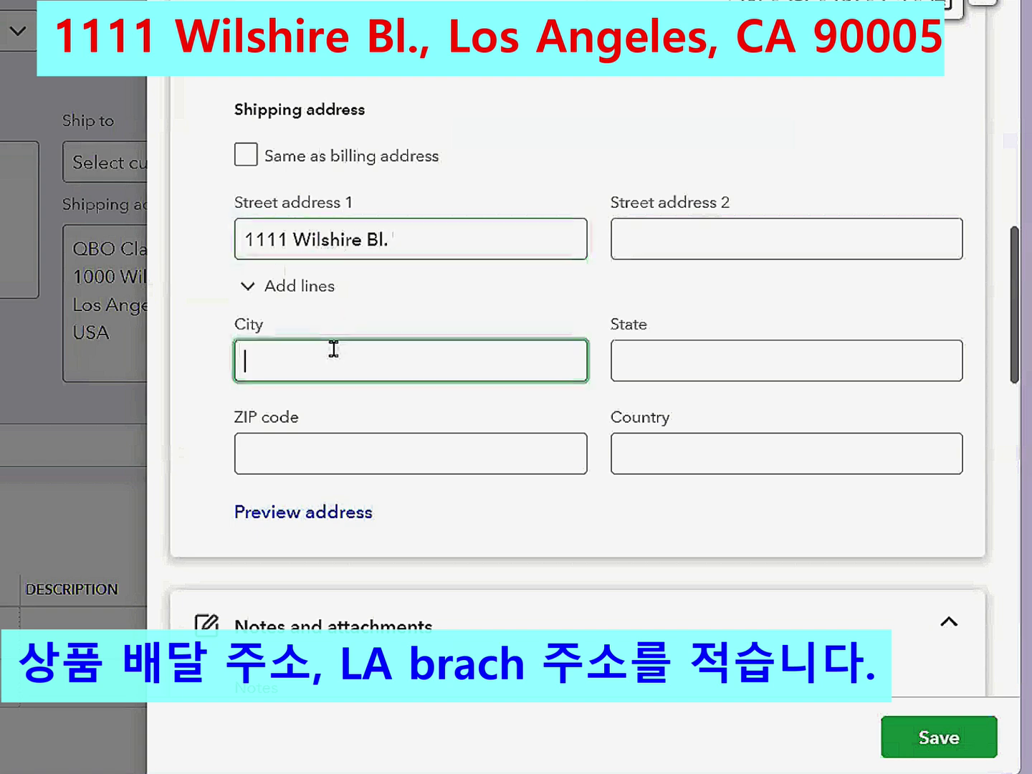
text(Los An)
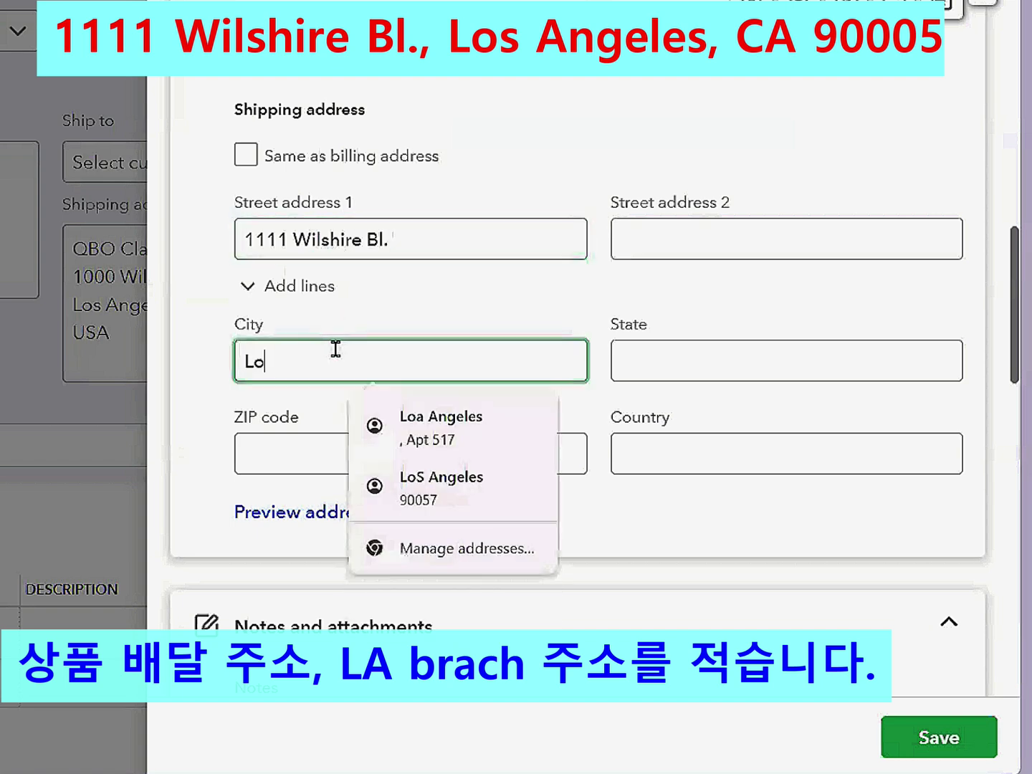
text(geles)
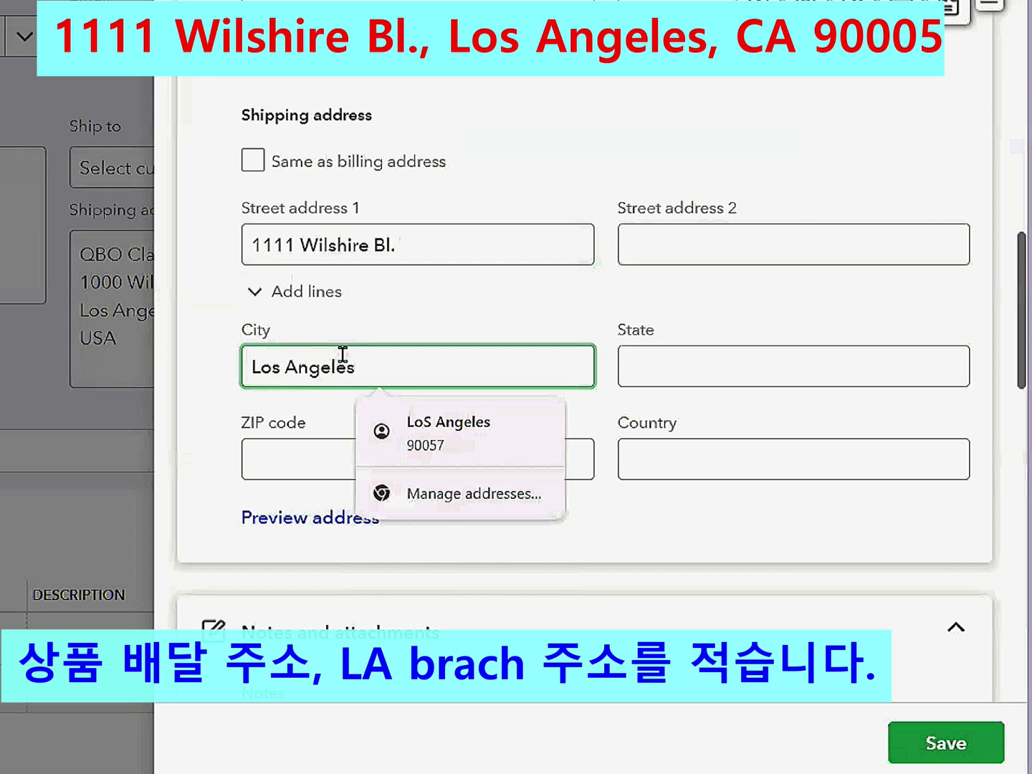
click(683, 356)
text(CA)
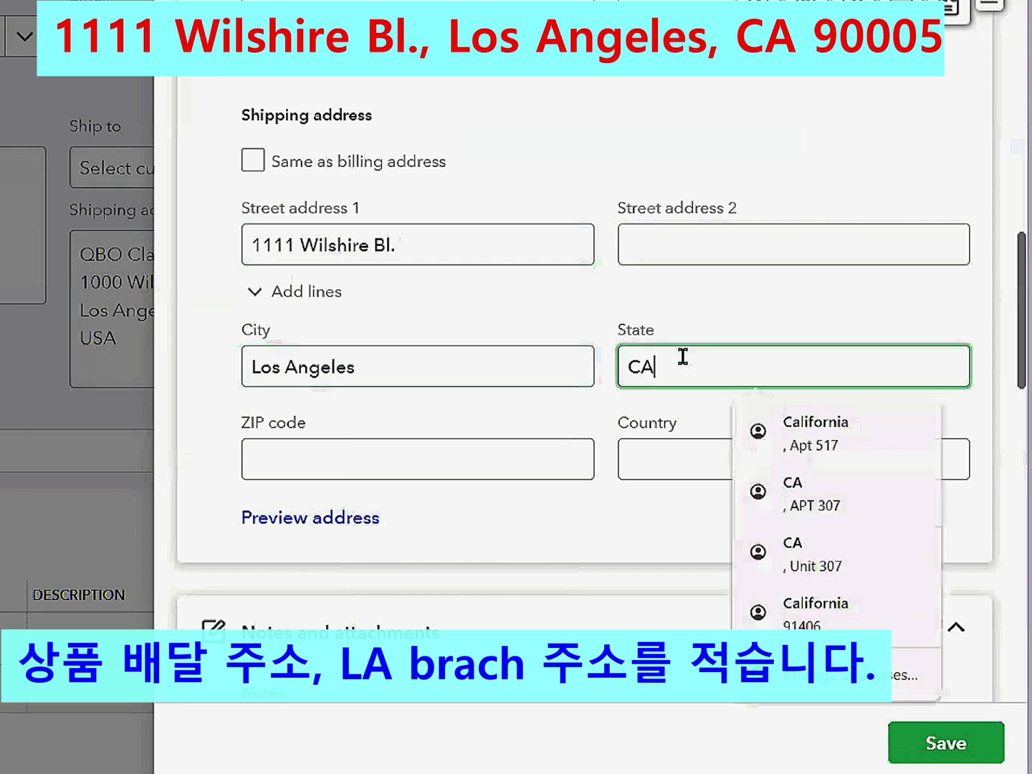
click(427, 456)
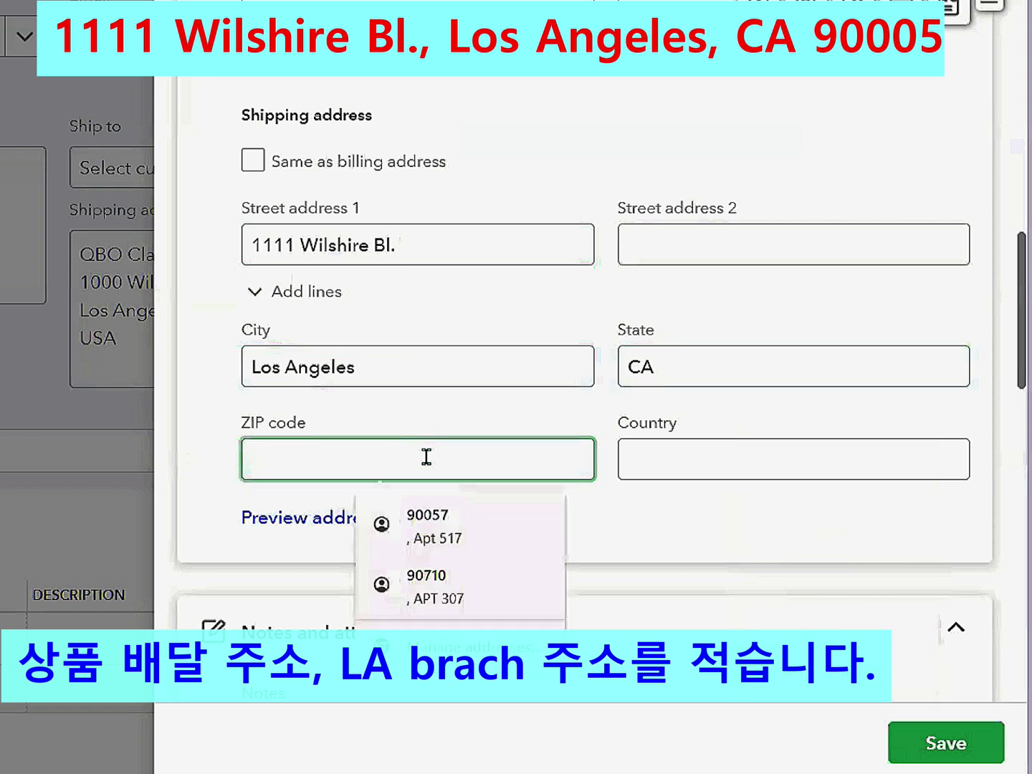
text(90005)
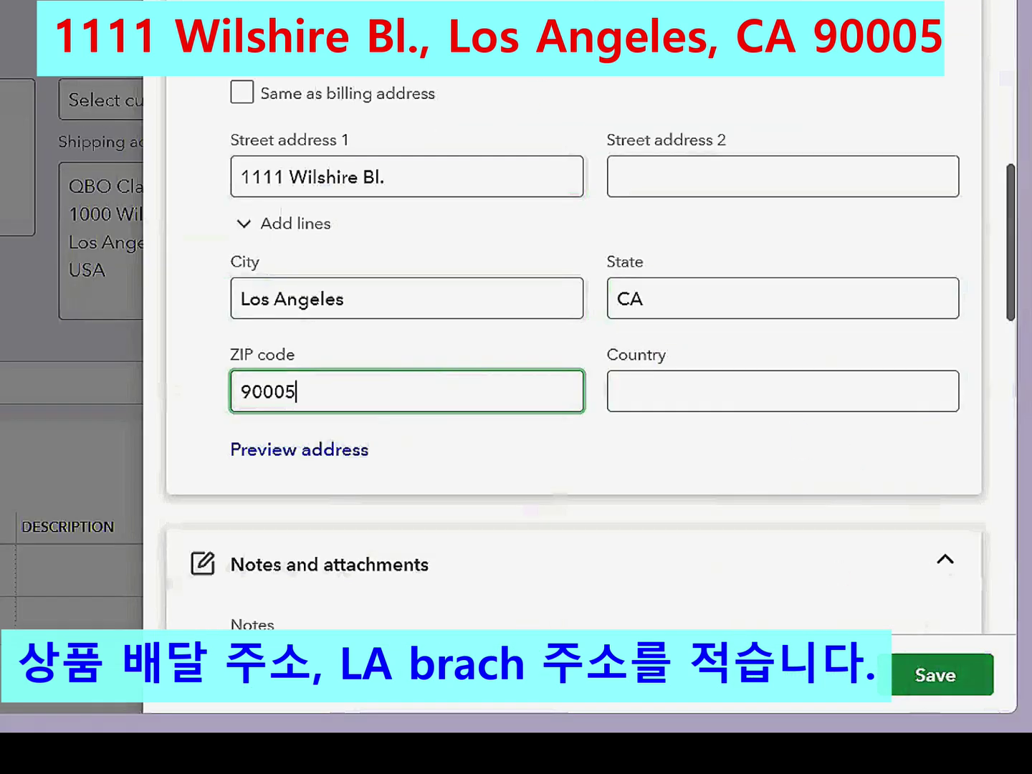
click(935, 674)
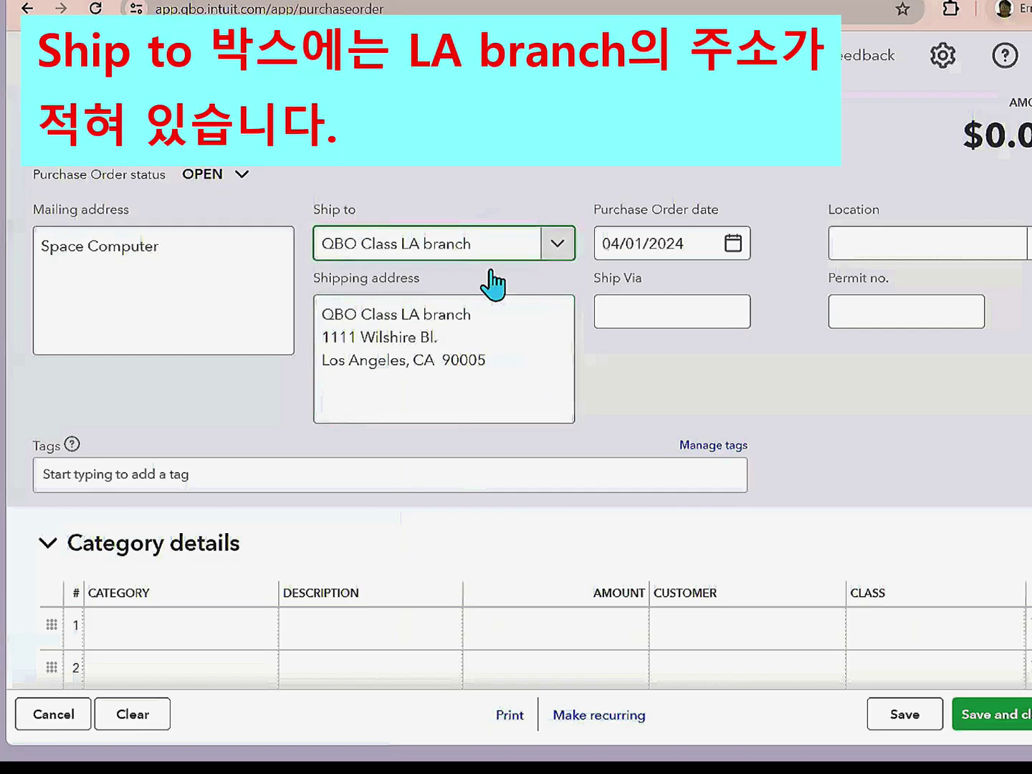
- Set the purchase order's Ship to customer to QBO Class LA branch
click(556, 246)
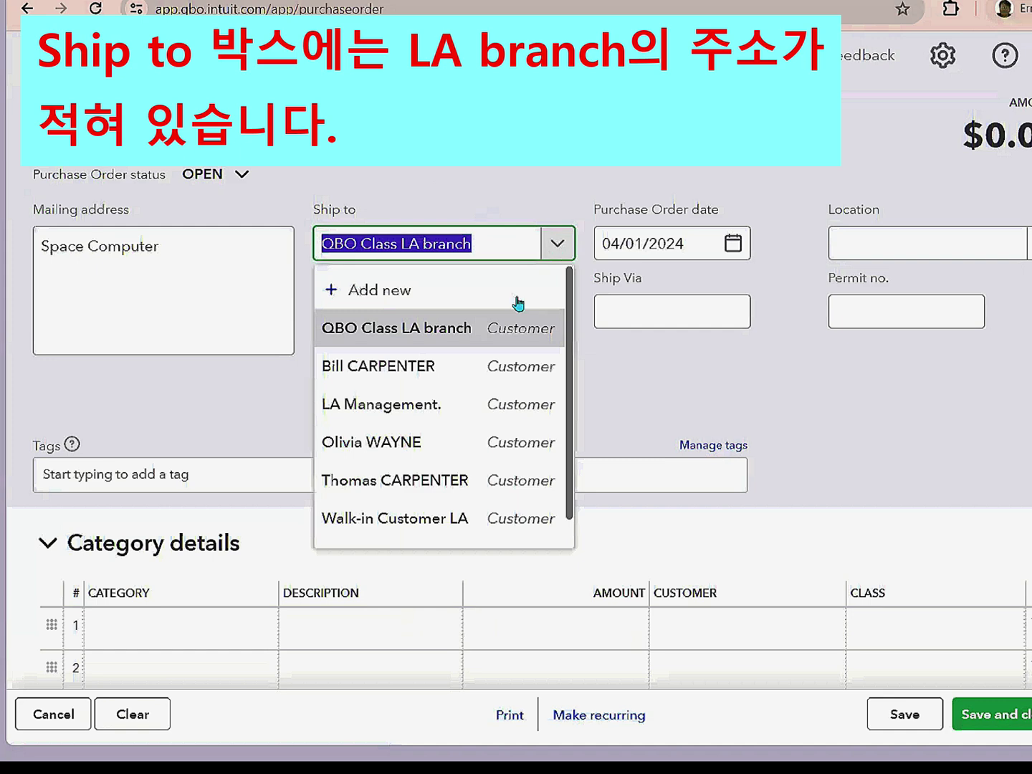
click(438, 336)
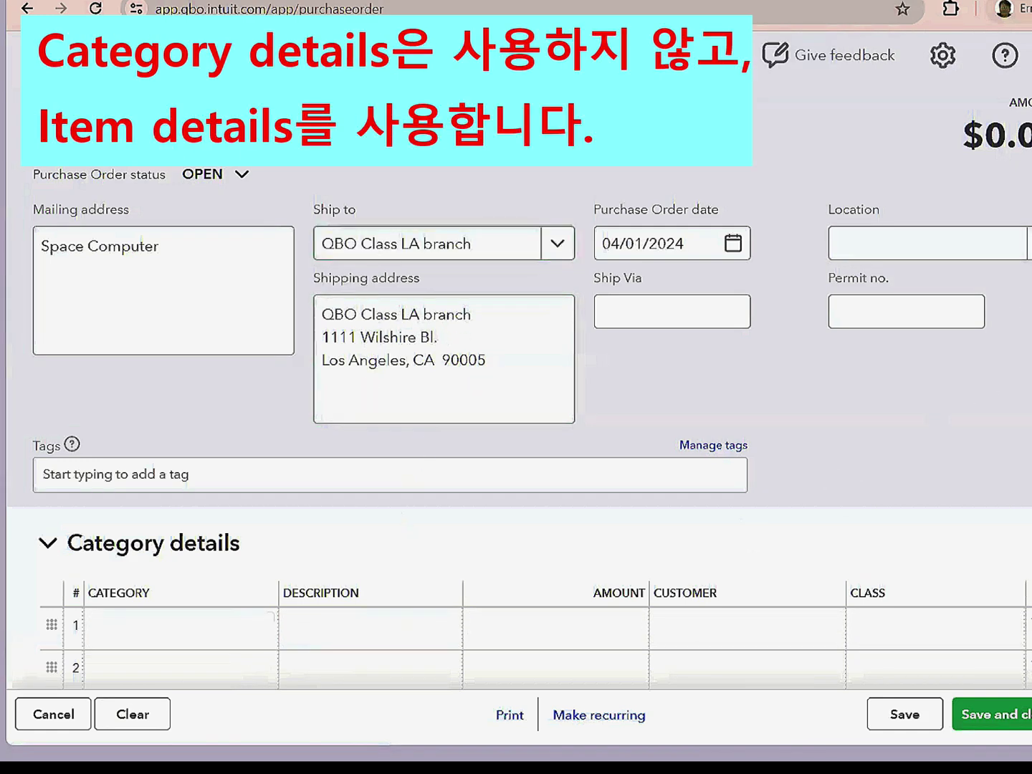
scroll(515, 430, down, 3)
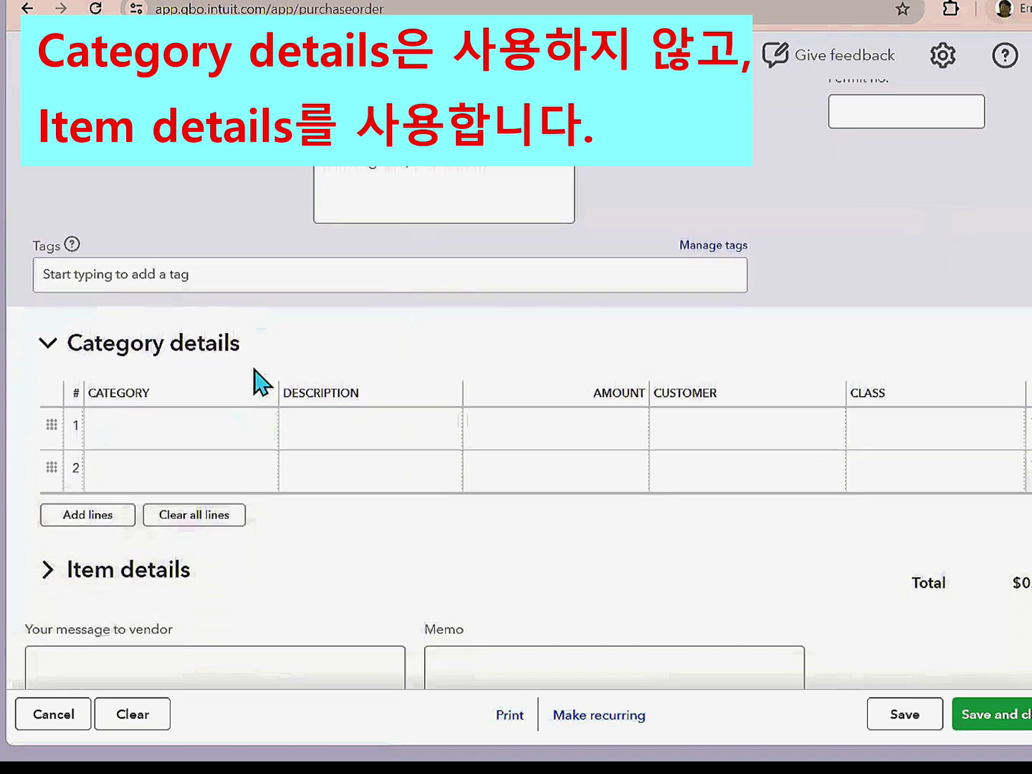
- Switch to Item details and add Computer MK1 on line 1 with quantity 500 at rate 700
click(45, 345)
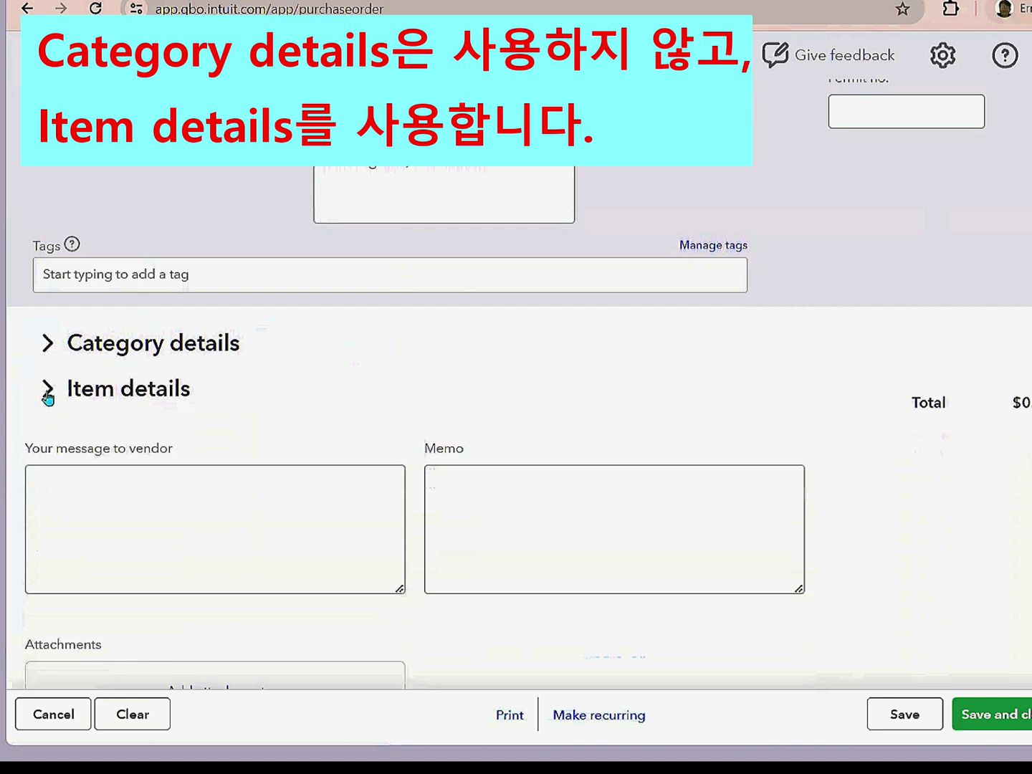
click(47, 391)
click(151, 469)
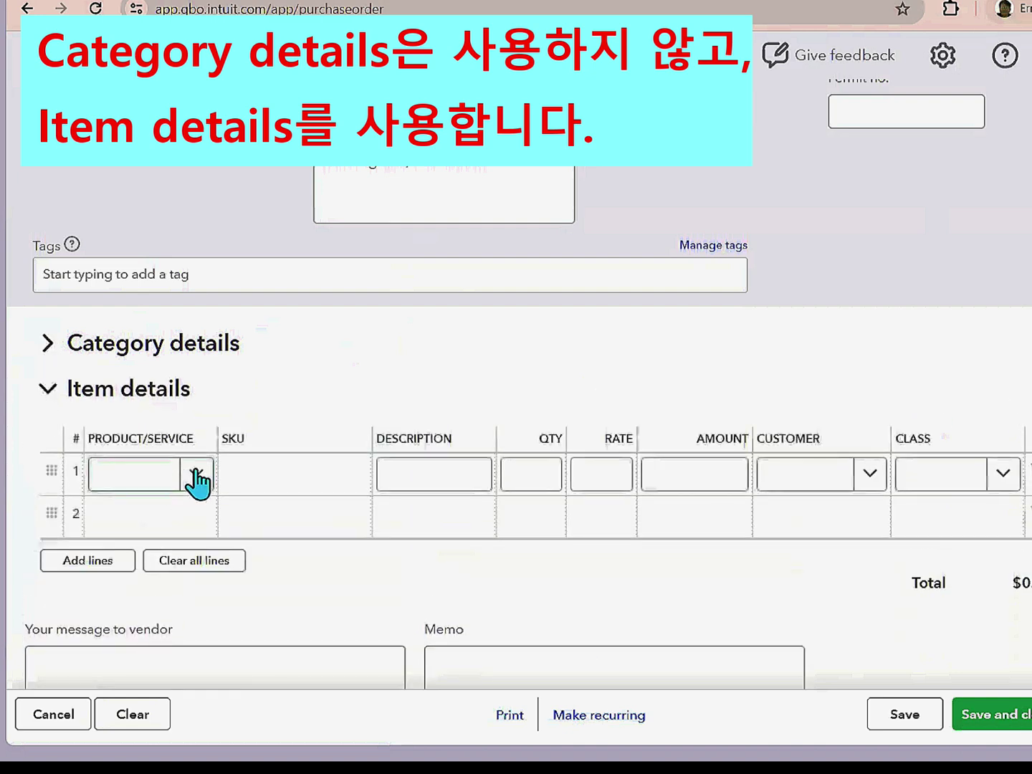
click(198, 481)
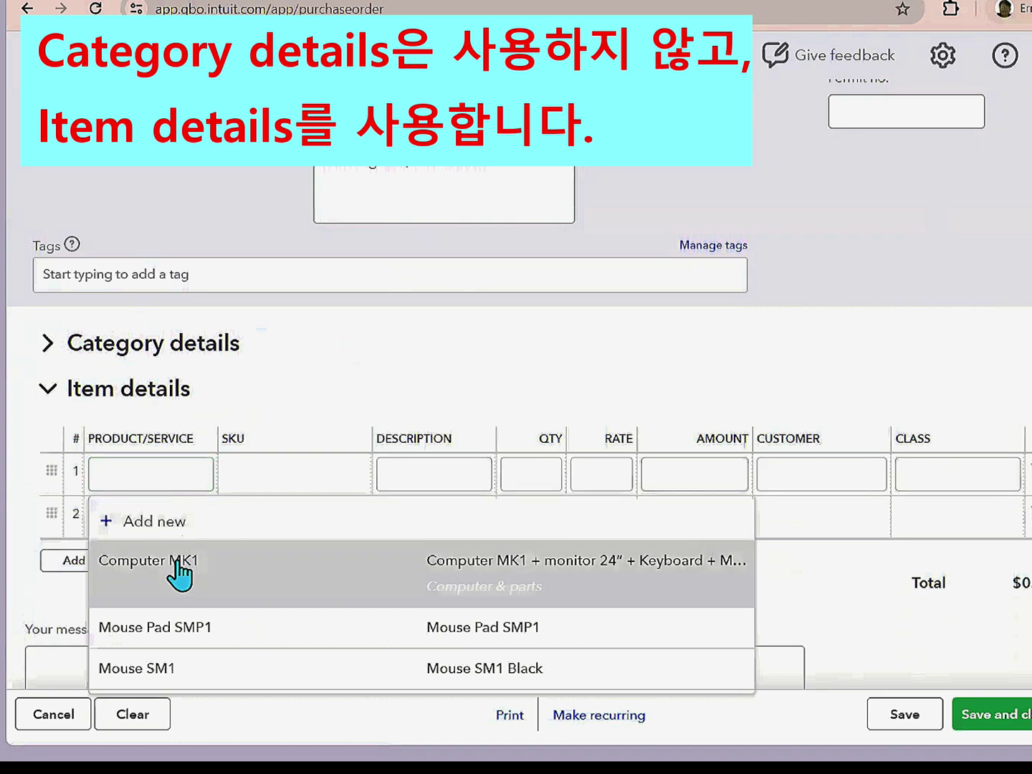
click(176, 560)
drag(516, 480, 576, 474)
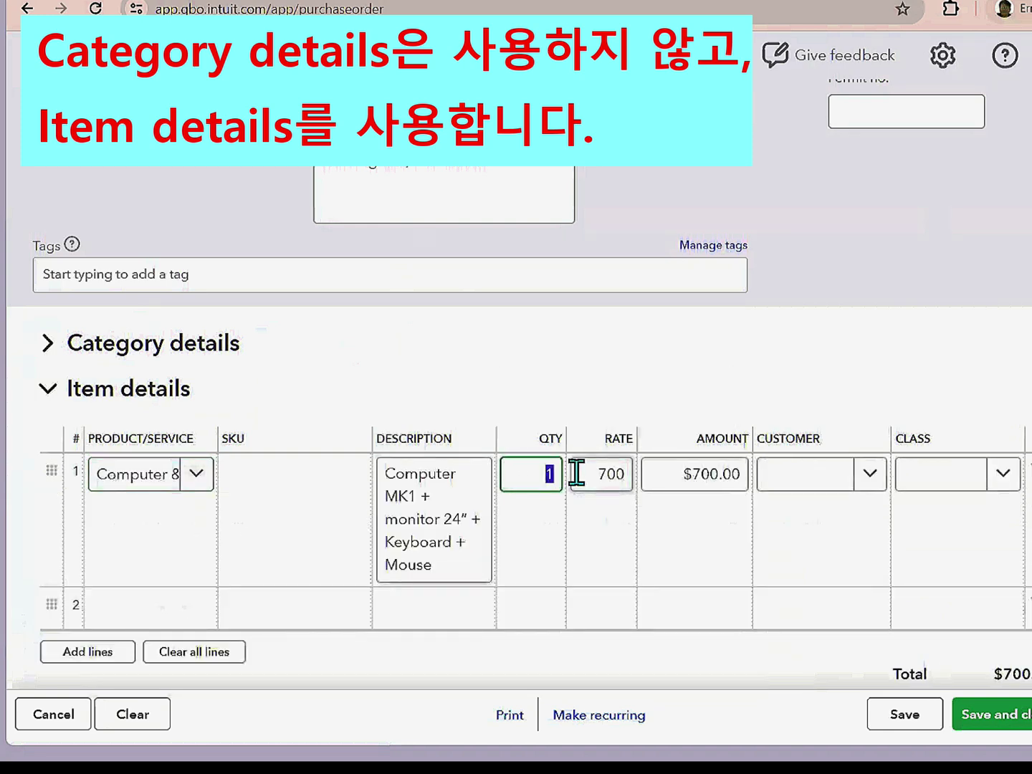
text(500)
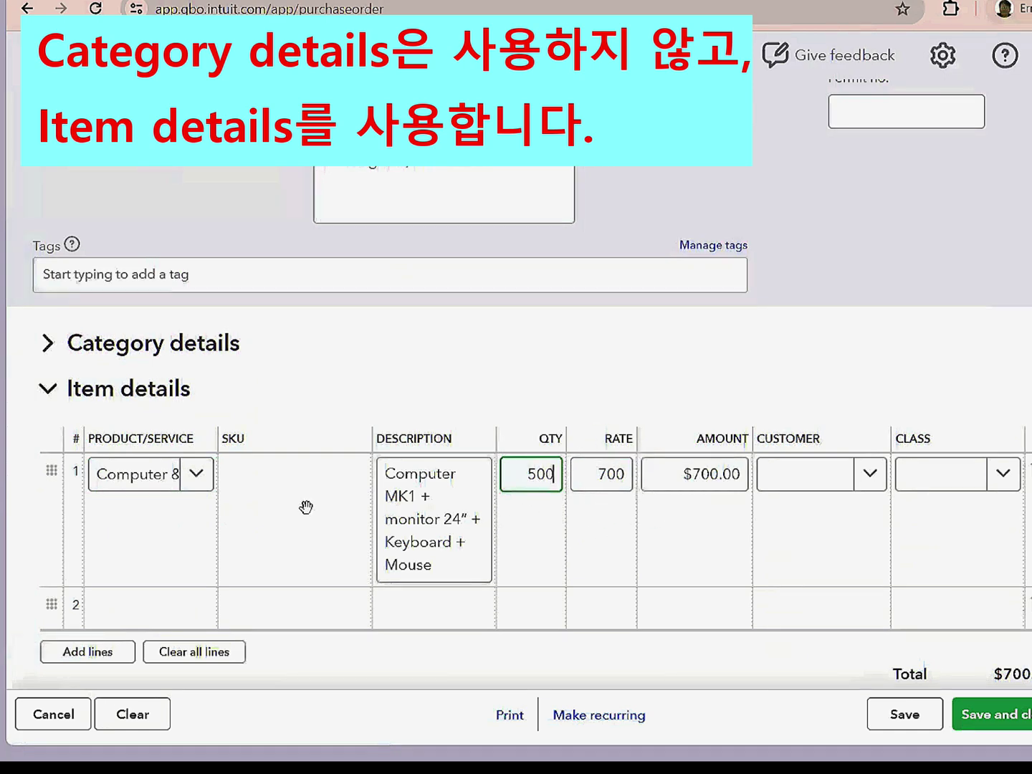
scroll(306, 506, down, 5)
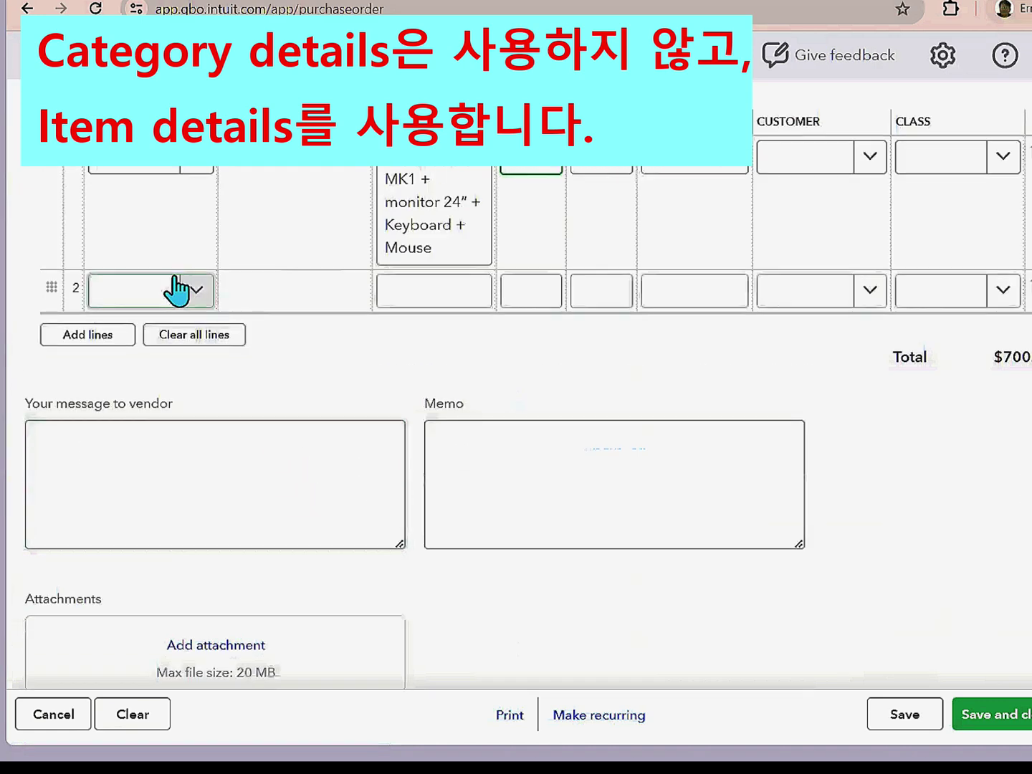
- Add the vendor message 'Ship to LA branch' and save purchase order 1001 with Save and new
click(101, 441)
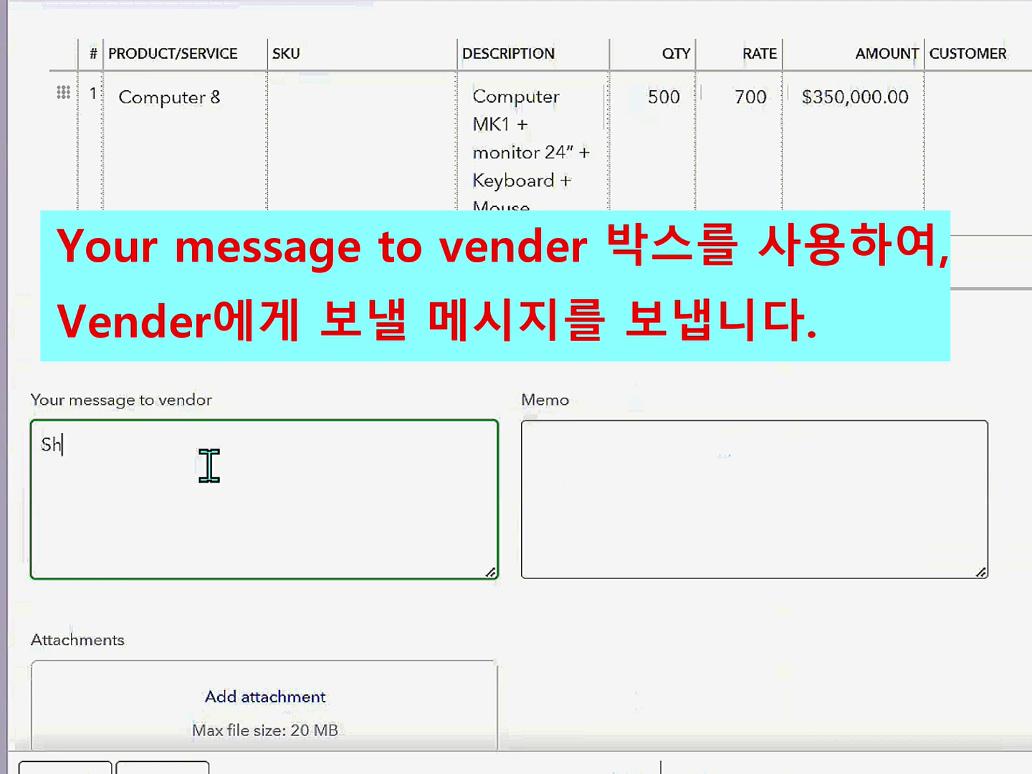
text(p to LA brand)
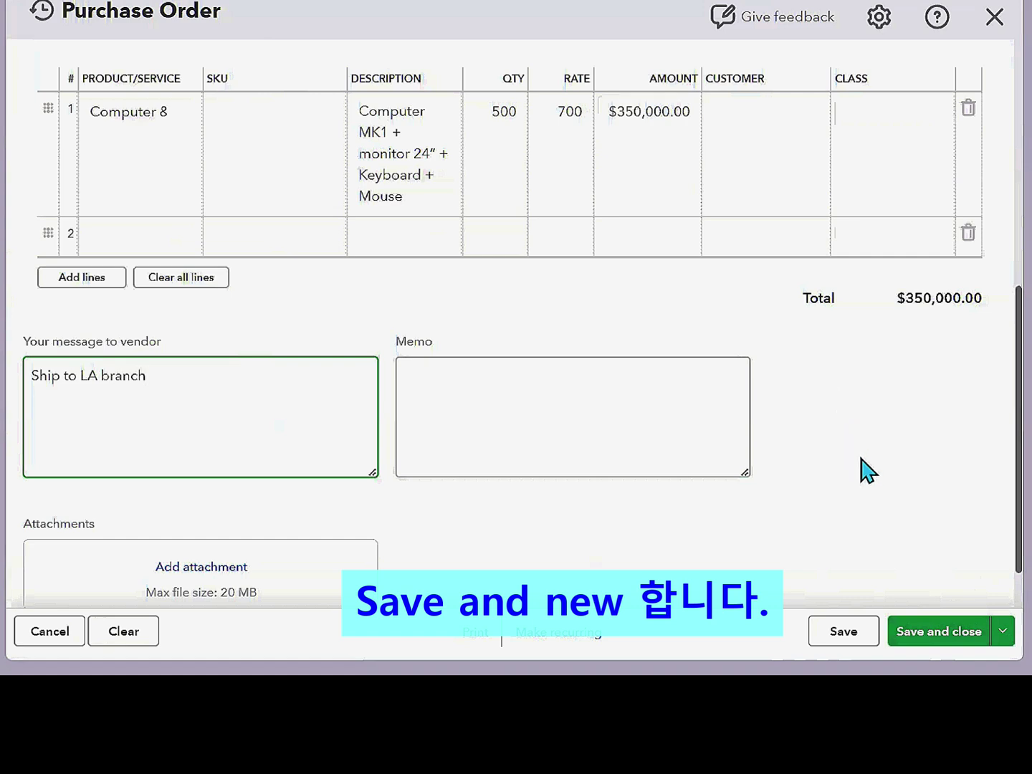
click(1003, 631)
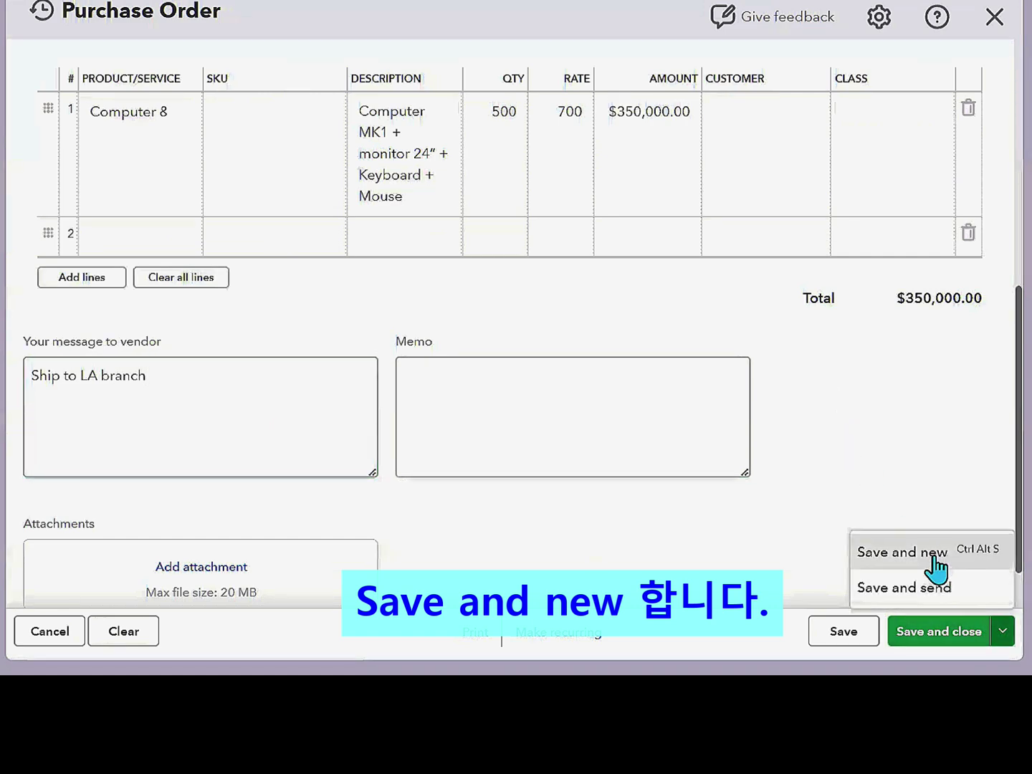
click(935, 566)
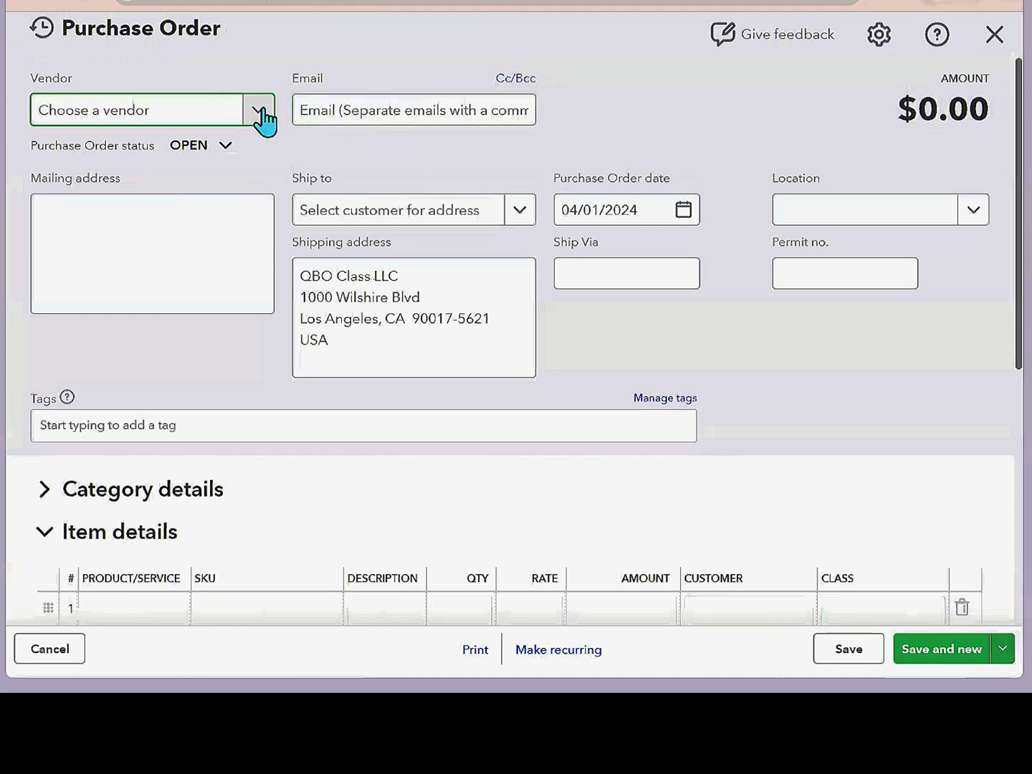
- Choose Space Computer as vendor and start adding a new ship-to customer
click(259, 115)
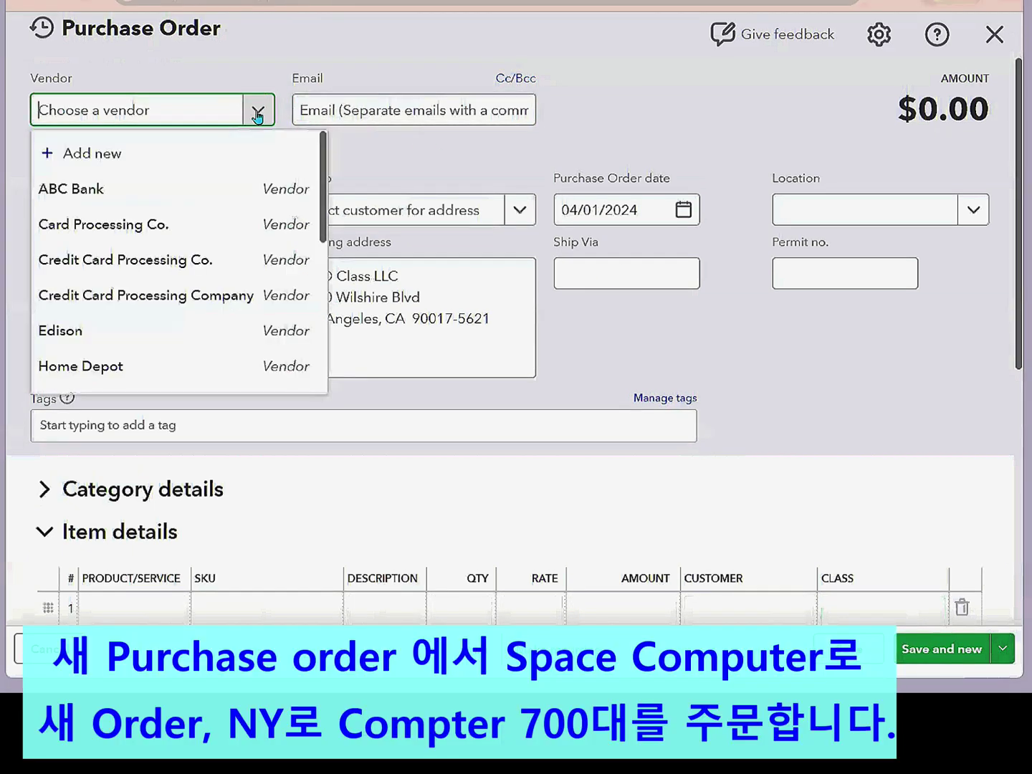
text(sp)
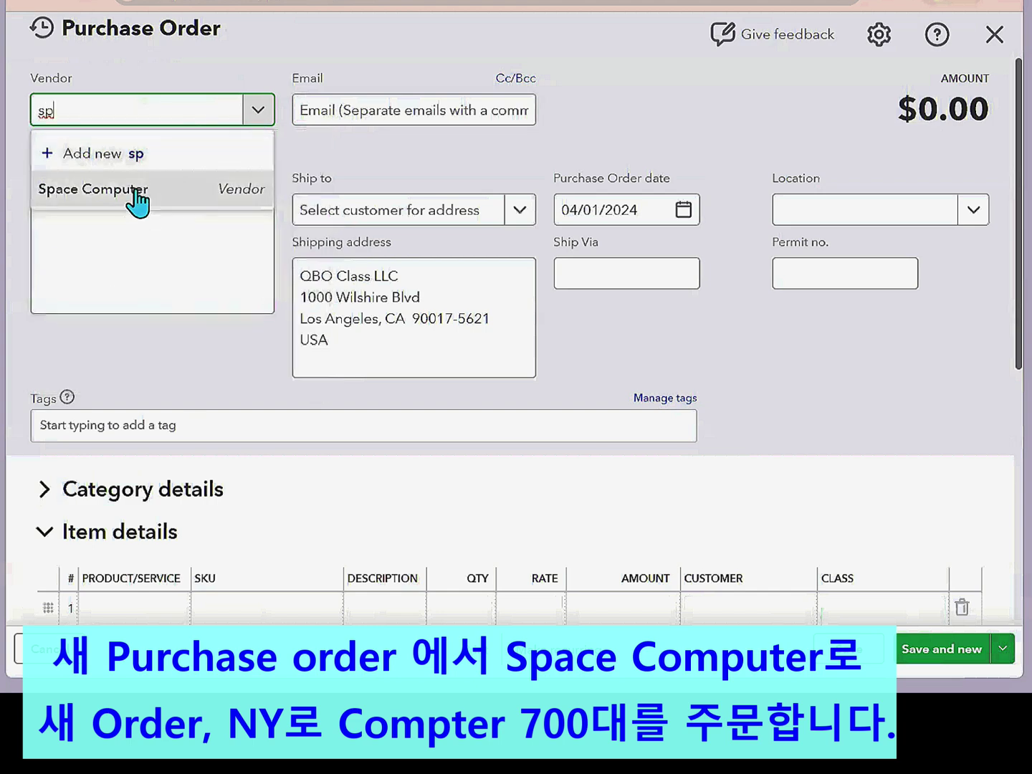
click(135, 192)
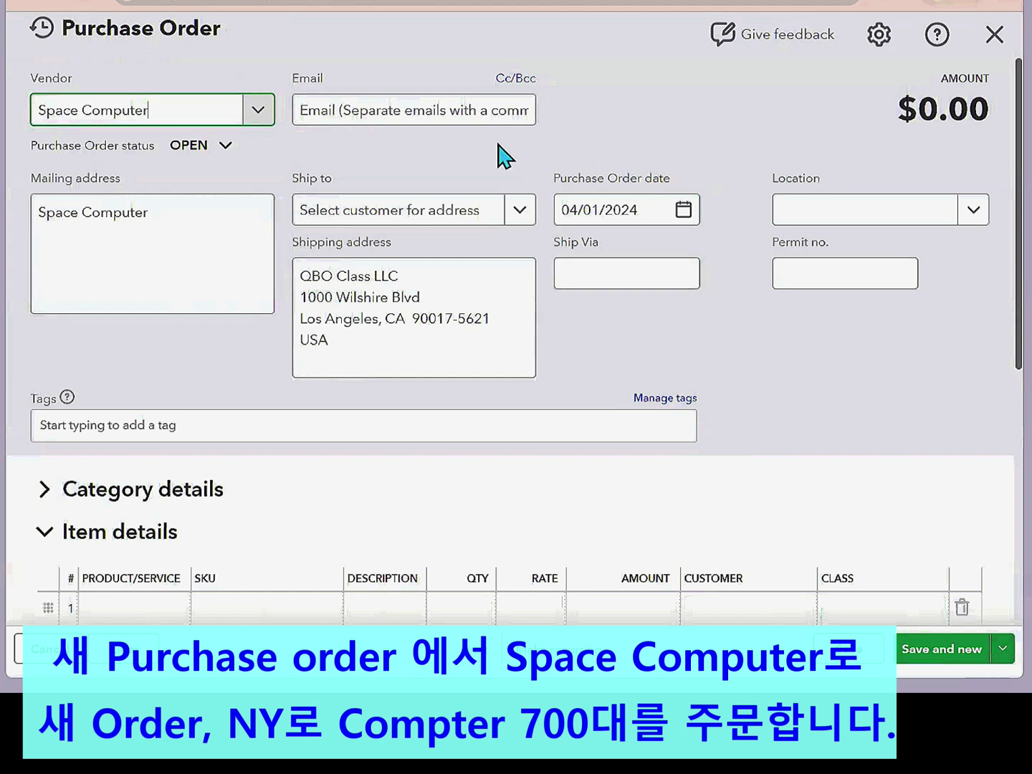
click(513, 210)
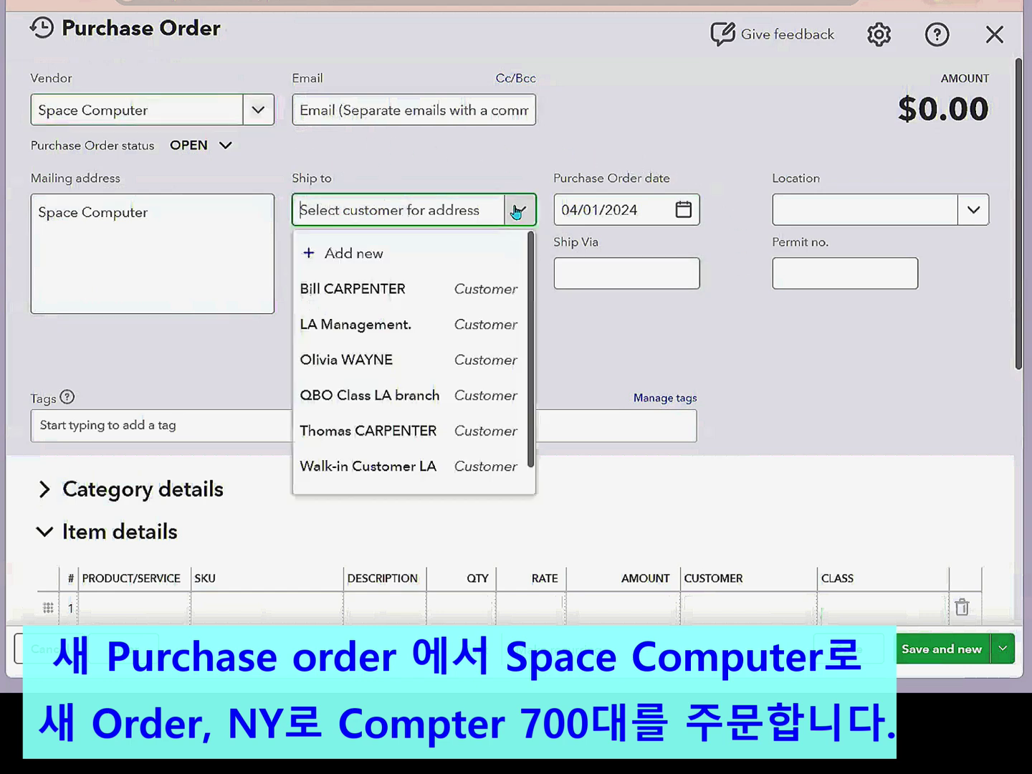
click(385, 253)
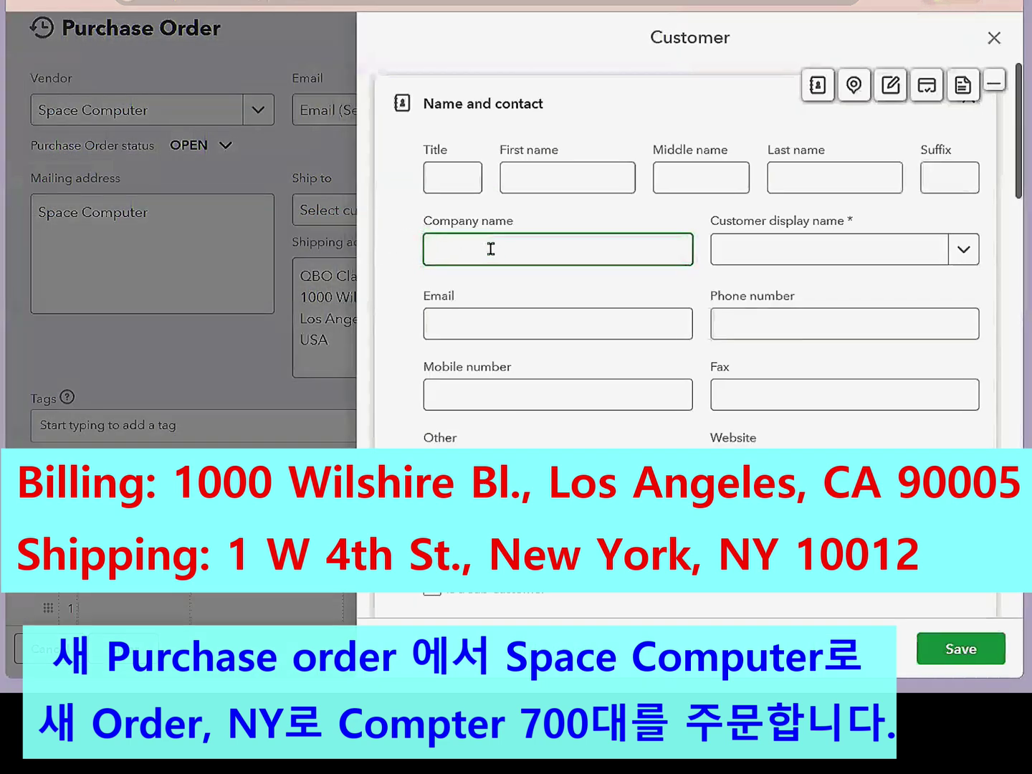
- Enter 'QBO Class NY branch' as the new customer's company name, filling the display name too
text(QBO C)
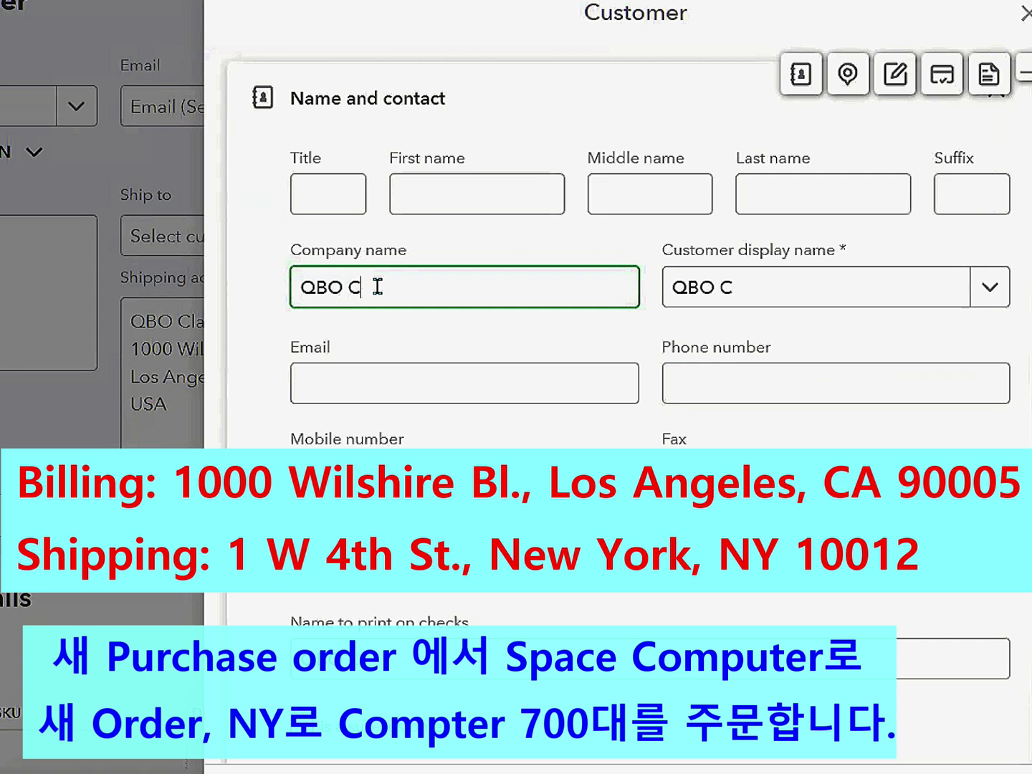
text(la)
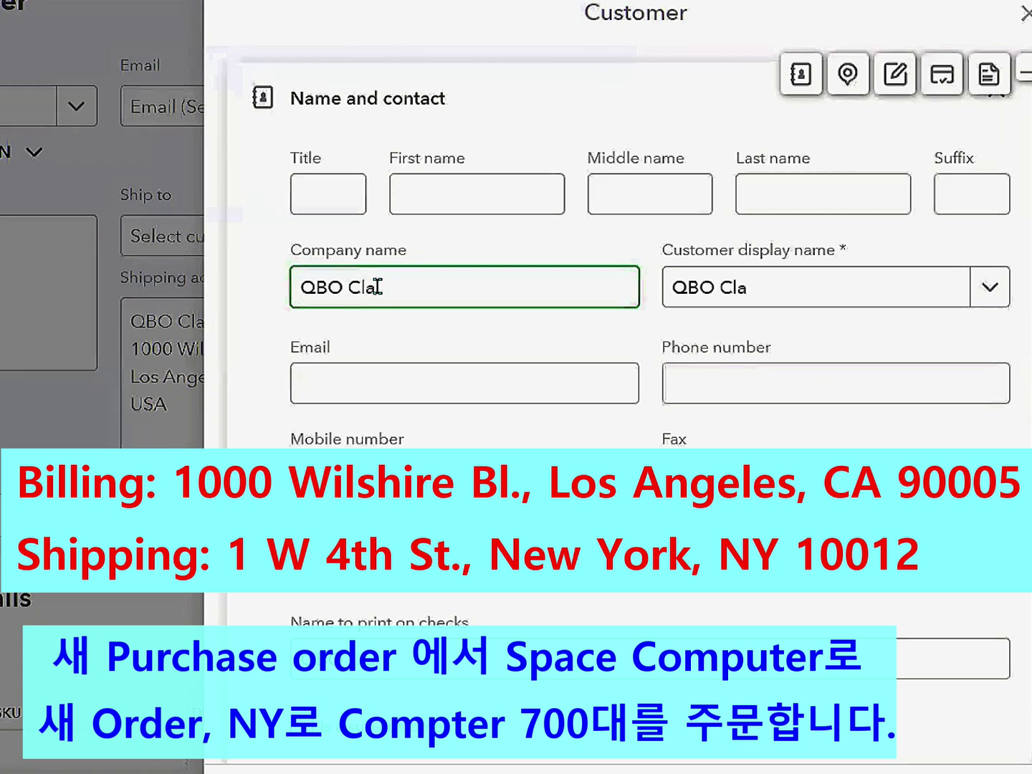
text(ss NY branch)
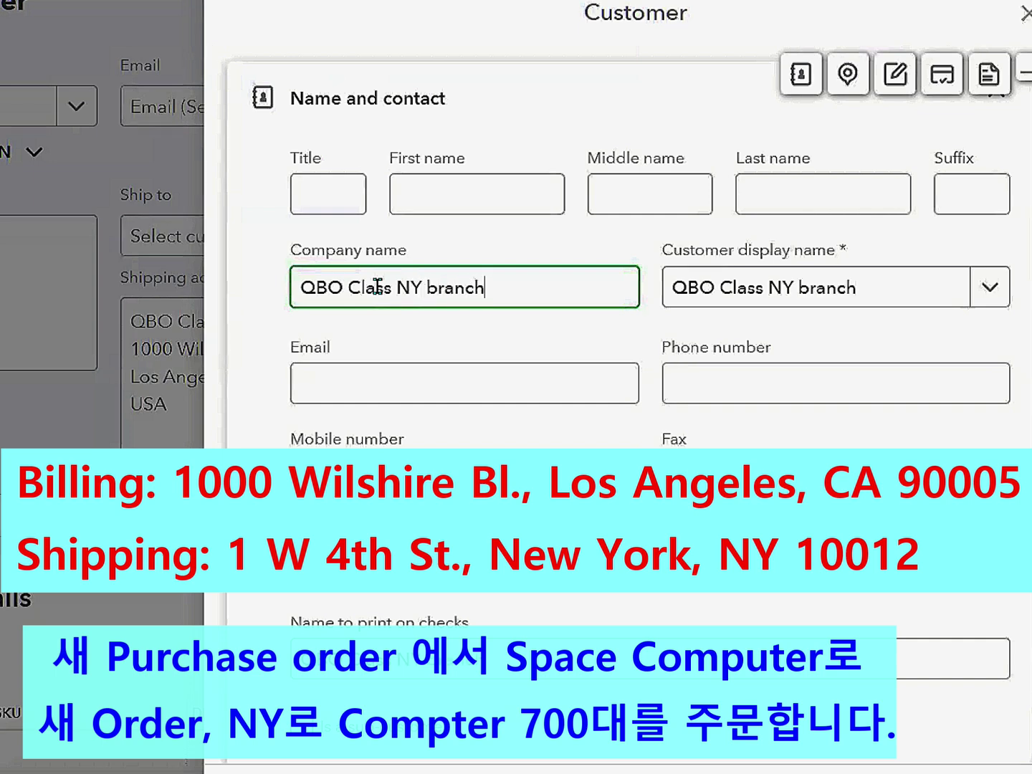
scroll(543, 648, down, 5)
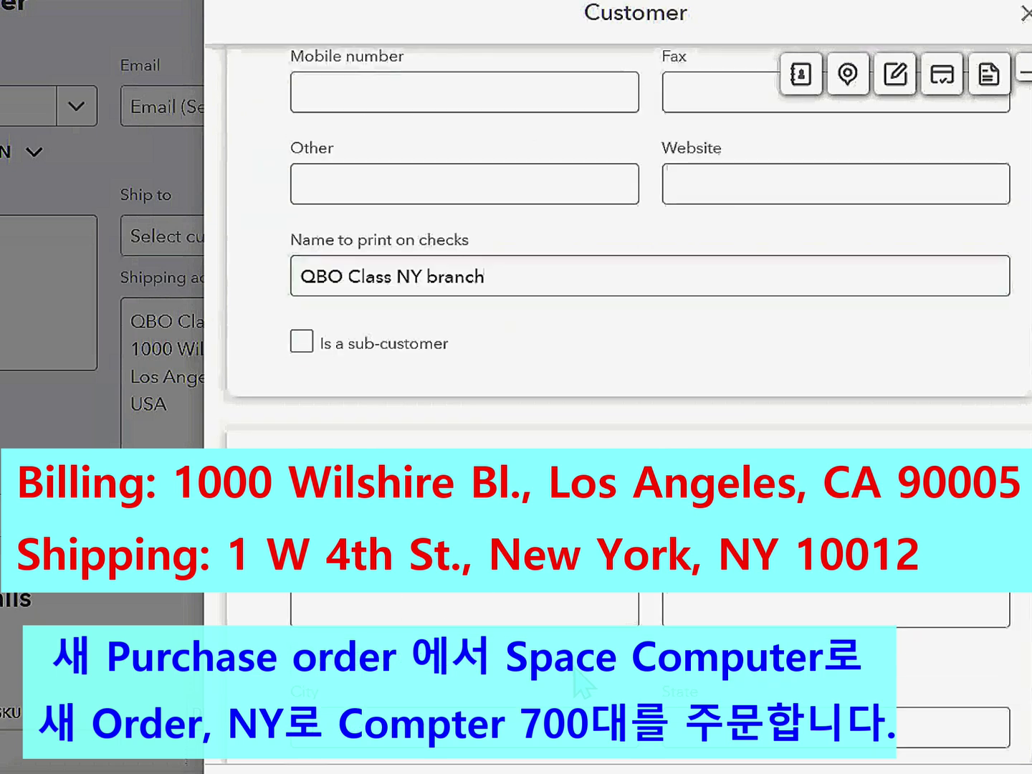
scroll(583, 685, down, 5)
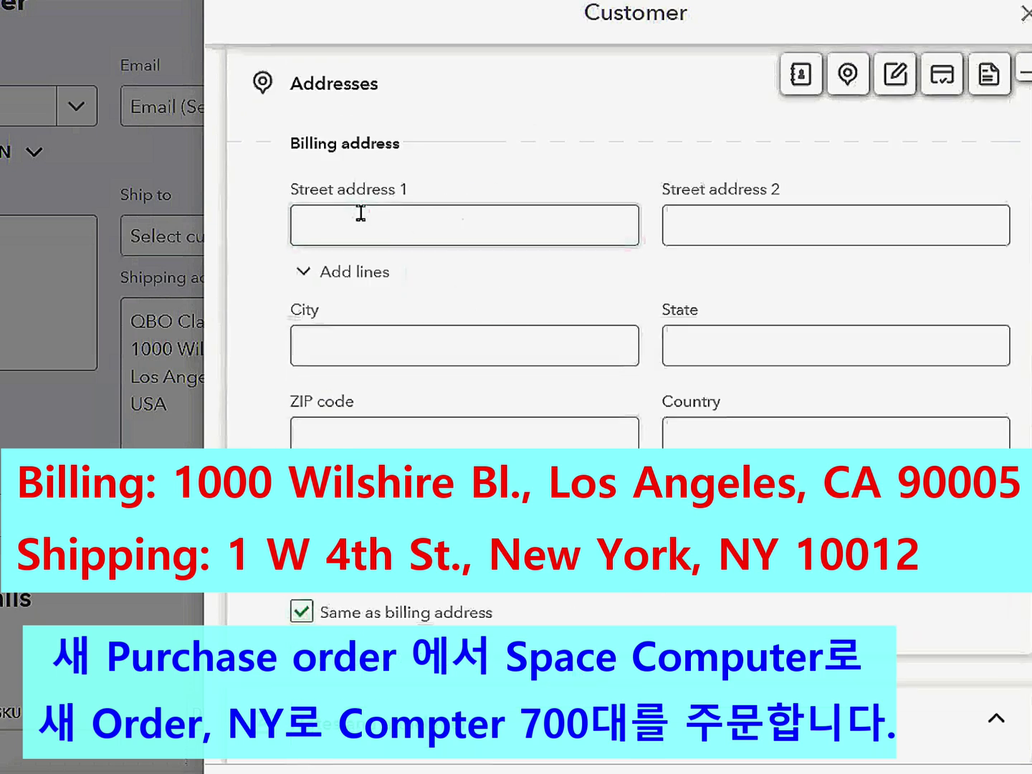
click(392, 226)
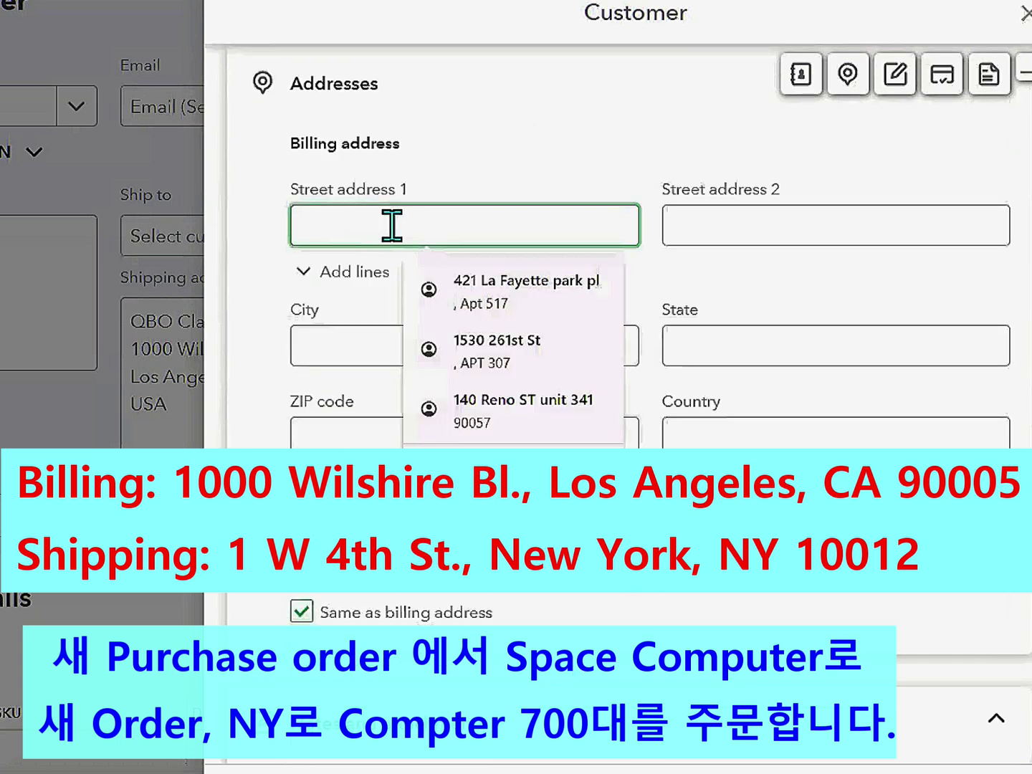
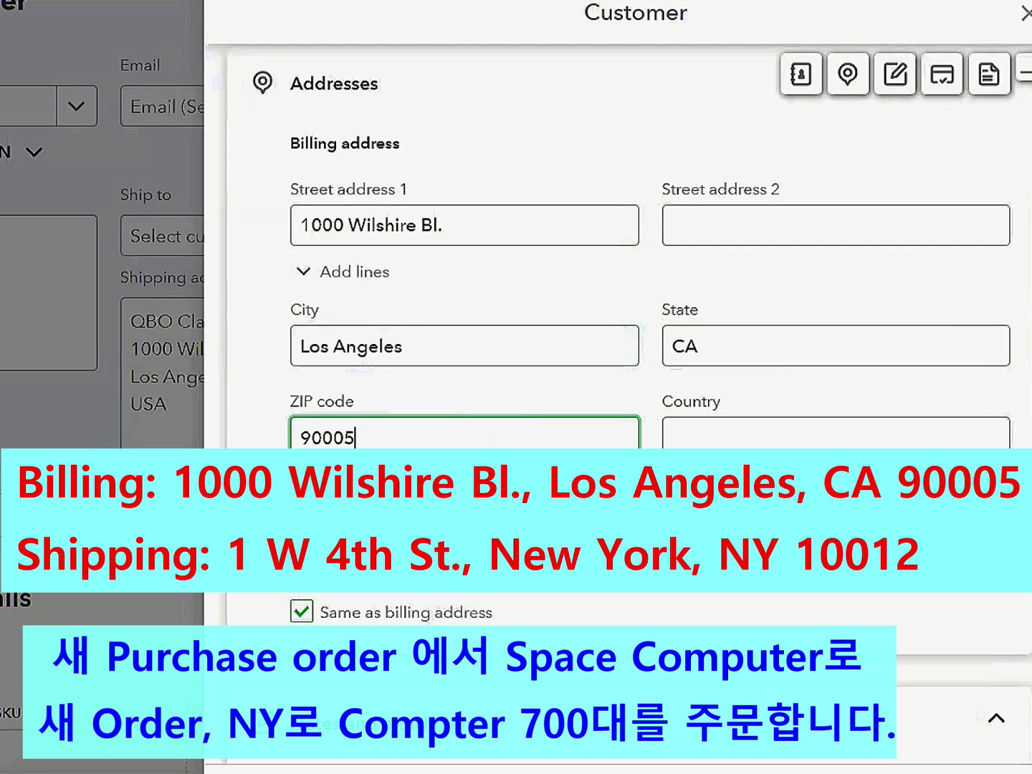
scroll(1013, 379, down, 3)
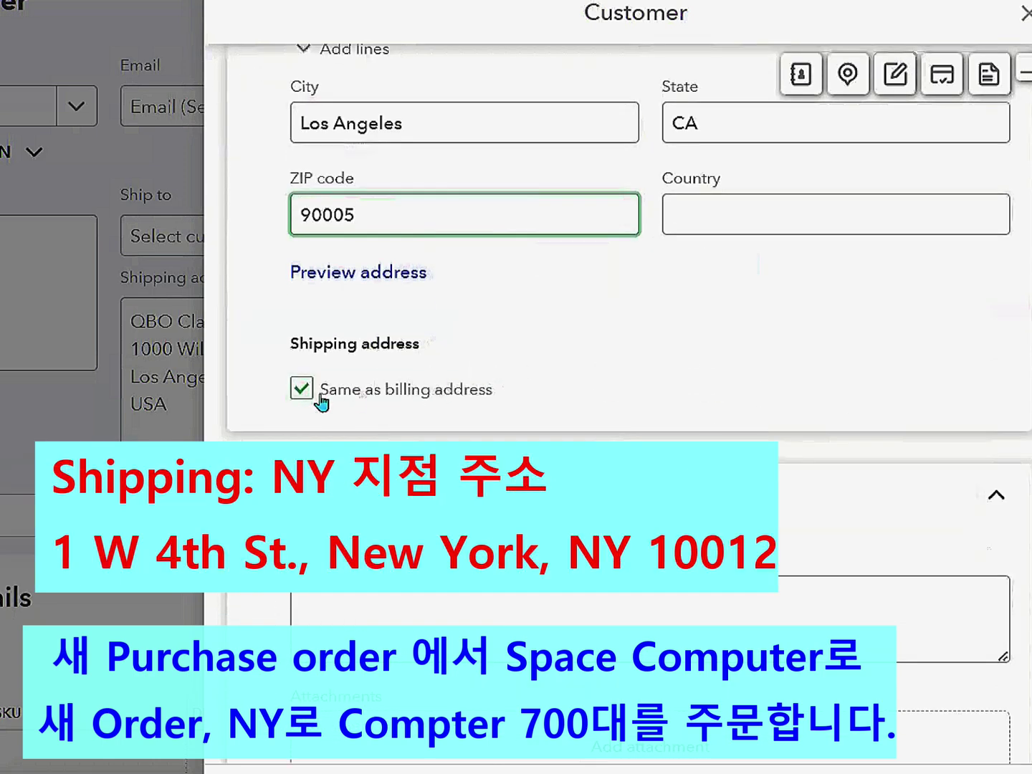
click(293, 389)
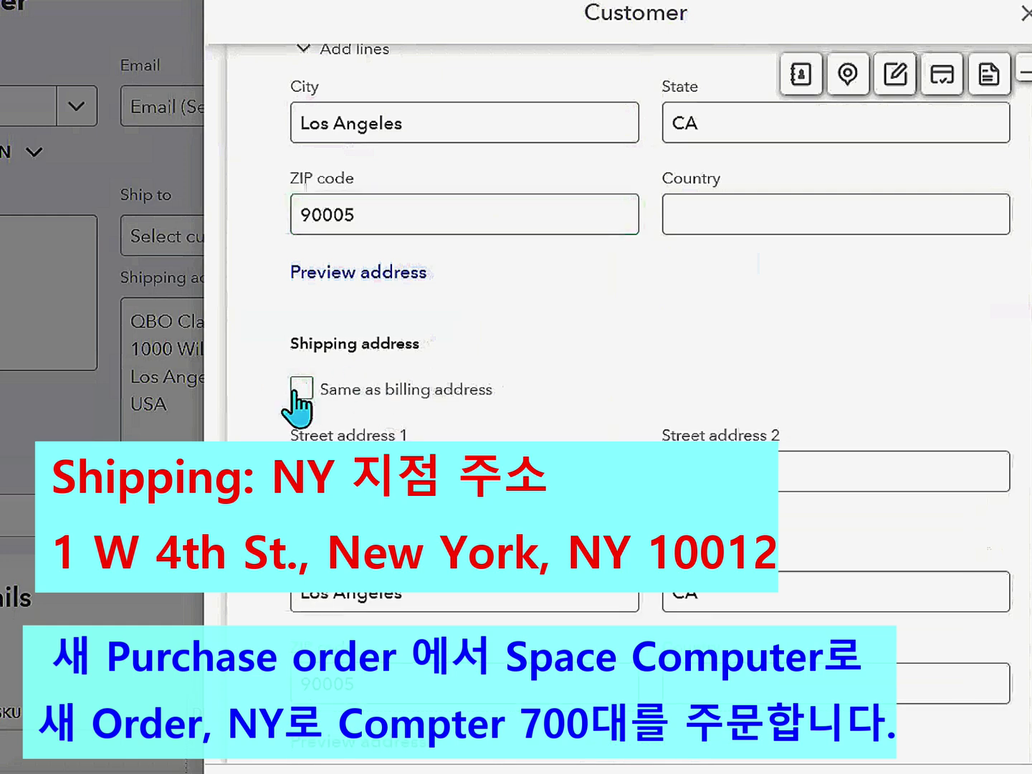
scroll(422, 329, down, 2)
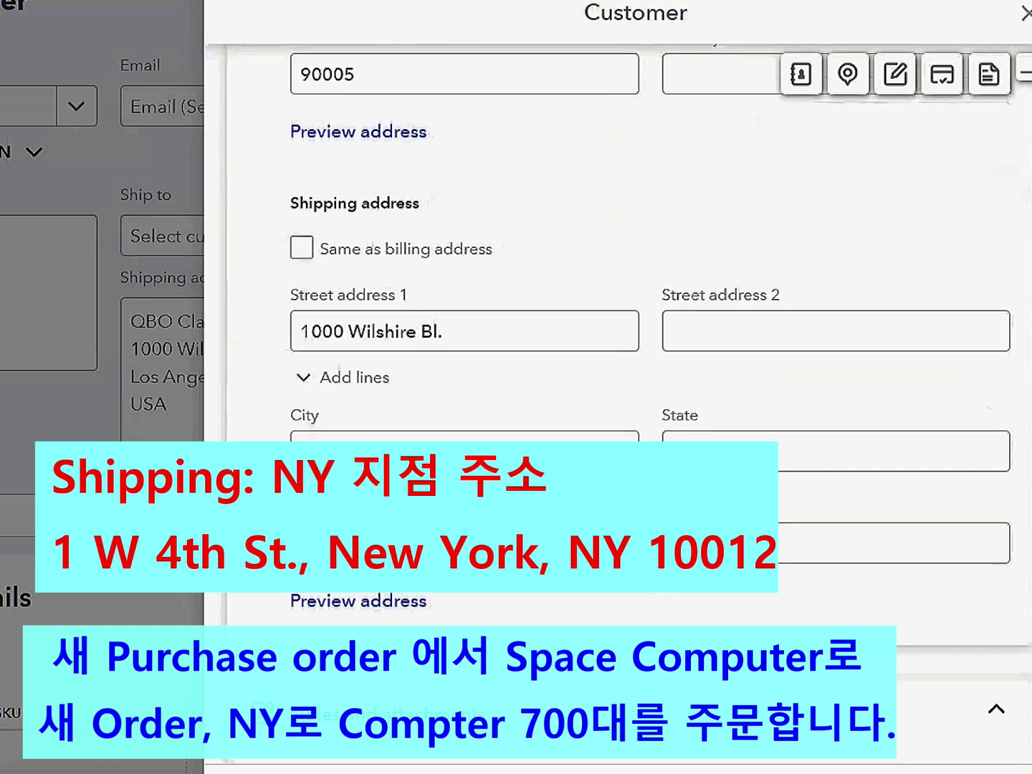
drag(509, 336, 208, 347)
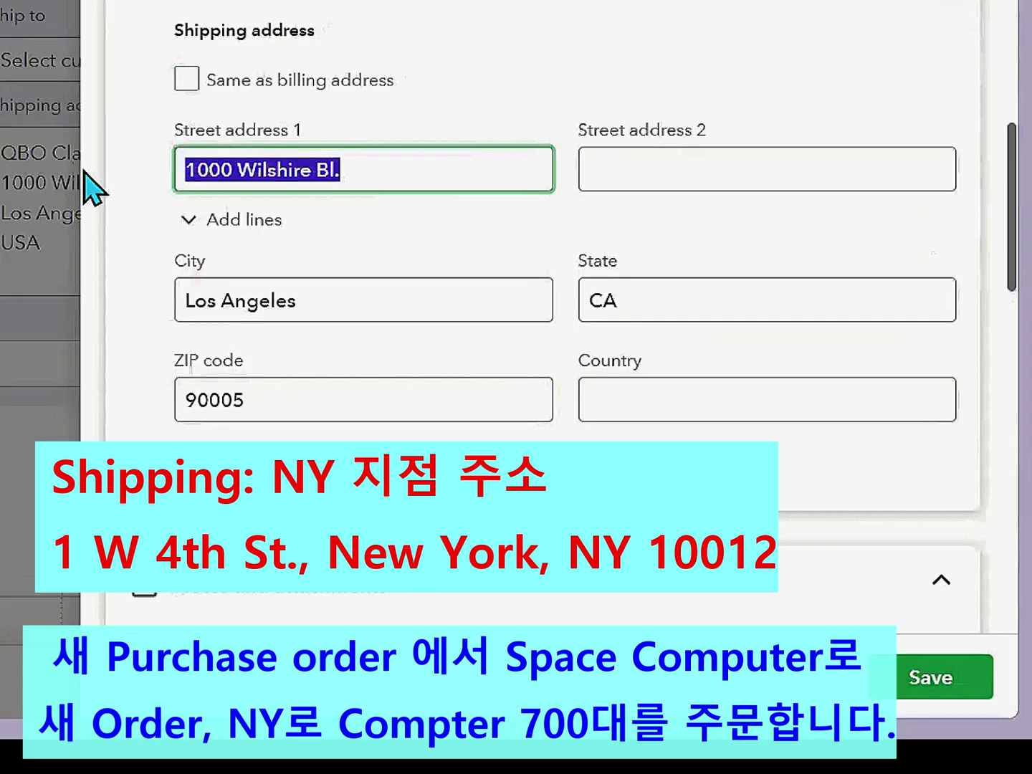
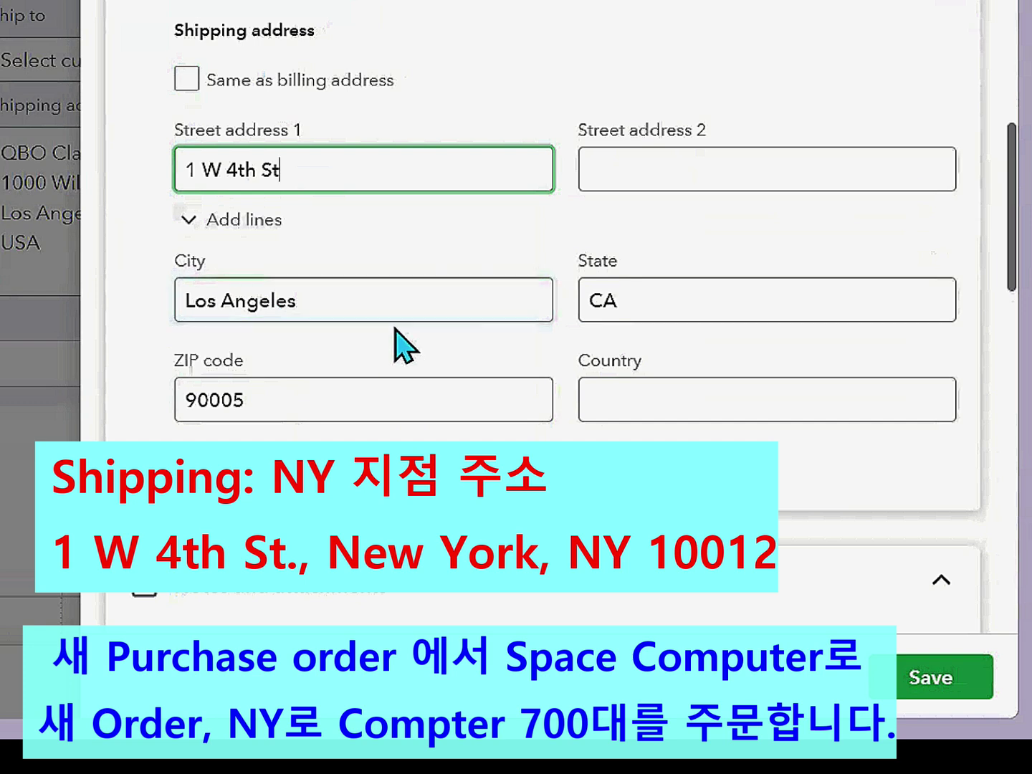
- Set shipping city New York, state NY and ZIP 10012, then save the customer
click(297, 300)
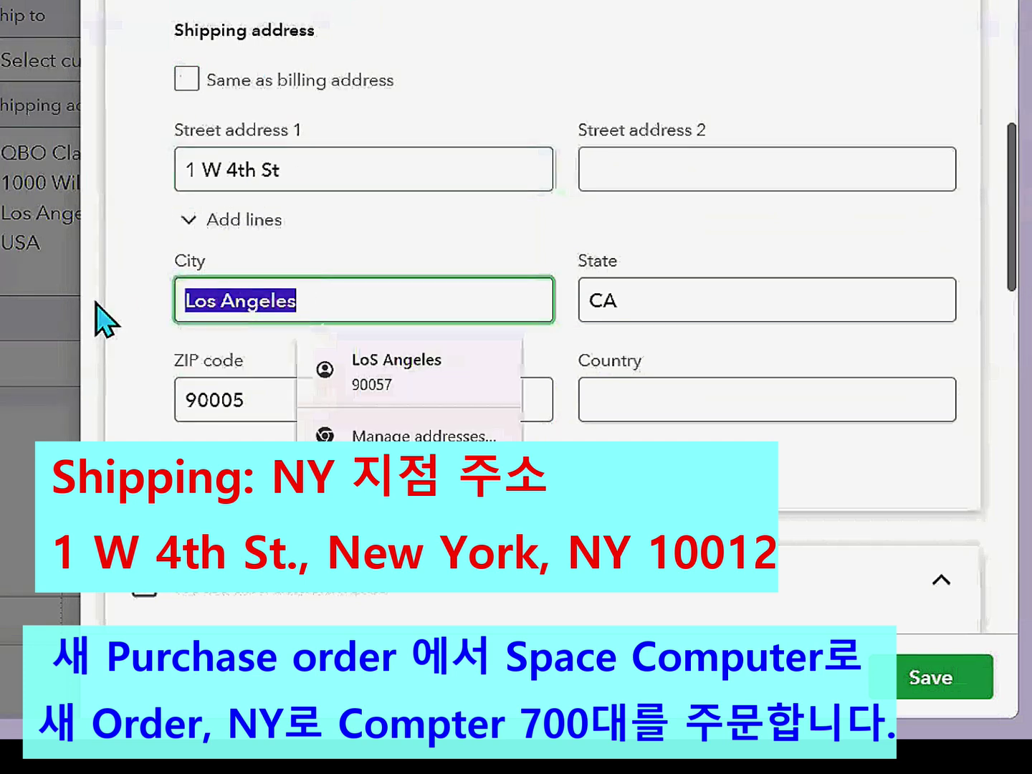
text(New York)
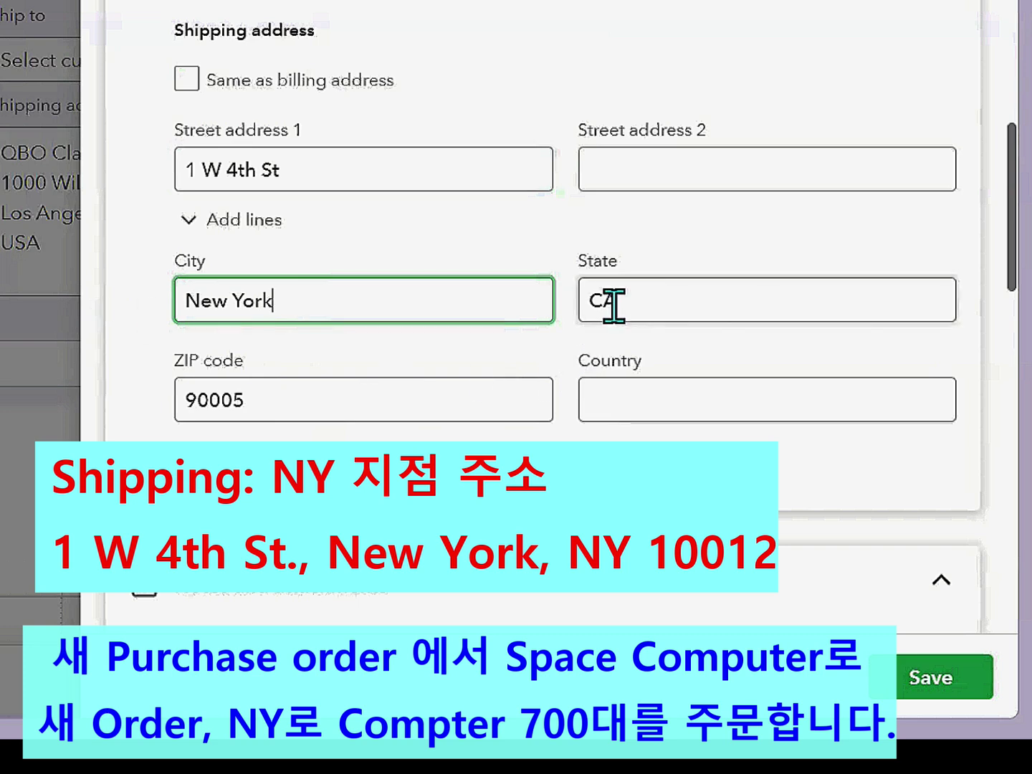
click(604, 301)
text(NY)
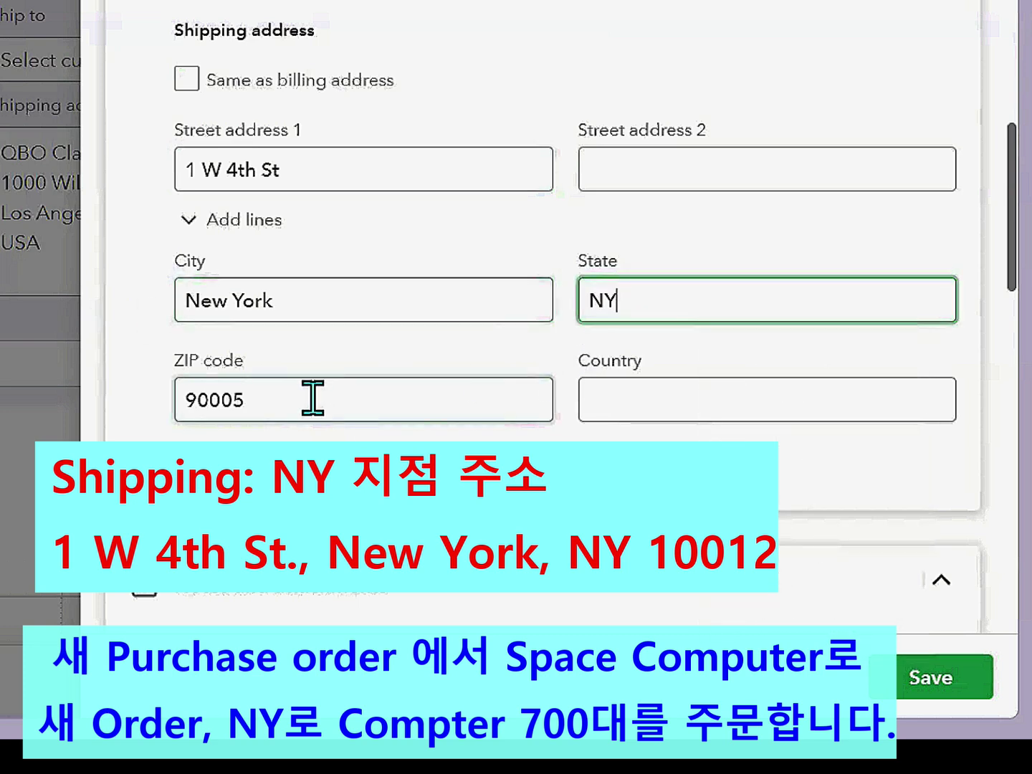
click(313, 396)
text(900)
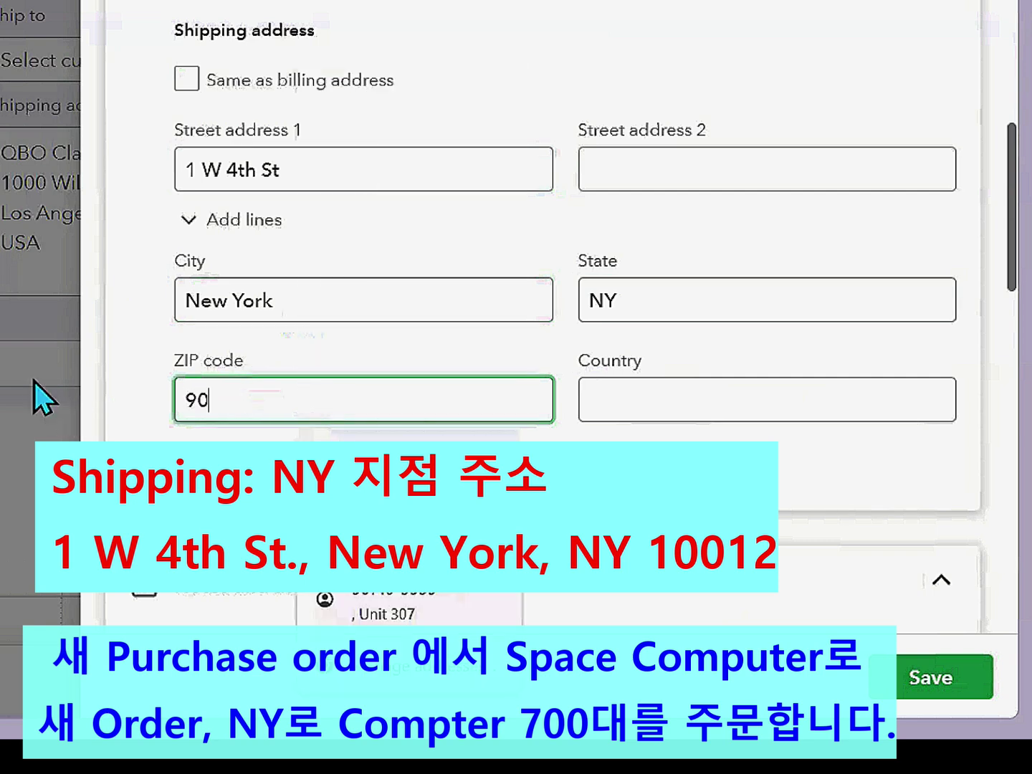
key(BackSpace)
key(BackSpace)
key(BackSpace)
text(10012)
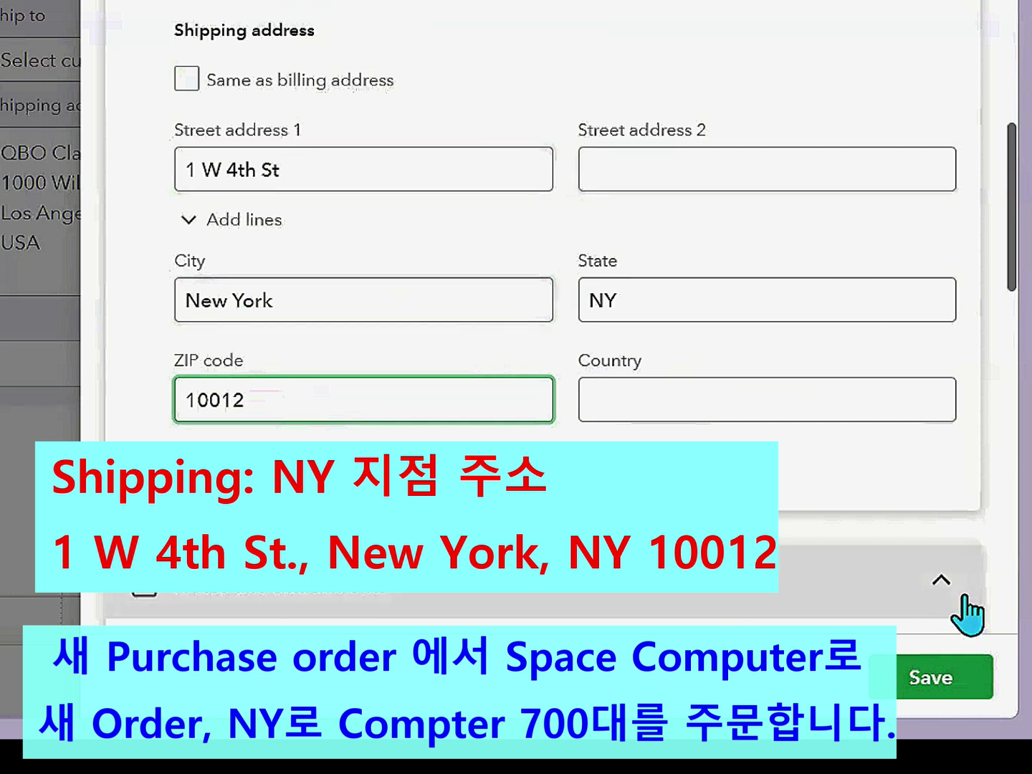
click(964, 680)
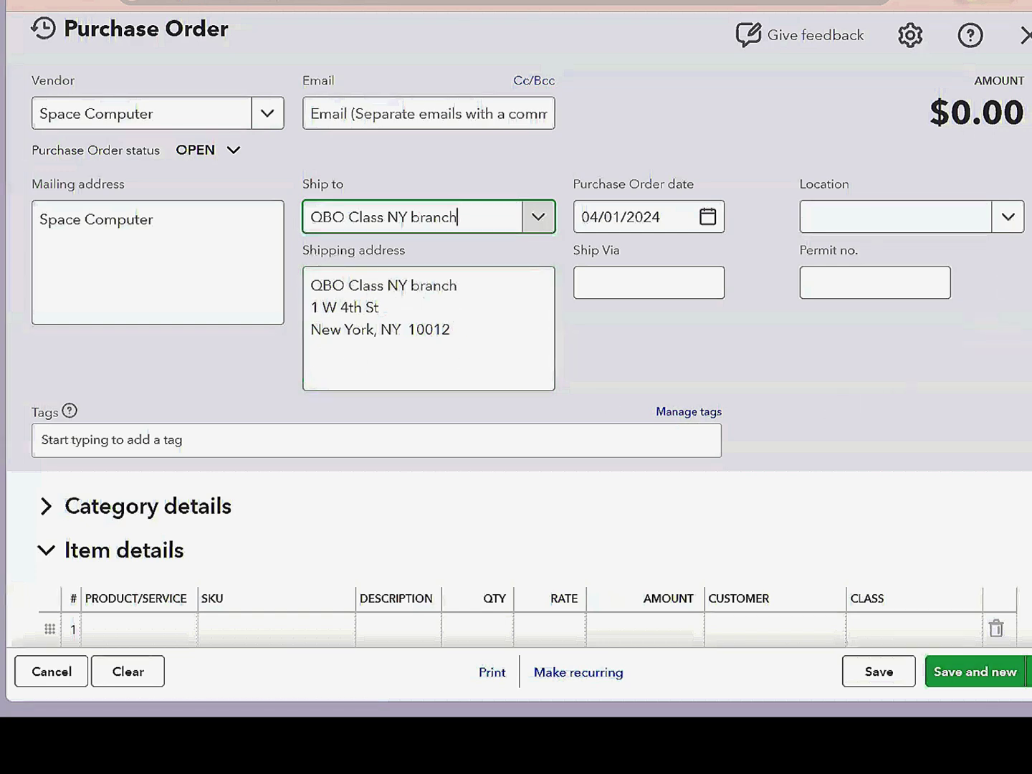
- Put Computer MK1 on line 1 at quantity 700, bringing the total to $490,000.00
drag(1030, 215, 1029, 269)
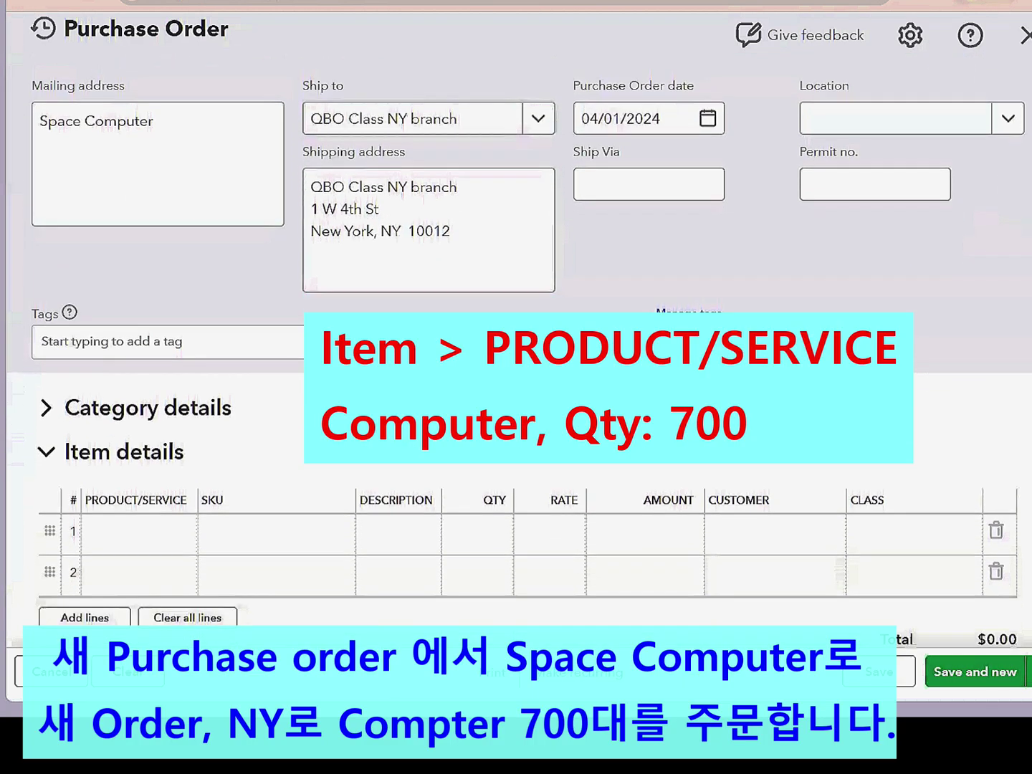
click(179, 534)
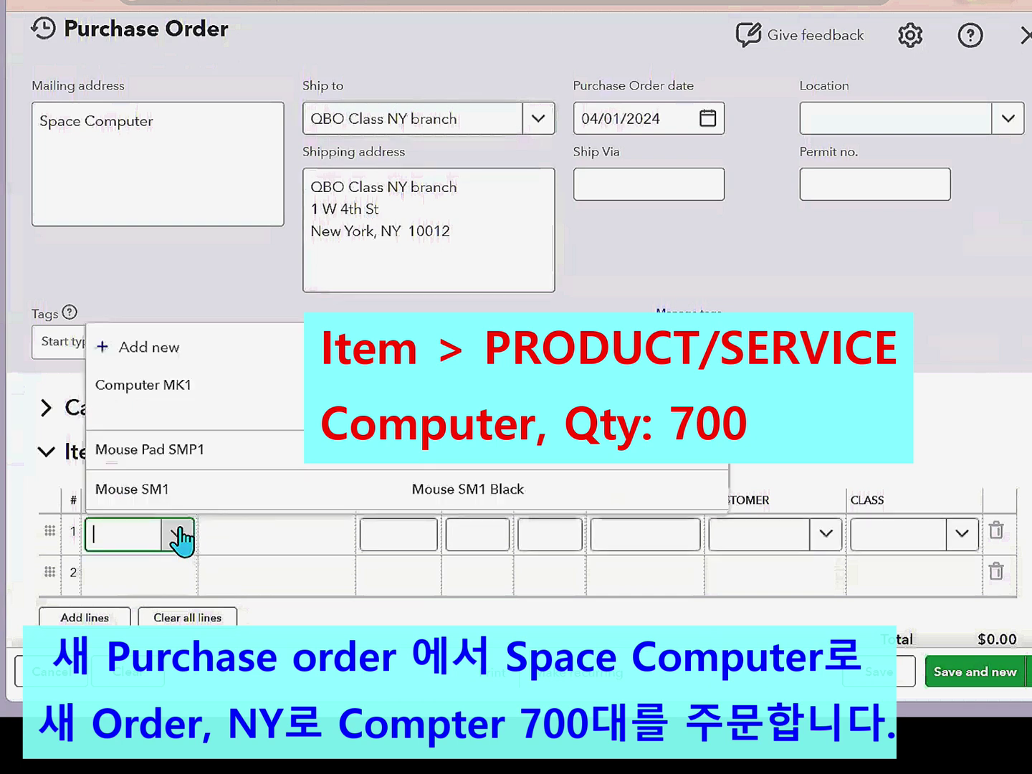
click(180, 394)
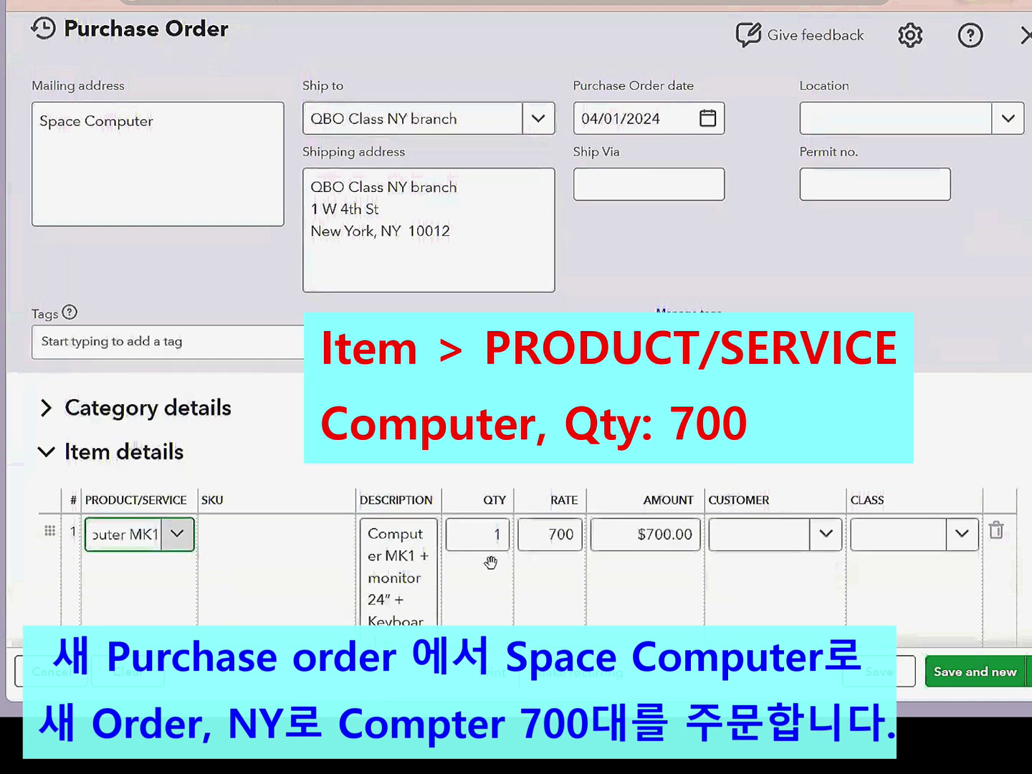
drag(480, 539, 502, 536)
text(700)
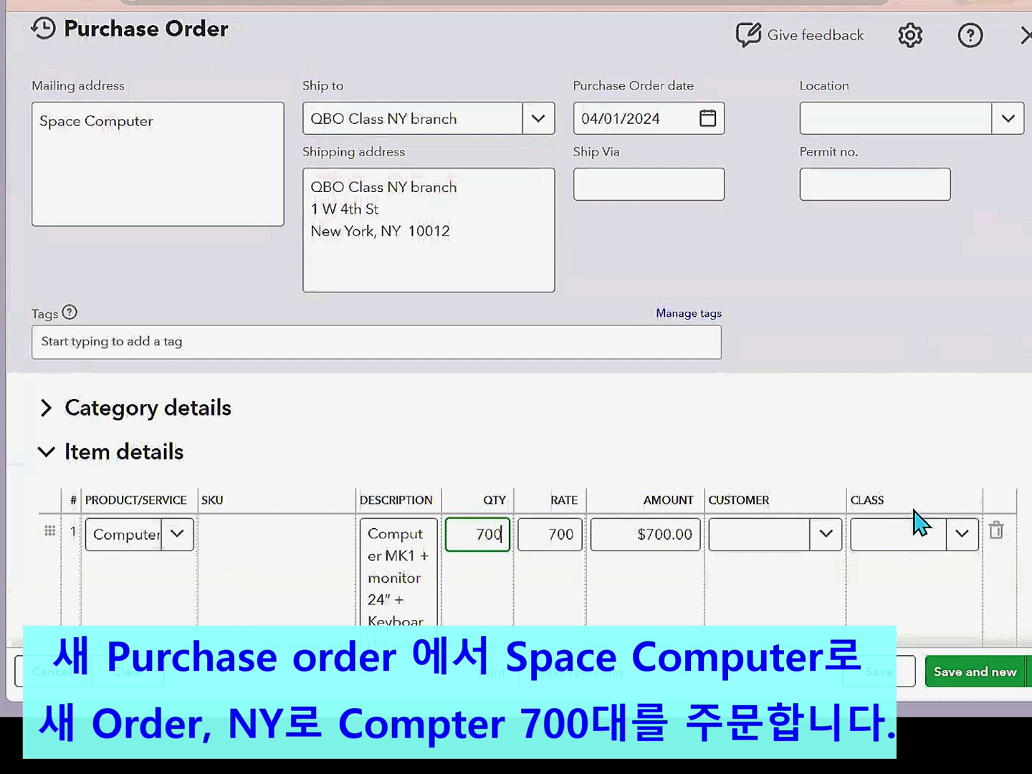
click(1028, 371)
scroll(1029, 370, down, 3)
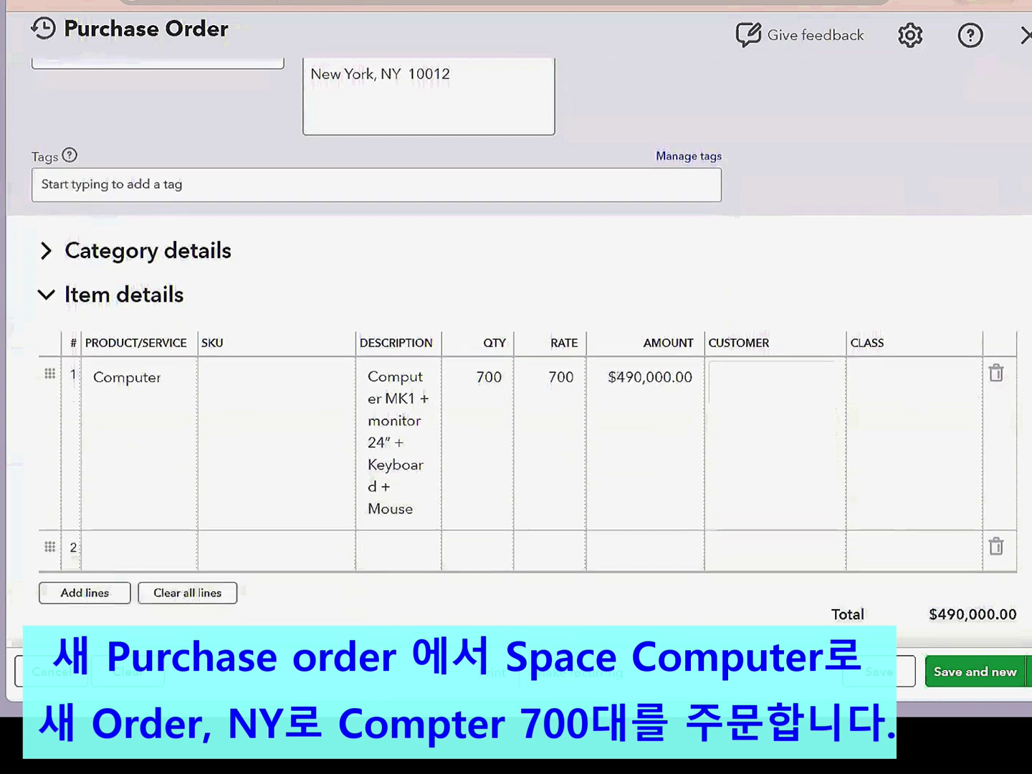
click(201, 494)
- Add the vendor message 'Ship to NY branch' and save and close the purchase order
text(Ship )
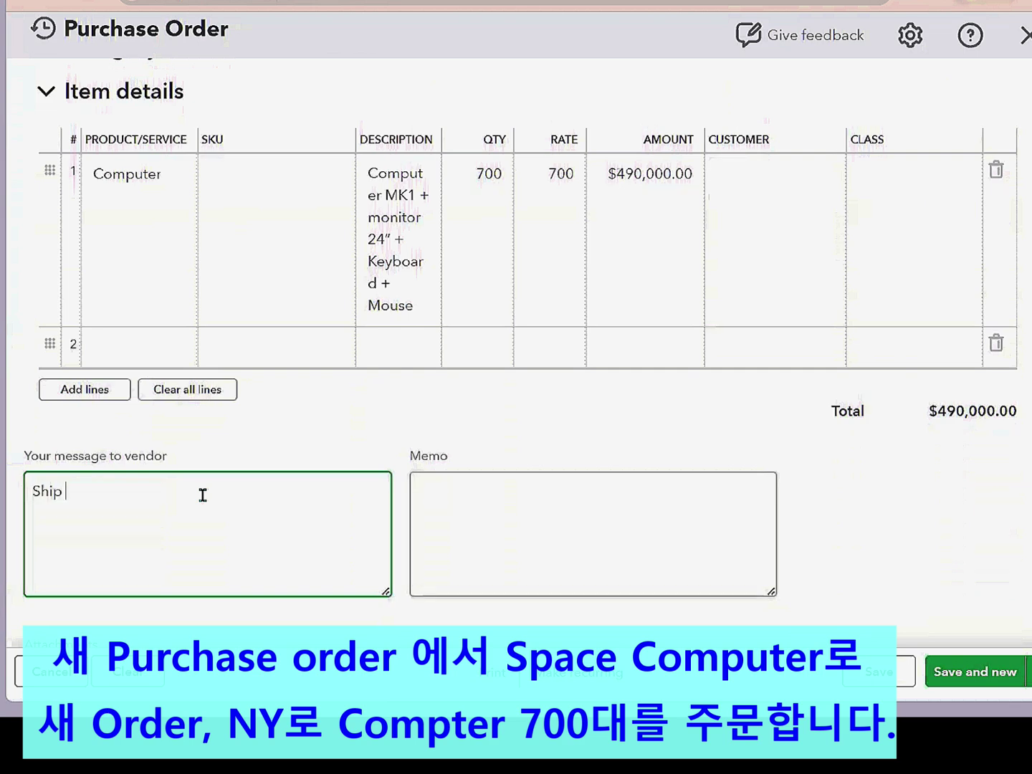
text(to NY branch)
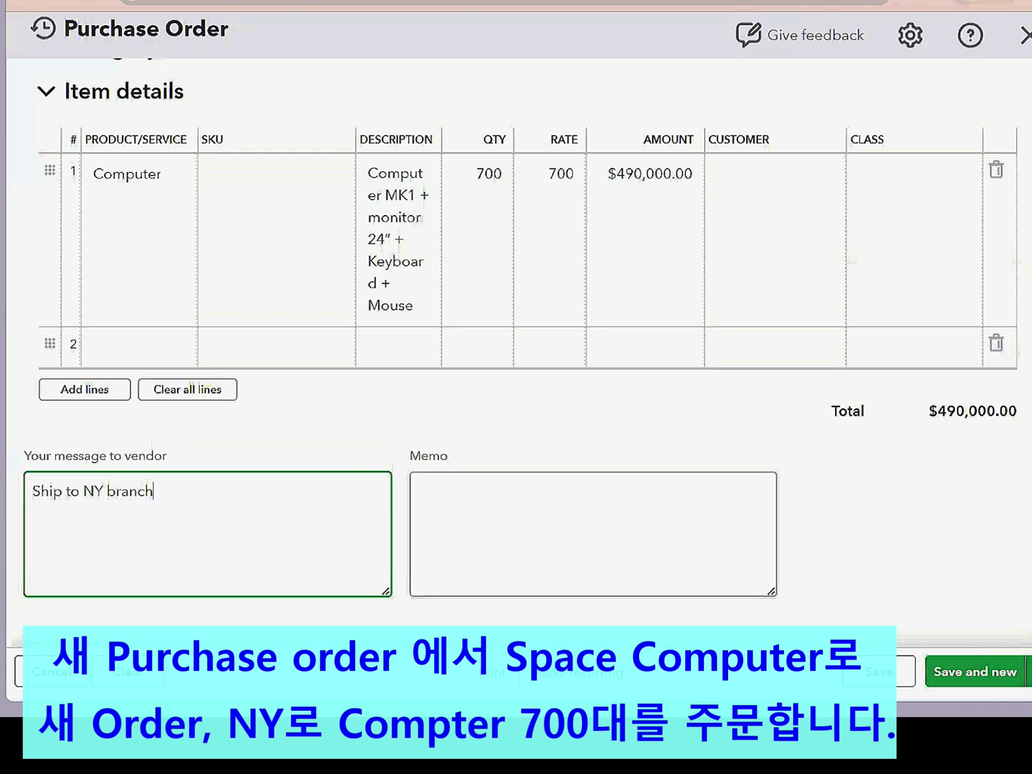
click(1028, 672)
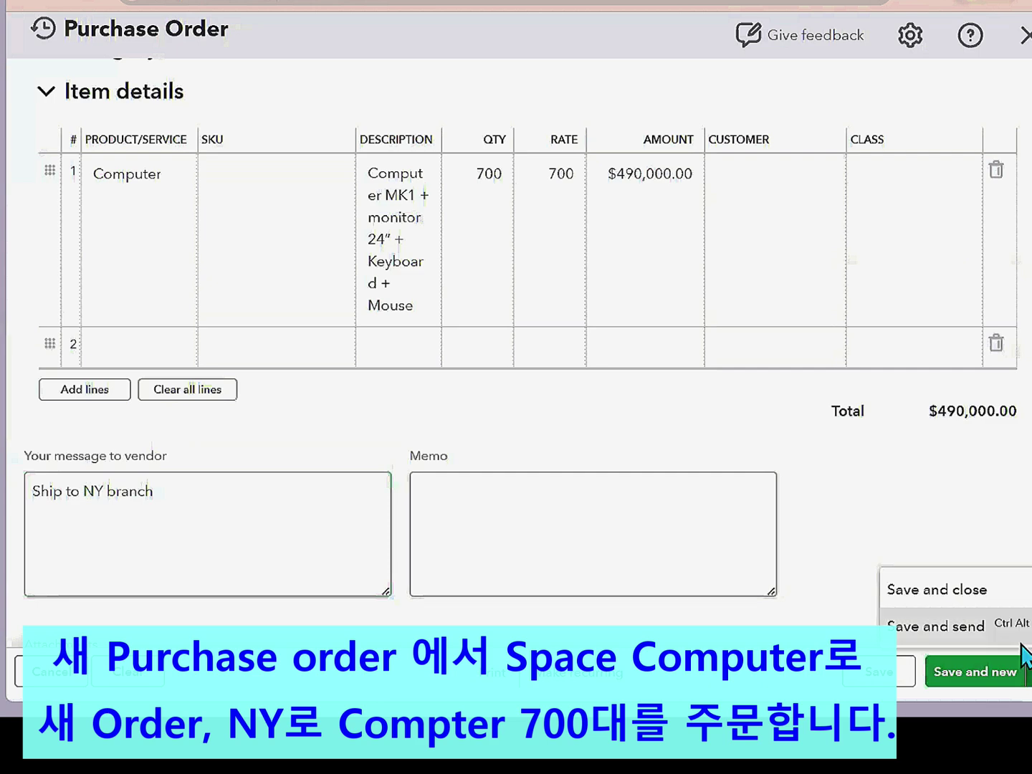
click(932, 592)
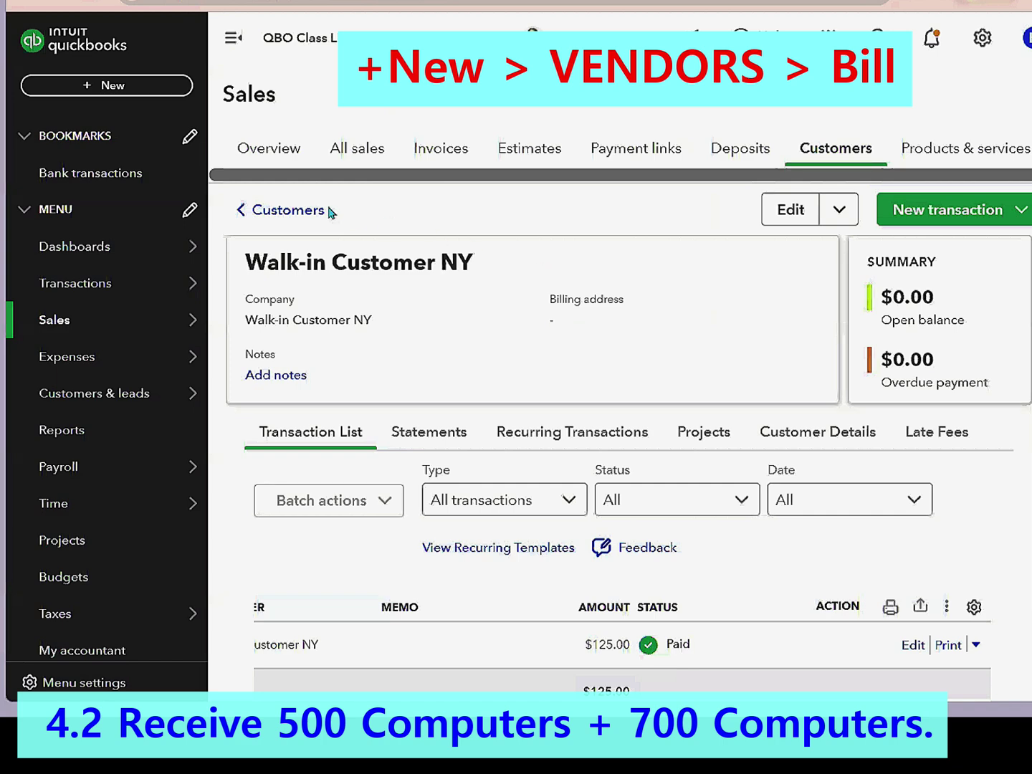
- Start a new bill from the + New menu under Vendors
click(117, 90)
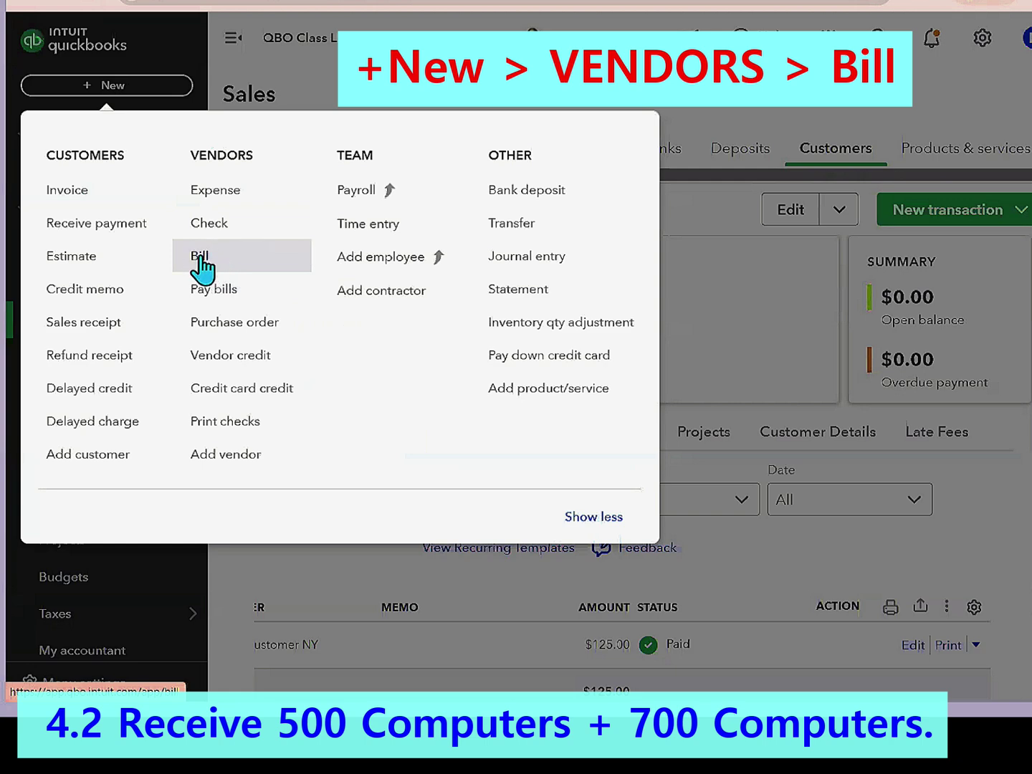
click(200, 258)
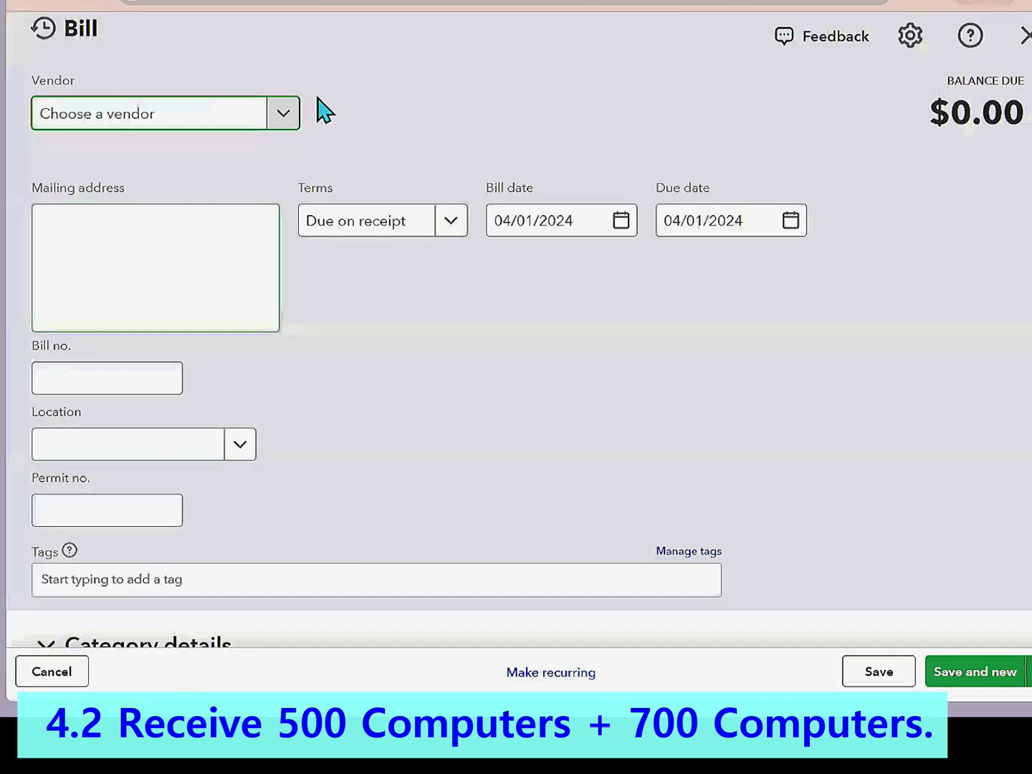
- Set vendor Space Computer and pull in Purchase Order #1001's 500 computers at 700 ($350,000.00)
click(284, 115)
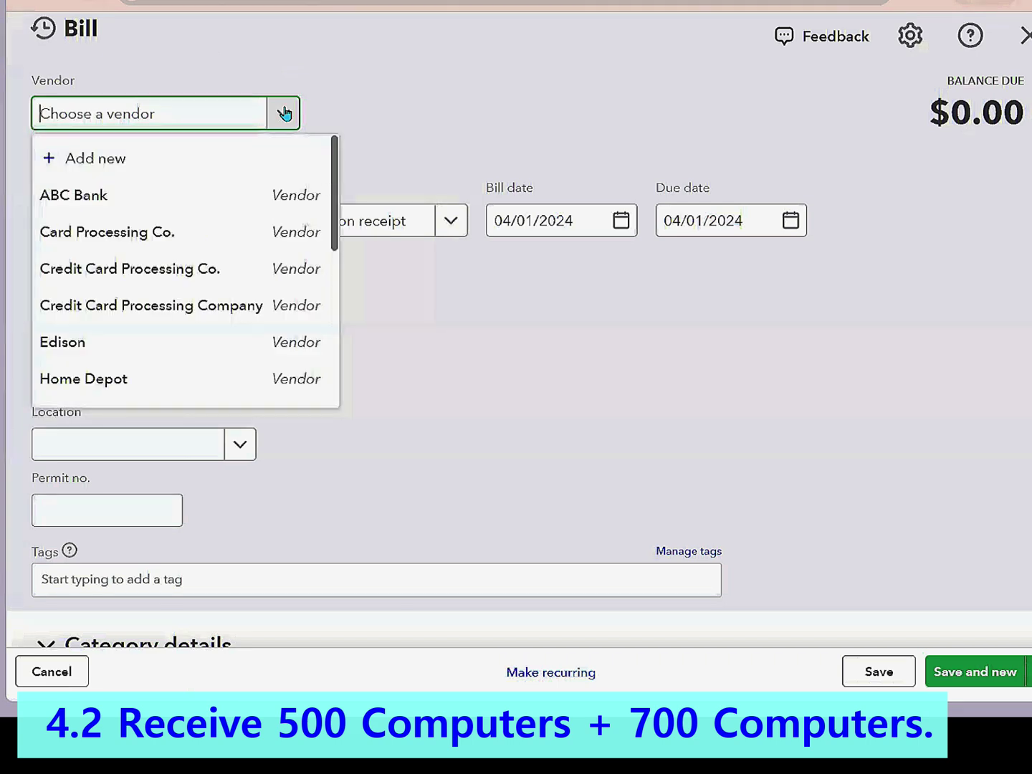
text(sp)
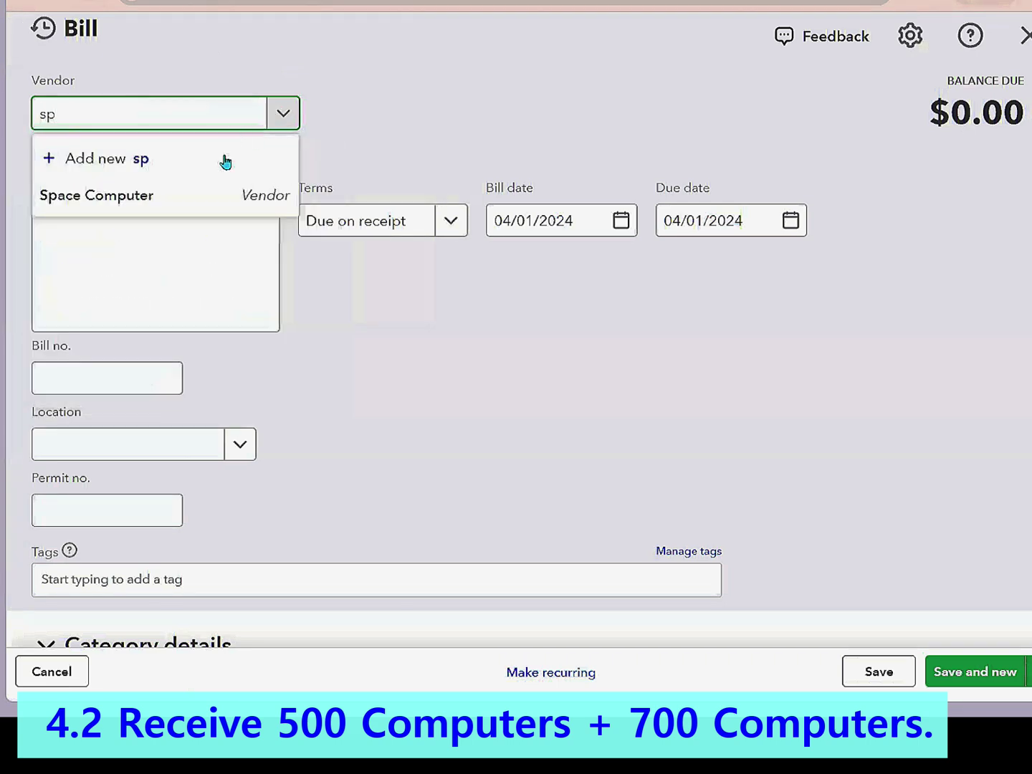
click(137, 200)
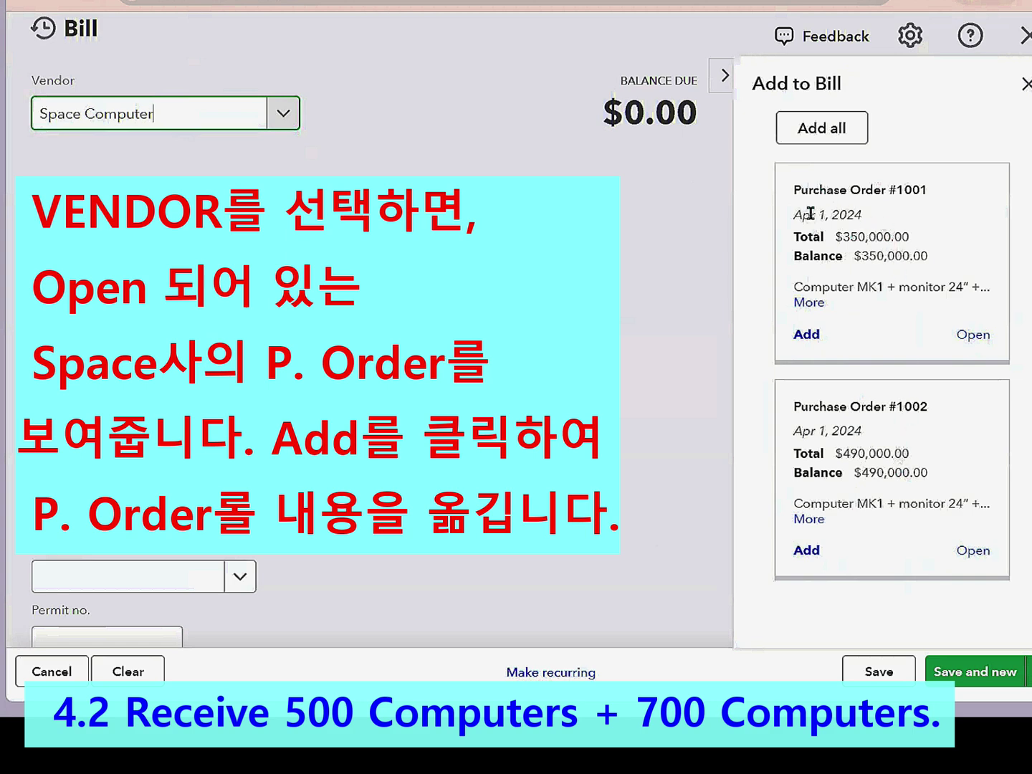
click(803, 334)
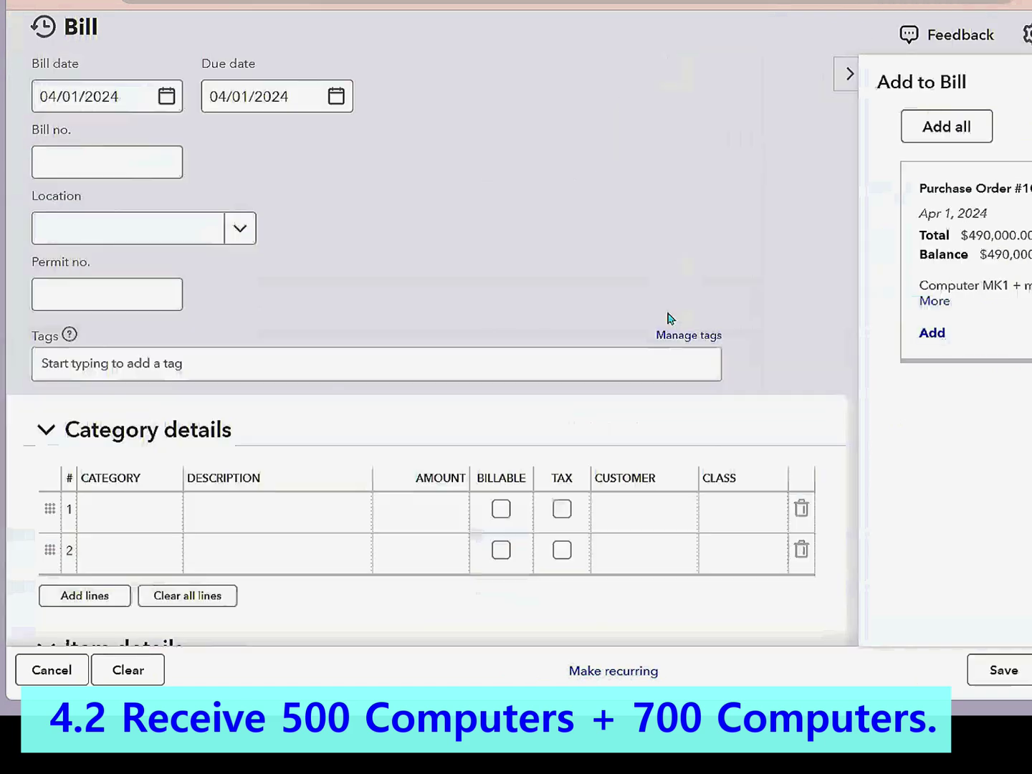
click(66, 429)
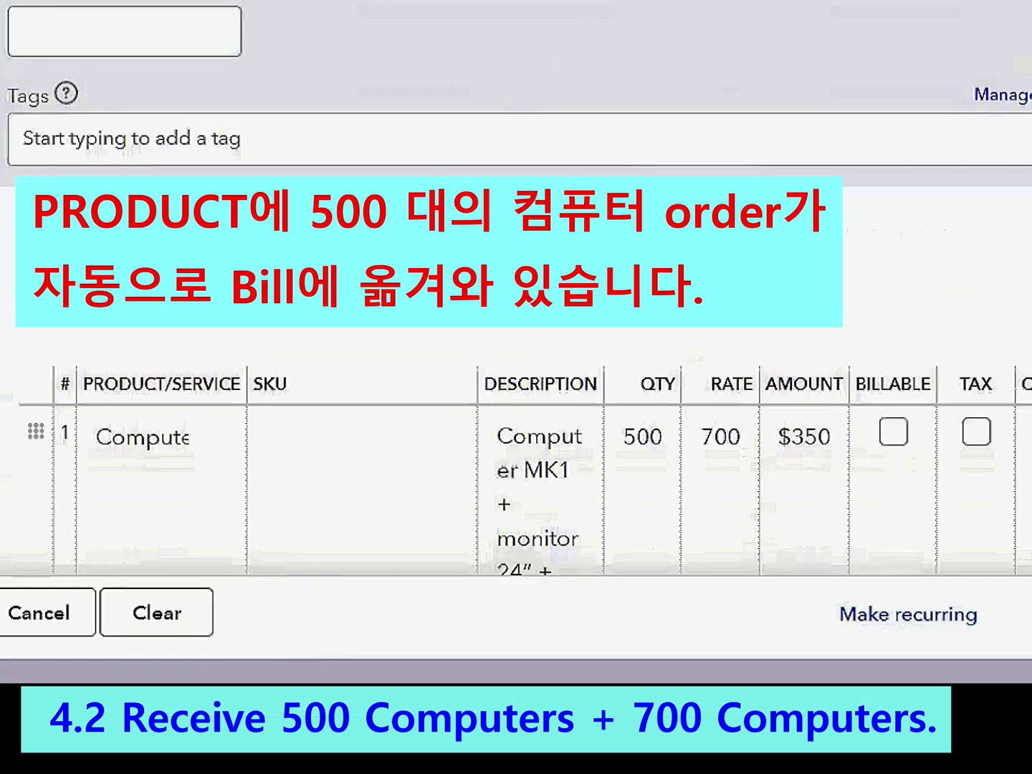
click(546, 624)
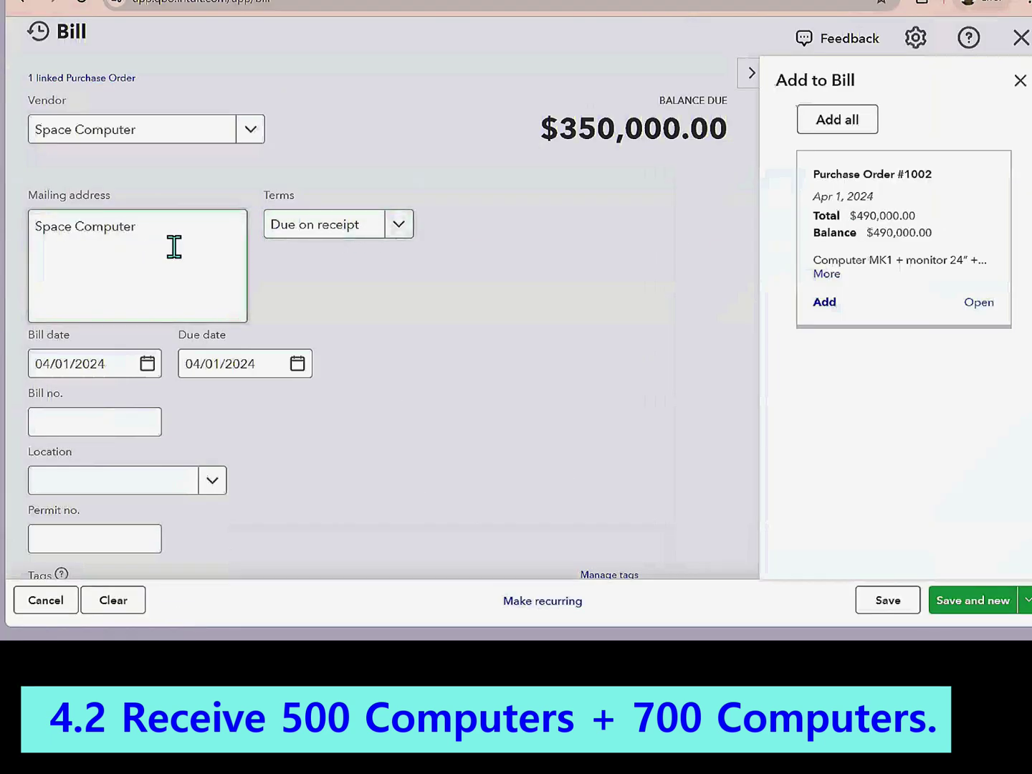
- Date the bill April 2, 2024 and pick its due date
click(299, 367)
click(149, 370)
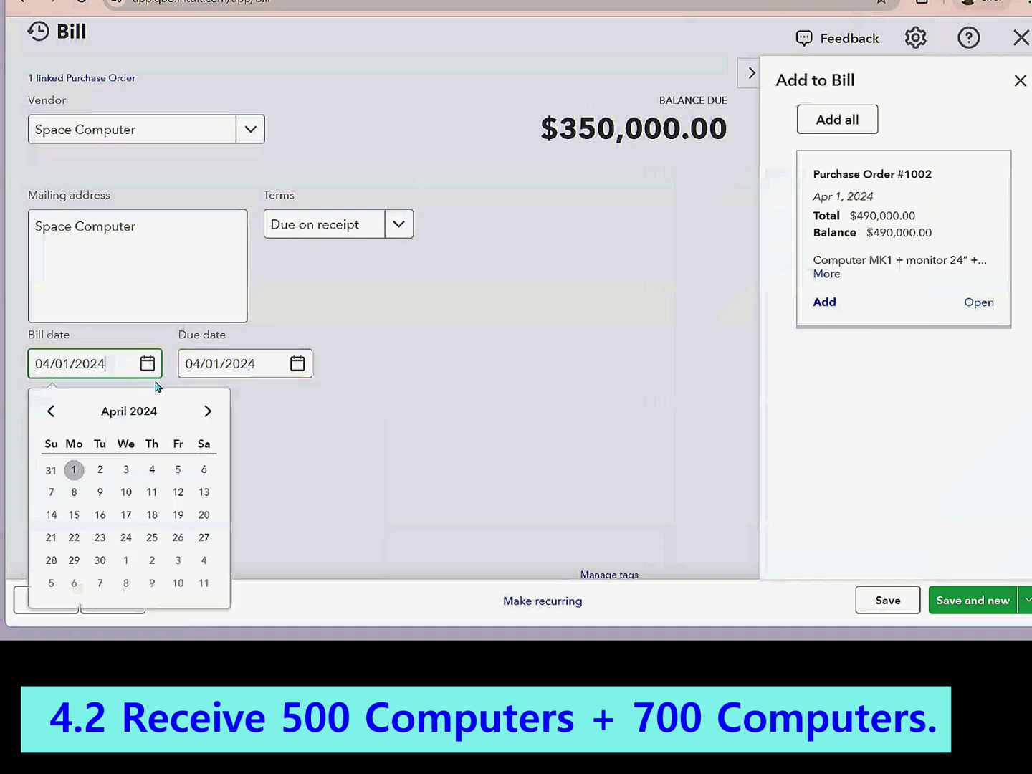
click(100, 471)
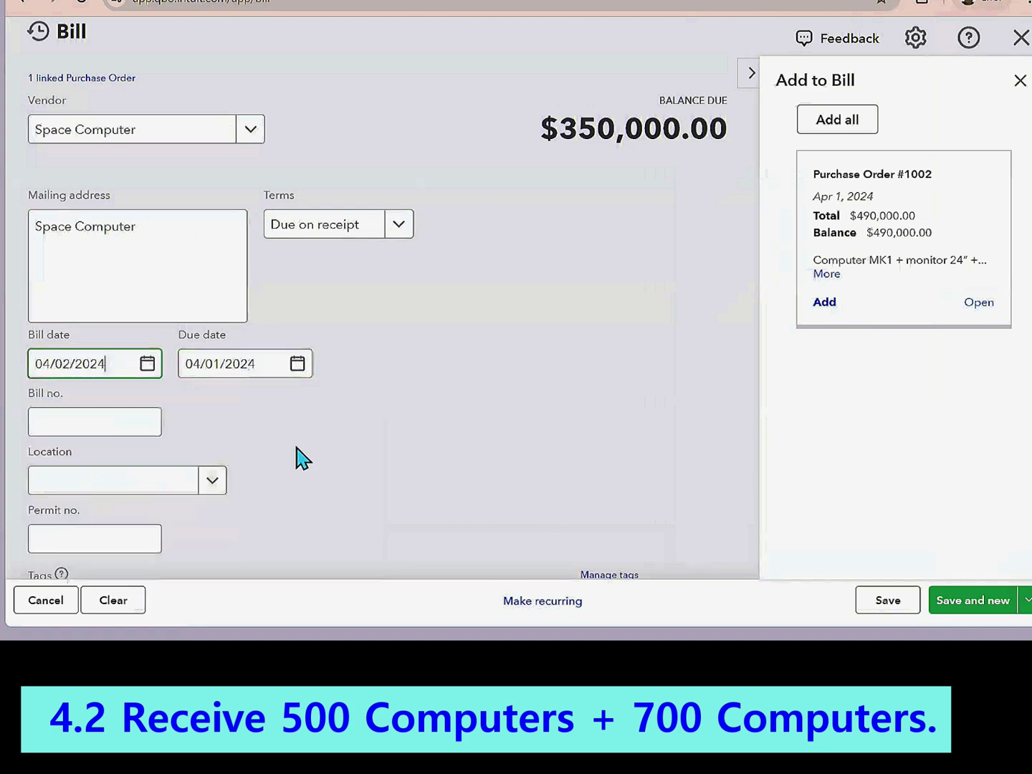
click(305, 370)
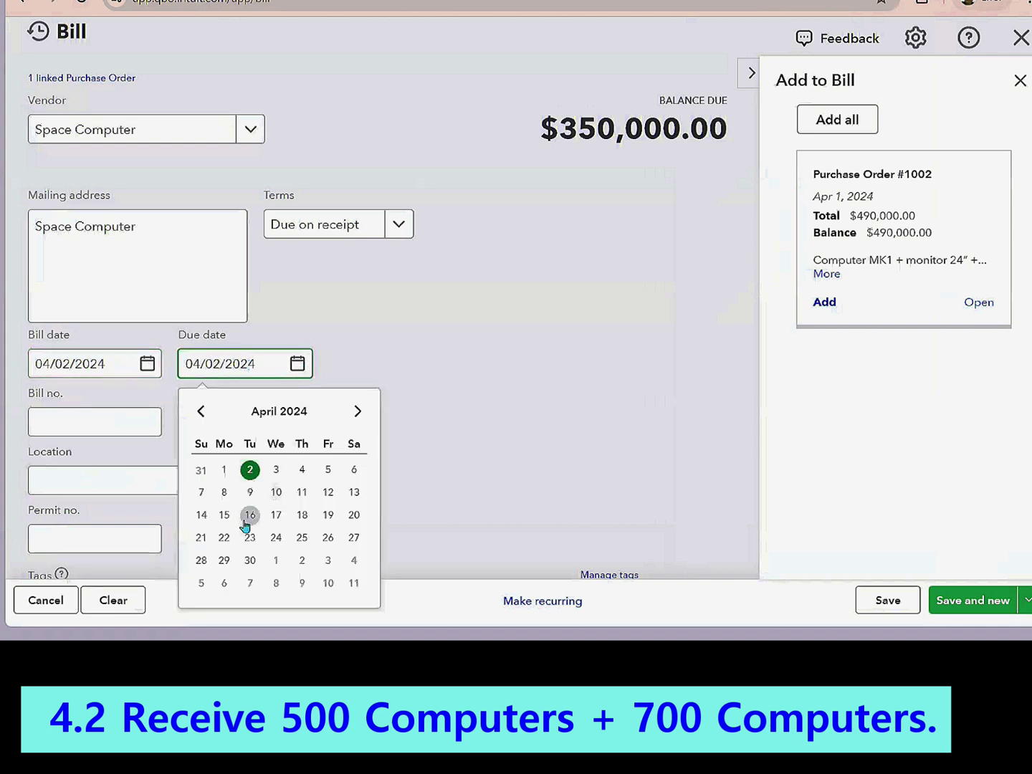
click(354, 515)
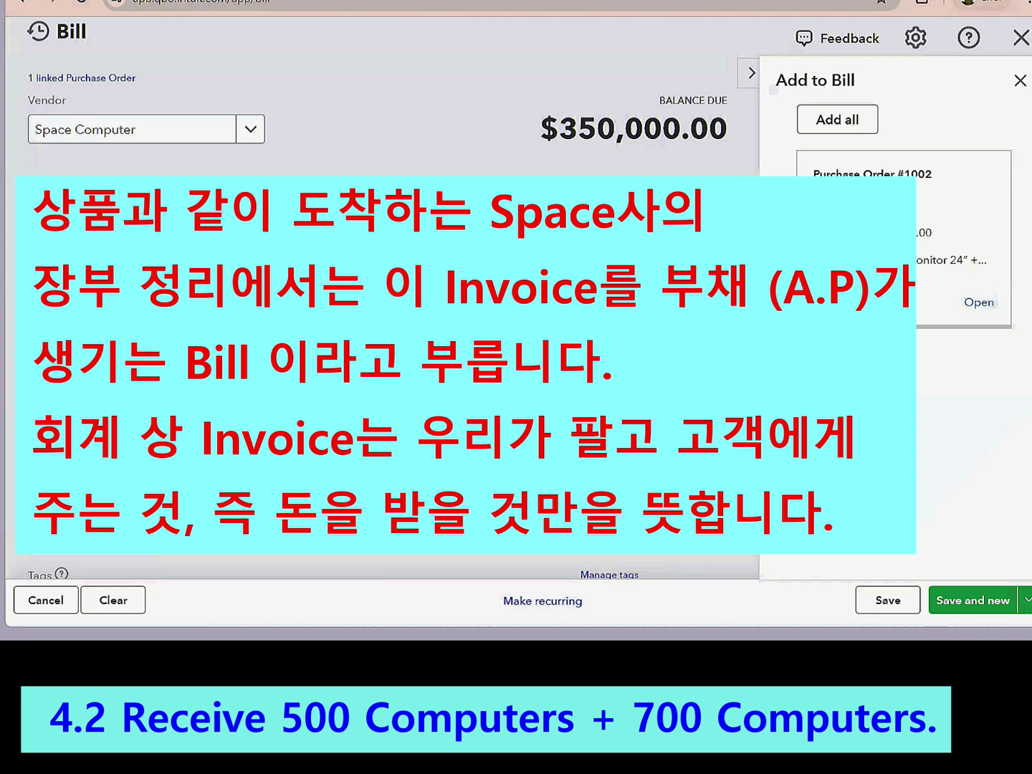
- Check the 500-computer item line and save the $350,000.00 bill, starting a new one
scroll(382, 315, down, 4)
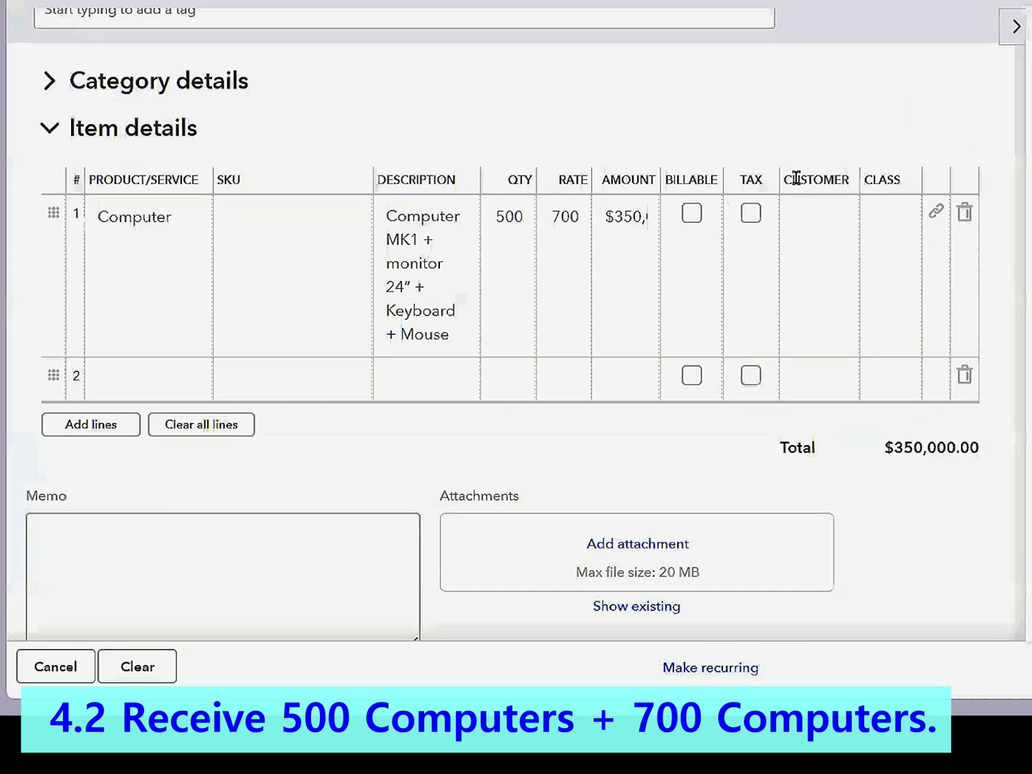
click(589, 245)
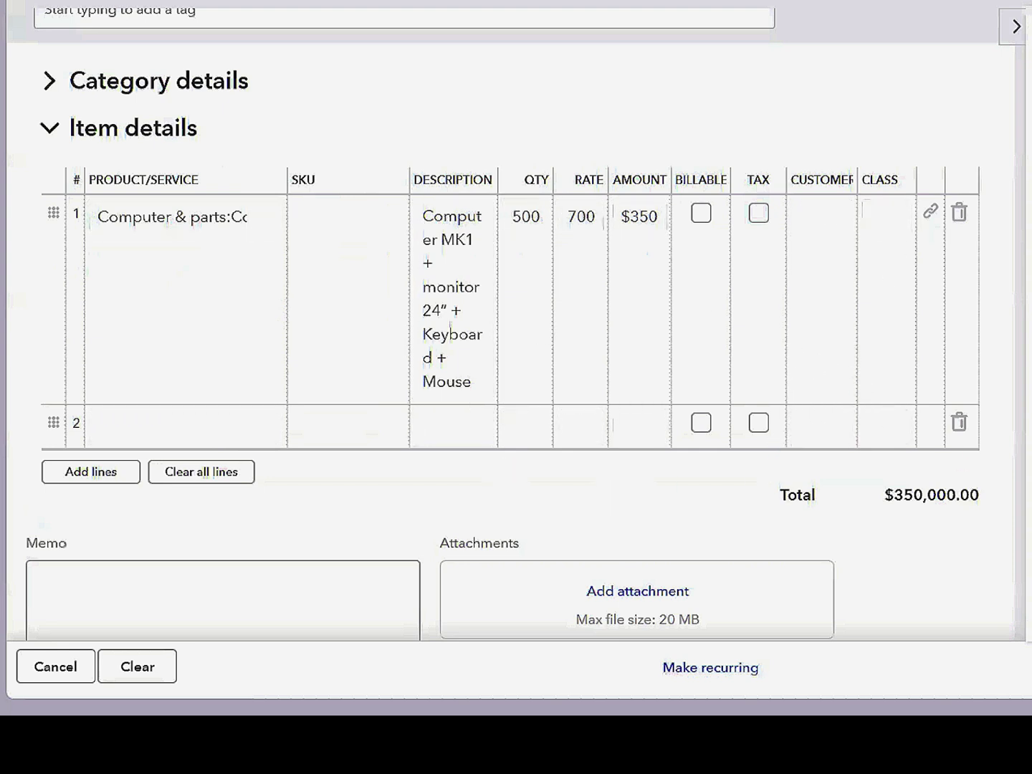
click(993, 570)
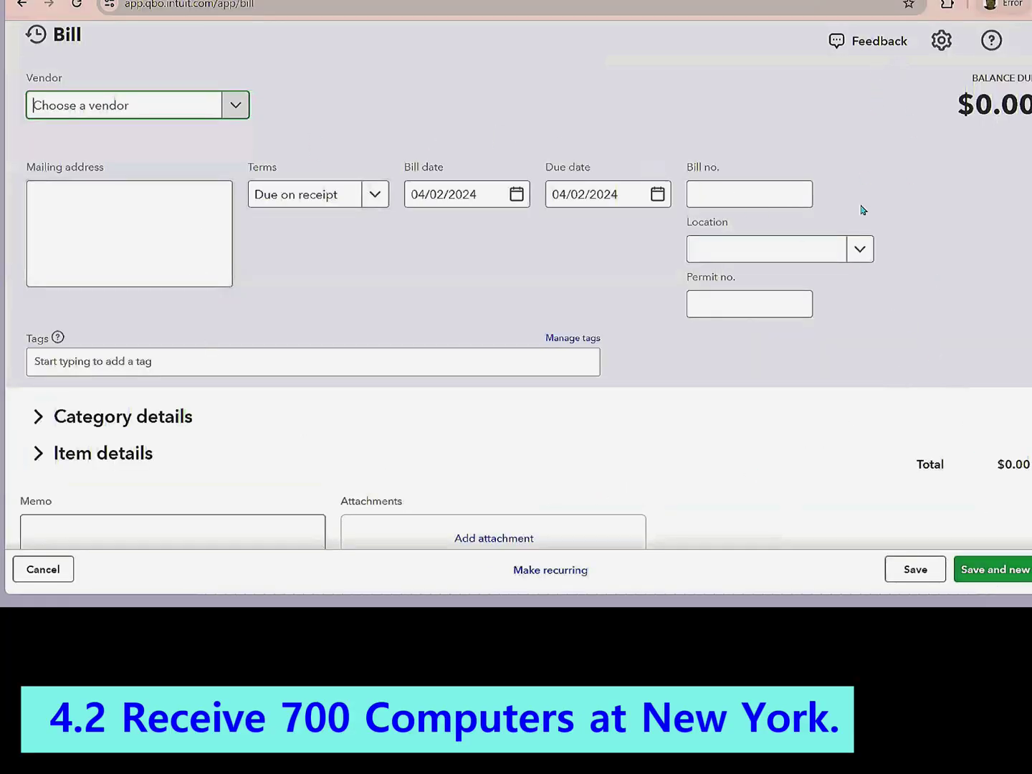
- Choose Space Computer as vendor and add purchase order #1002 to the bill
click(236, 108)
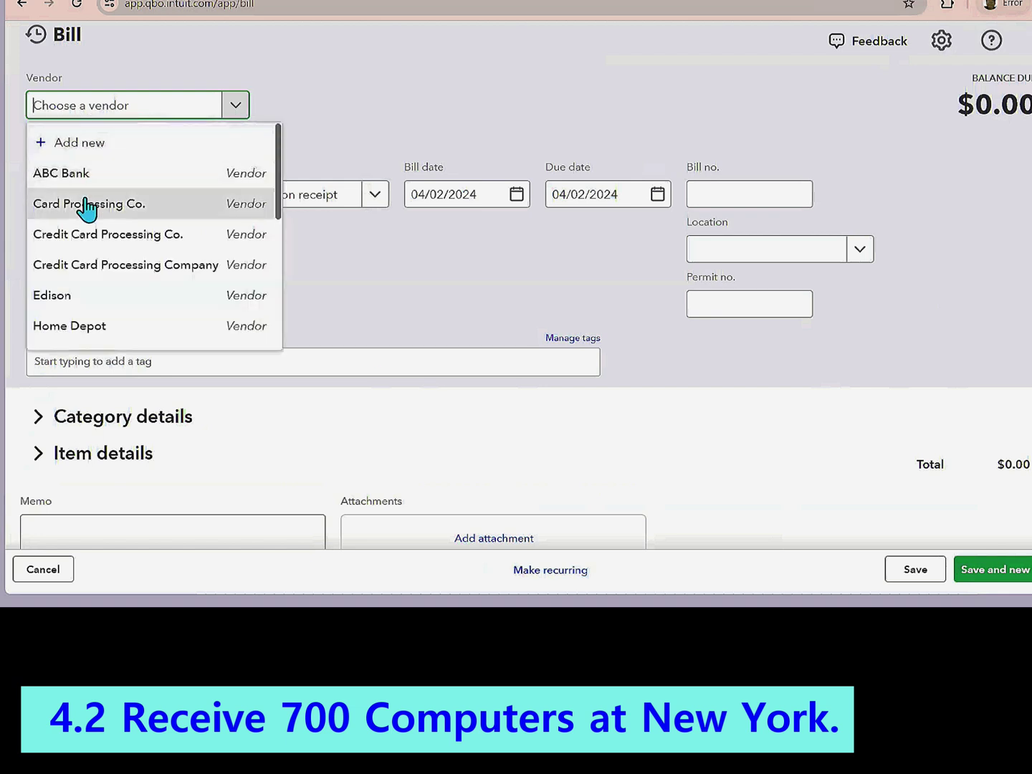
text(s)
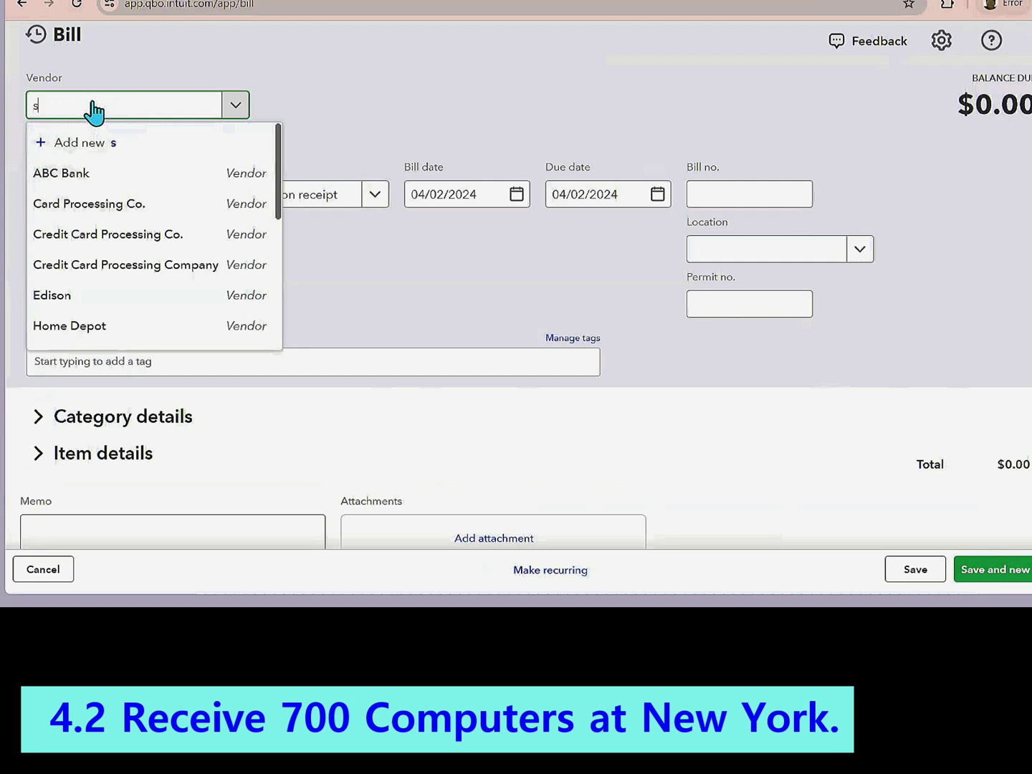
text(p)
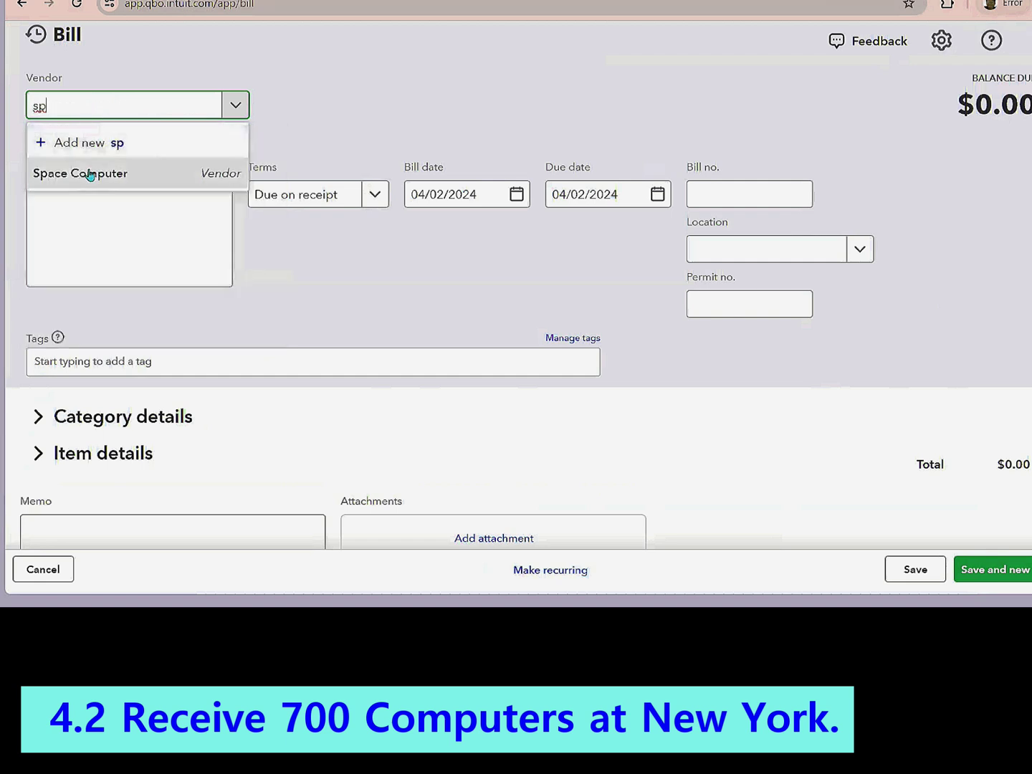
click(89, 174)
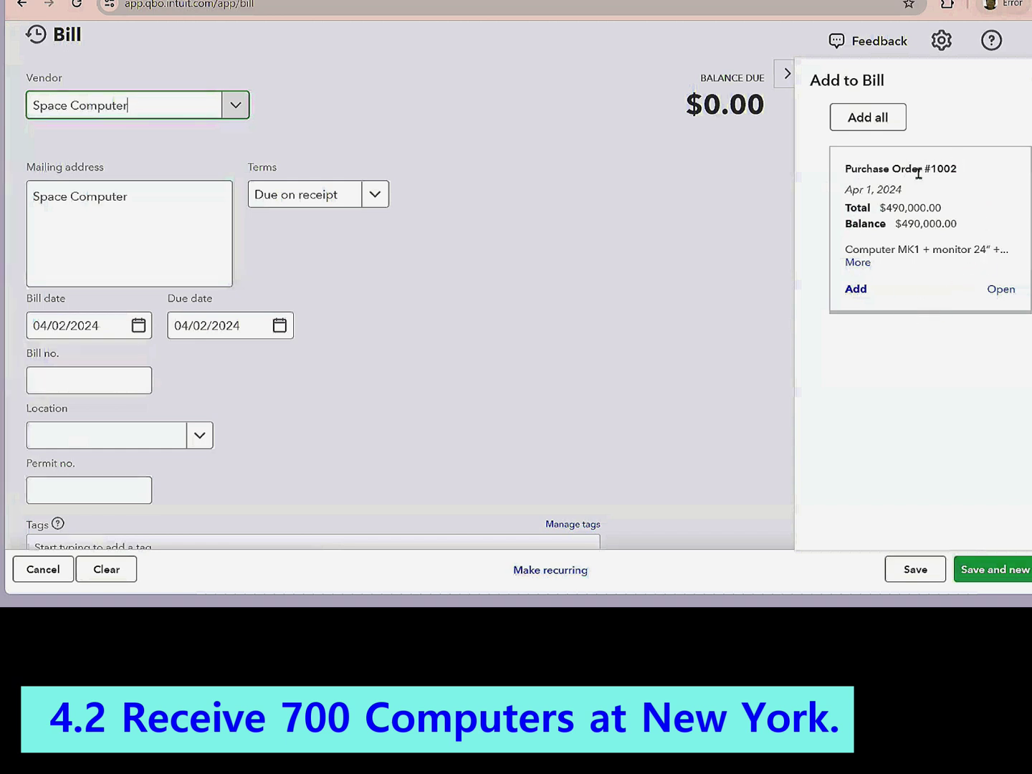
click(859, 293)
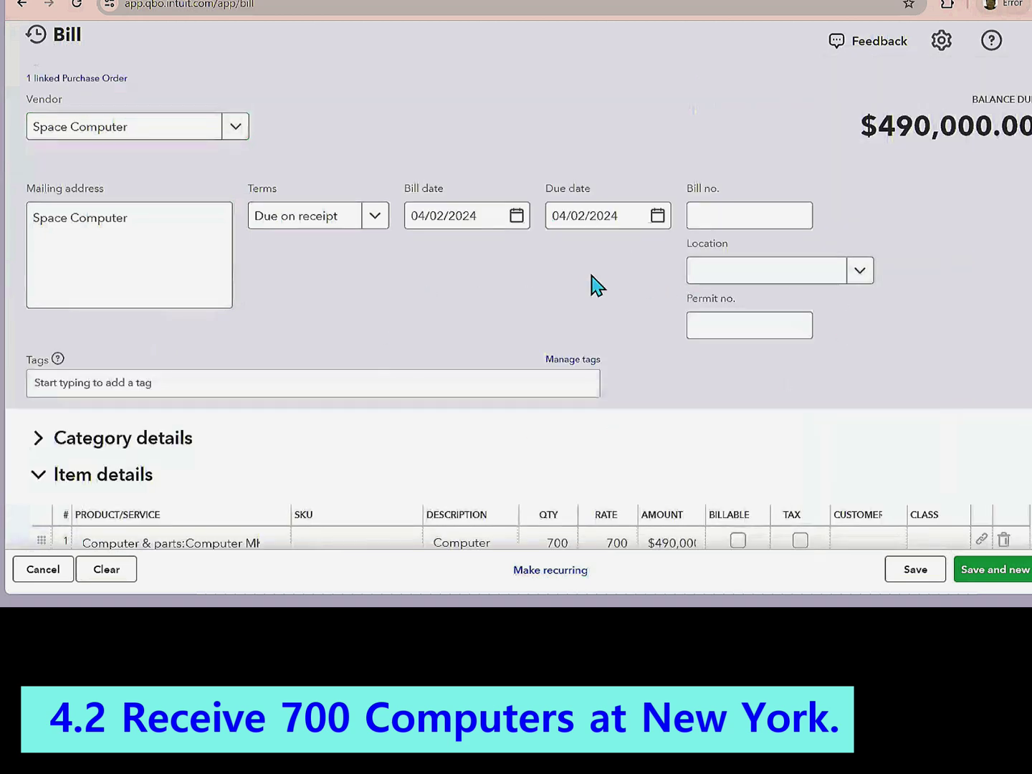
- Save and close the $490,000.00 bill for 700 computers
scroll(591, 283, down, 3)
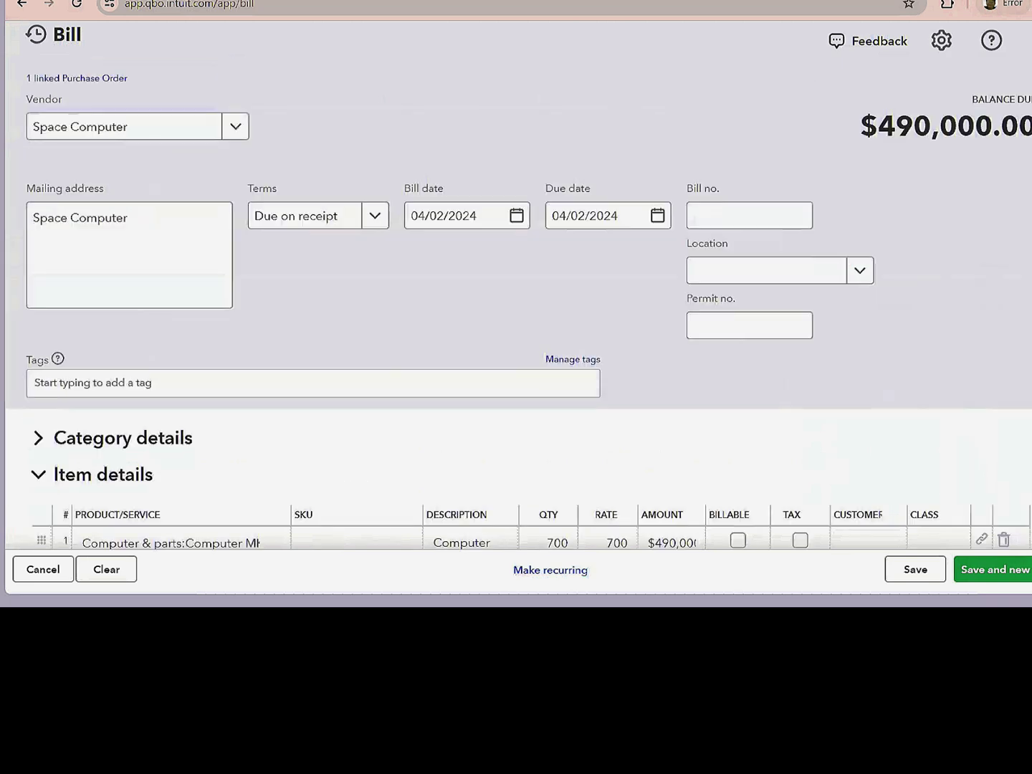
click(1031, 570)
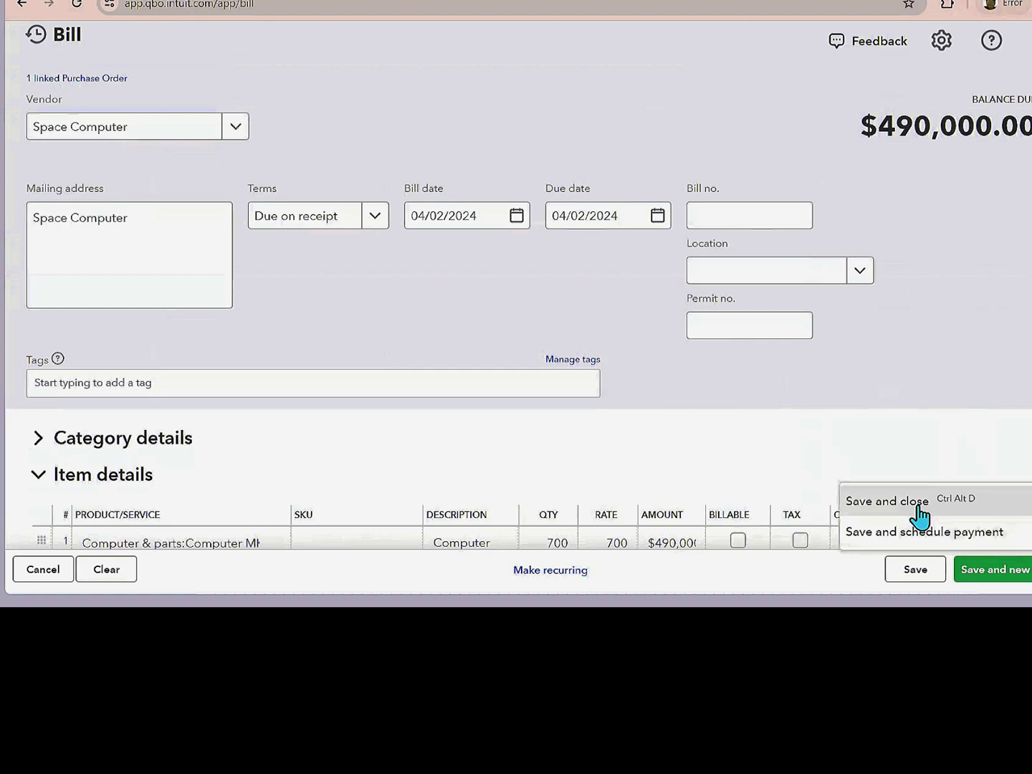
click(919, 516)
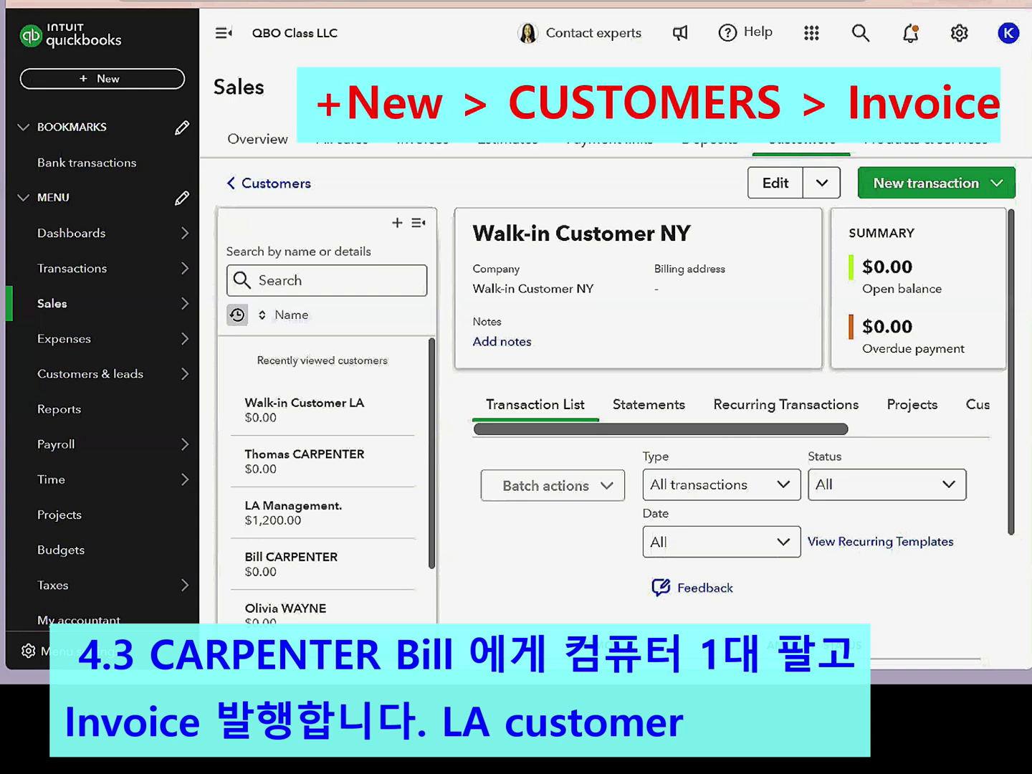
- Start a new invoice and choose the Los Angeles customer
click(88, 79)
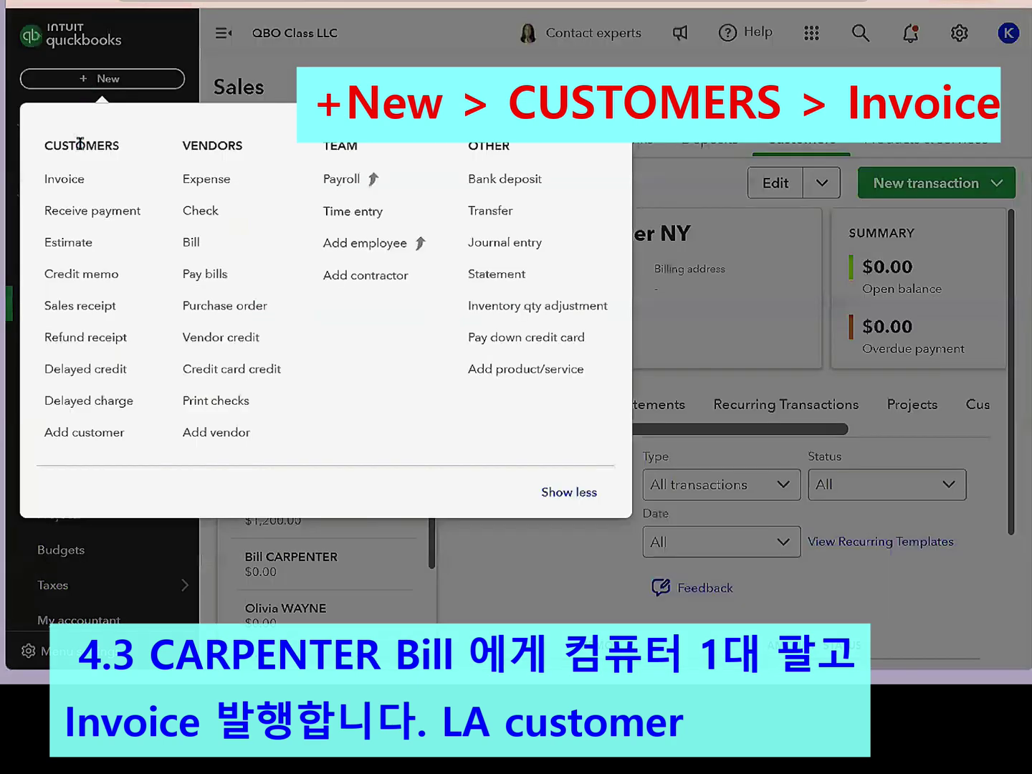
click(67, 184)
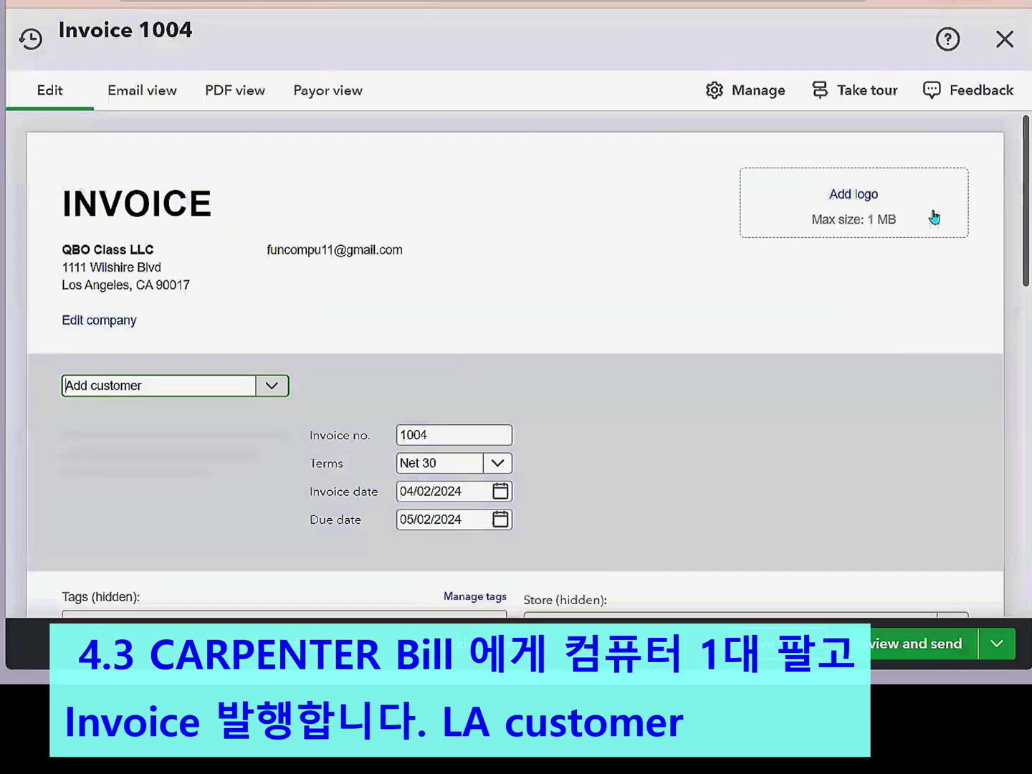
drag(1026, 176, 1026, 204)
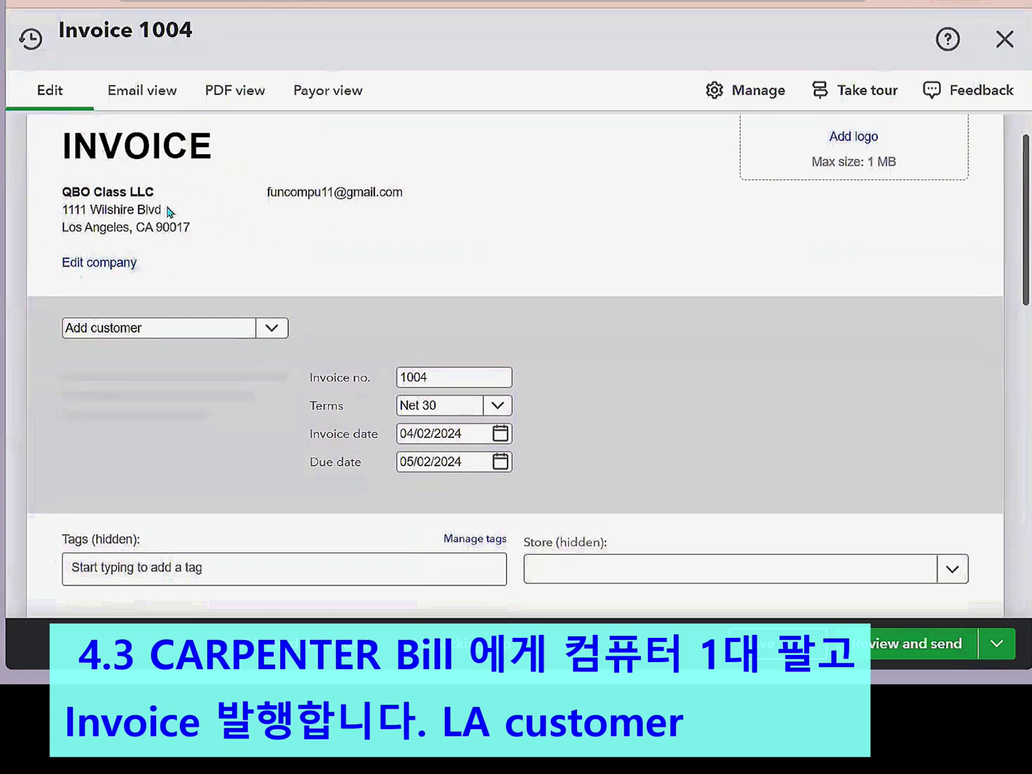
click(271, 328)
click(271, 329)
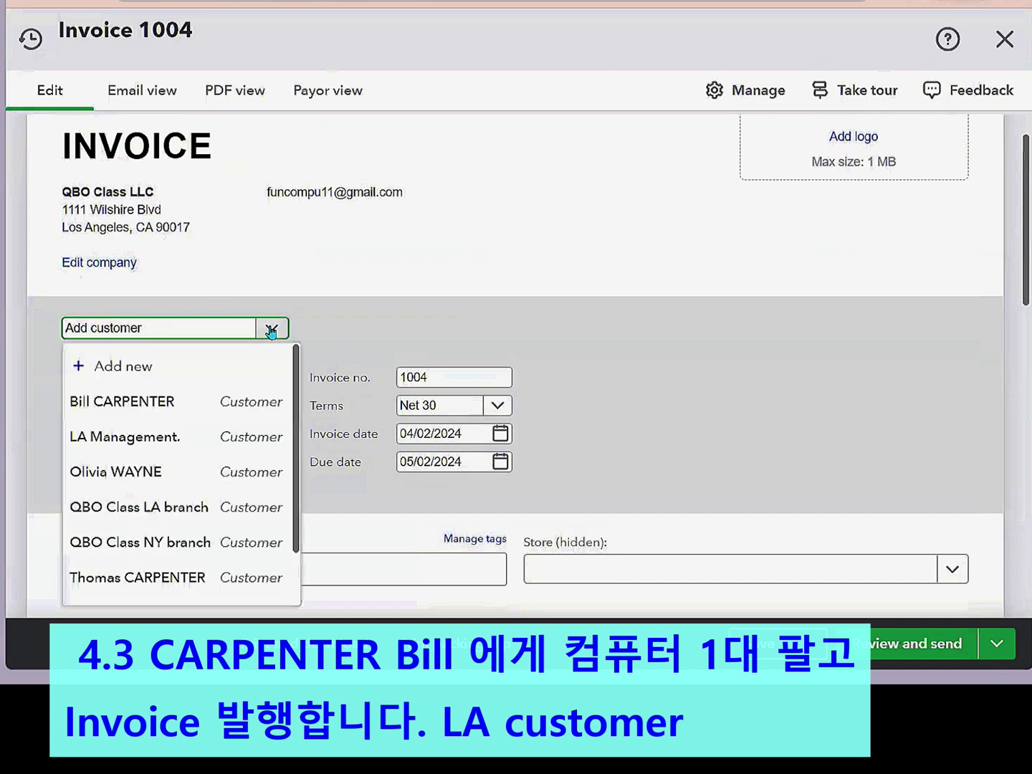
click(158, 402)
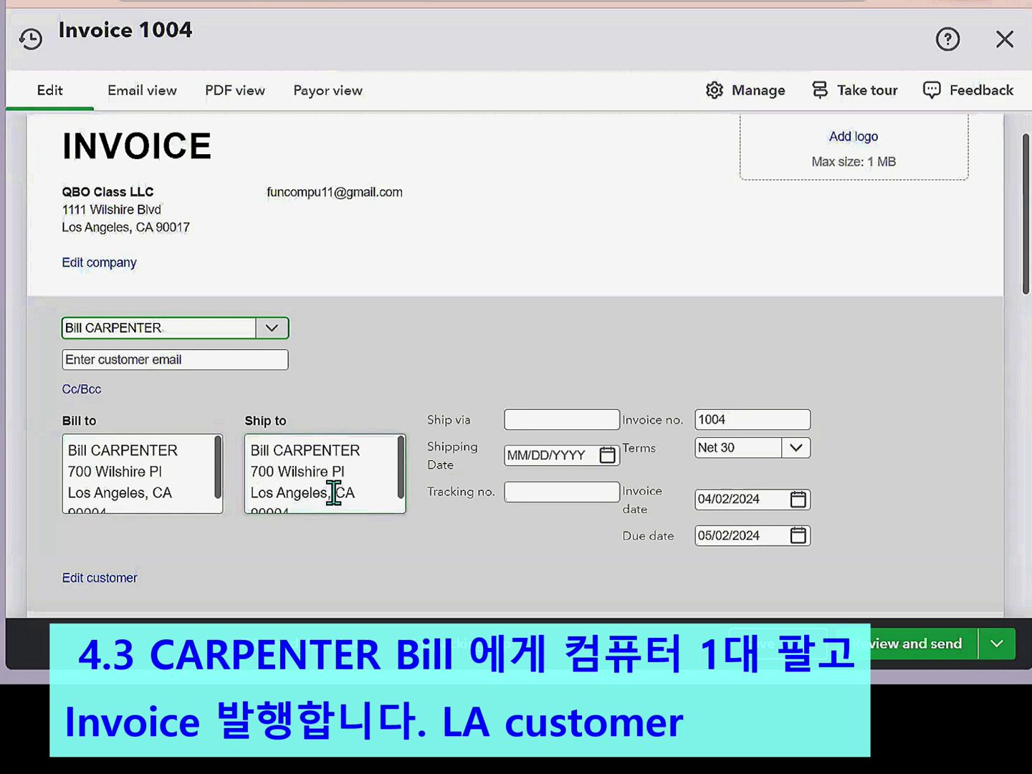
- Date the invoice 04/03/2024 with Net 15 terms, due 04/18/2024
click(797, 500)
click(799, 349)
scroll(732, 336, down, 2)
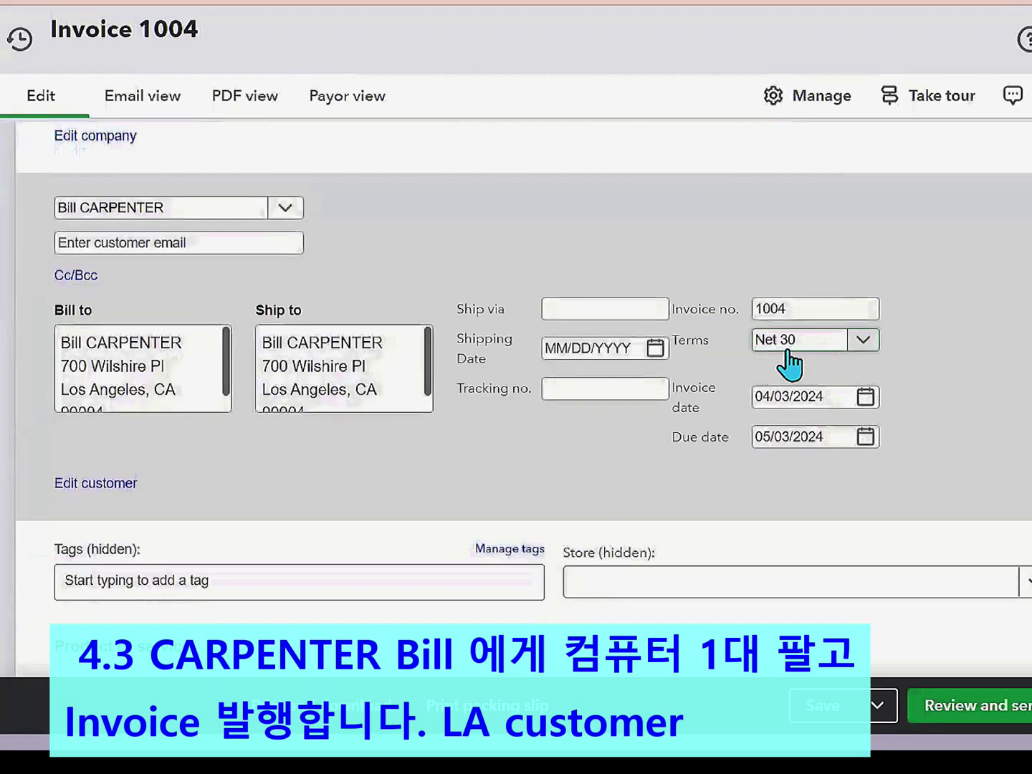
click(862, 339)
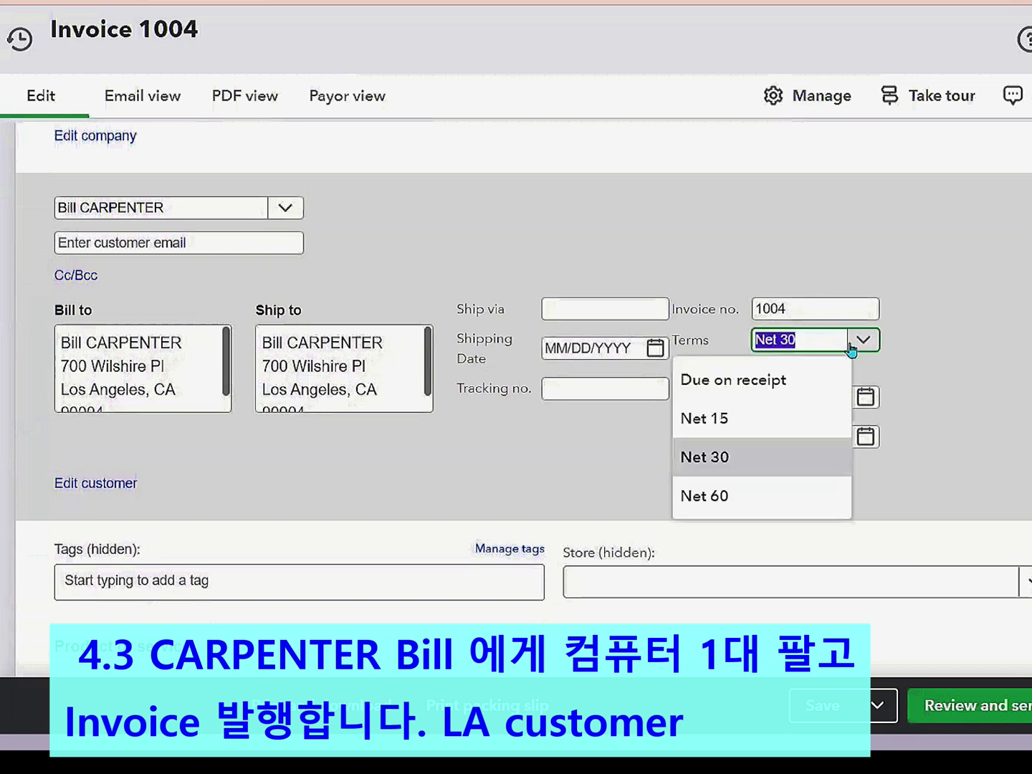
click(712, 422)
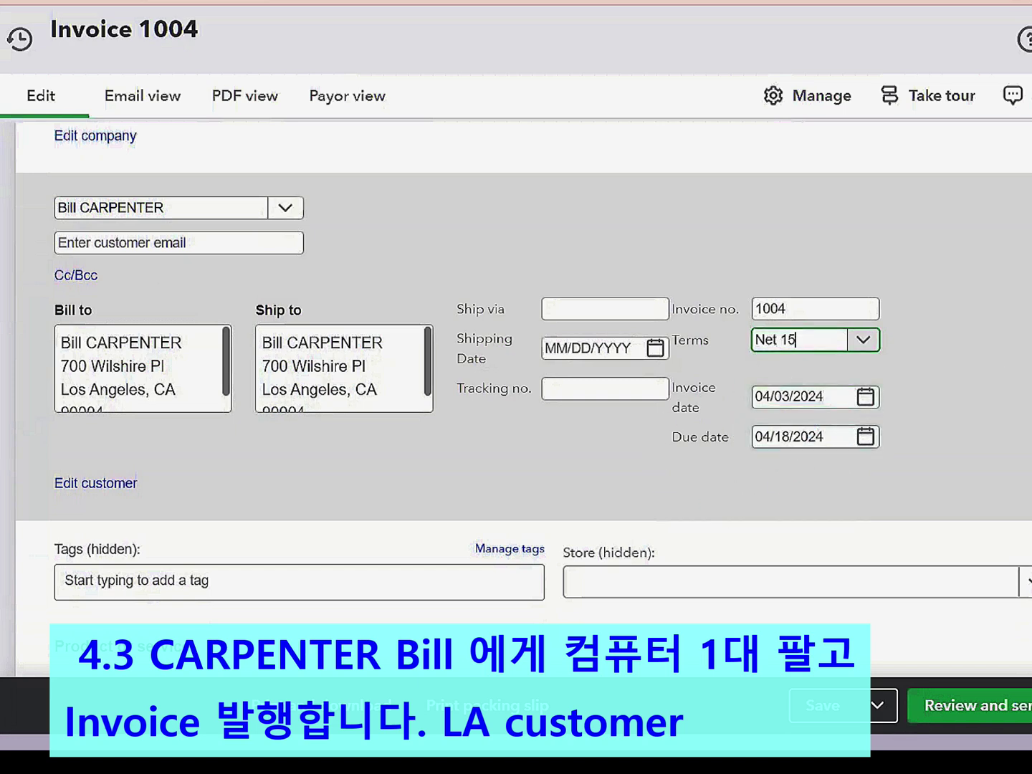
scroll(515, 394, down, 5)
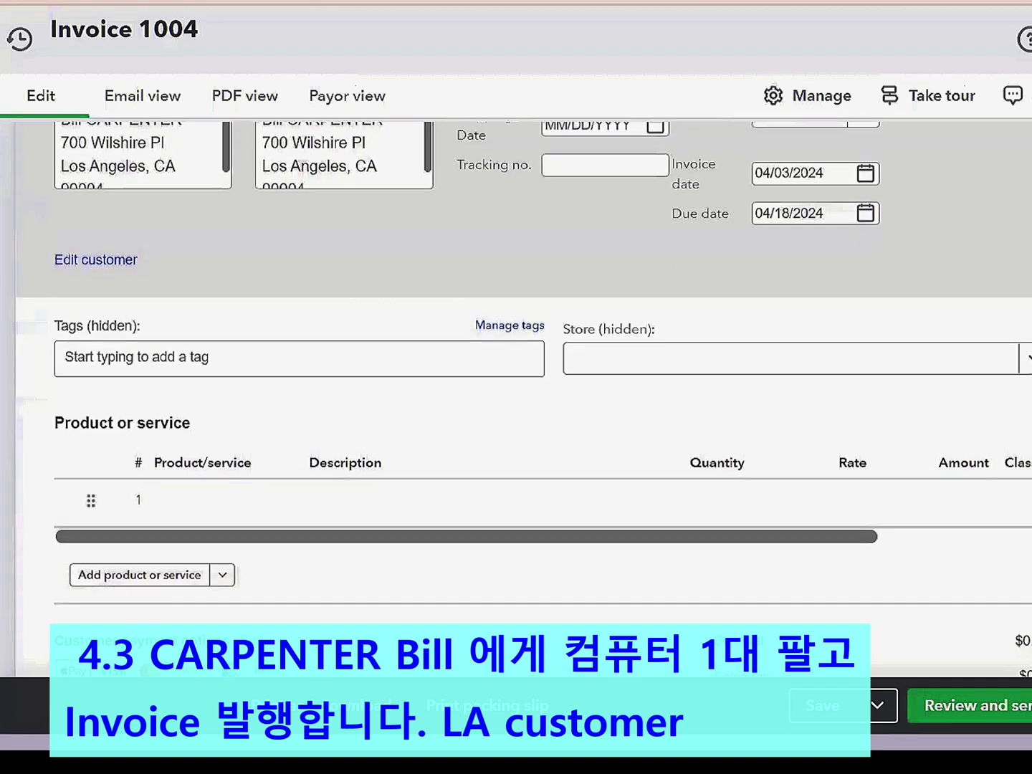
scroll(556, 350, down, 2)
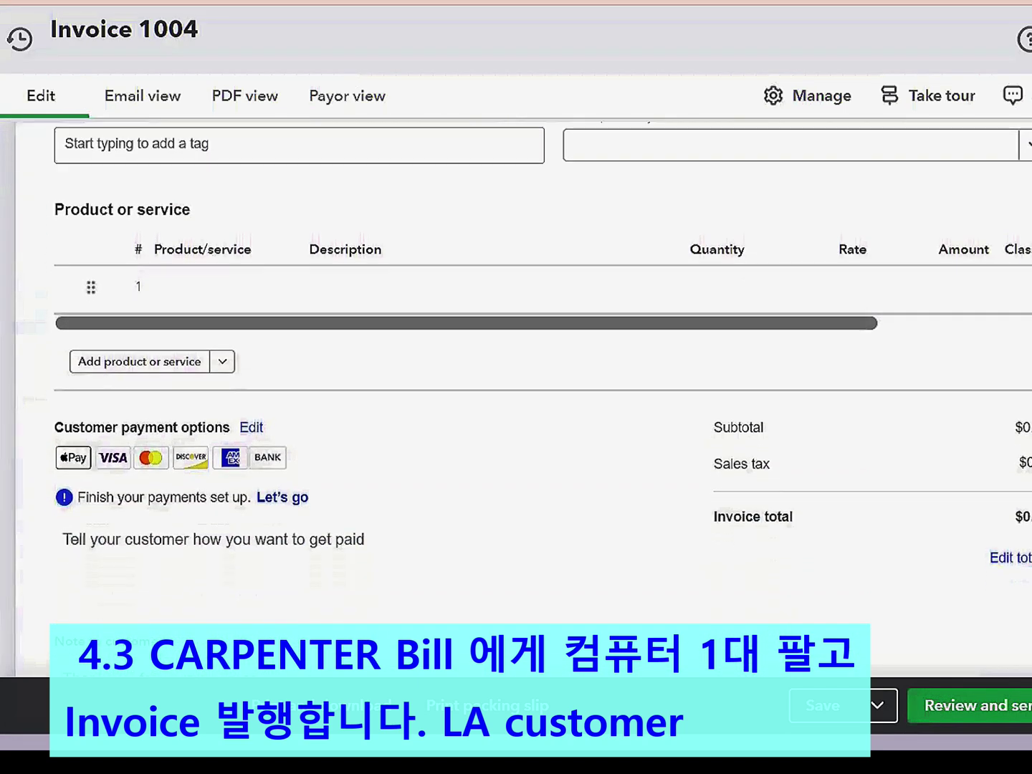
- Put Computer MK1, quantity 1 at 1,000, on the invoice's first line
click(258, 287)
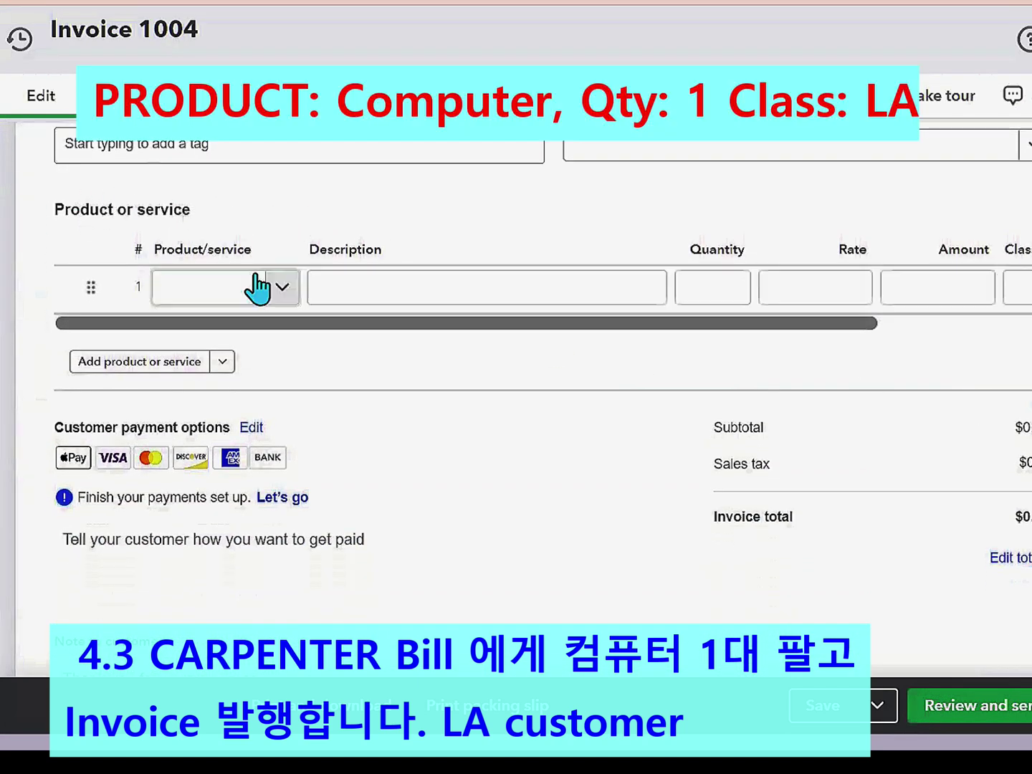
click(286, 291)
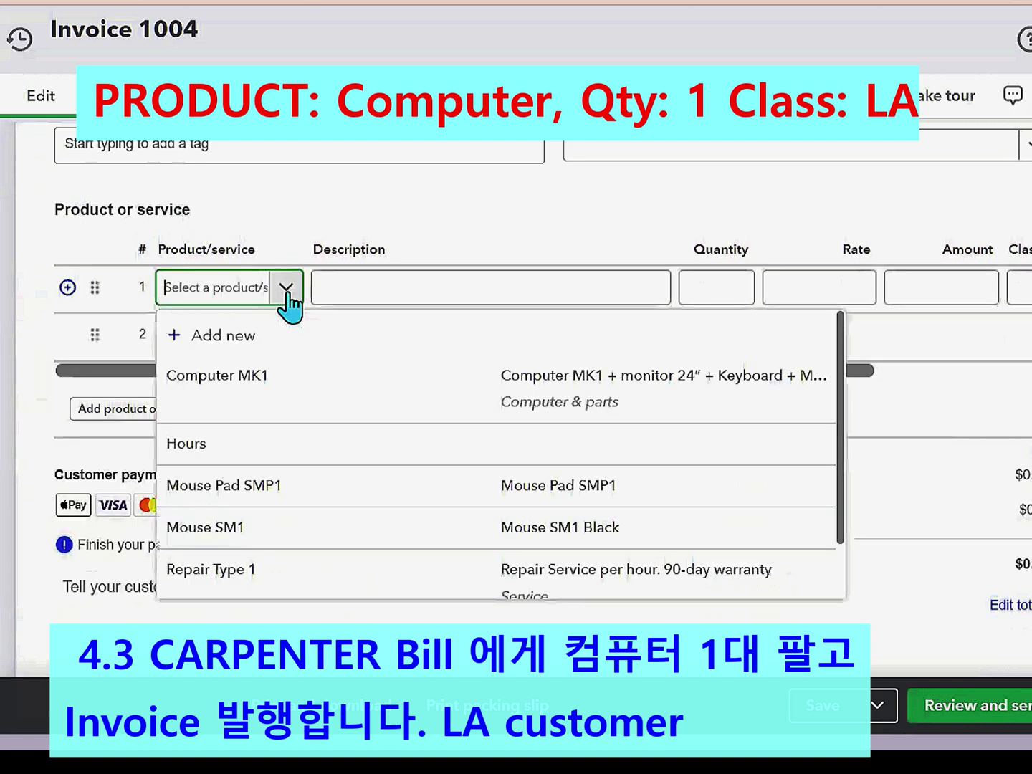
click(242, 378)
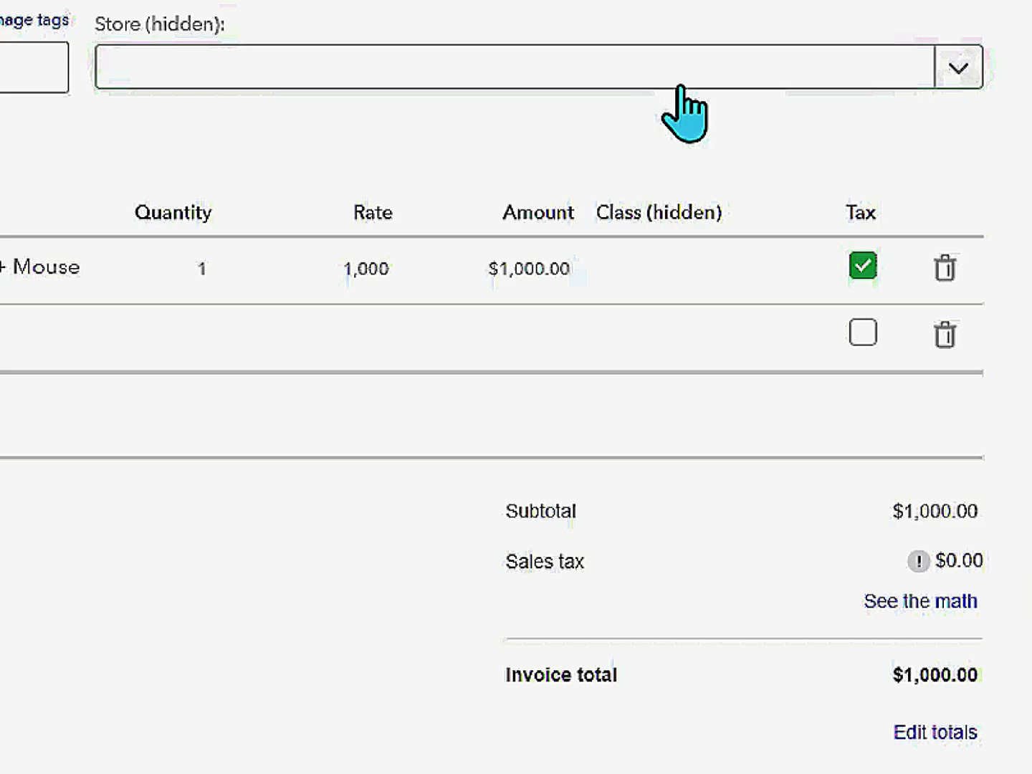
click(690, 290)
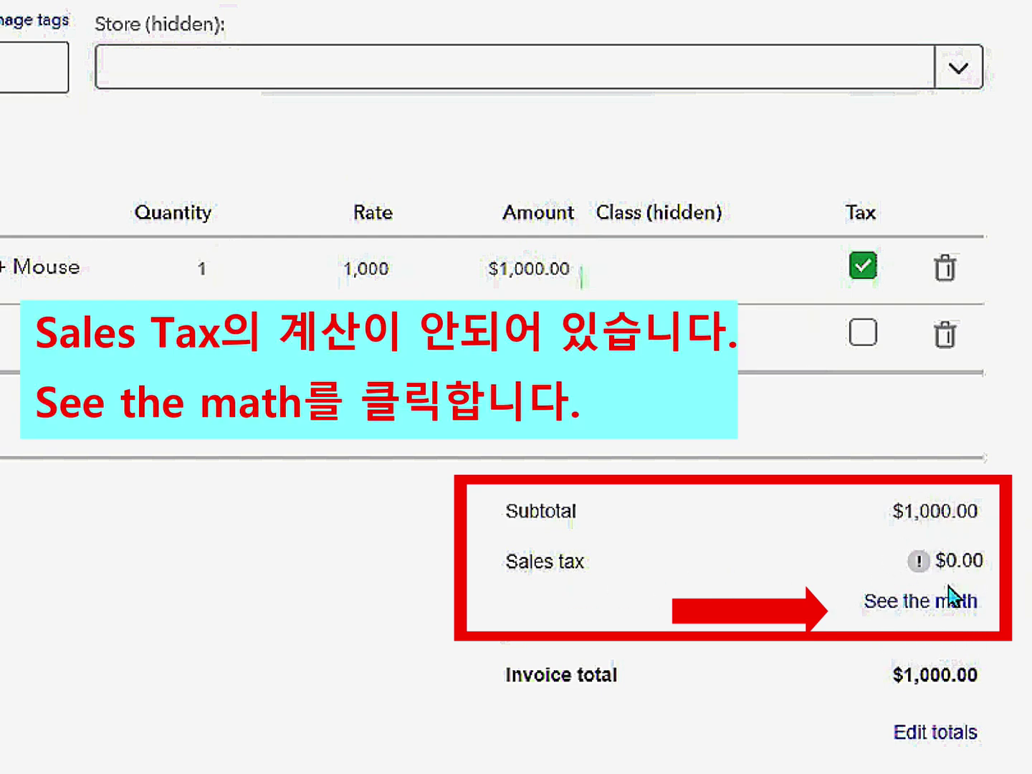
- Collect California sales tax, adding $95.00 for a $1,095.00 invoice total
click(925, 602)
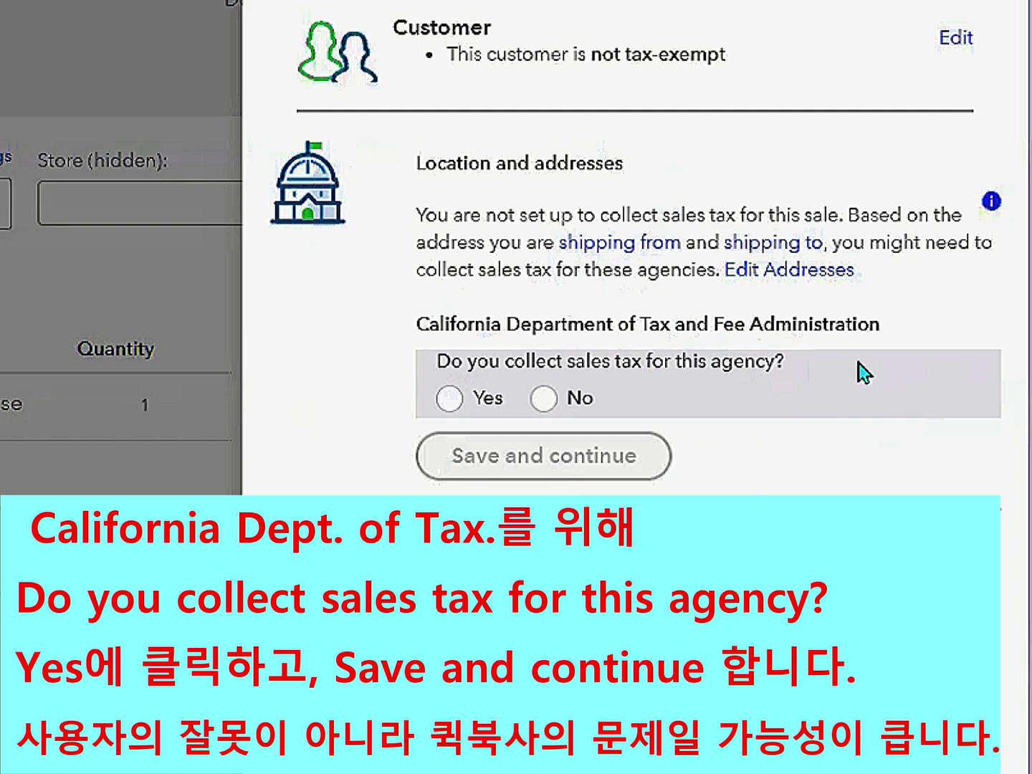
click(450, 401)
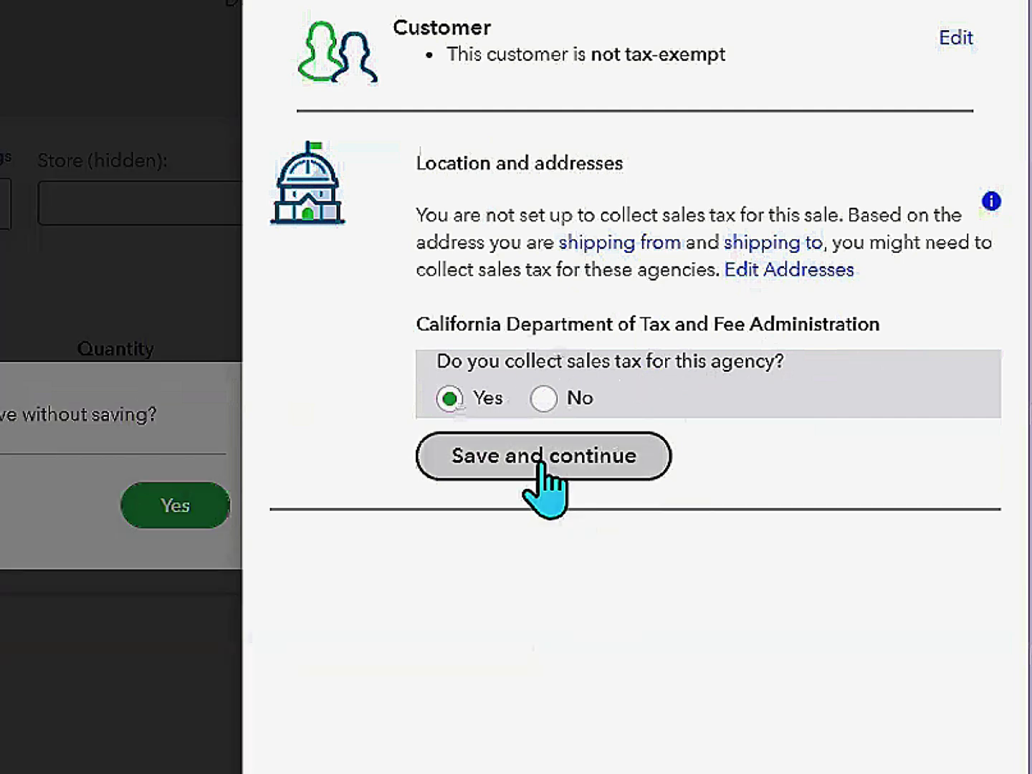
click(538, 462)
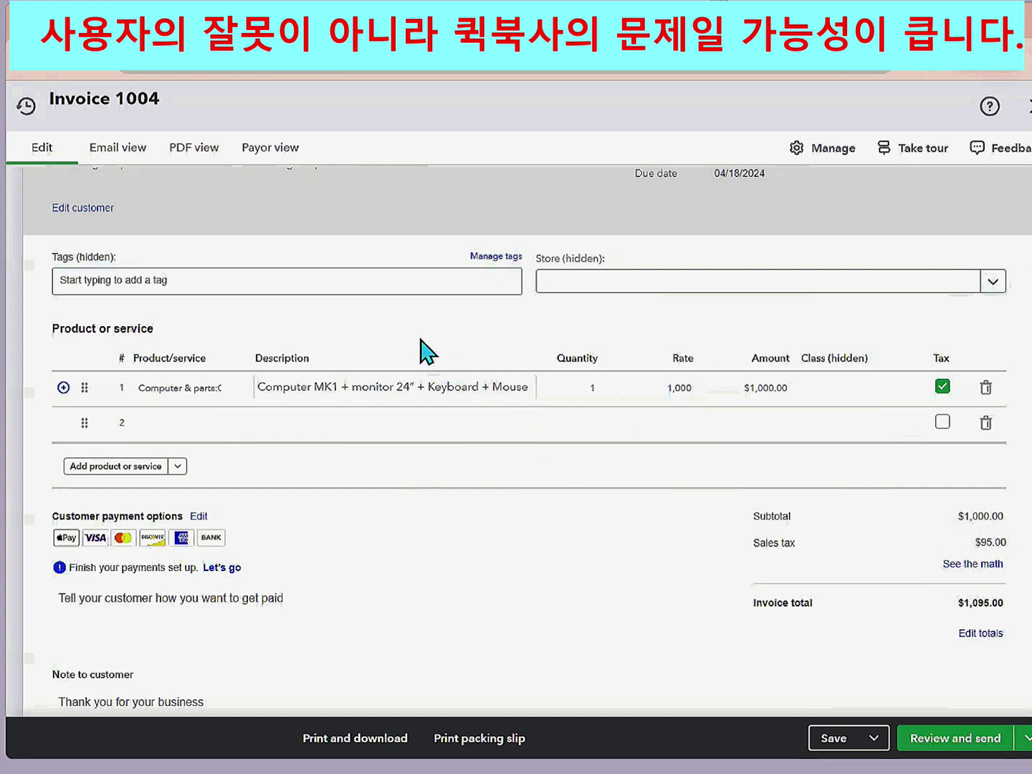
- Try saving invoice 1004, which triggers the duplicate invoice number warning
scroll(420, 351, up, 4)
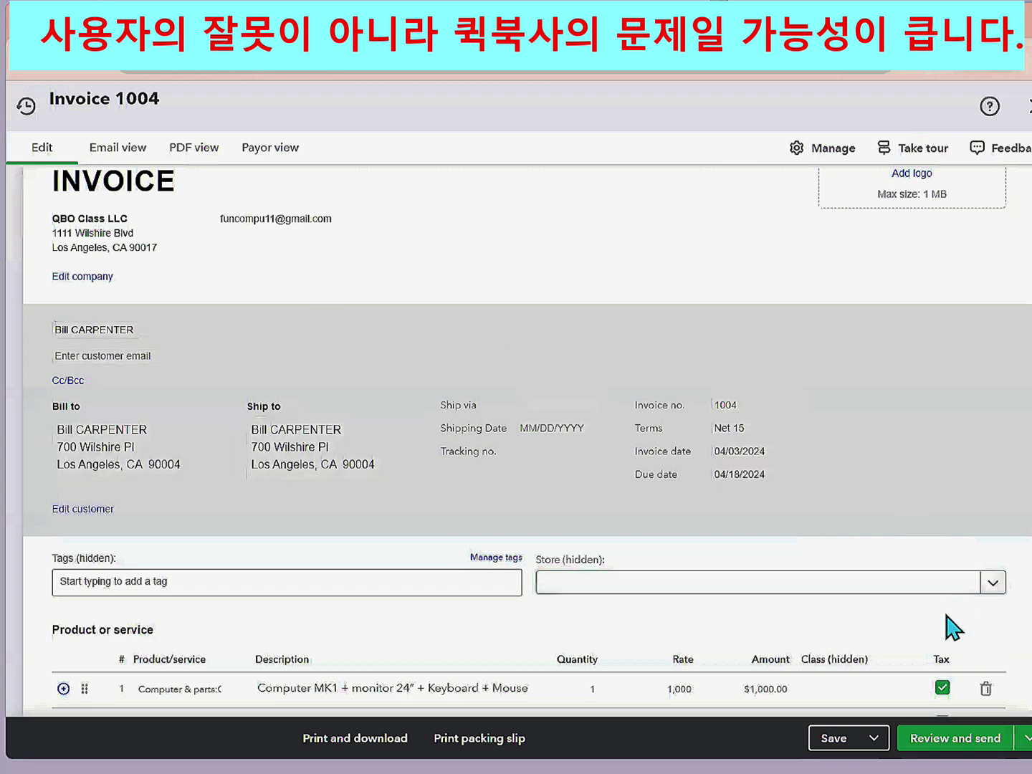
scroll(949, 628, down, 4)
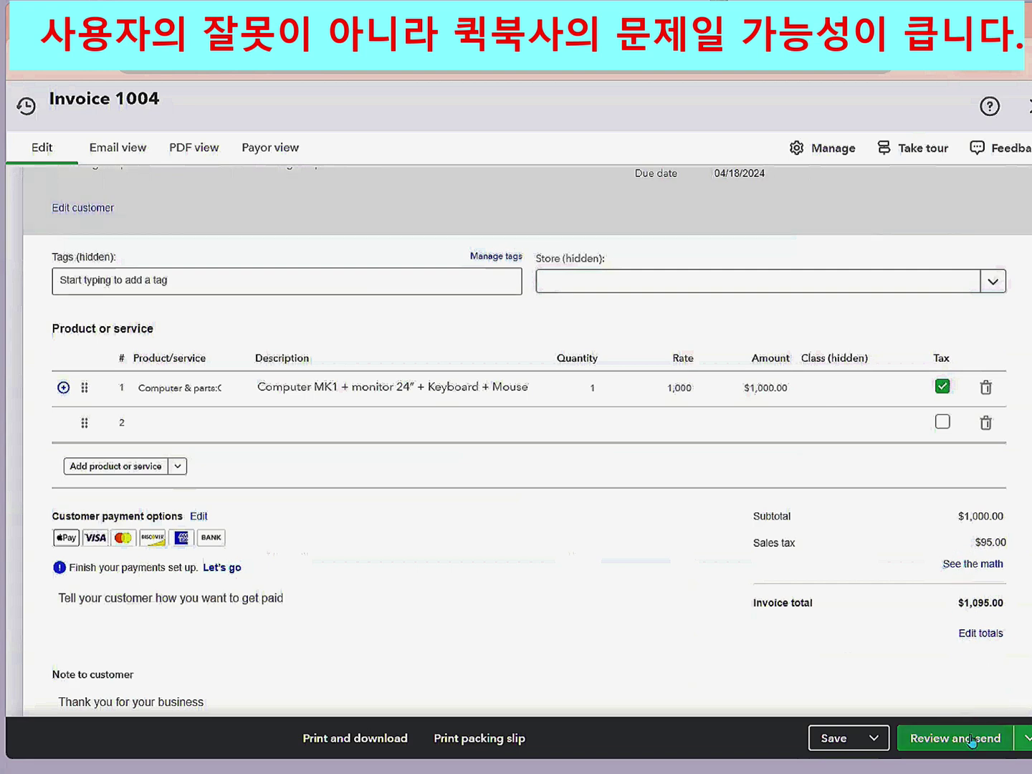
click(1024, 738)
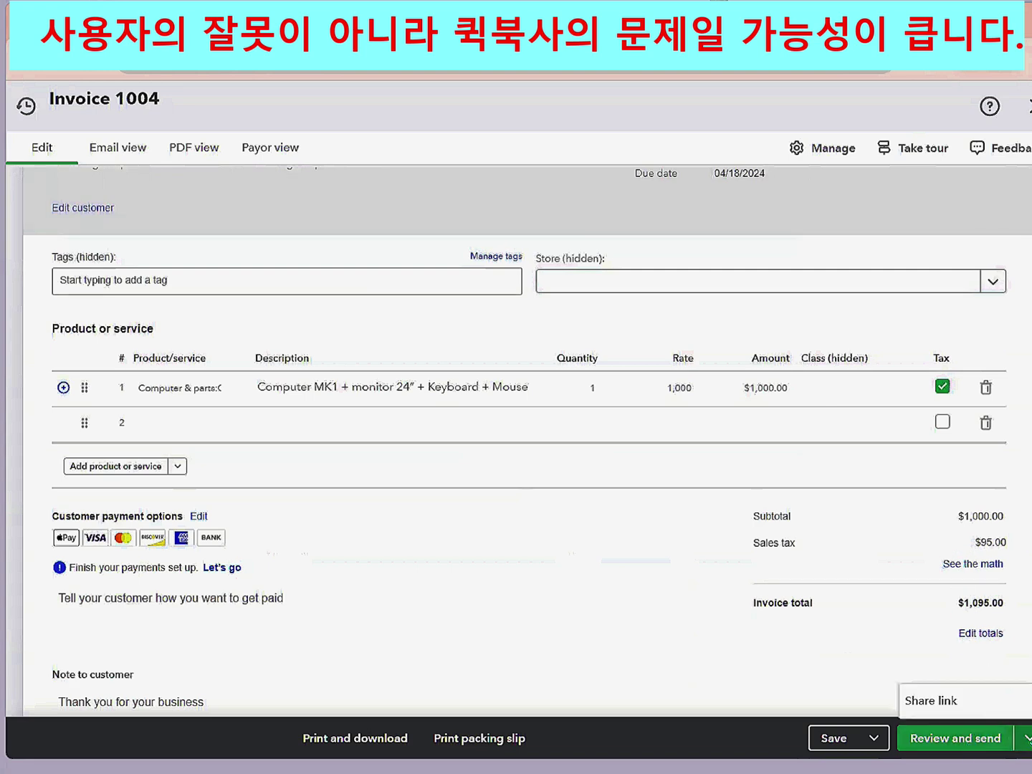
click(931, 700)
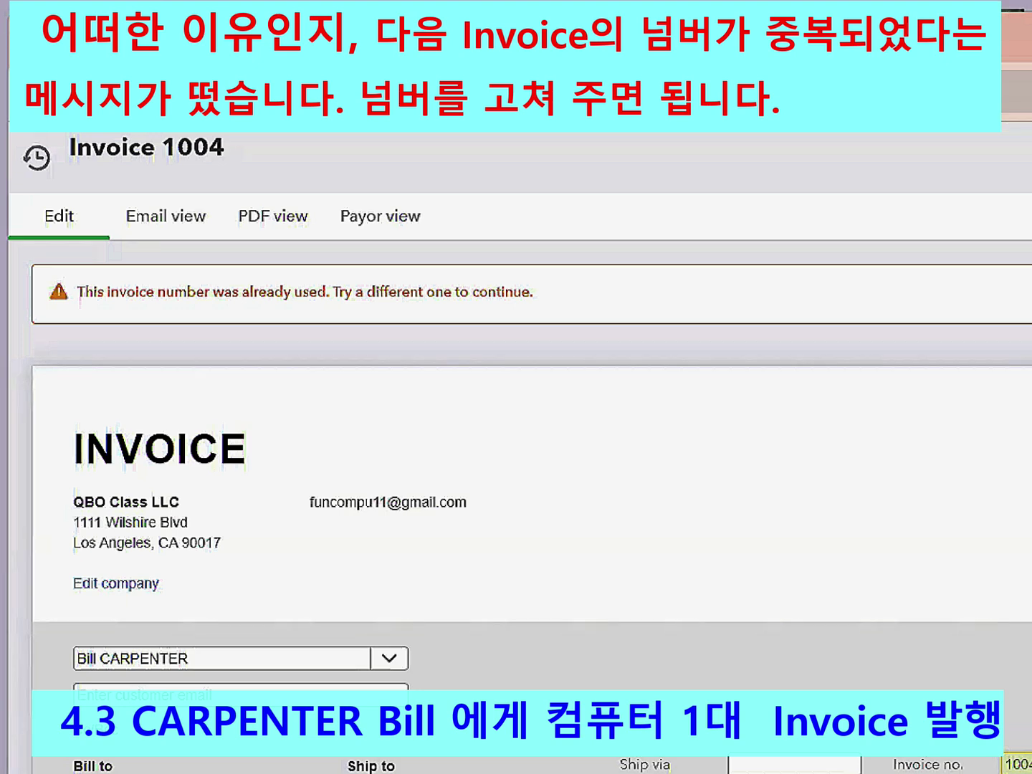
- Change the invoice number from 1004 to 1005
click(659, 393)
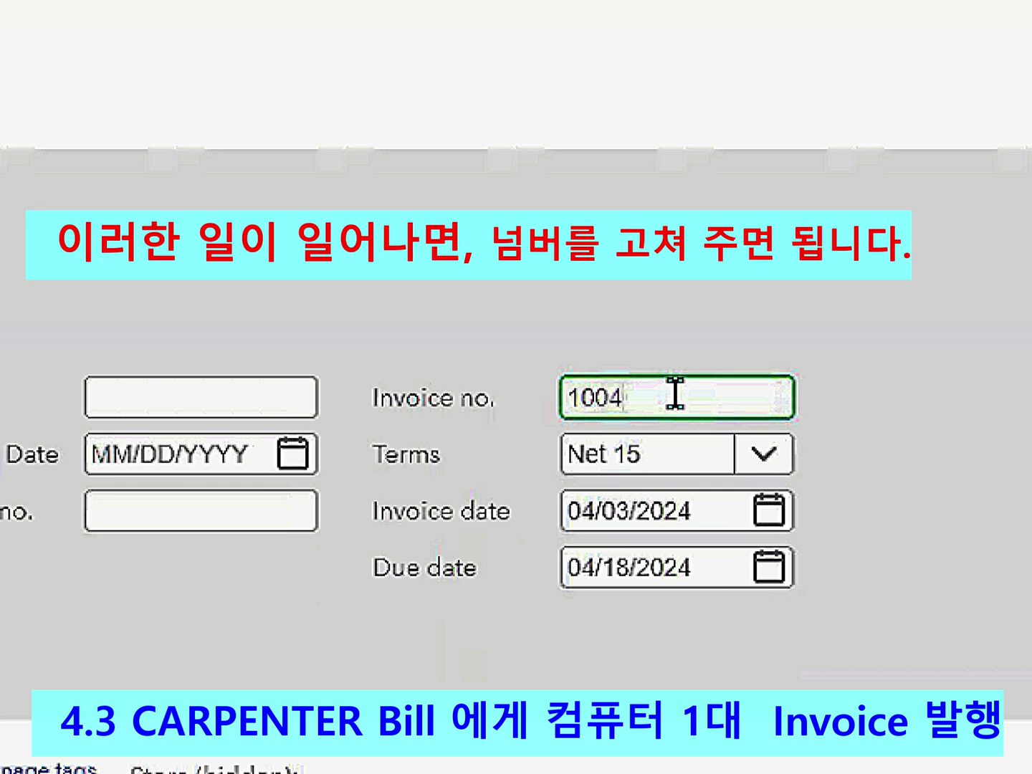
key(BackSpace)
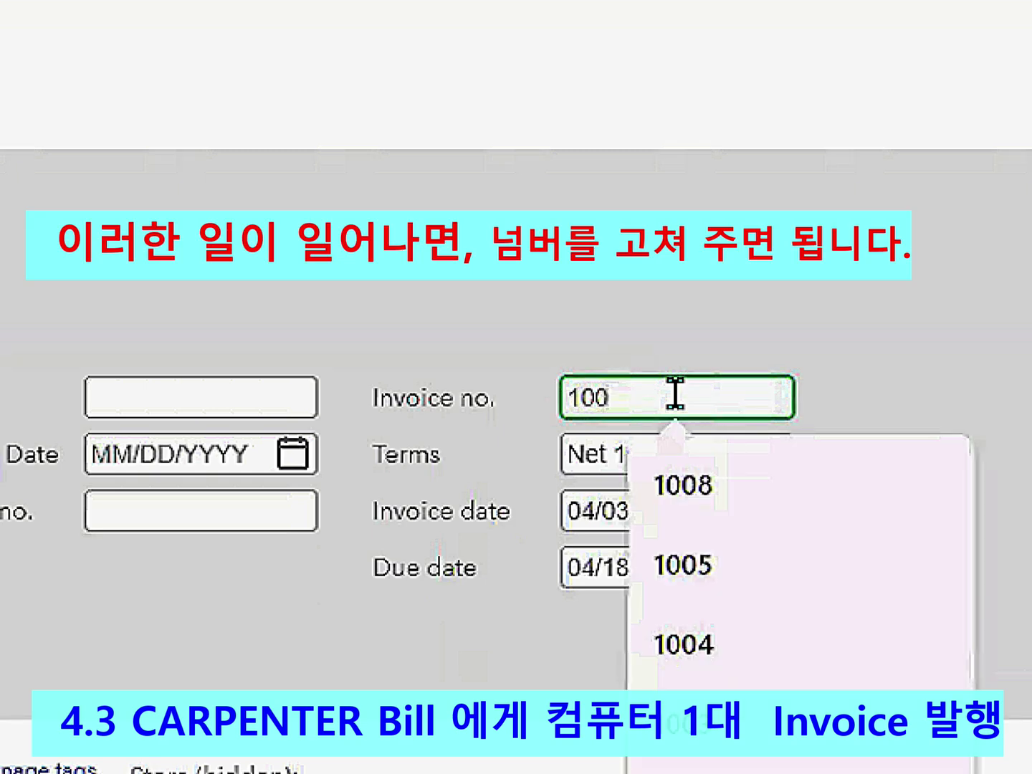
text(5)
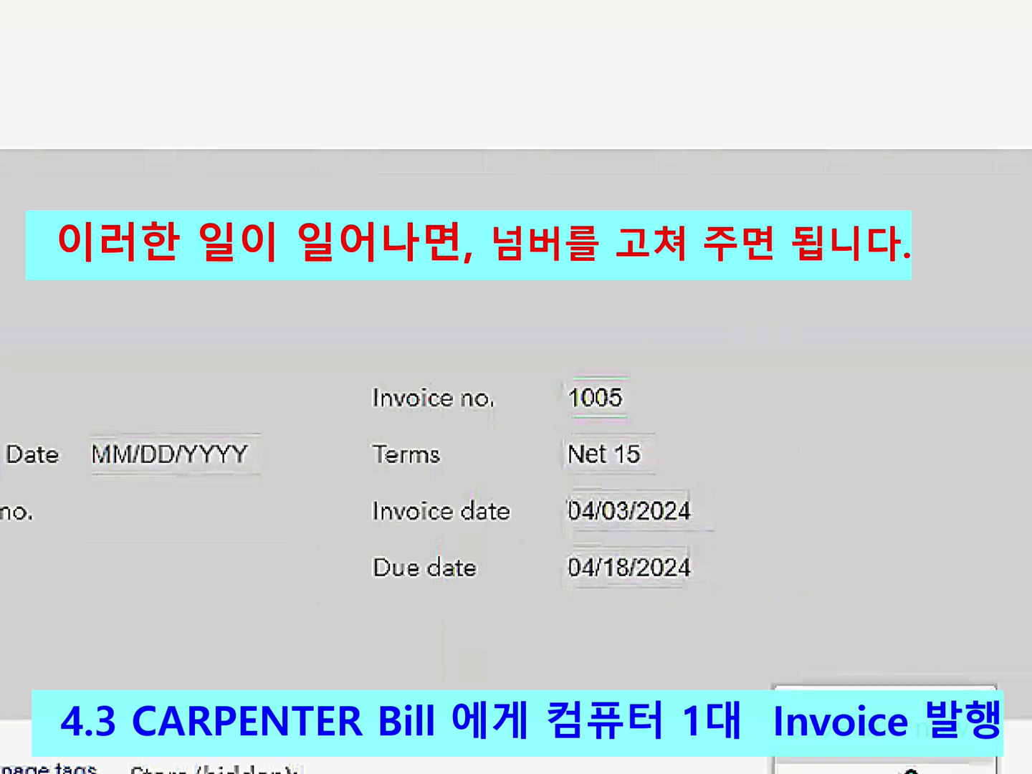
scroll(516, 429, down, 1)
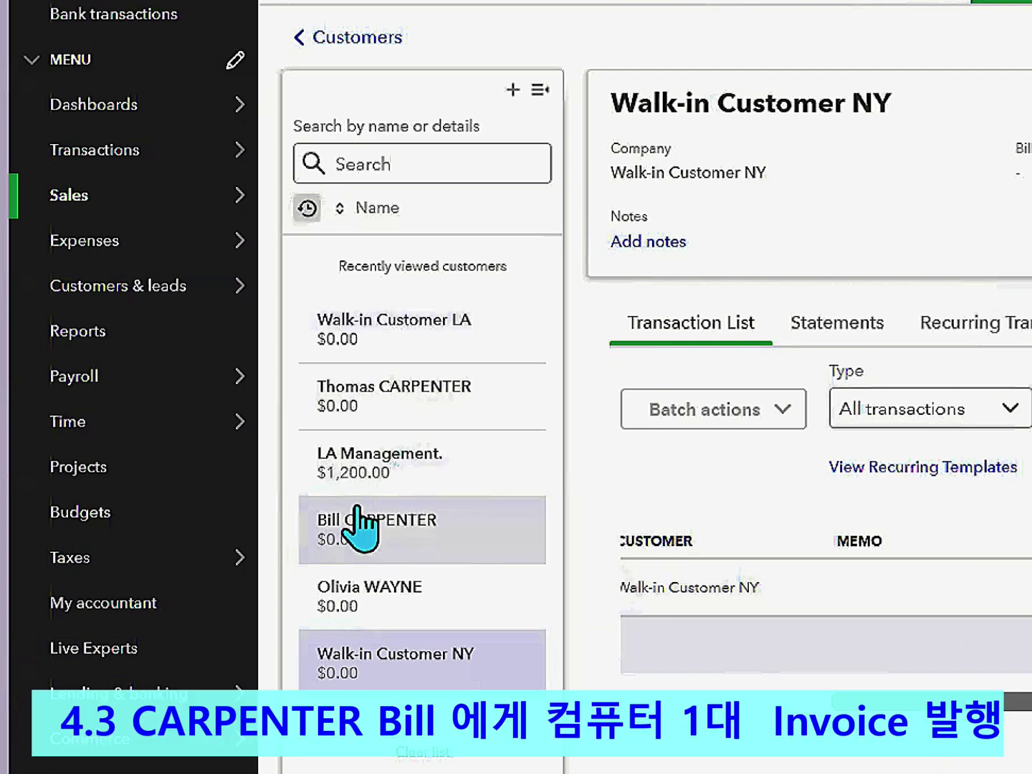
- View Sales Tax balances: $95.00 owed to California, New York $0.00
mouse_move(107, 547)
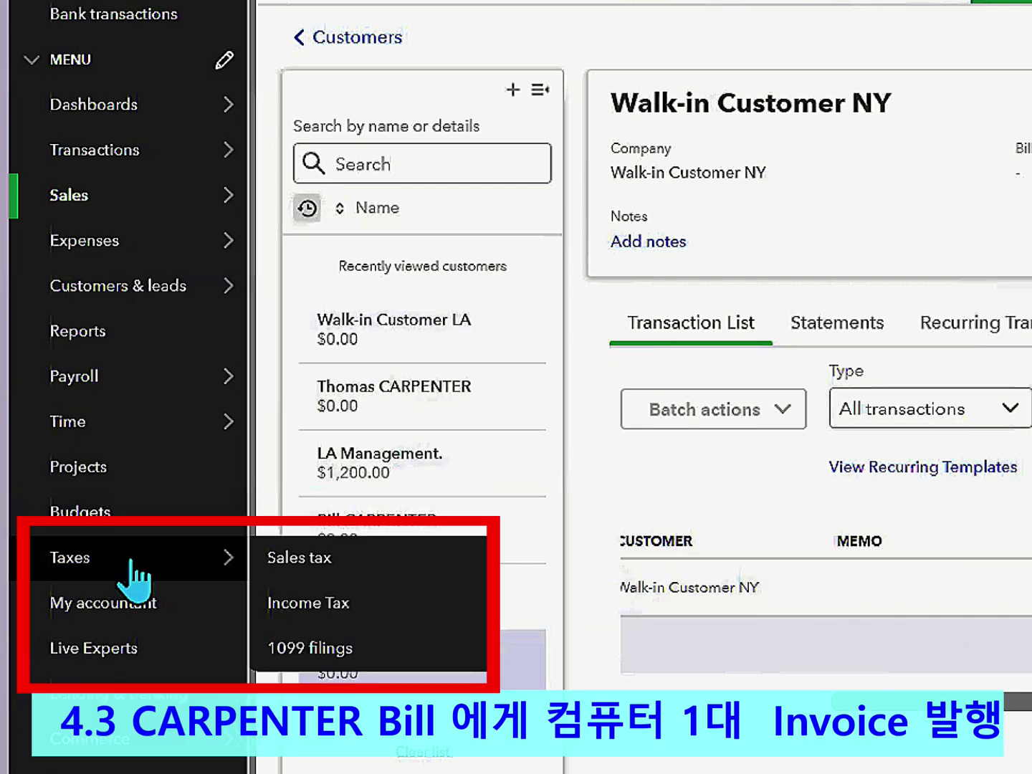
click(292, 562)
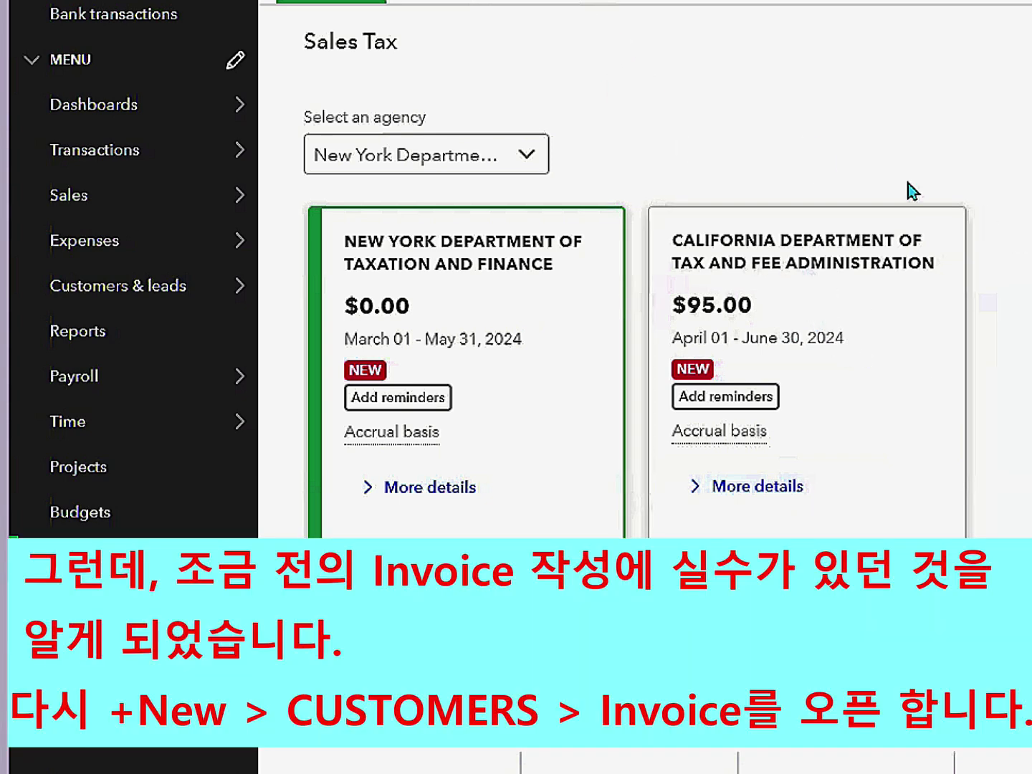
click(172, 72)
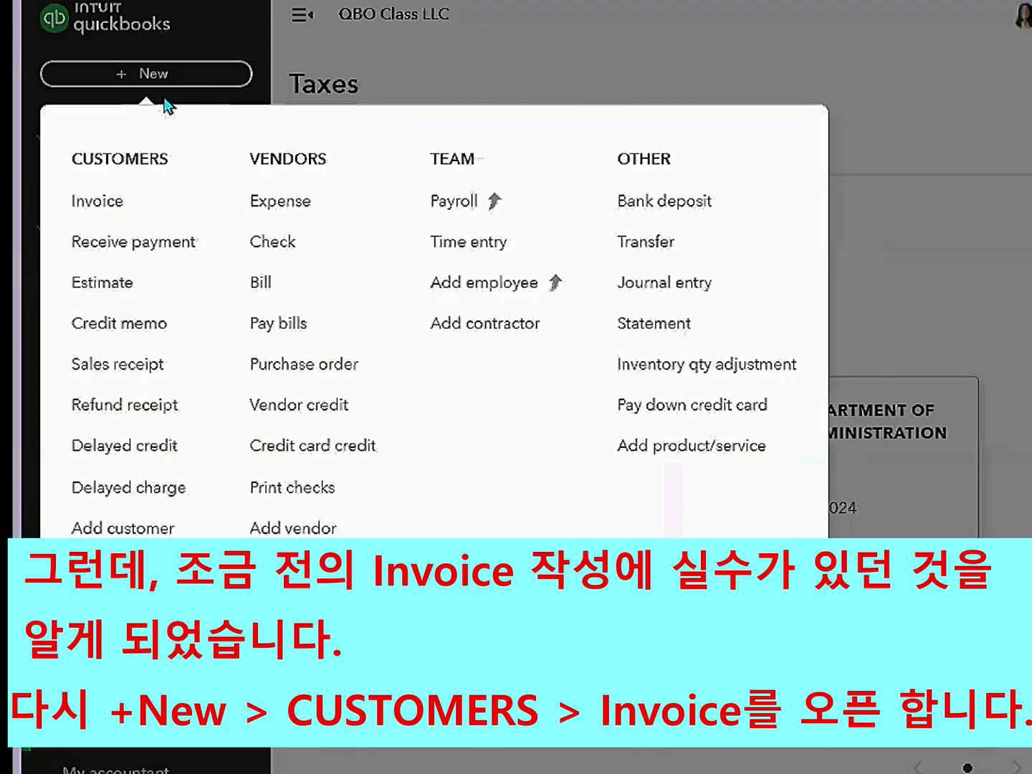
- Reopen invoice 1005 from the recent transactions list
click(125, 213)
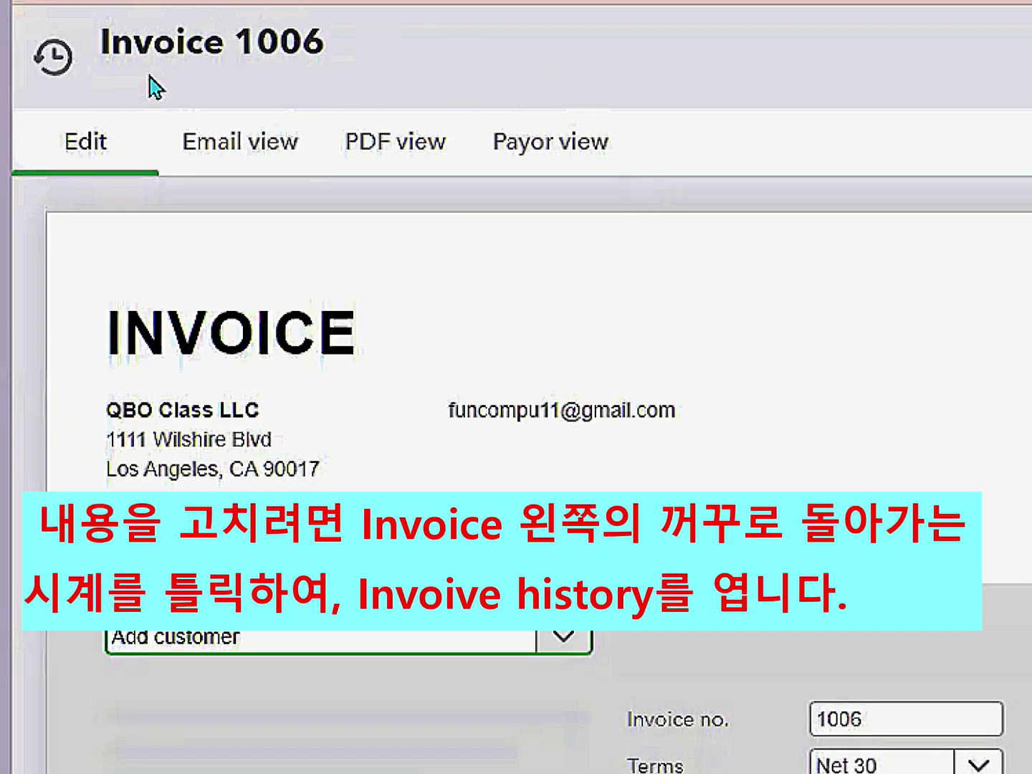
click(62, 70)
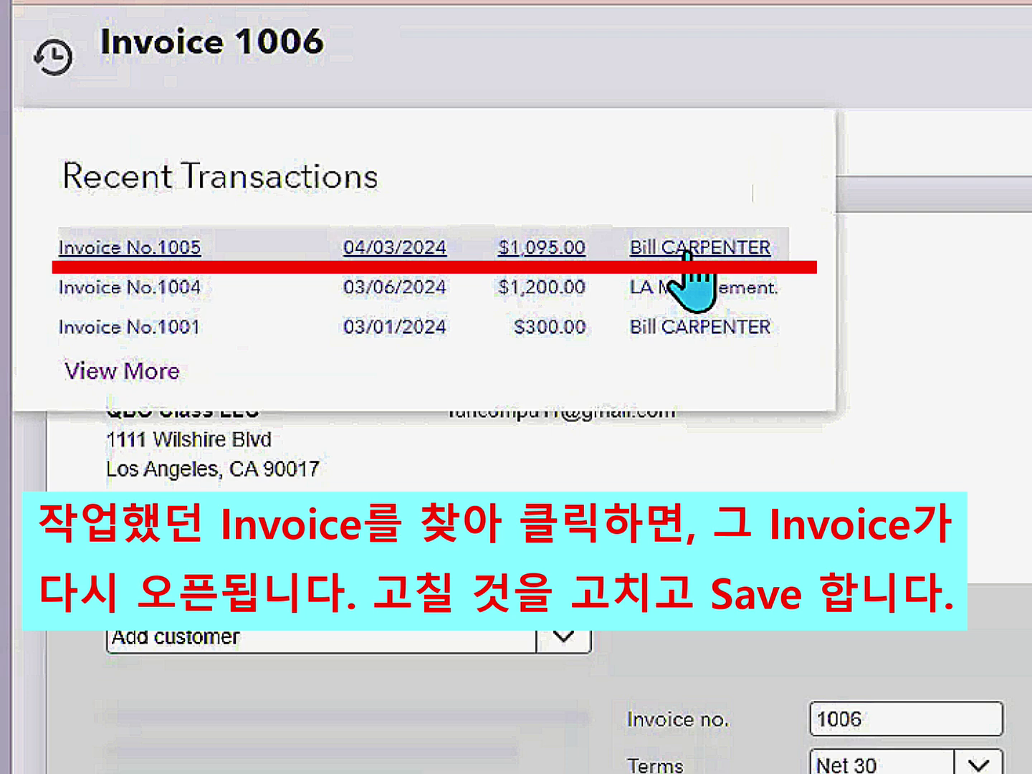
click(687, 250)
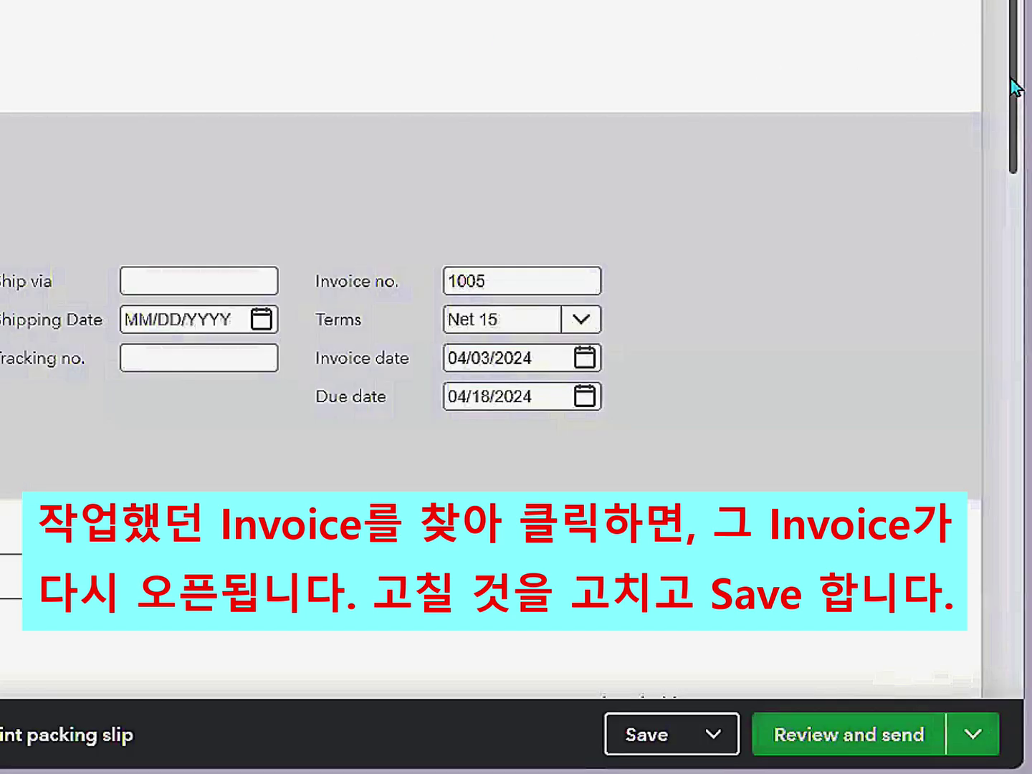
- Assign class LA to the computer line and save and close the invoice
drag(1014, 86, 1002, 268)
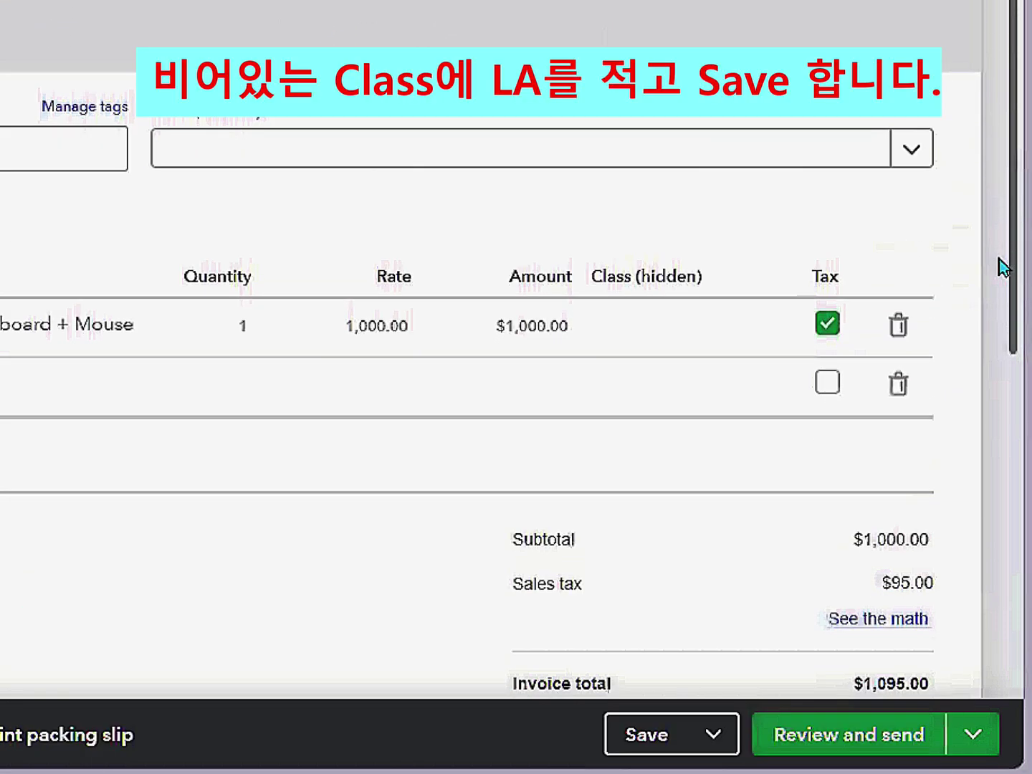
click(677, 326)
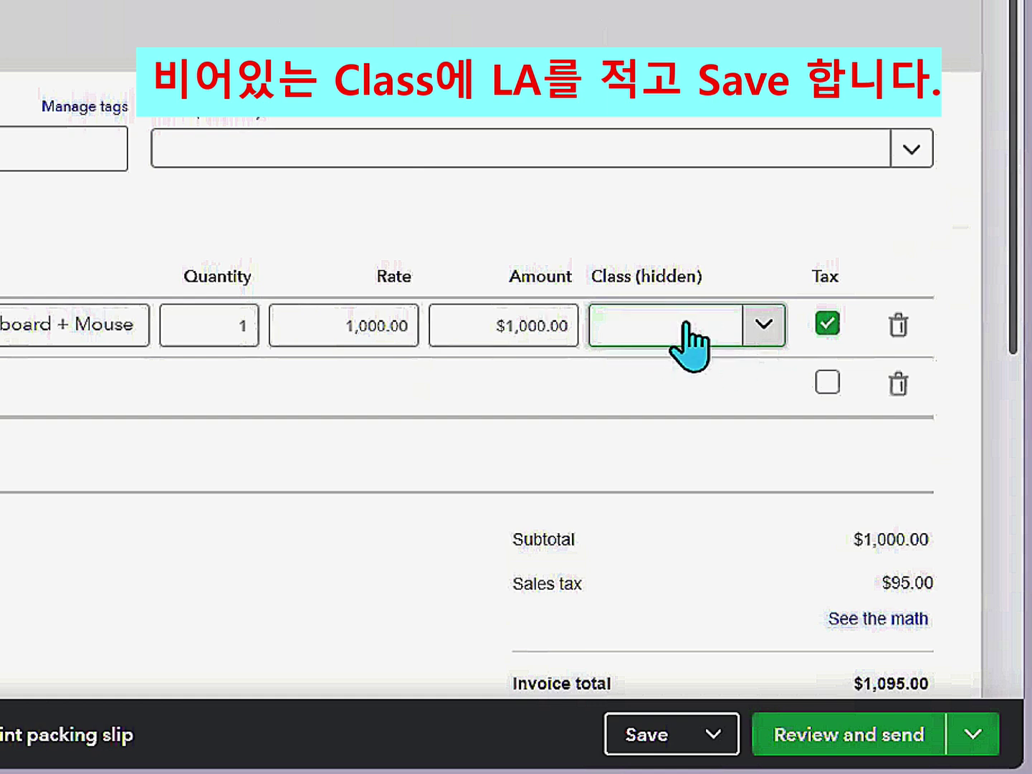
click(759, 331)
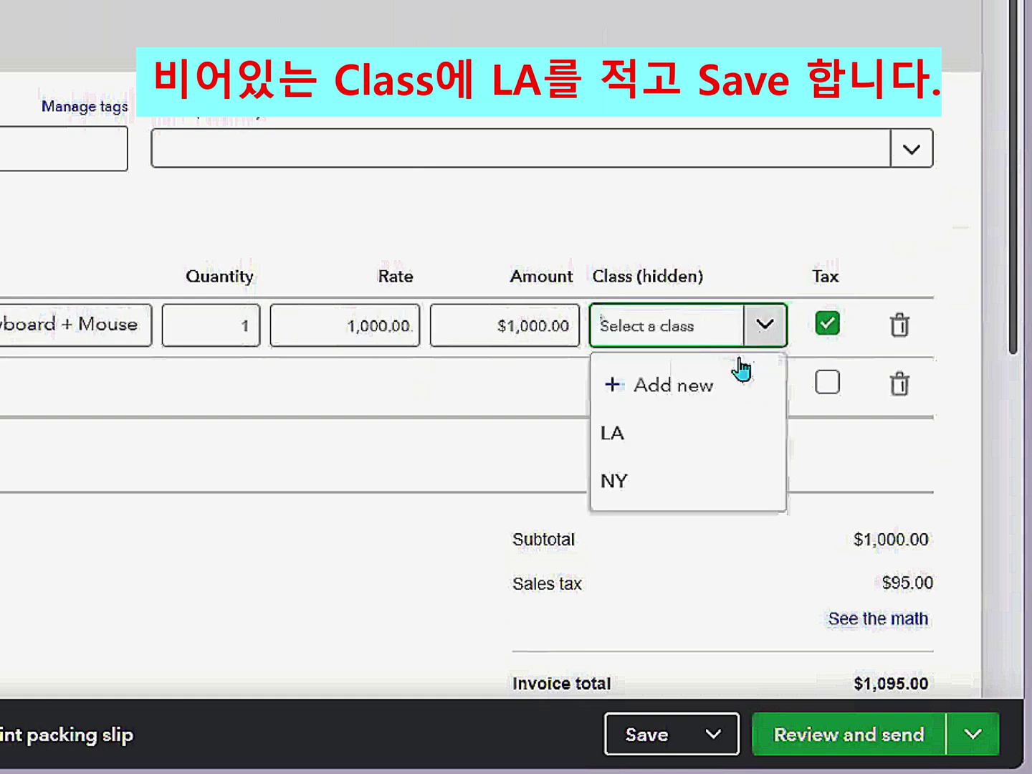
click(643, 444)
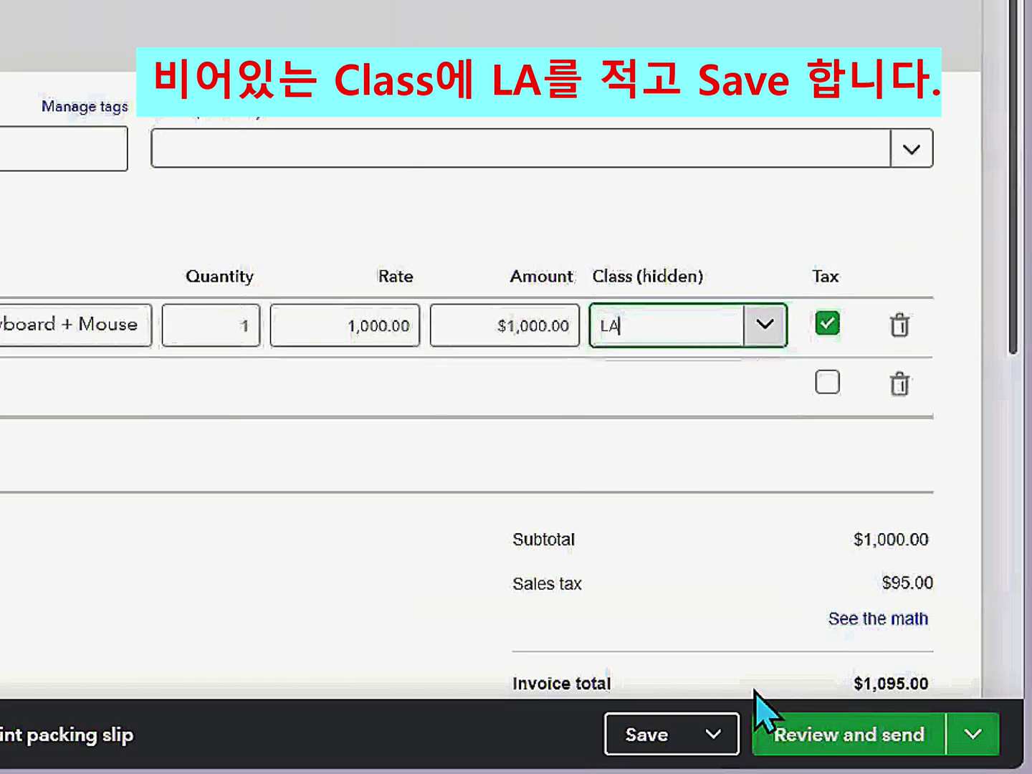
click(714, 738)
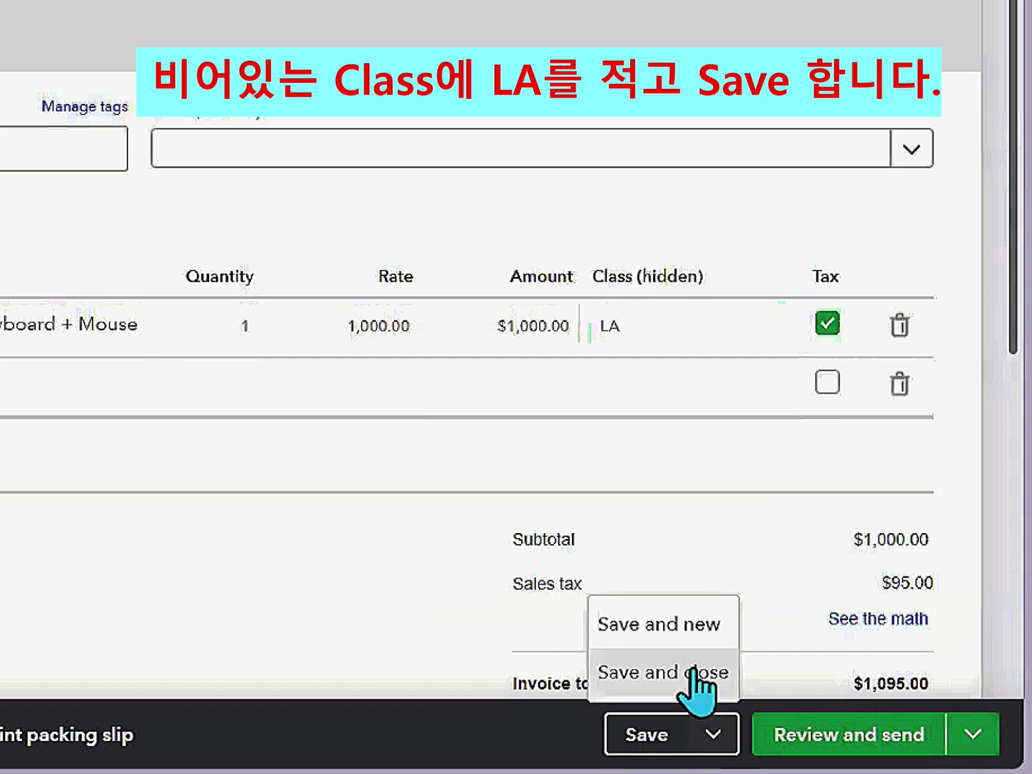
click(695, 681)
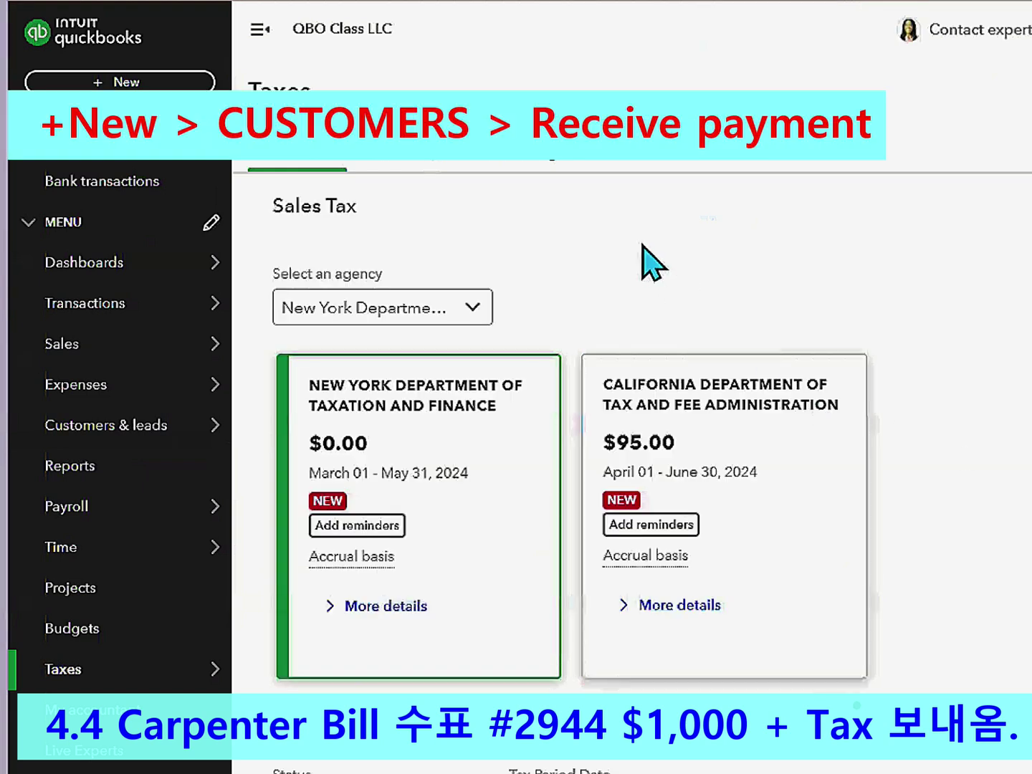
- Open Receive Payment for the invoiced customer, showing invoice 1005 with $1,095.00 open
click(119, 83)
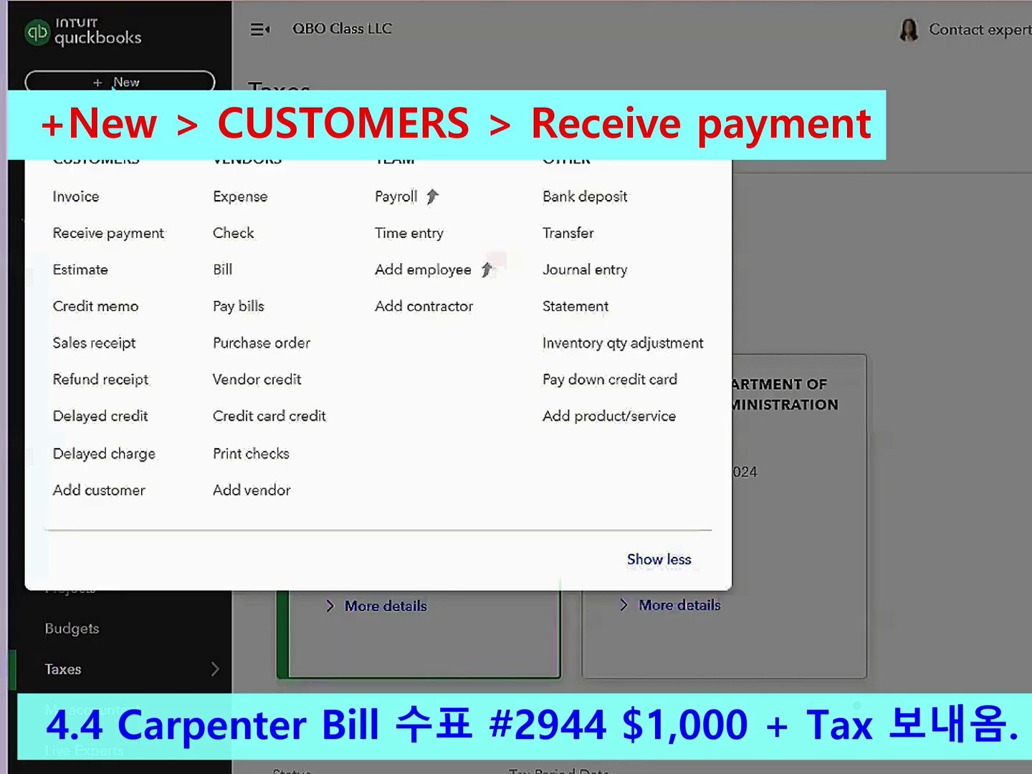
click(108, 247)
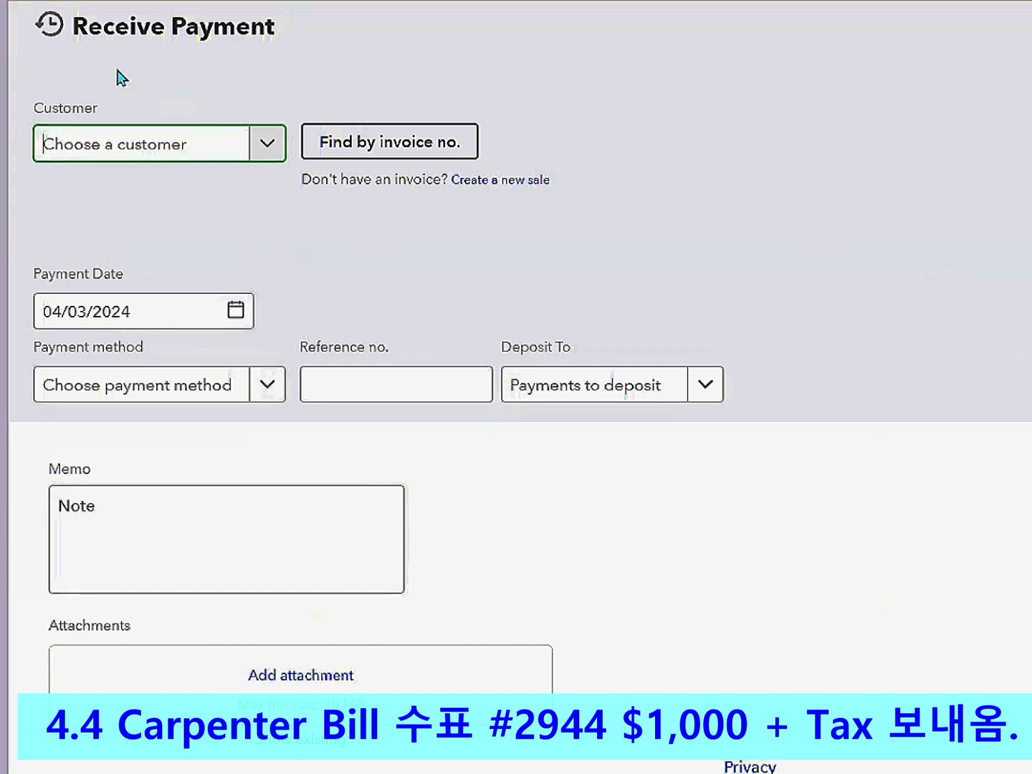
click(267, 146)
click(152, 236)
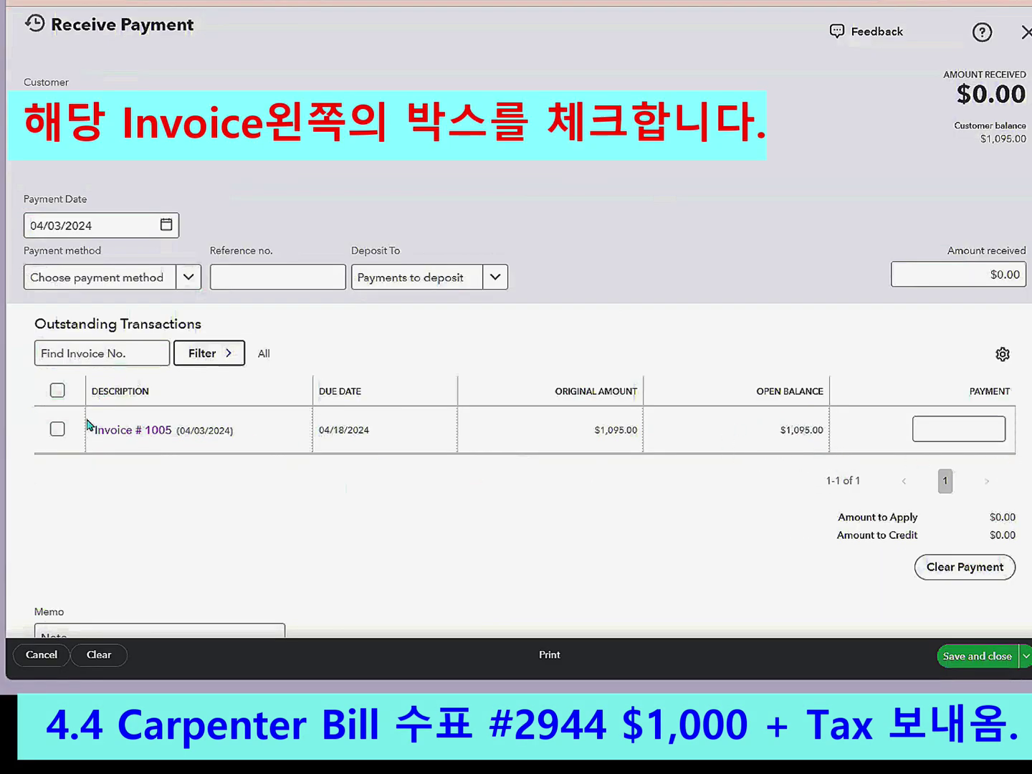
- Apply check 2944, dated 04/04/2024, to invoice 1005, depositing to Payments to deposit
click(57, 430)
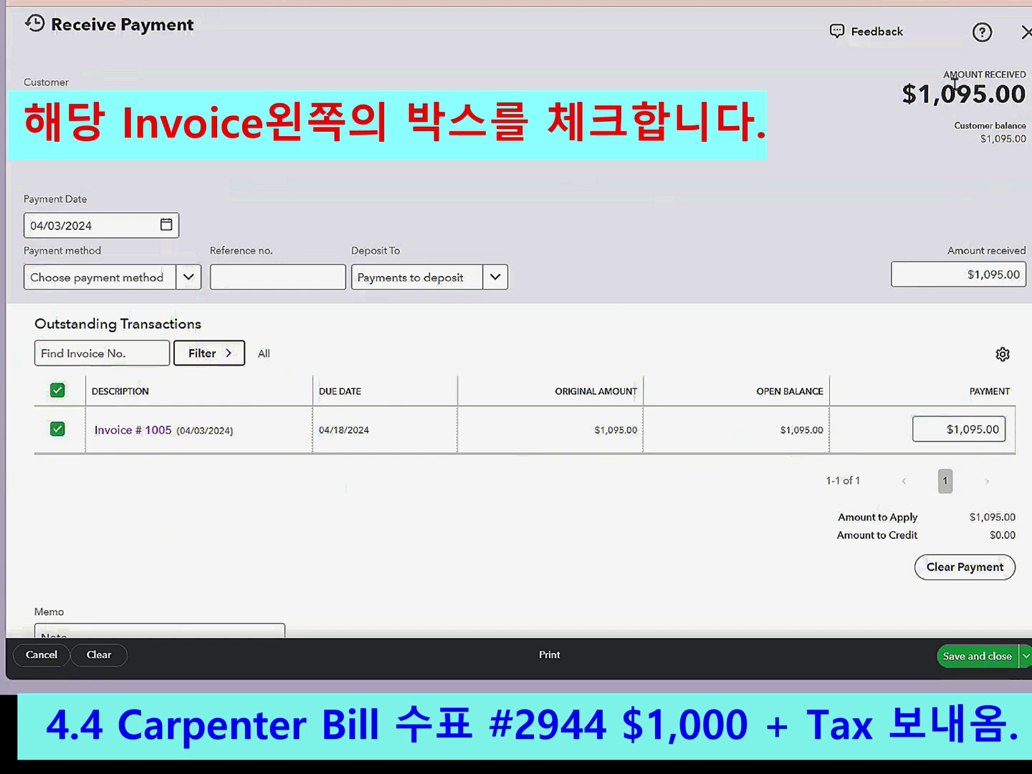
click(165, 225)
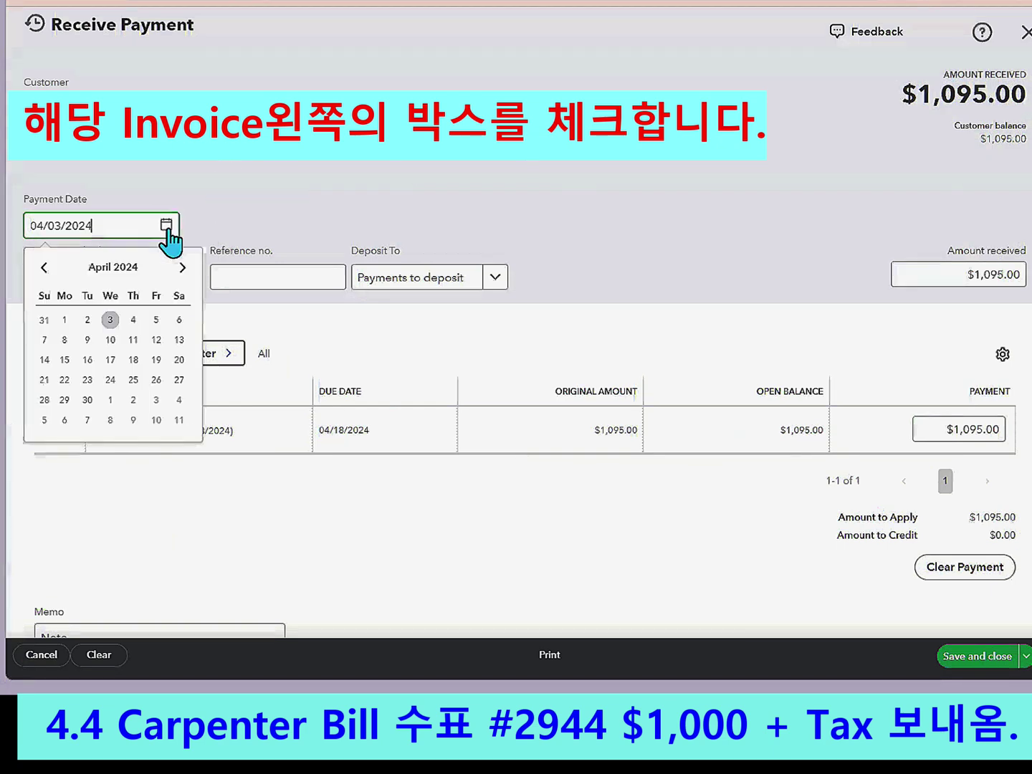
click(131, 320)
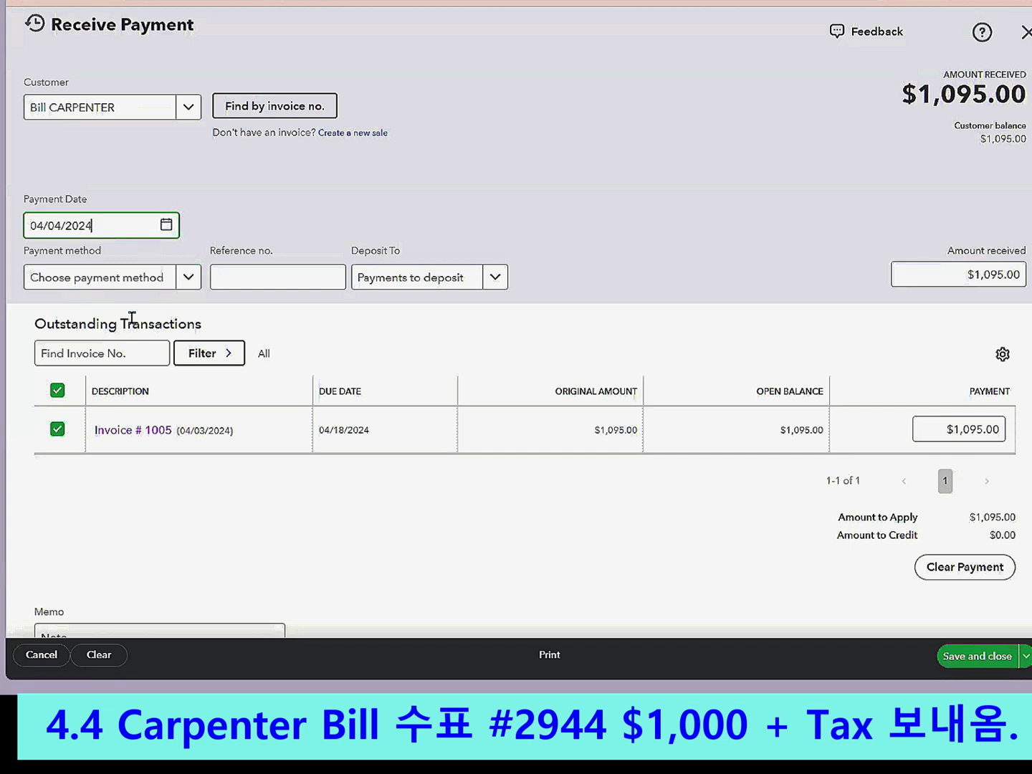
click(188, 278)
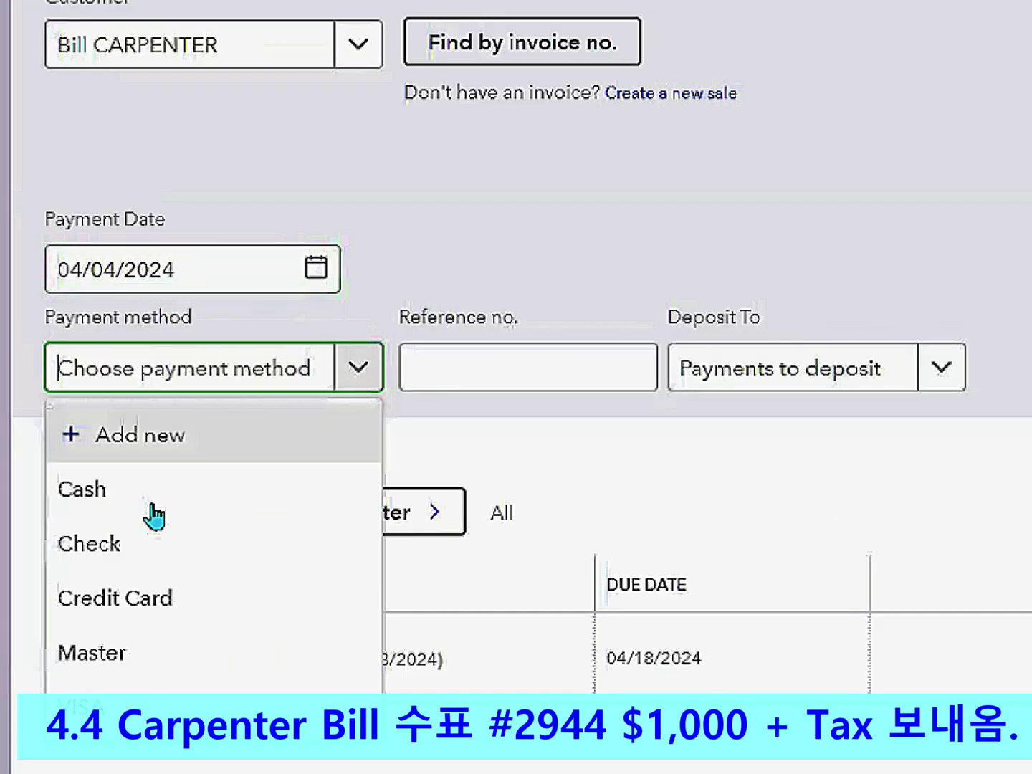
click(104, 545)
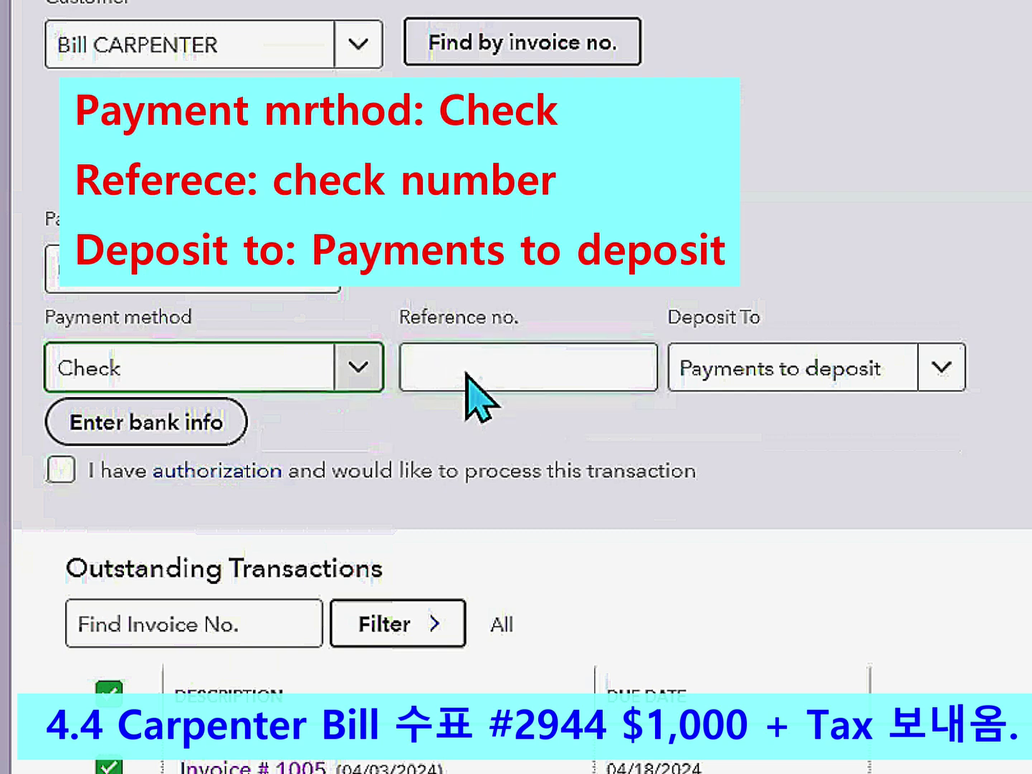
click(467, 373)
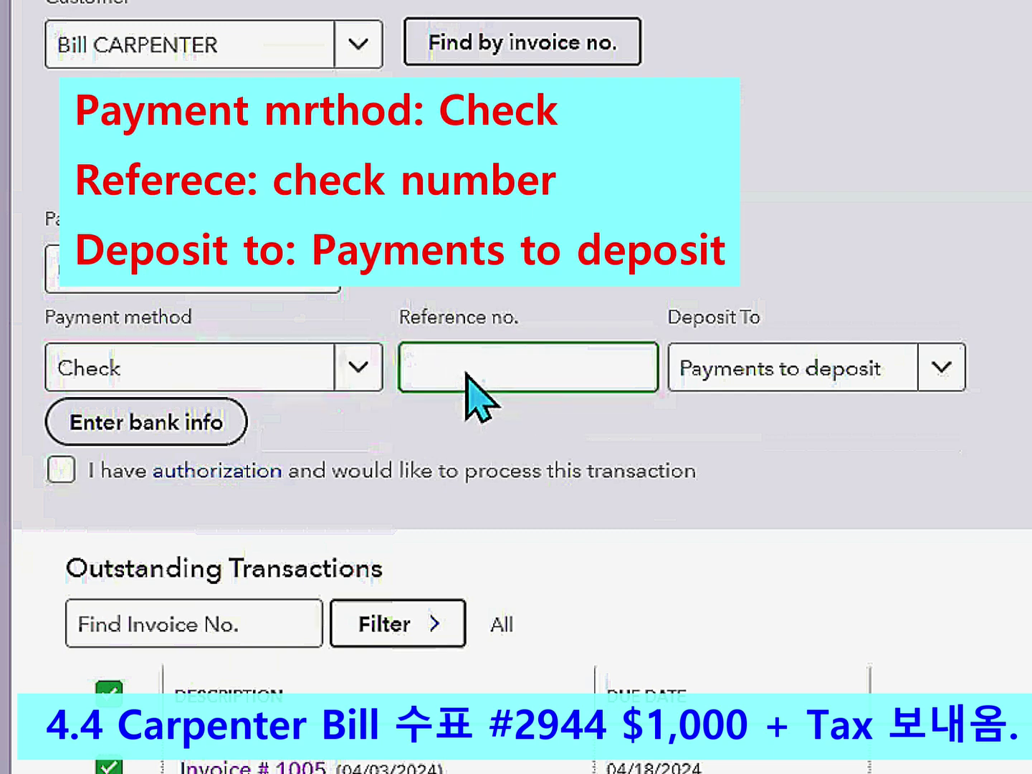
text(2944)
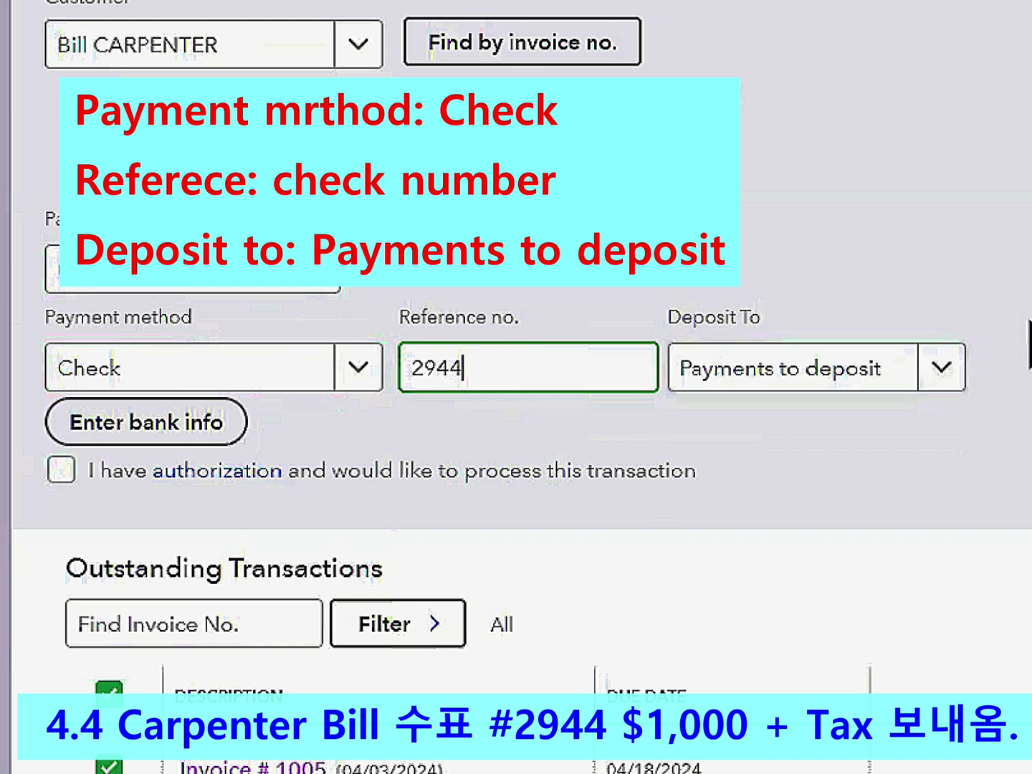
click(942, 369)
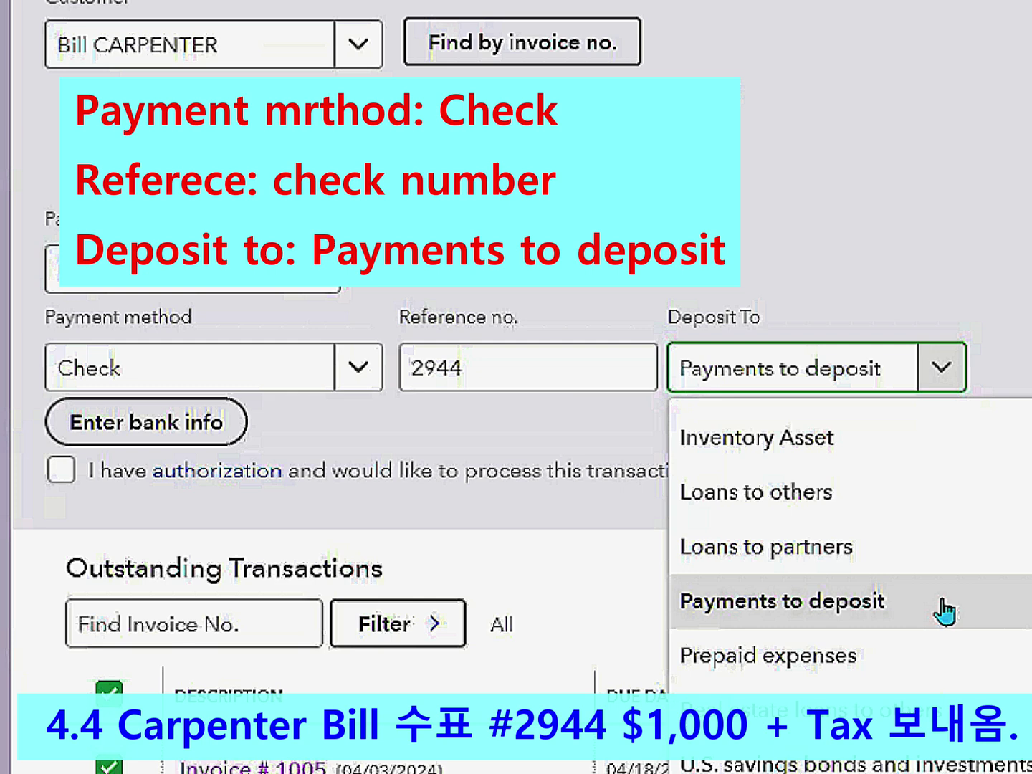
click(868, 604)
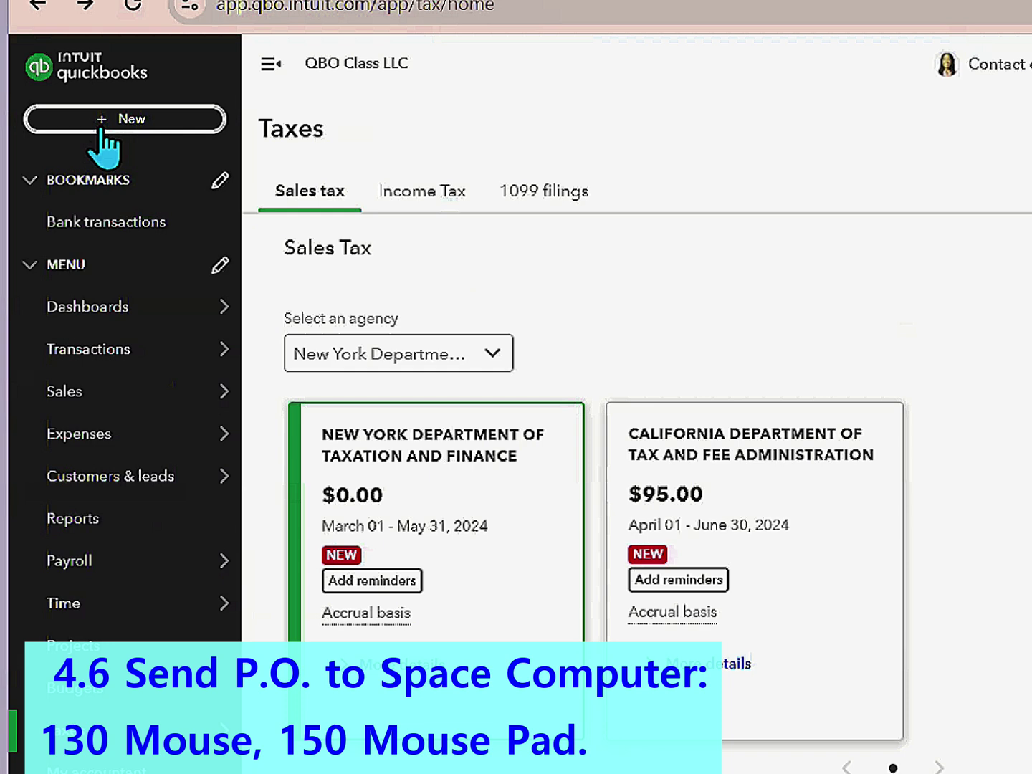
- Start a new purchase order with Space Computer as the vendor
click(101, 128)
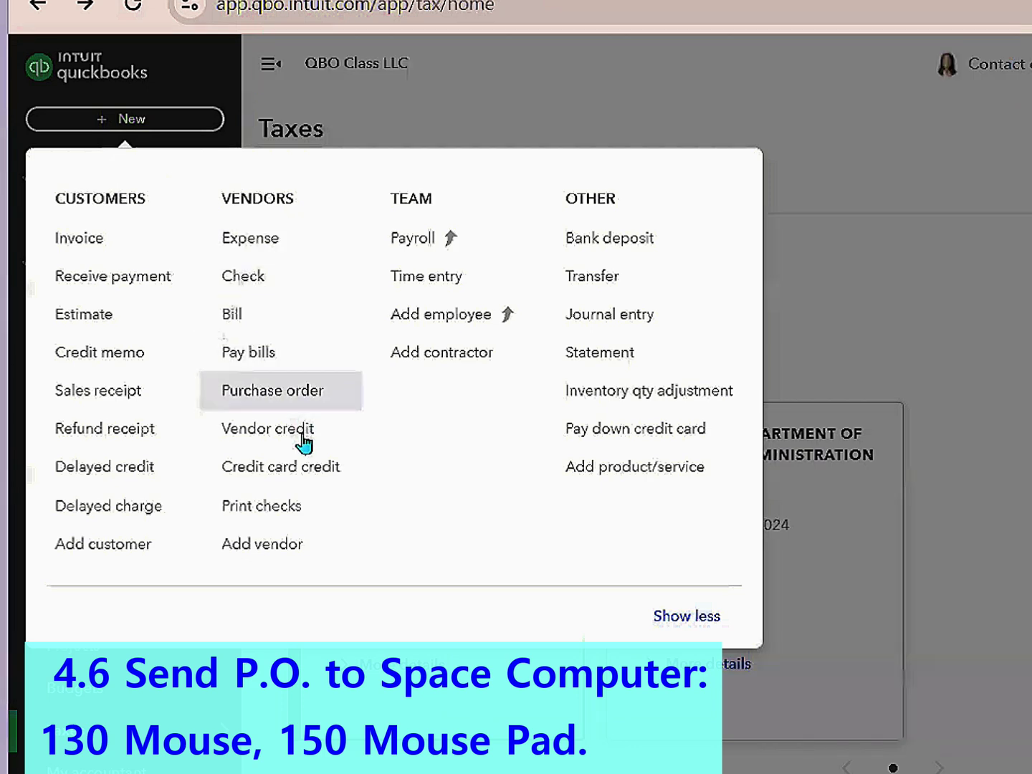
click(294, 406)
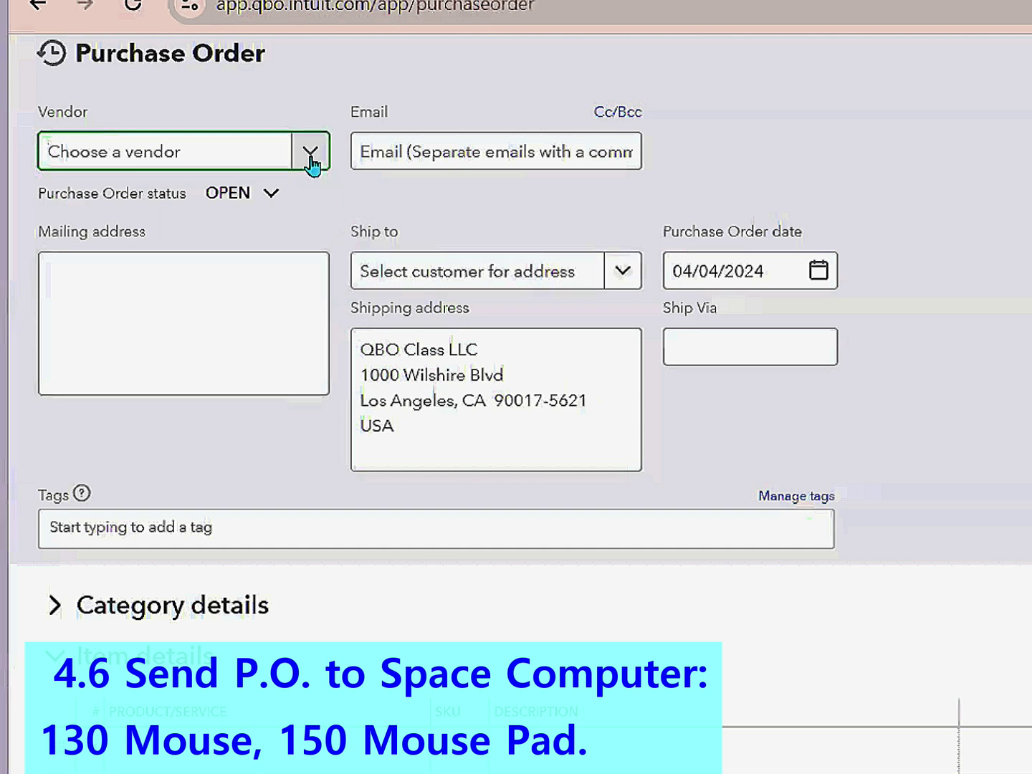
click(309, 158)
scroll(216, 351, down, 5)
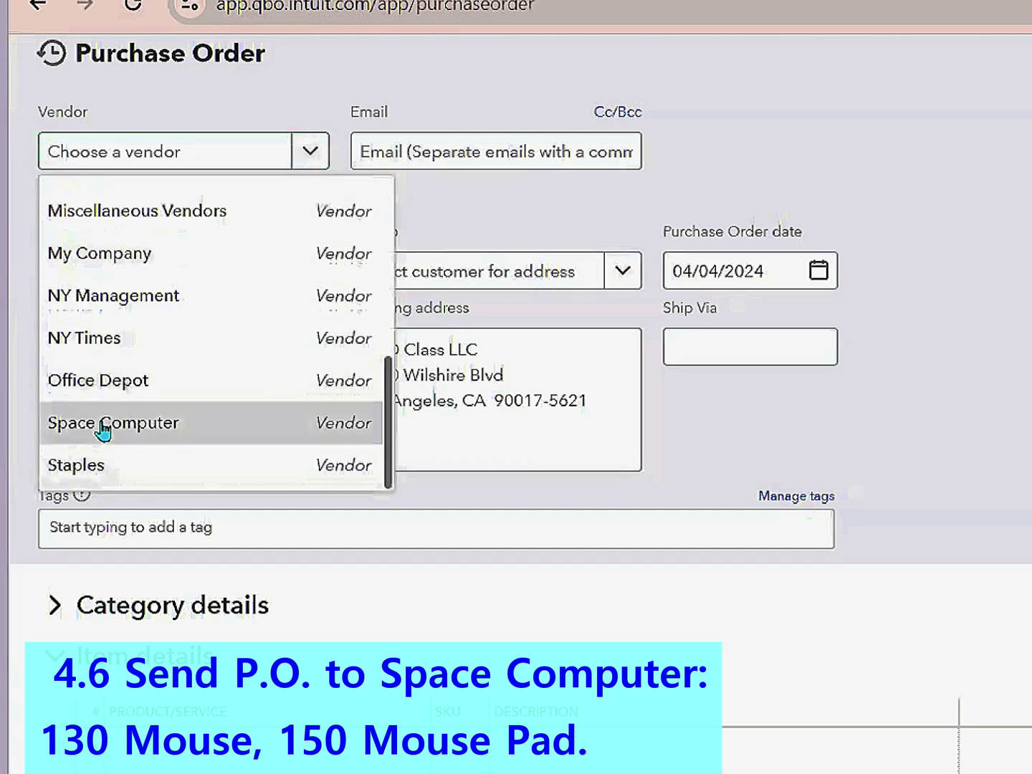
click(72, 425)
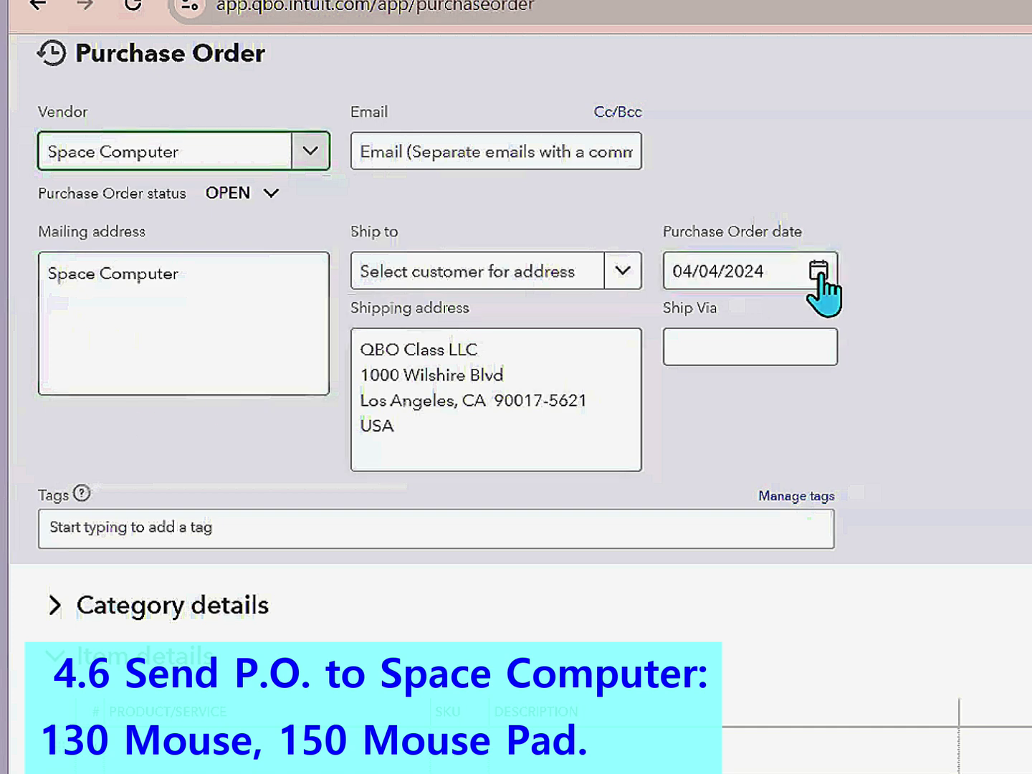
- Date the purchase order 04/06/2024 and ship it to QBO Class LA branch
click(818, 271)
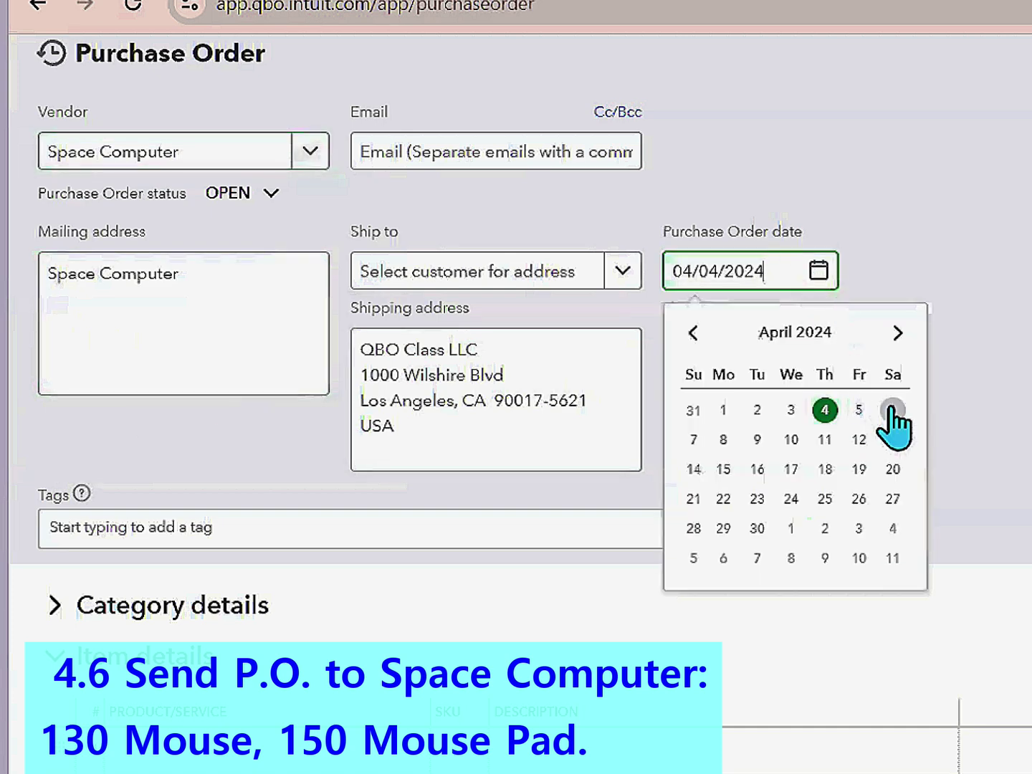
click(894, 414)
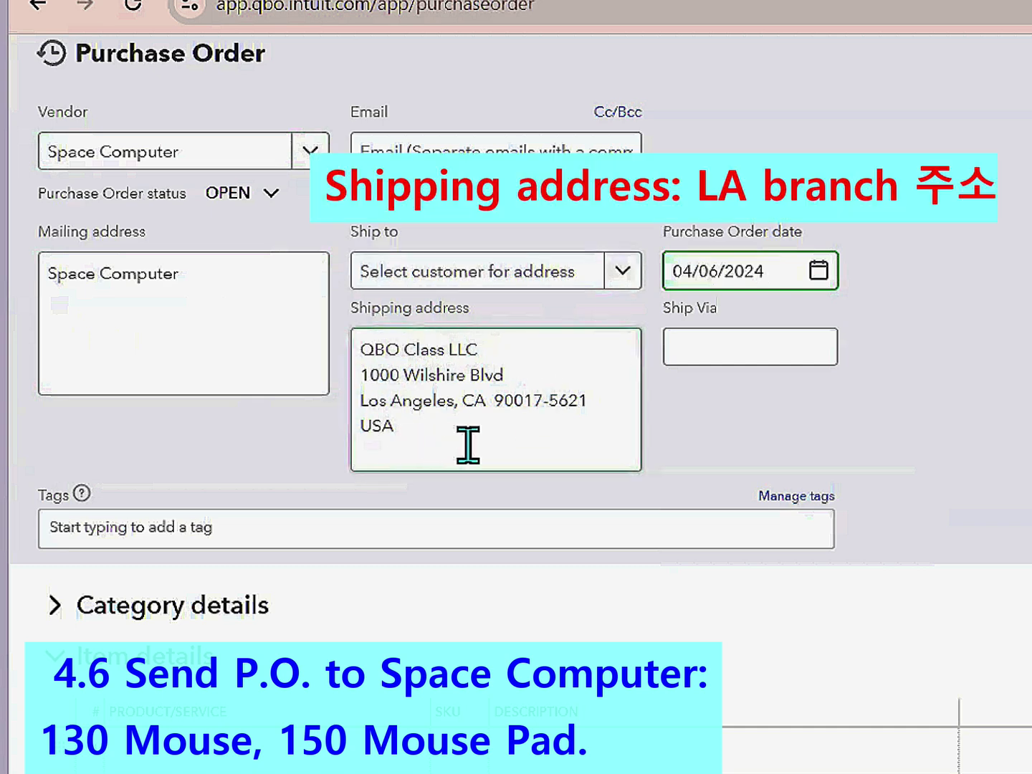
click(623, 280)
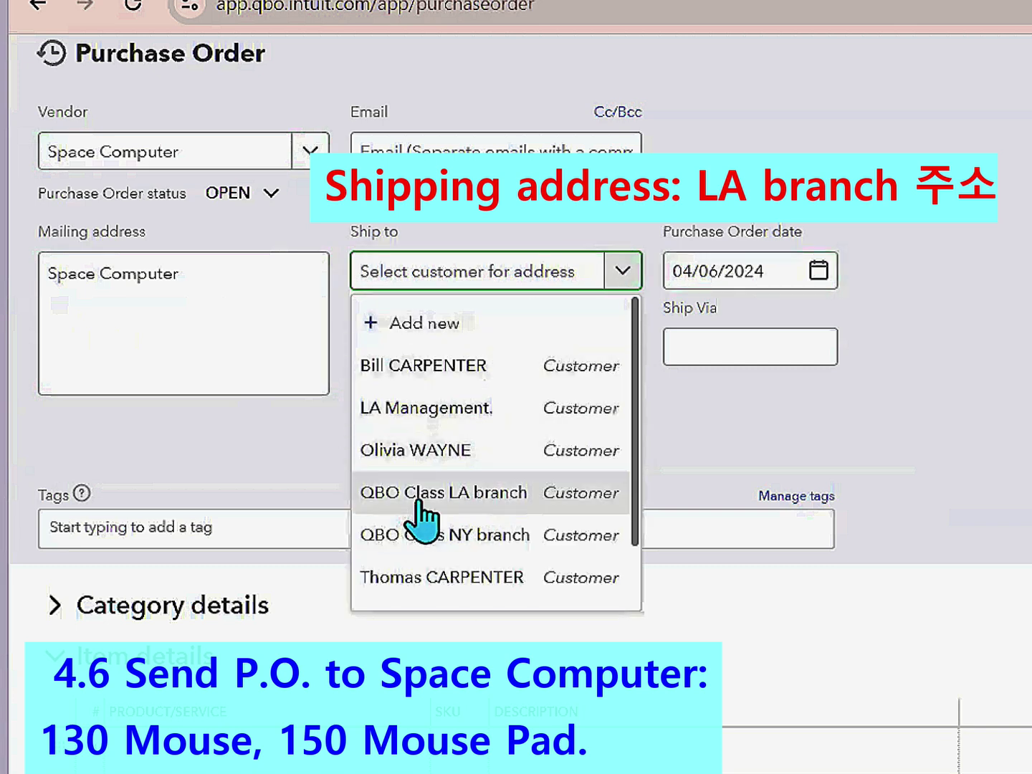
click(491, 506)
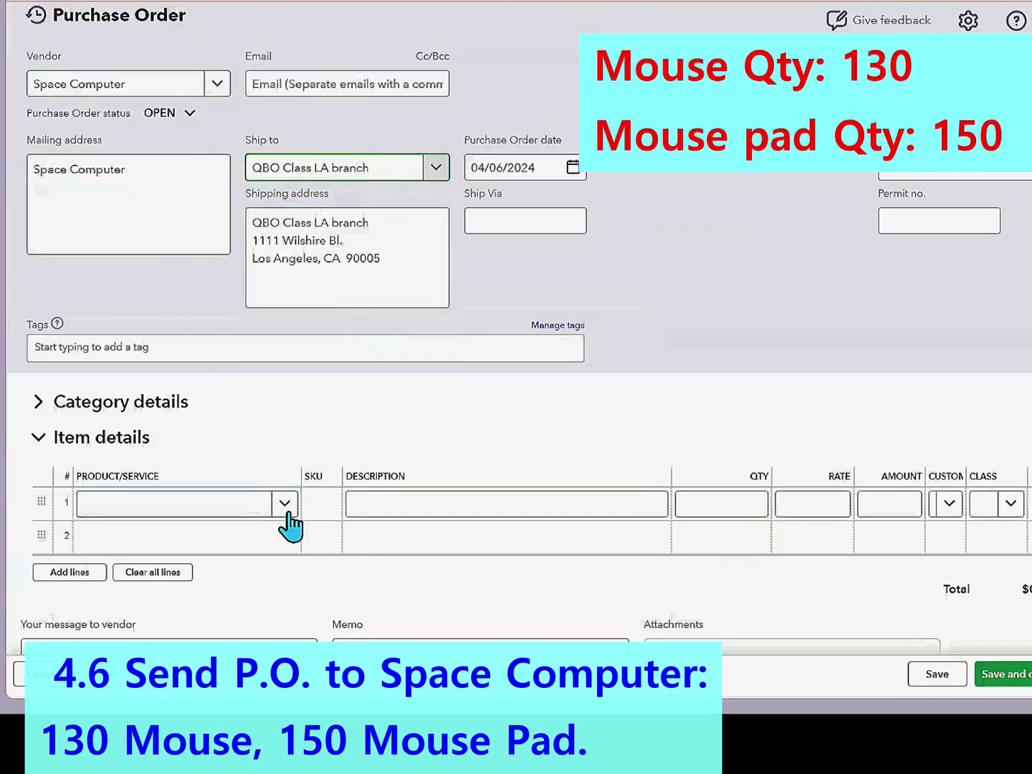
- Fill both item lines with Mouse Pad SMP1, giving line 2 a quantity of 150
click(287, 507)
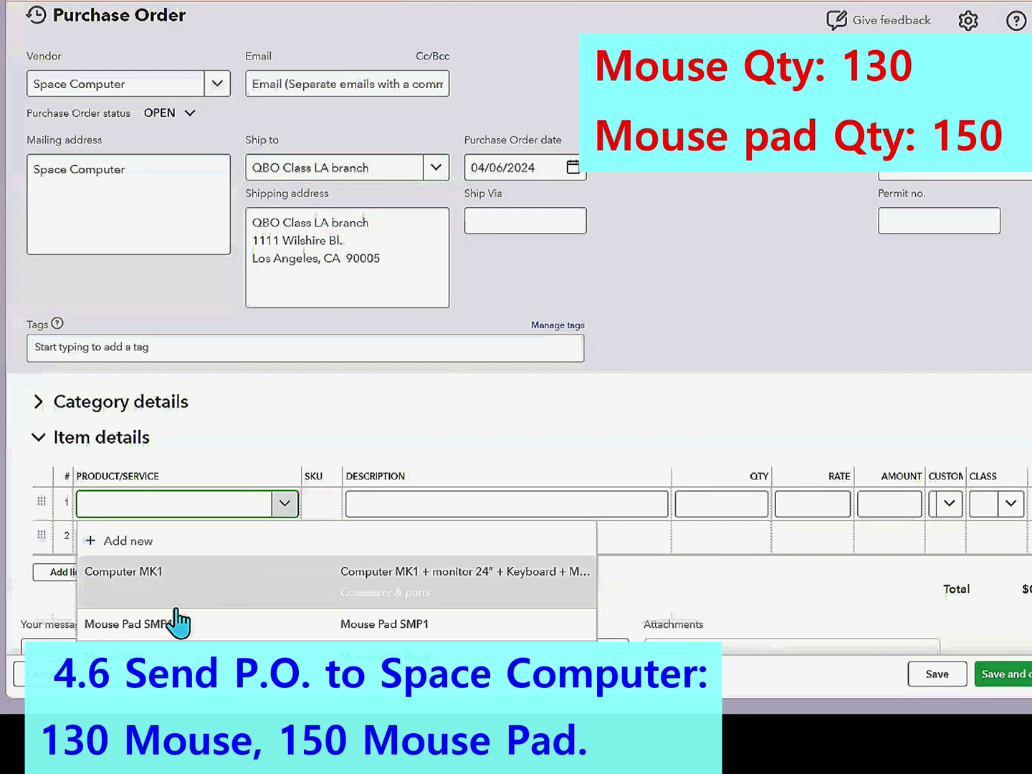
click(157, 623)
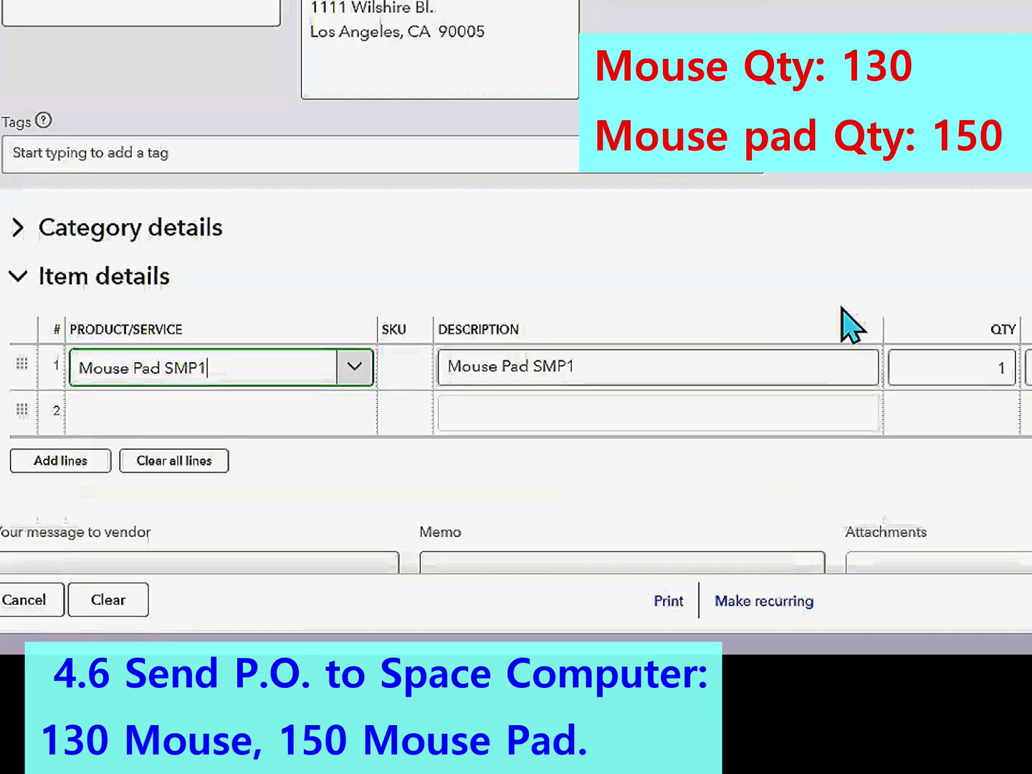
click(954, 368)
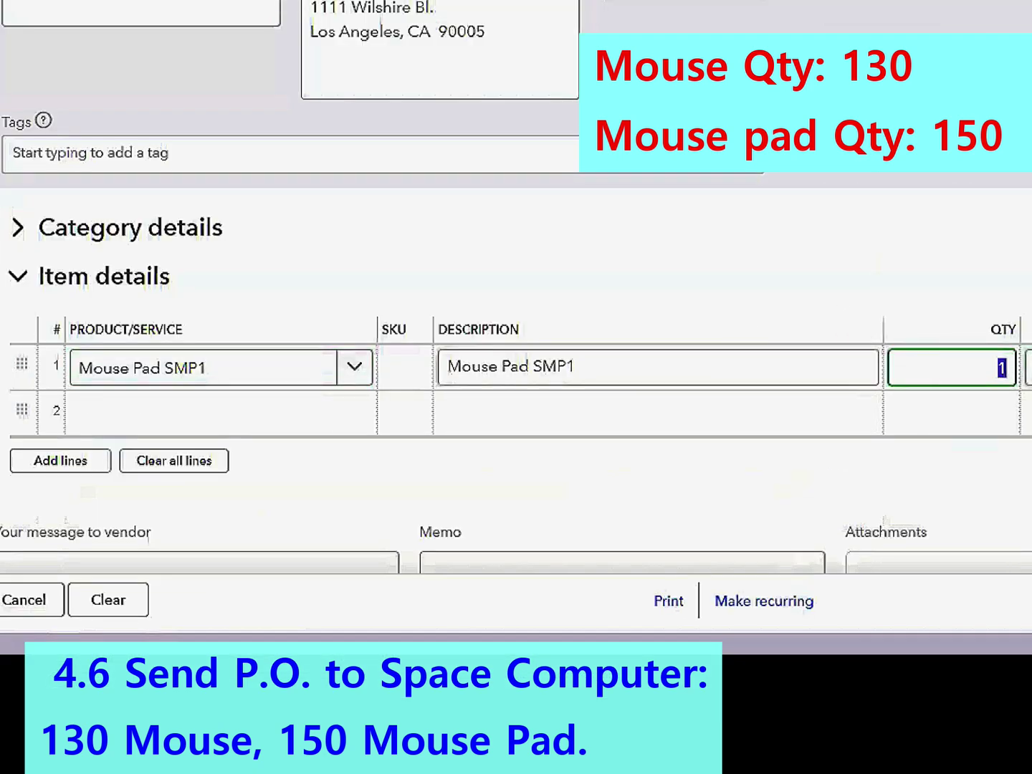
text(130)
click(216, 409)
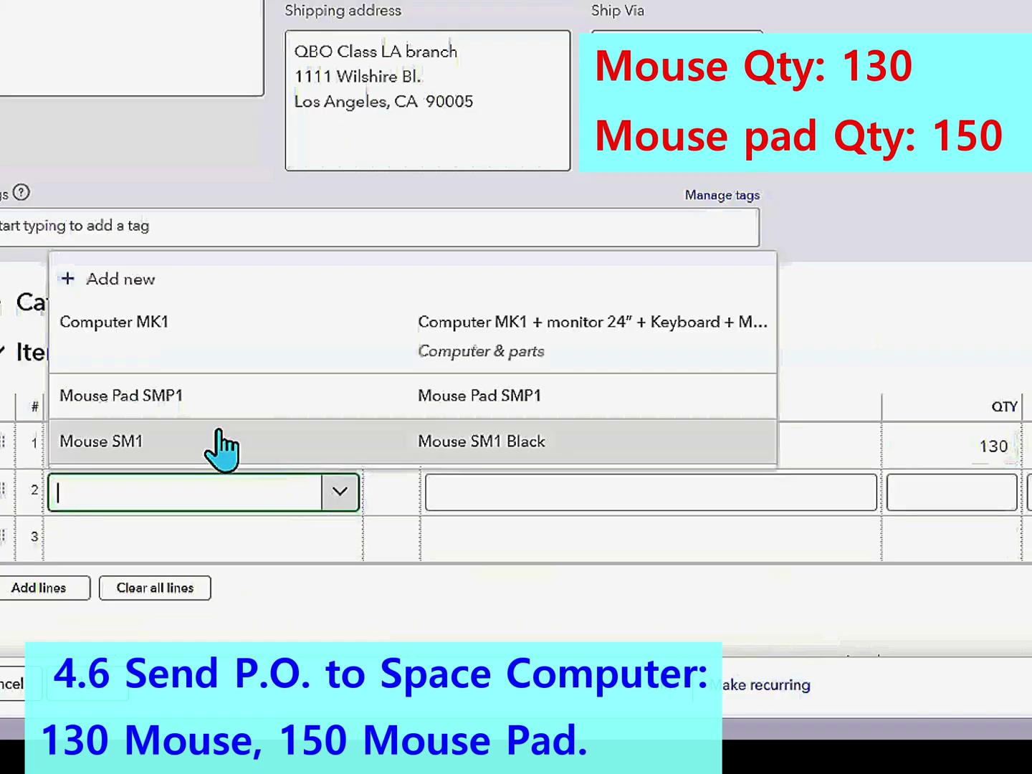
click(177, 416)
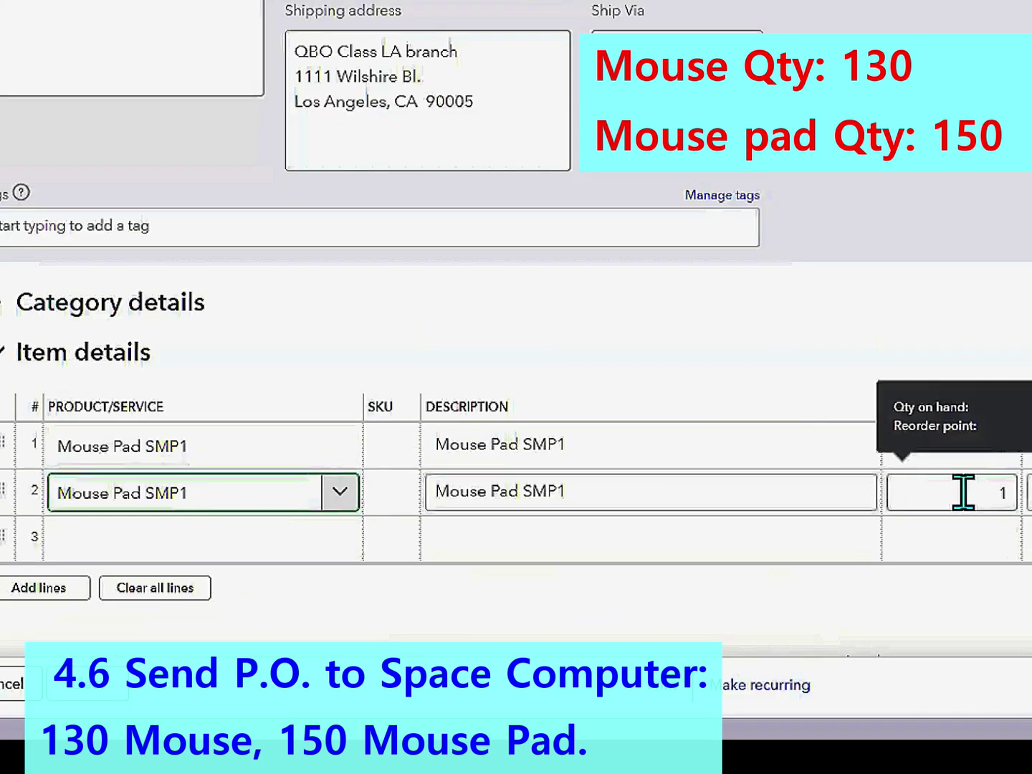
click(963, 492)
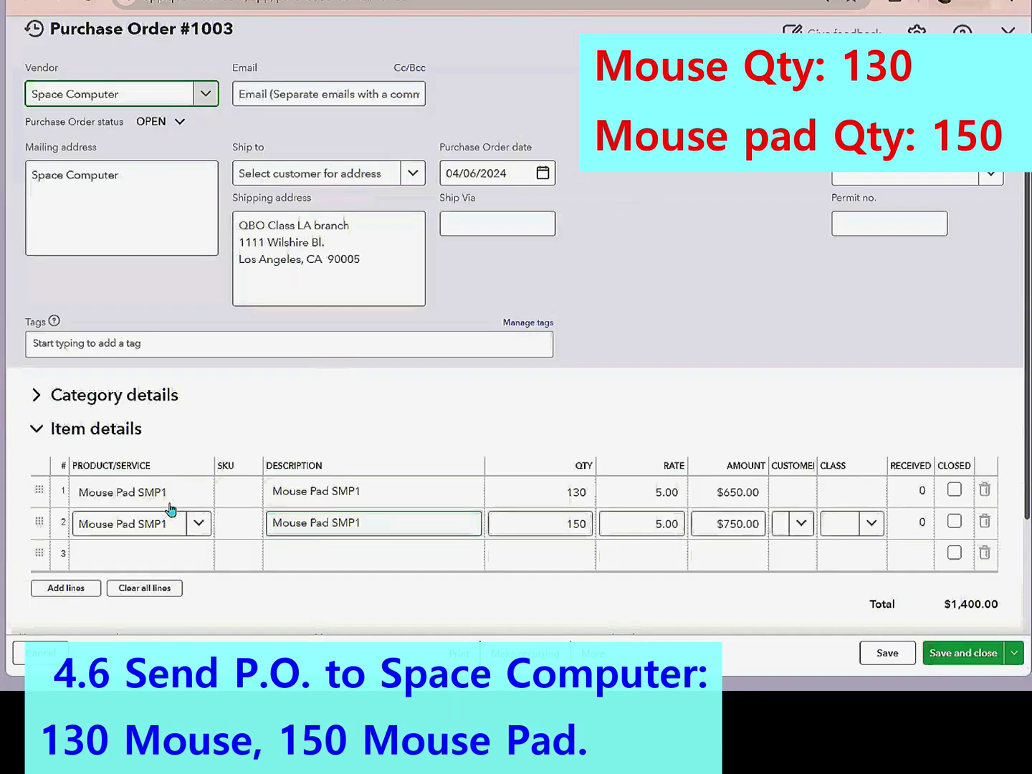
click(235, 453)
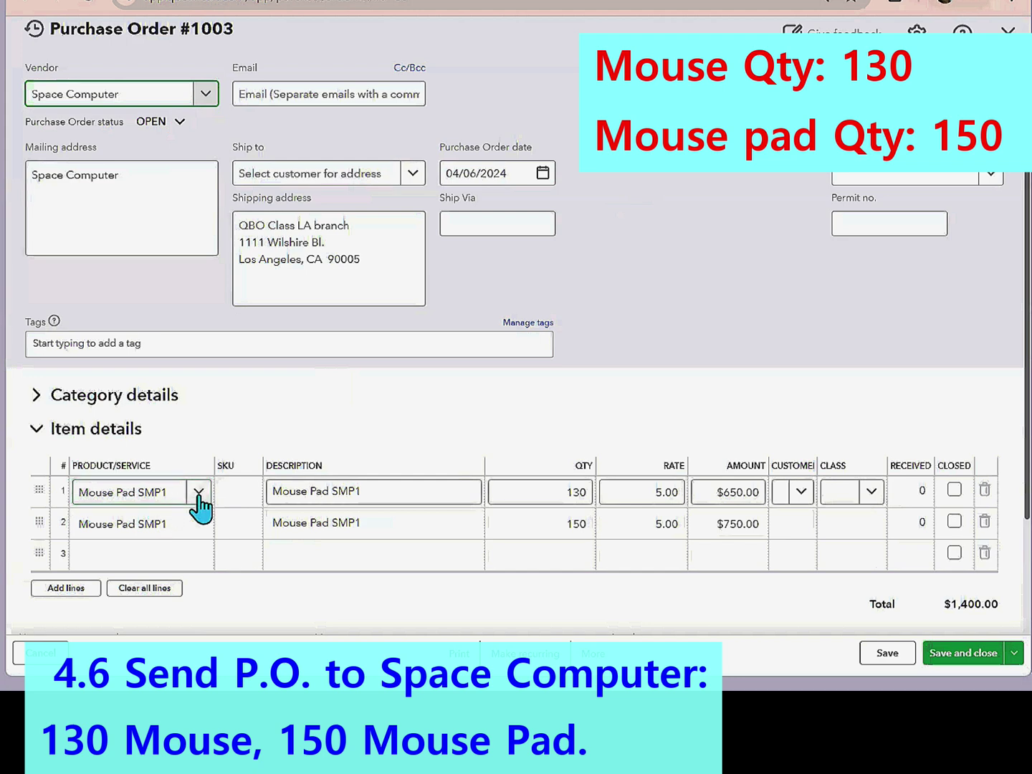
- Change line 1 to Mouse SM1 with a quantity of 130
click(197, 494)
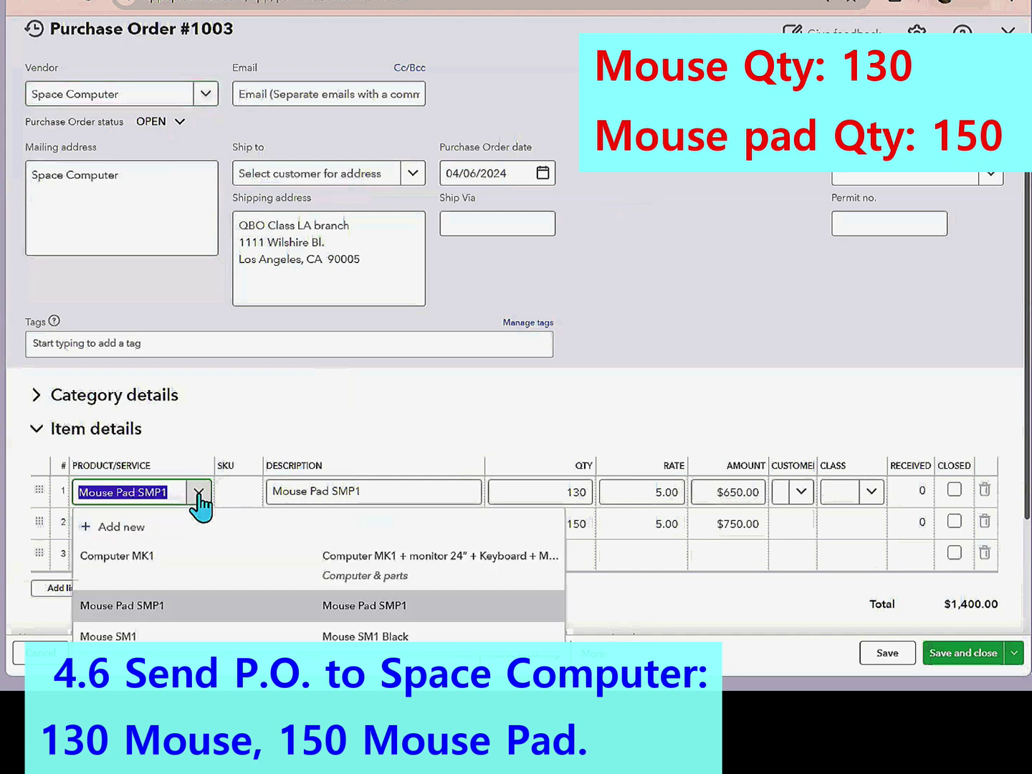
click(144, 635)
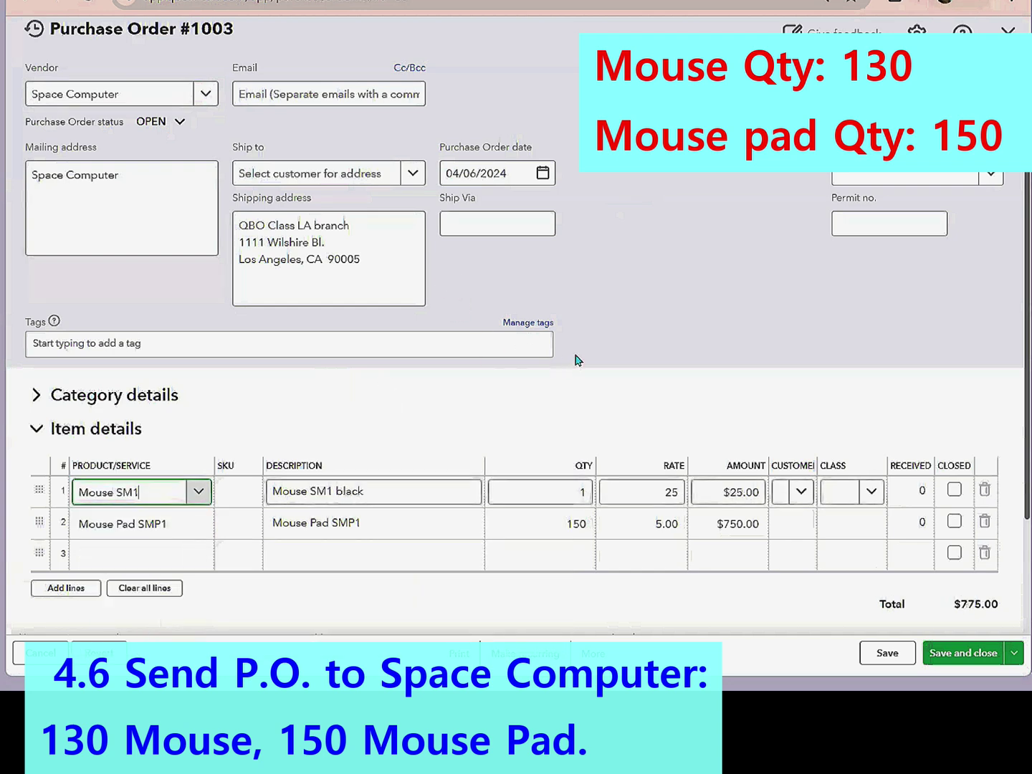
click(573, 491)
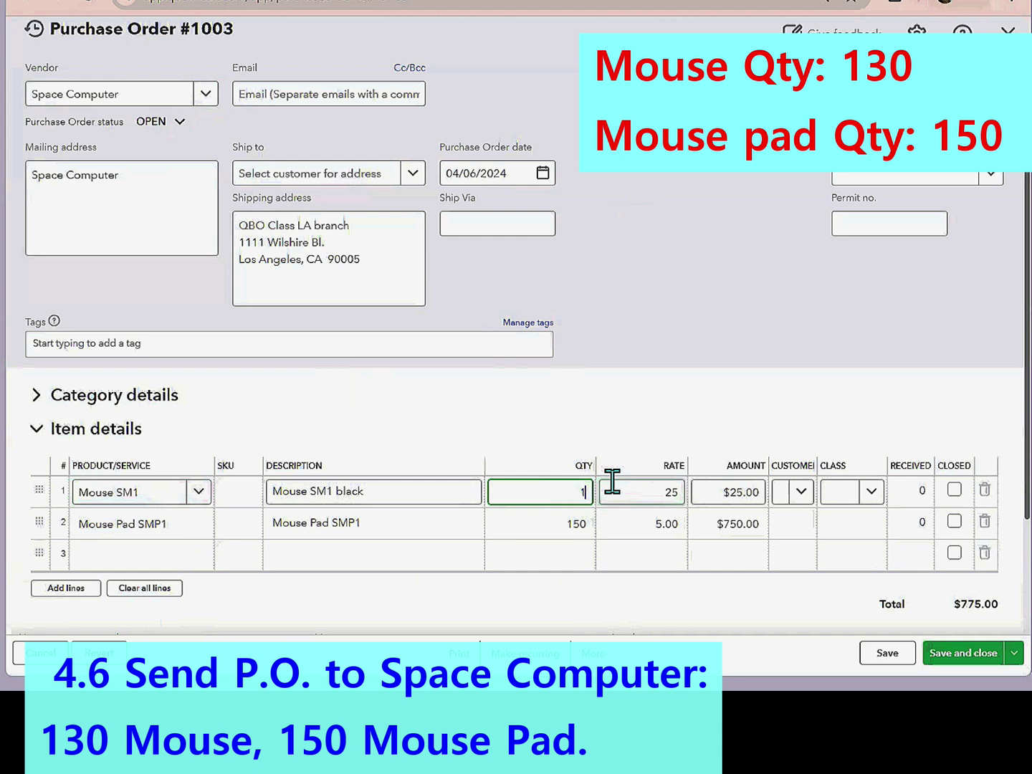
text(30)
click(991, 653)
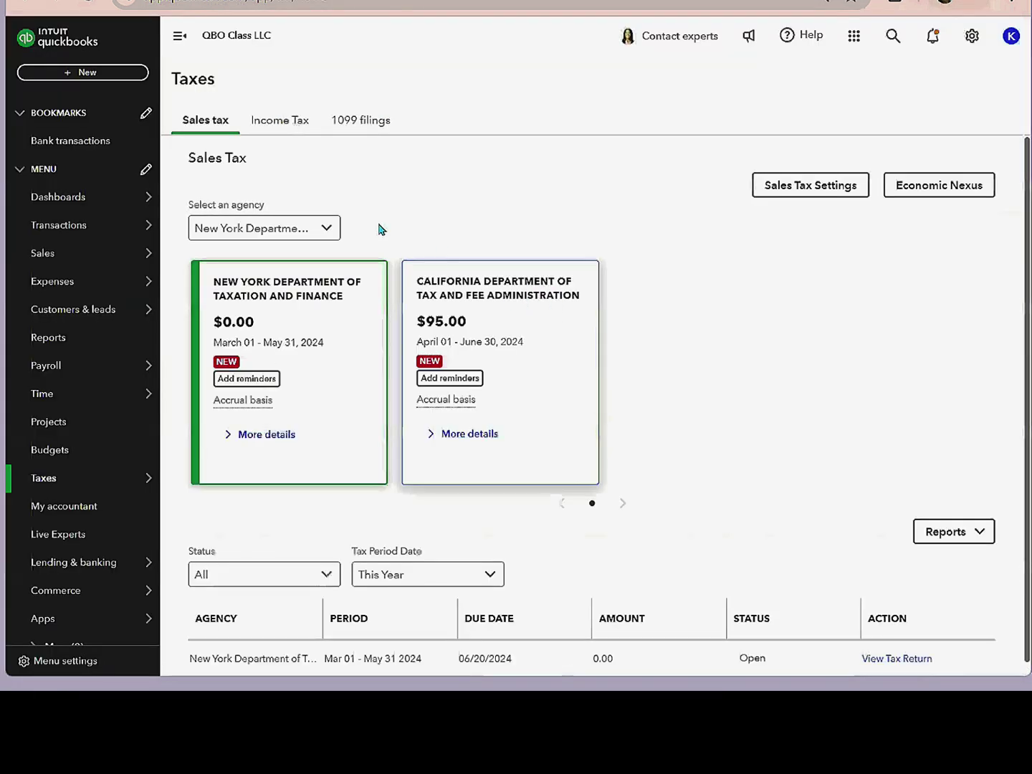
- Create a new bill from Space Computer dated 04/09/2024
click(84, 74)
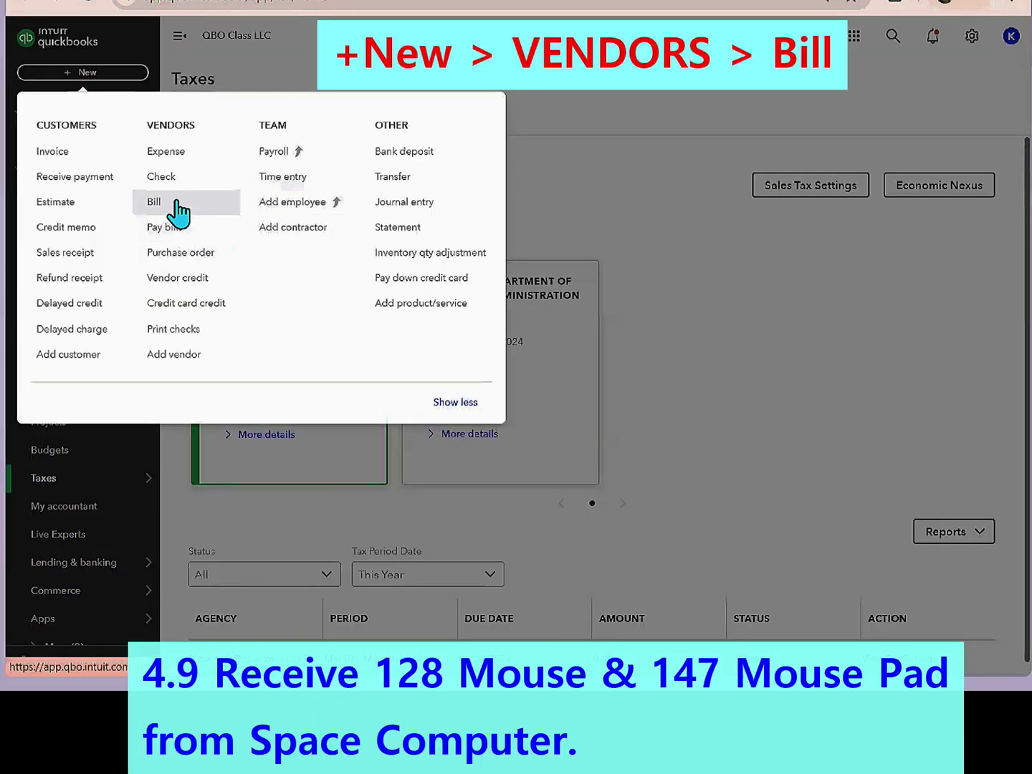
click(185, 207)
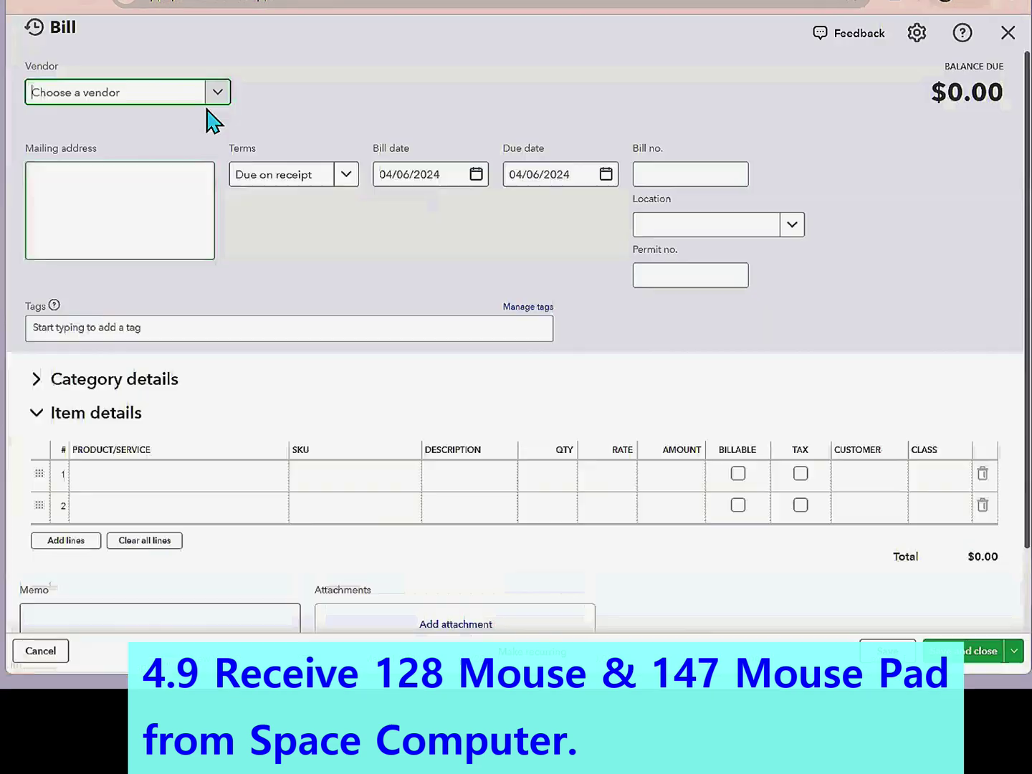
click(164, 96)
text(s)
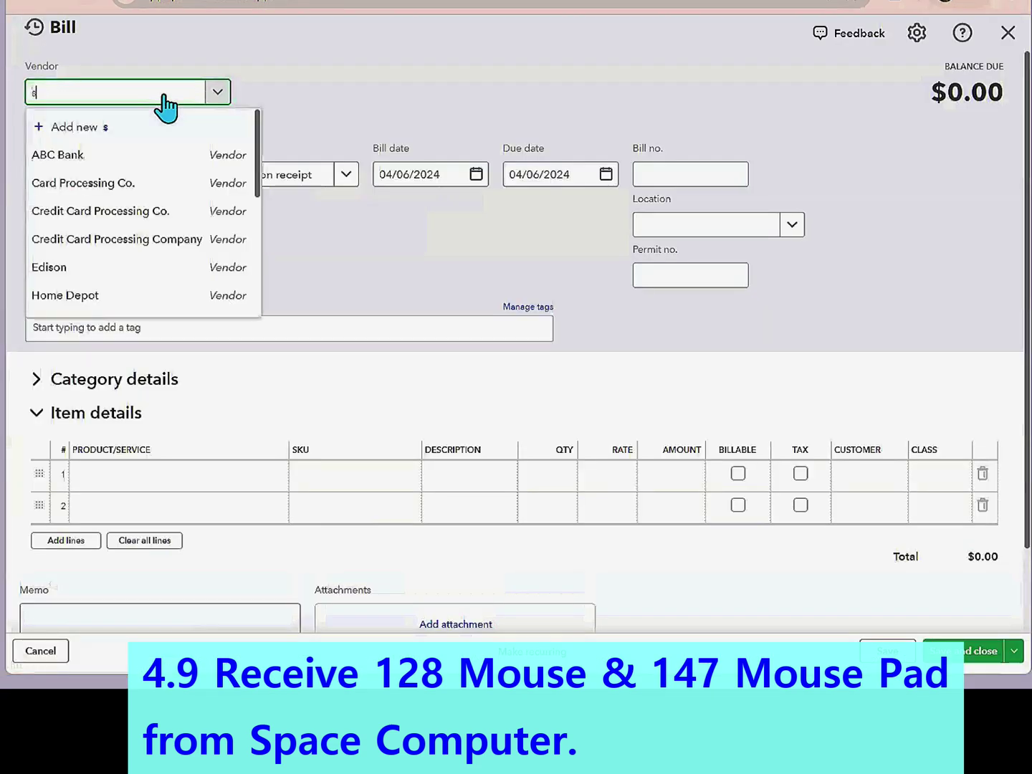
text(p)
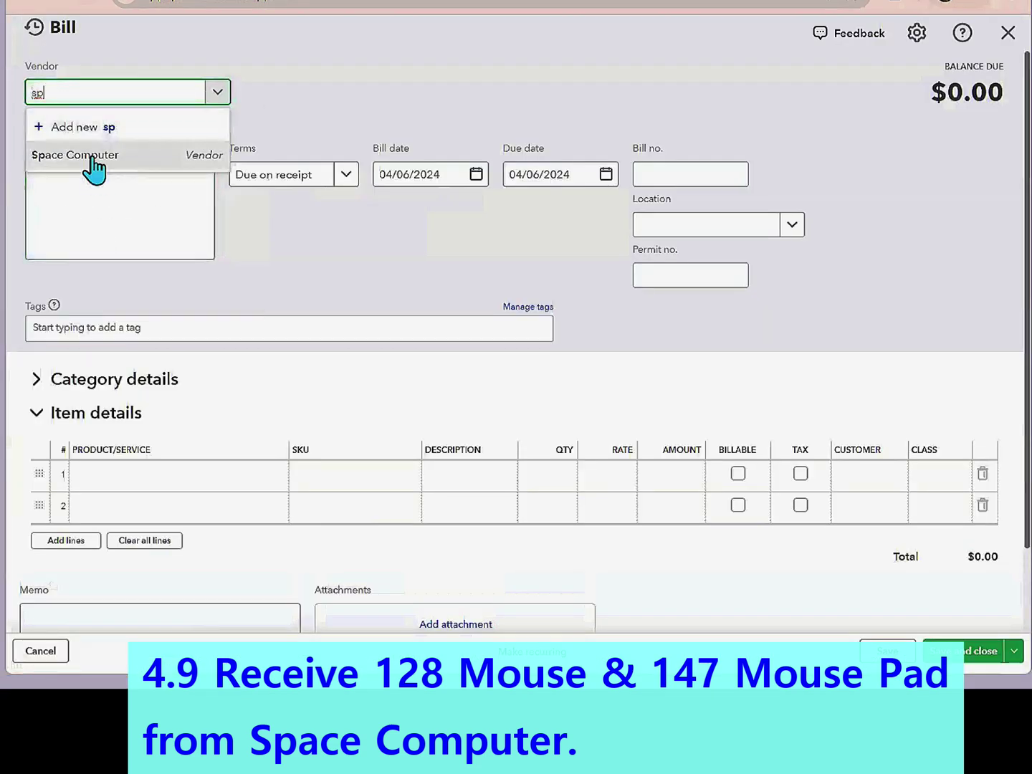
click(94, 168)
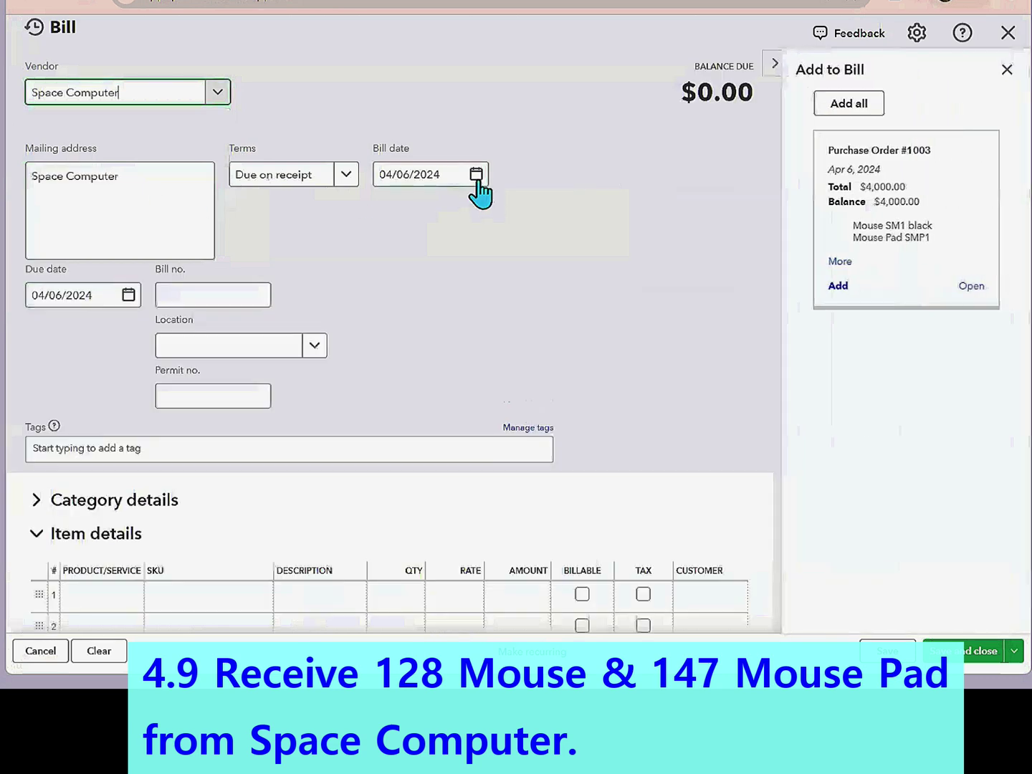
click(476, 175)
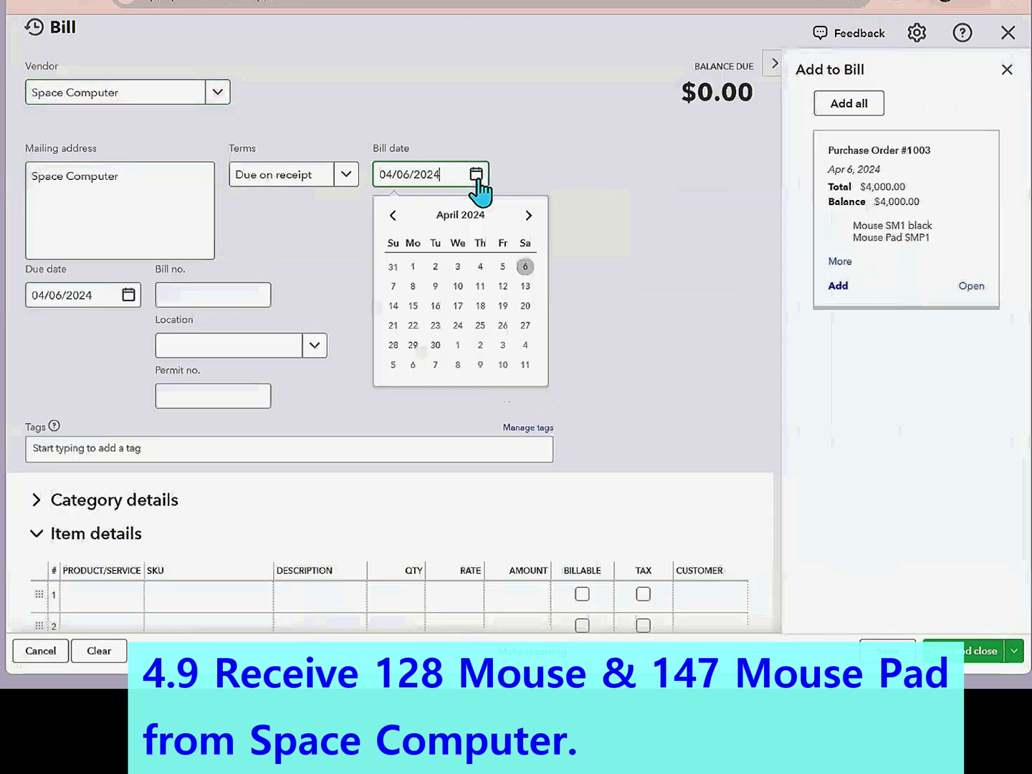
click(436, 287)
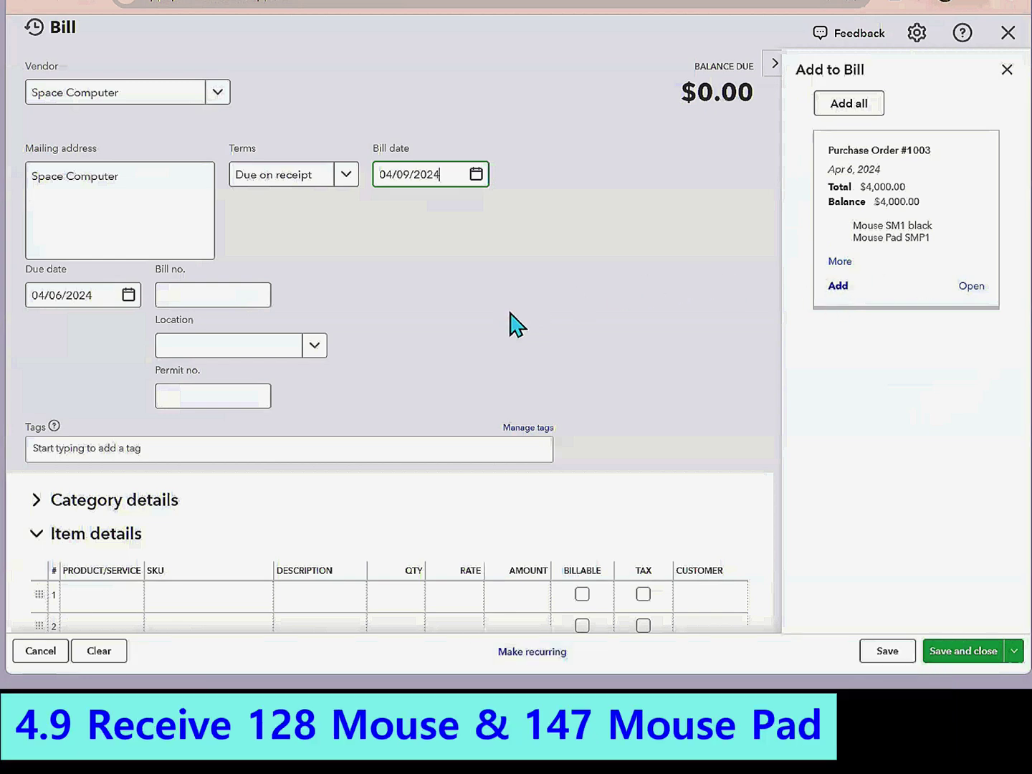
- Add PO #1003's lines and set quantities to 128 Mouse SM1 and 147 Mouse Pad SMP1
click(836, 287)
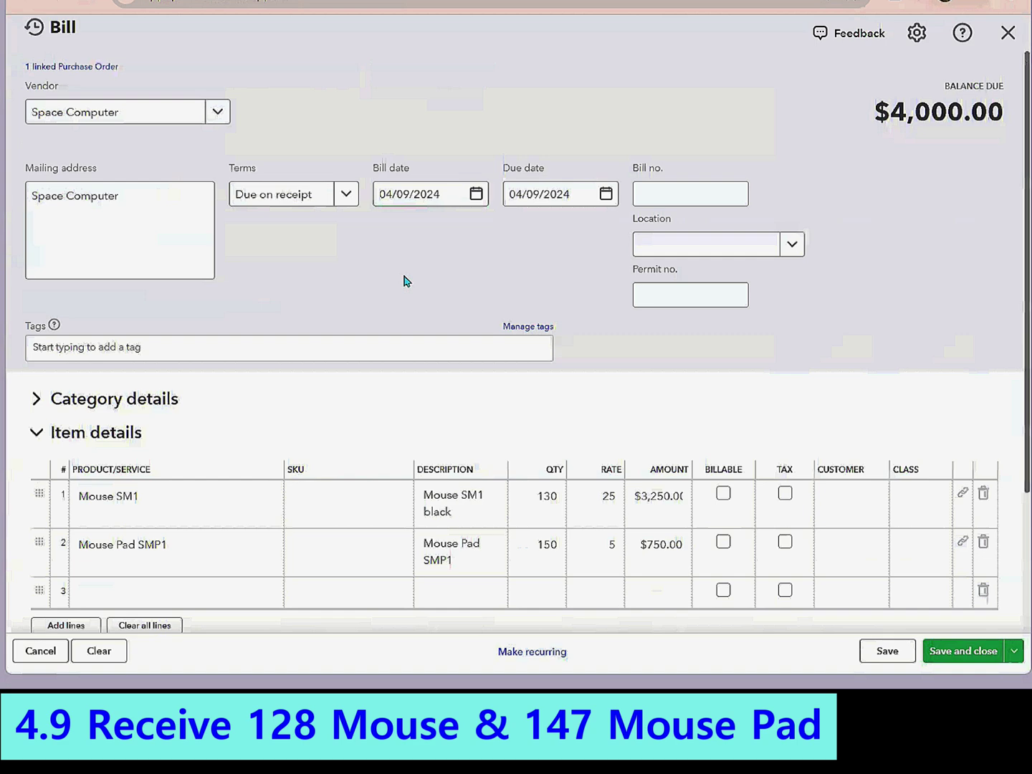
click(191, 525)
click(194, 544)
click(535, 516)
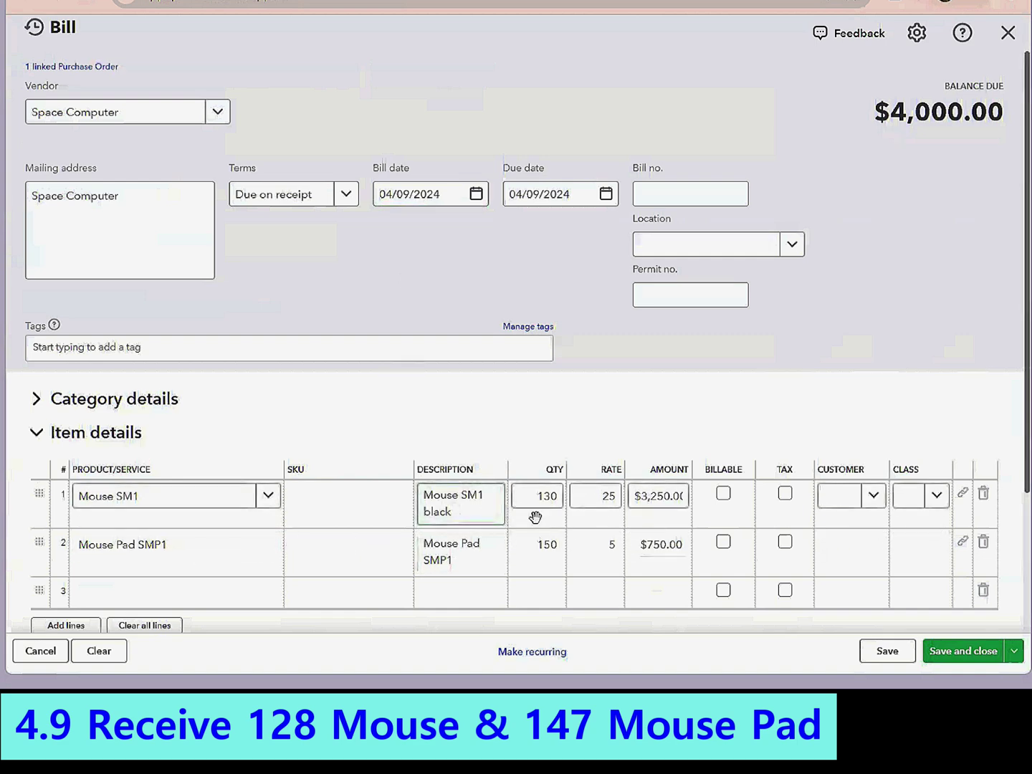
click(521, 540)
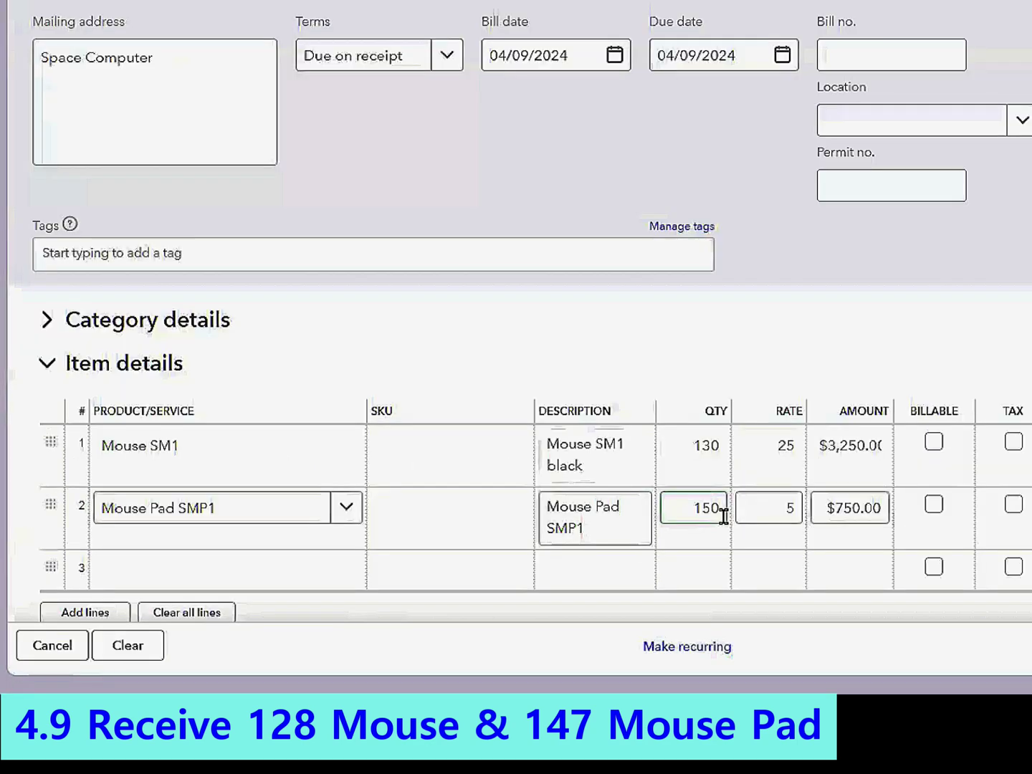
click(519, 501)
click(674, 446)
text(128)
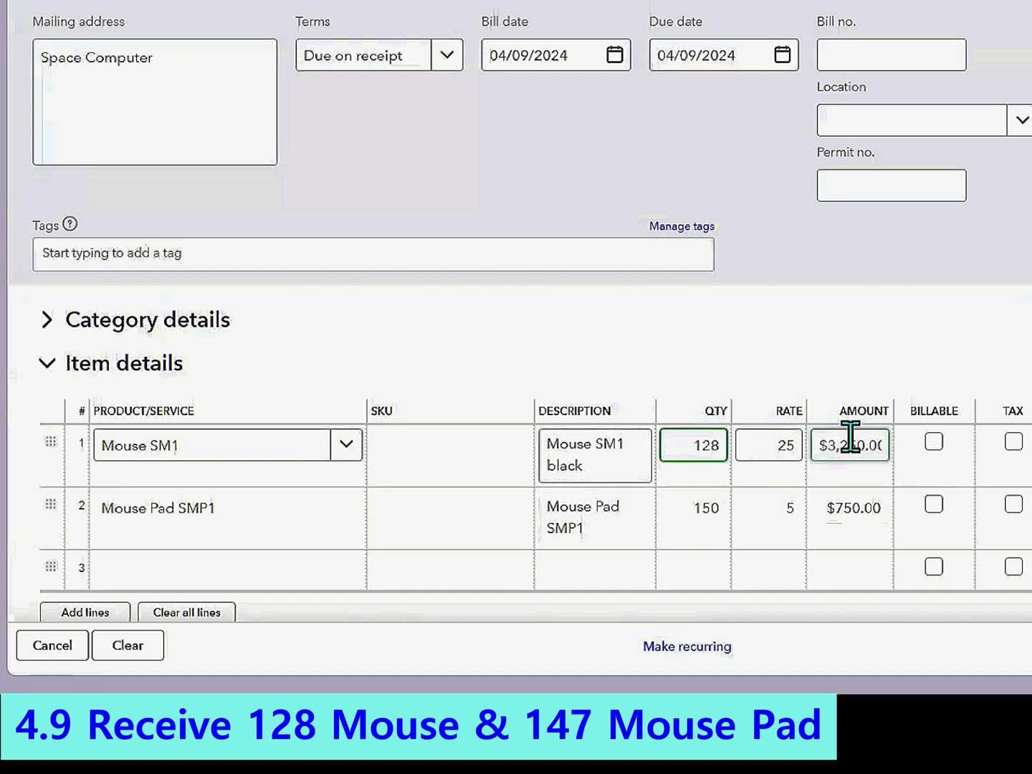
click(642, 511)
click(669, 507)
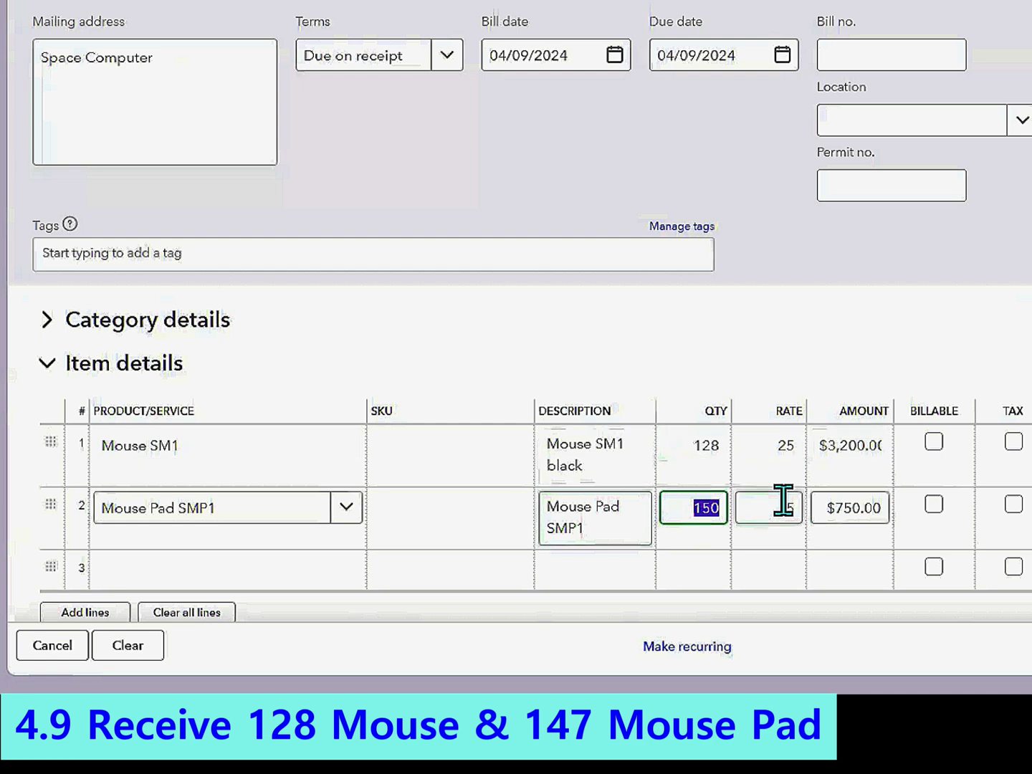
text(147)
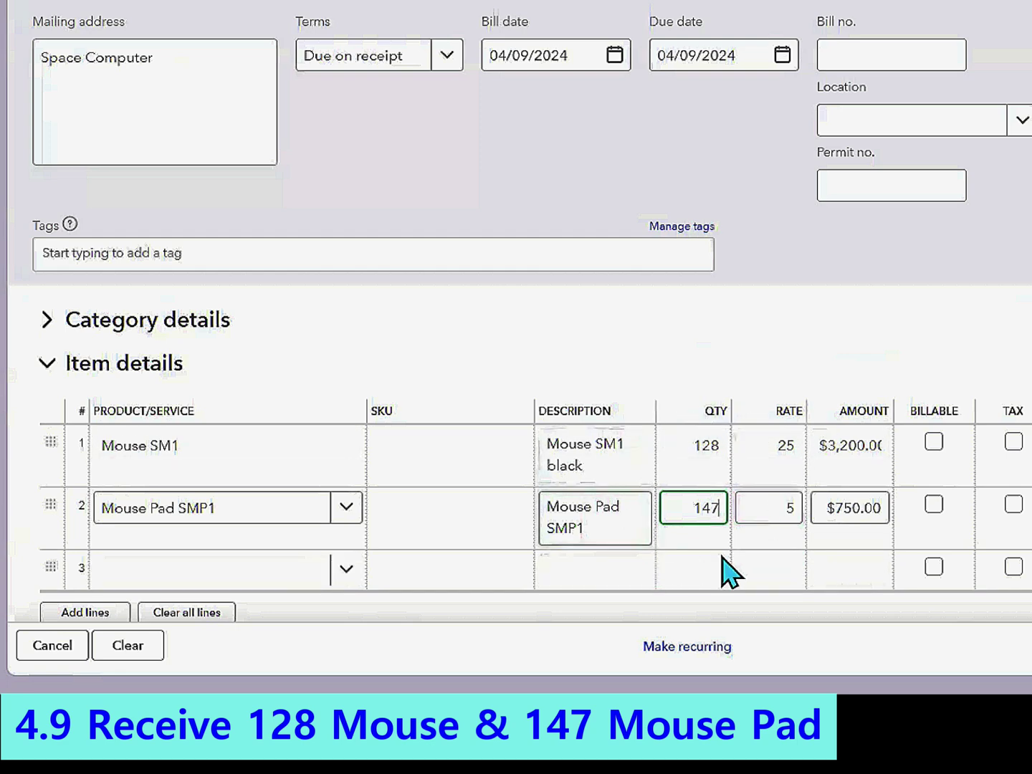
click(816, 387)
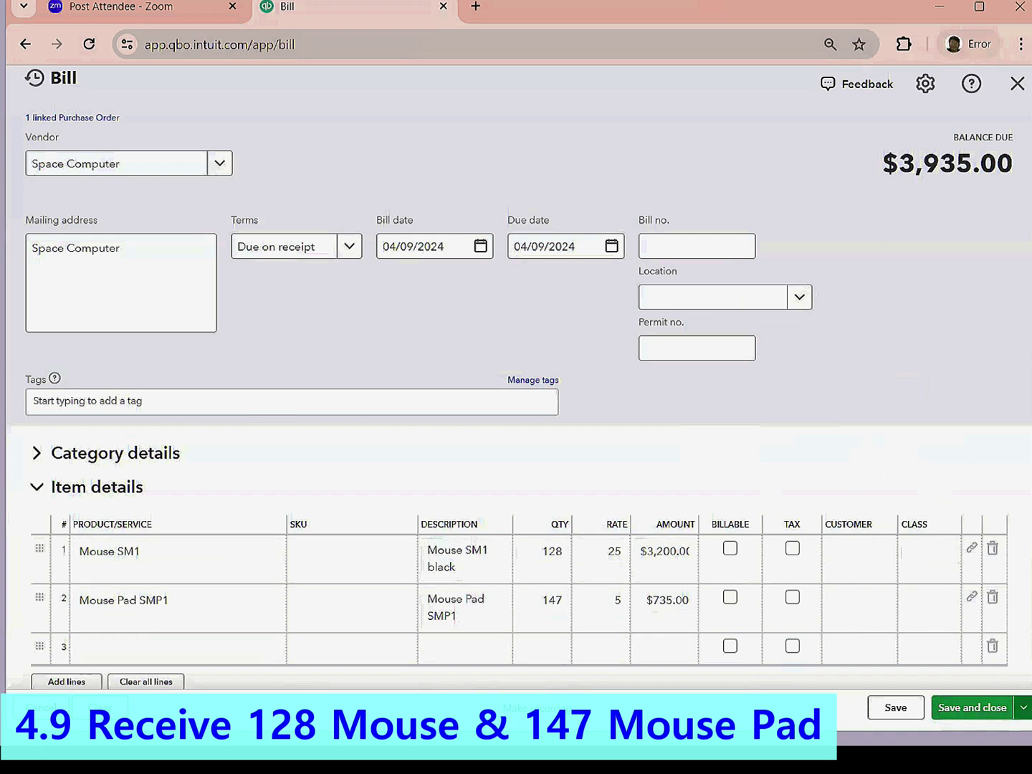
- Save the $3,935.00 bill and start another bill for Space Computer
click(1023, 708)
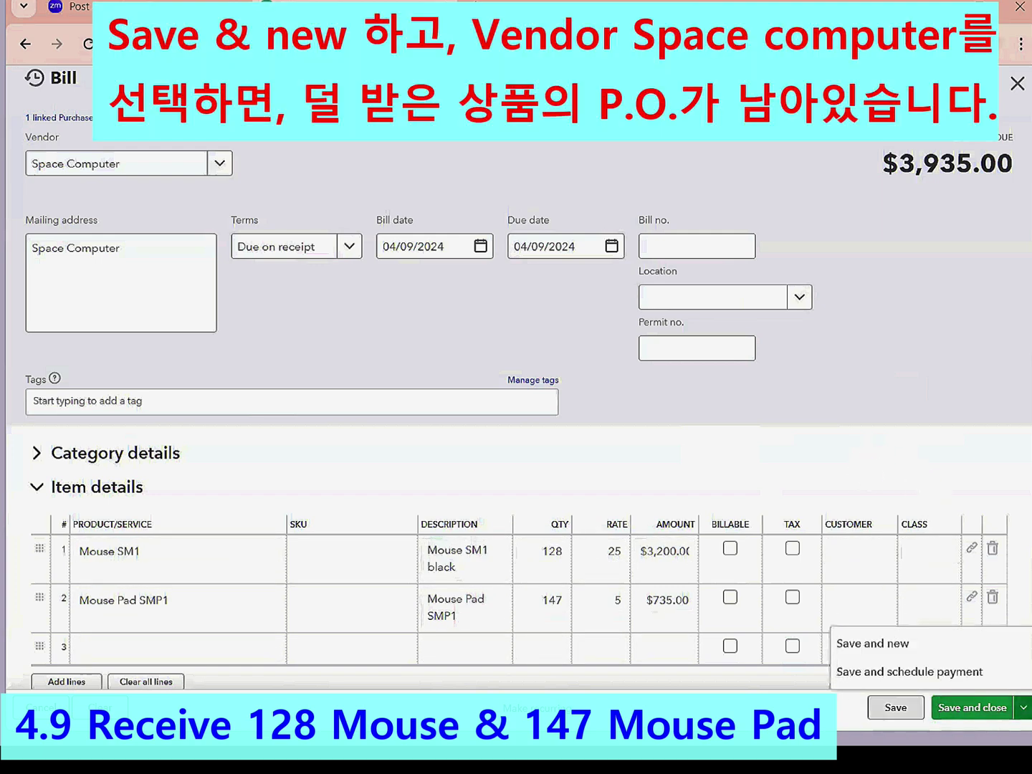
click(889, 644)
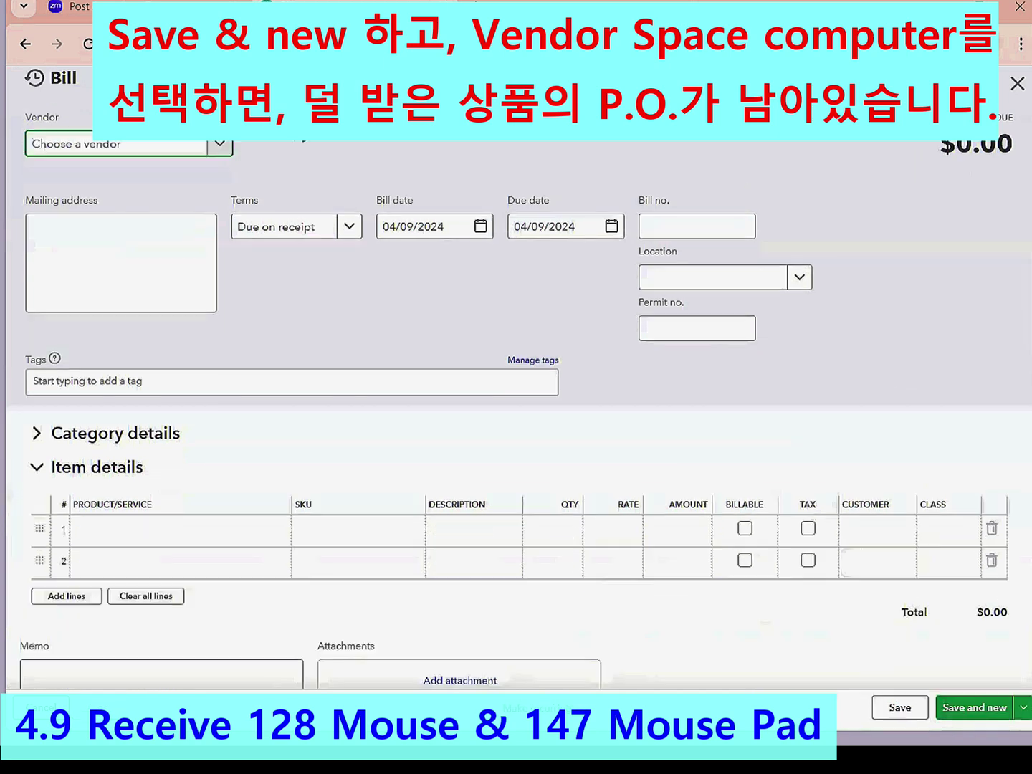
click(220, 147)
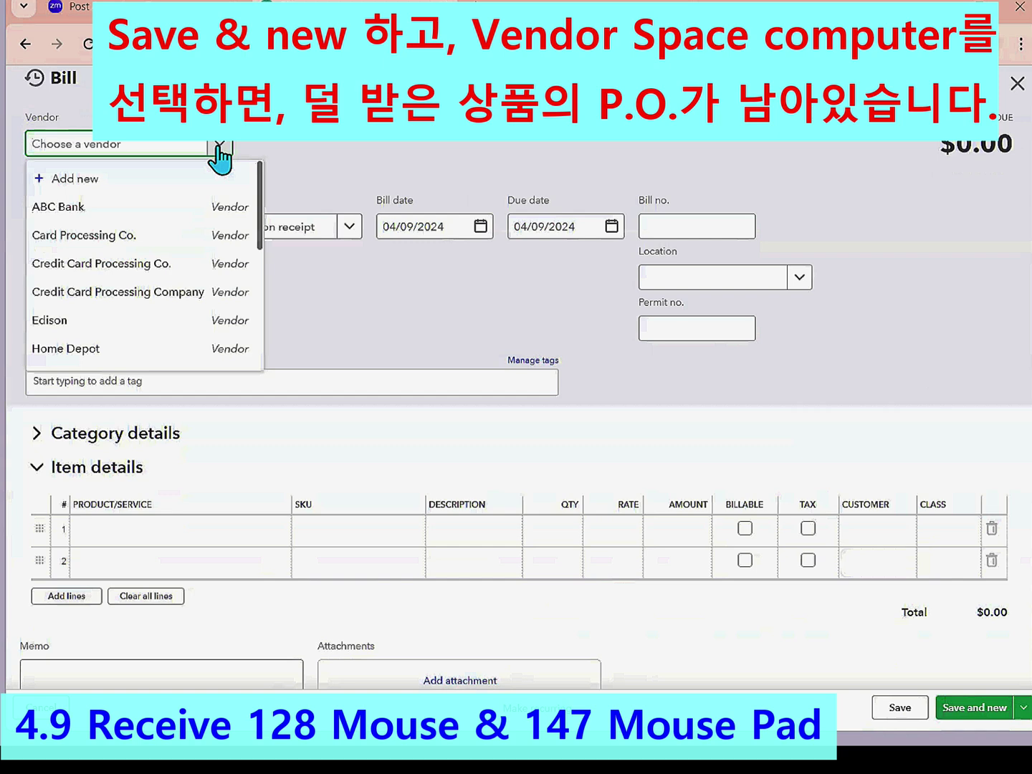
scroll(172, 243, down, 5)
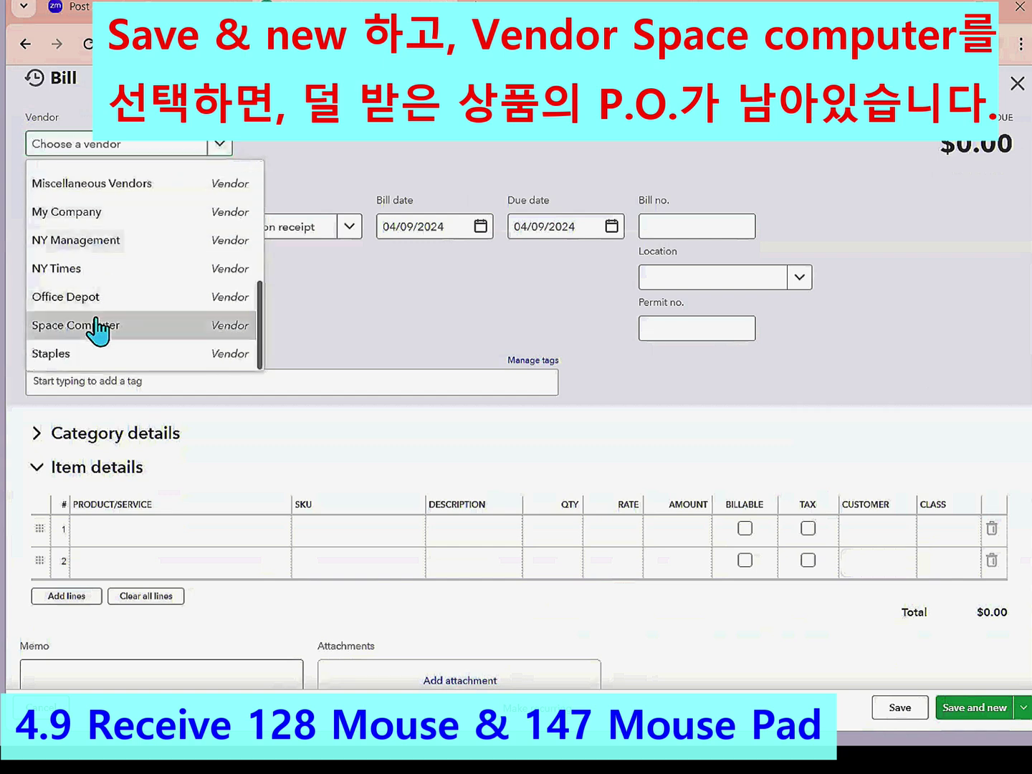
click(100, 325)
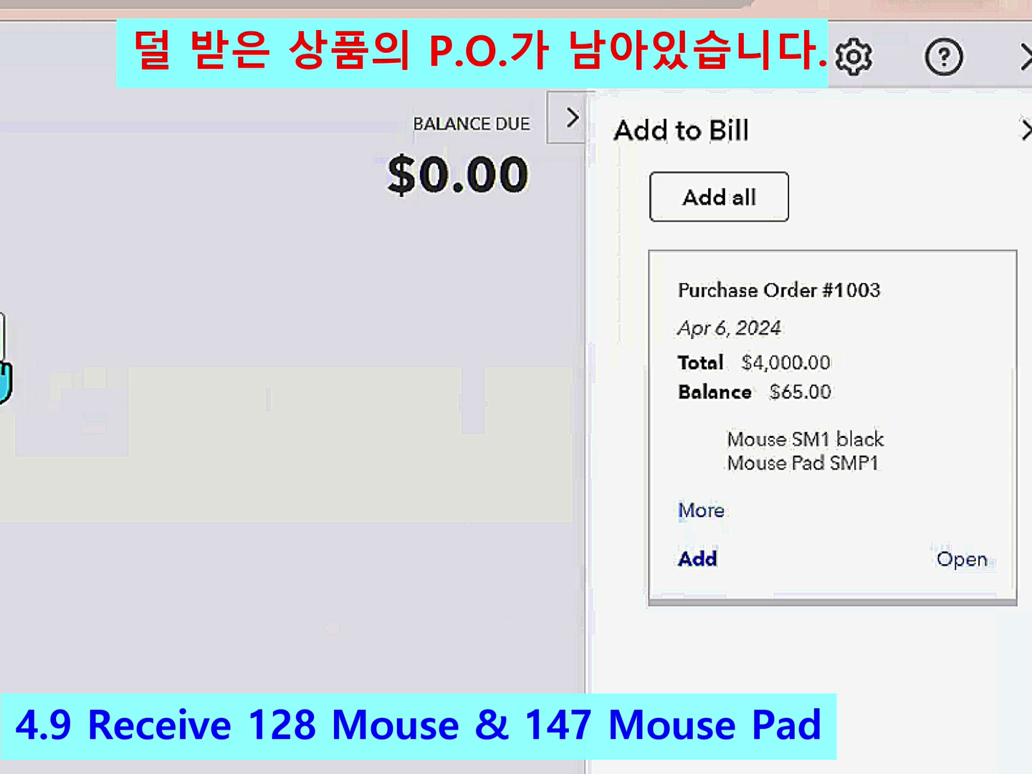
- Add PO #1003's remaining 2 Mouse SM1 and 3 Mouse Pad SMP1, totalling $65.00
click(3, 320)
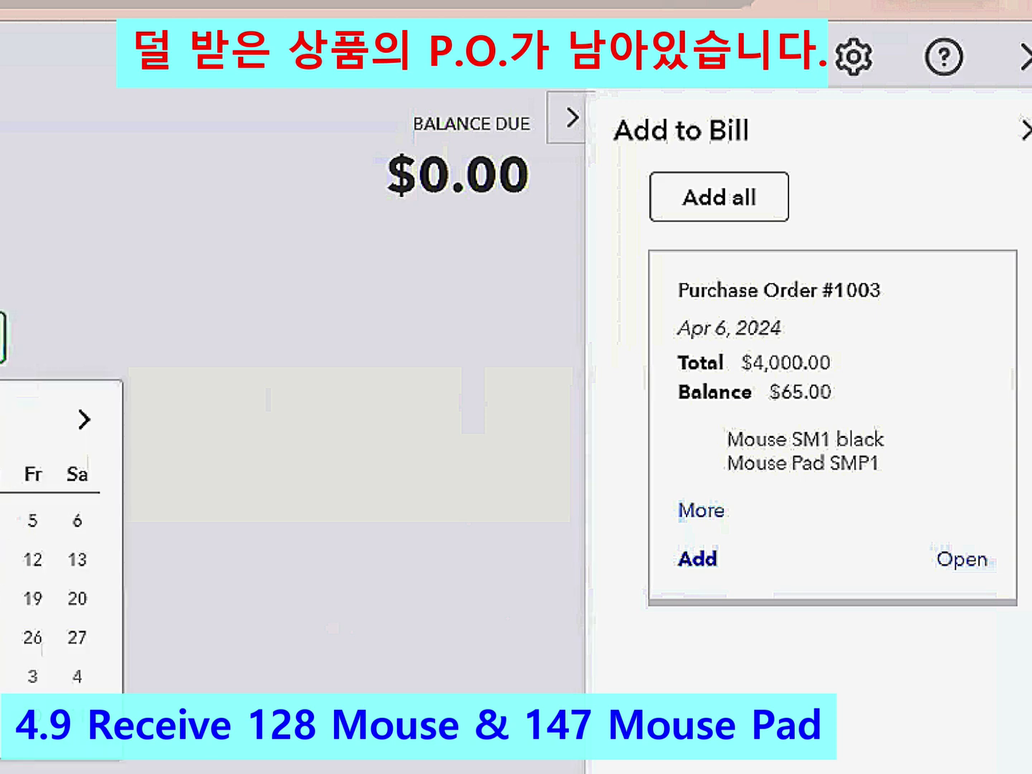
click(2, 560)
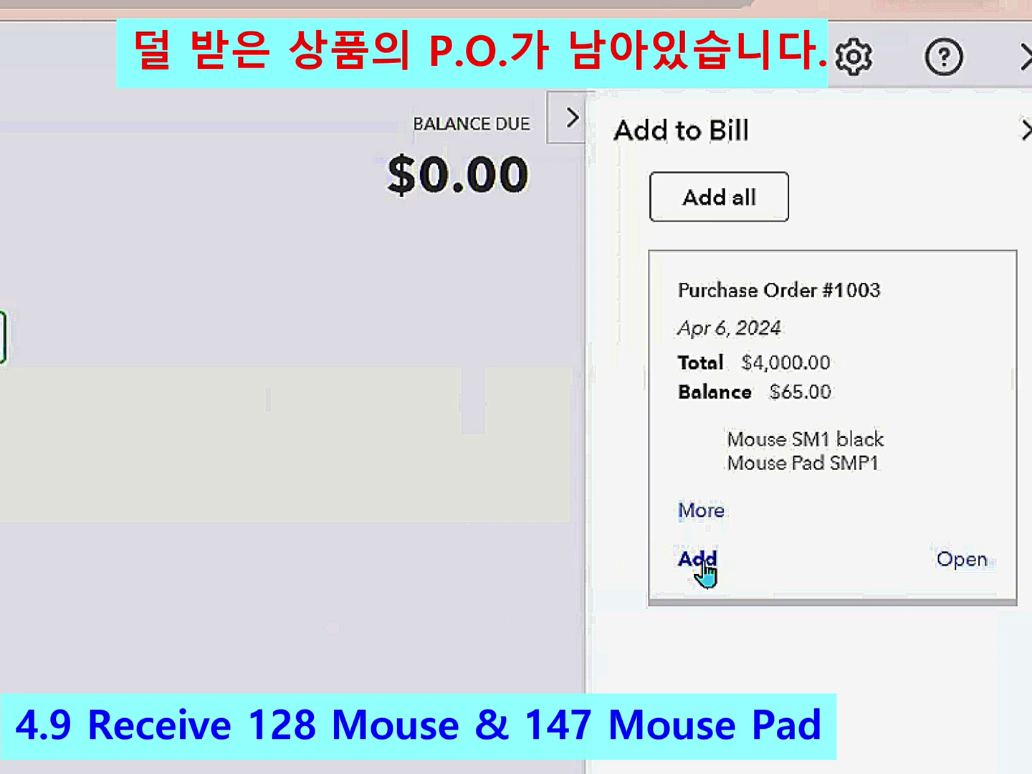
click(698, 559)
click(648, 474)
click(548, 486)
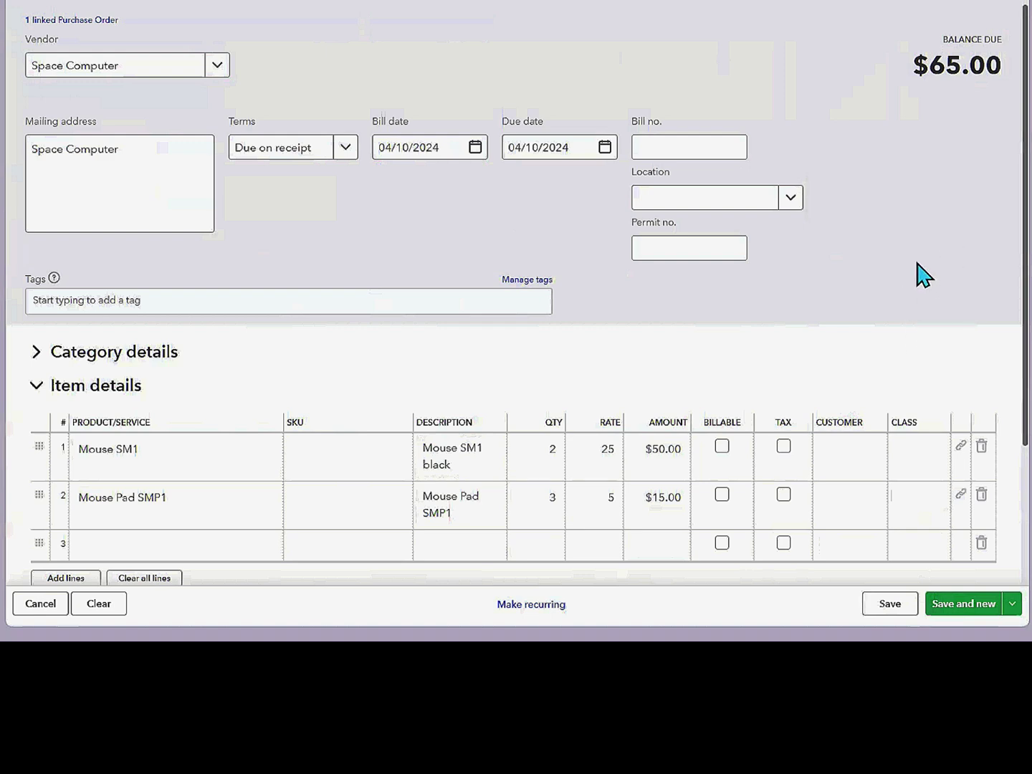
click(1012, 606)
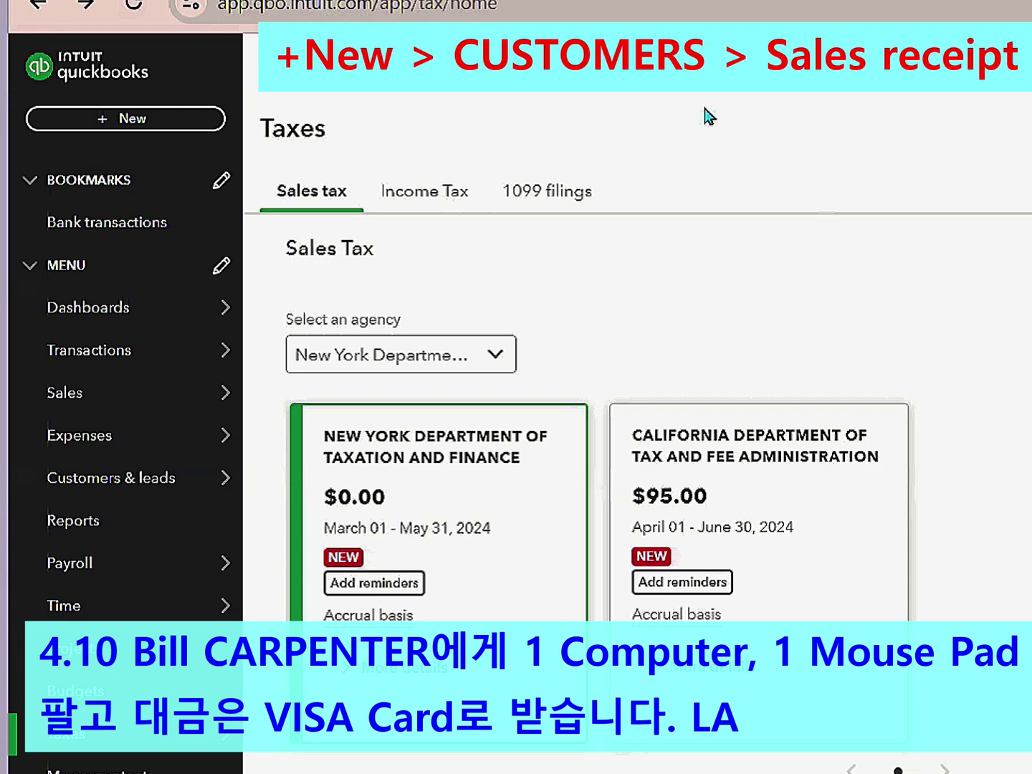
- Start sales receipt #1006 for the Los Angeles customer, dated 04/11/2024
click(137, 120)
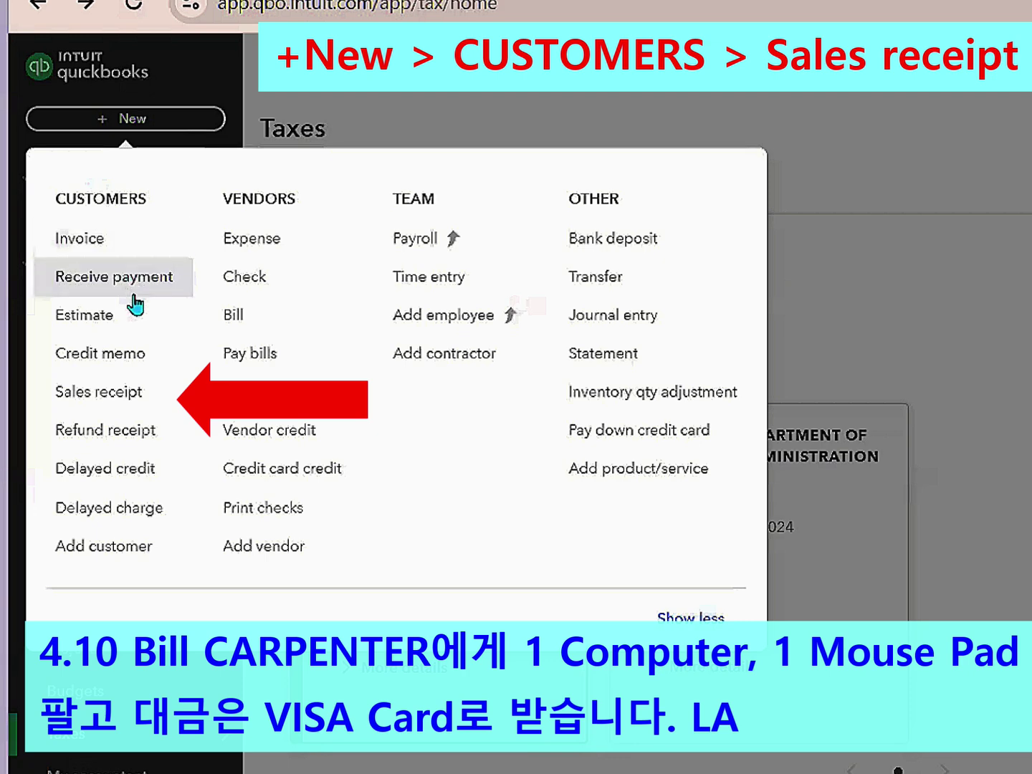
click(126, 402)
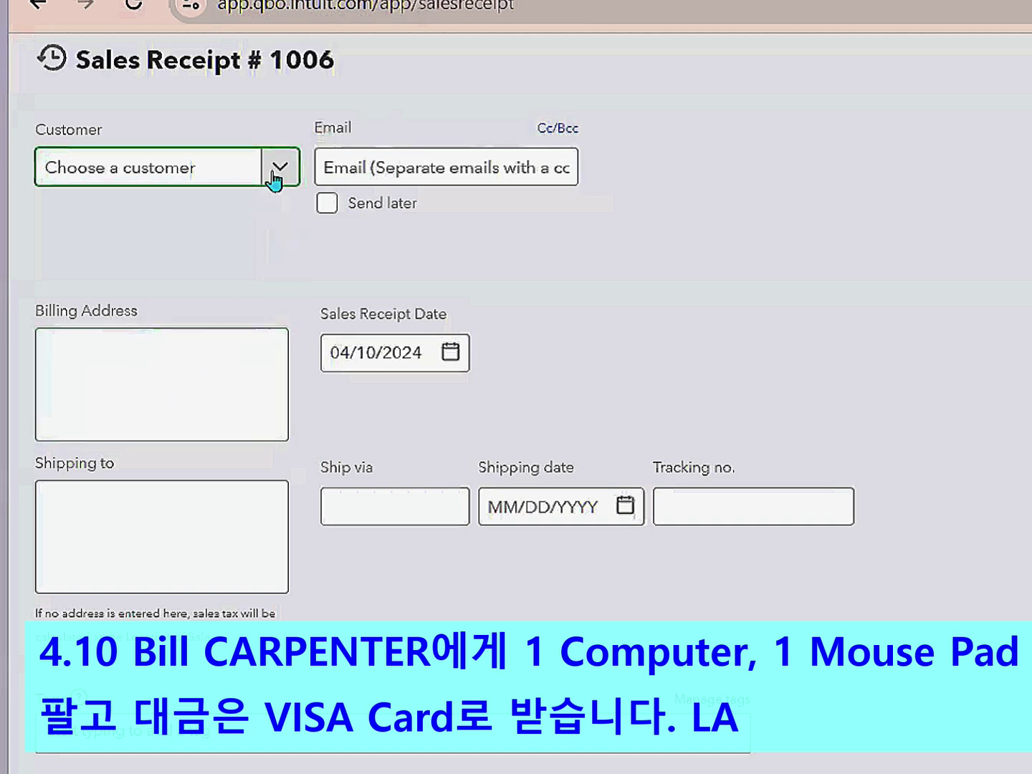
click(276, 177)
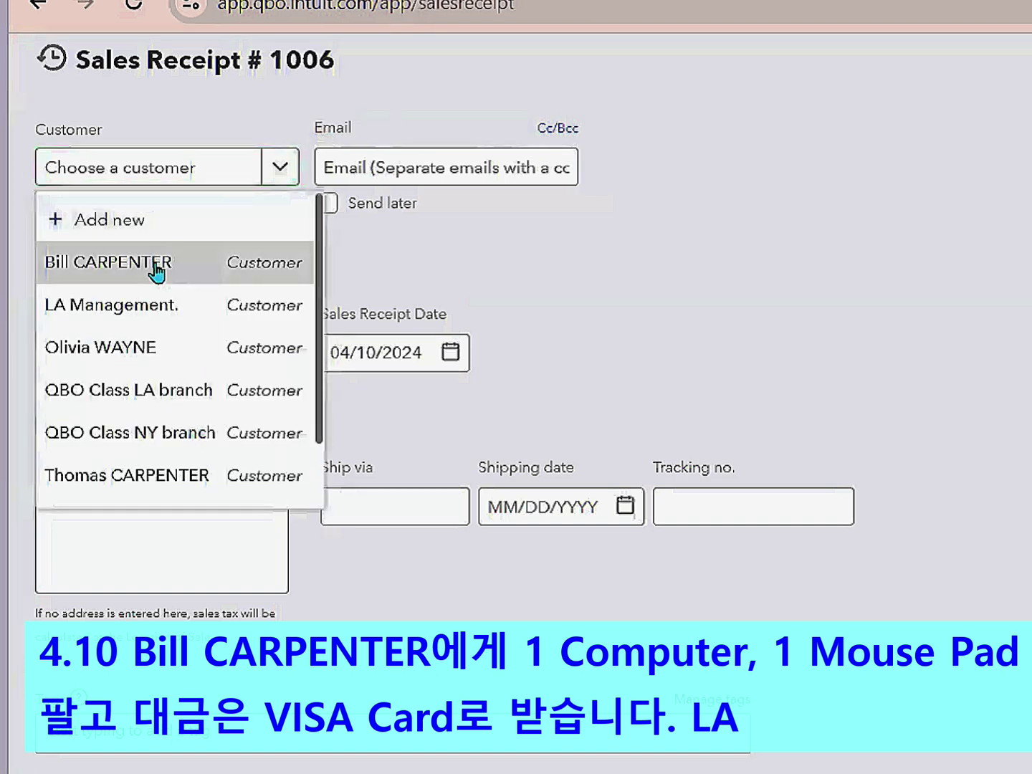
click(154, 263)
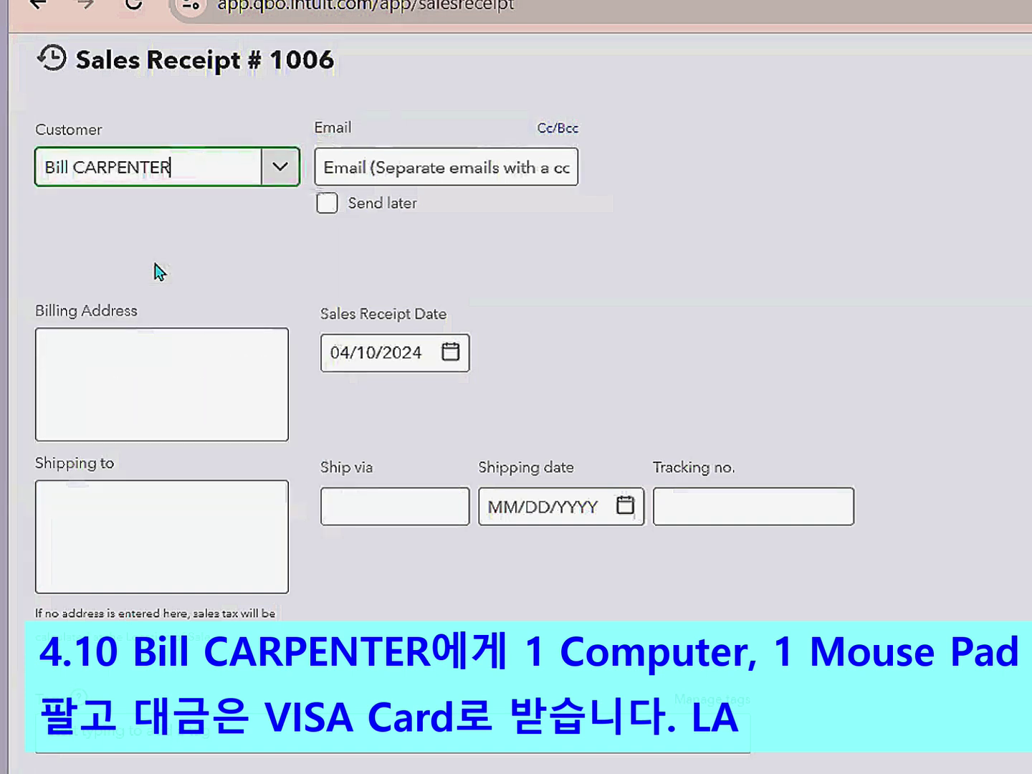
click(445, 358)
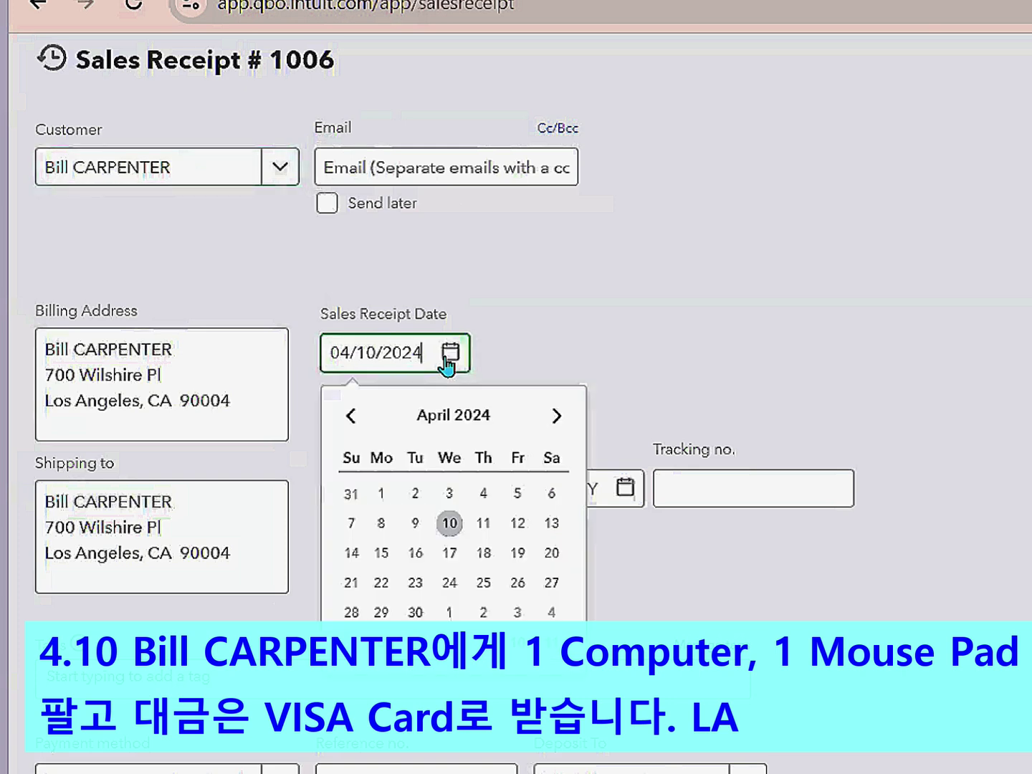
click(482, 527)
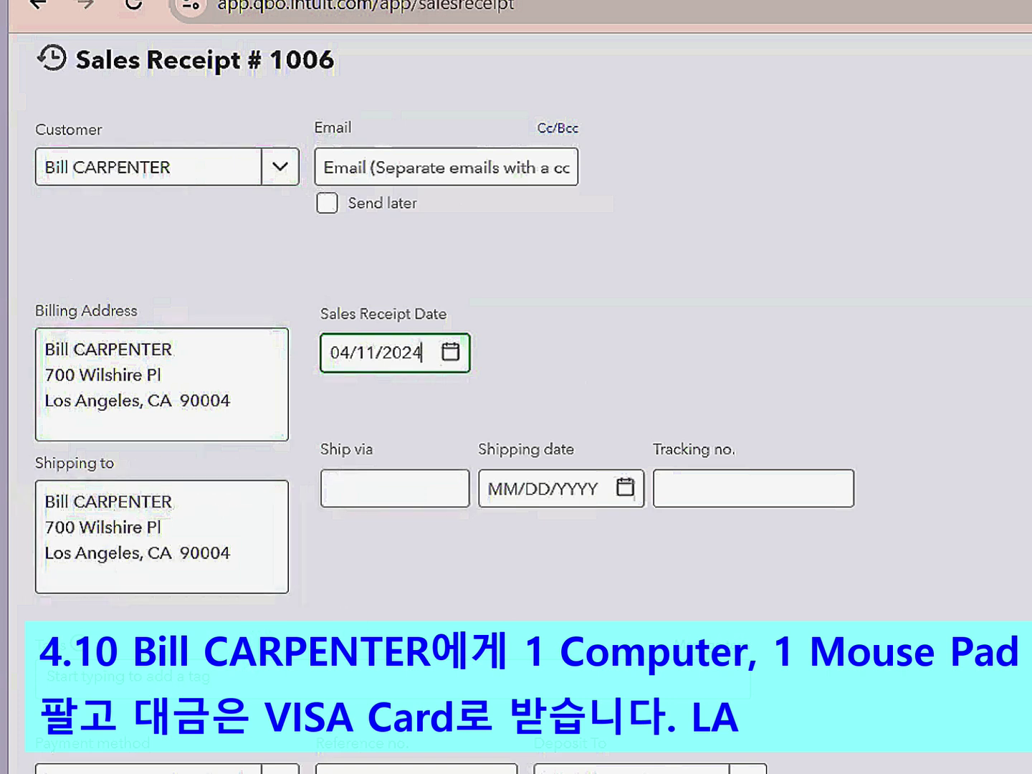
- Add Computer MK1 at $1,000 and Mouse Pad SMP1 at $10 to the receipt lines
scroll(516, 359, down, 2)
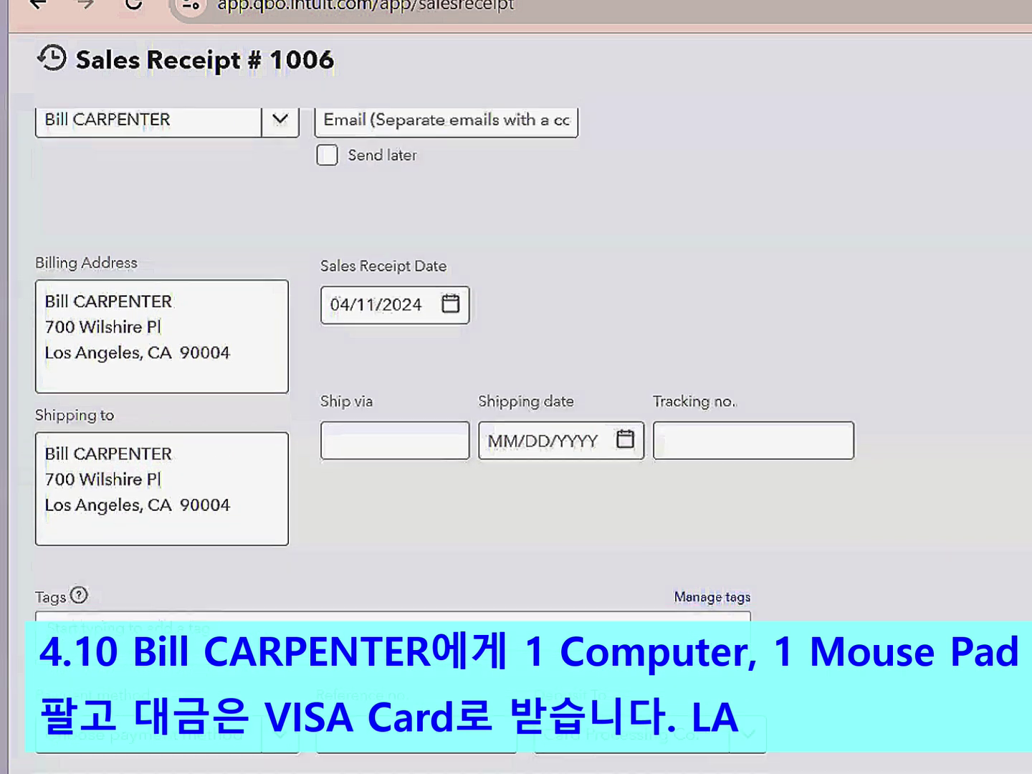
scroll(516, 401, down, 2)
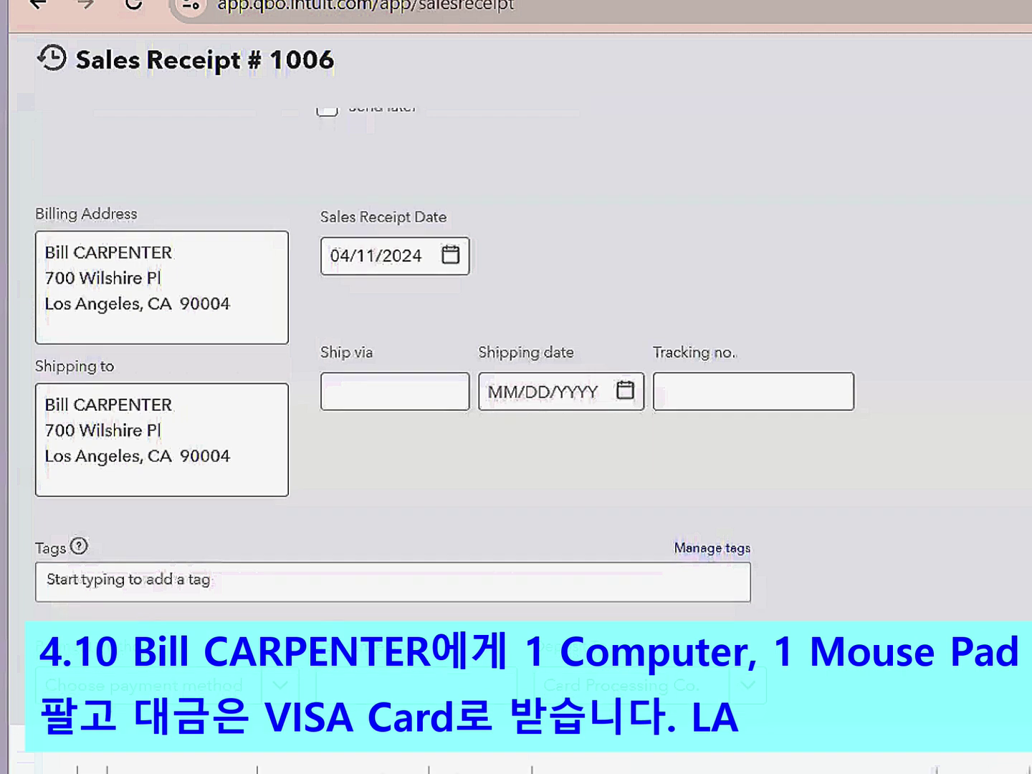
scroll(456, 283, down, 2)
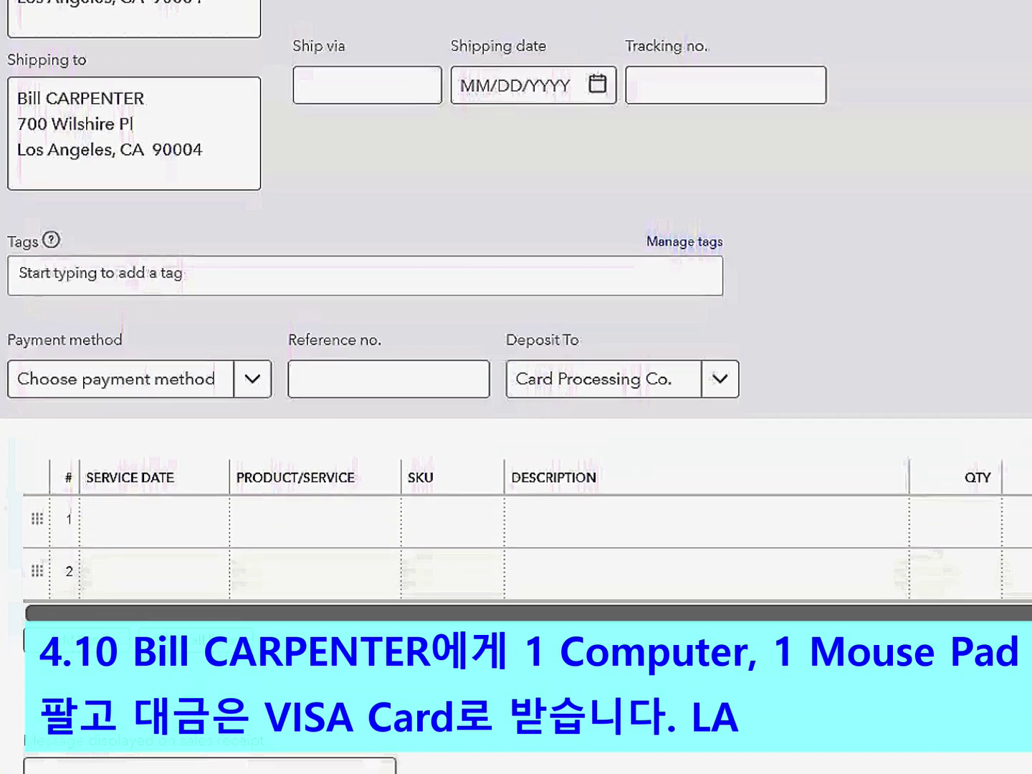
click(337, 434)
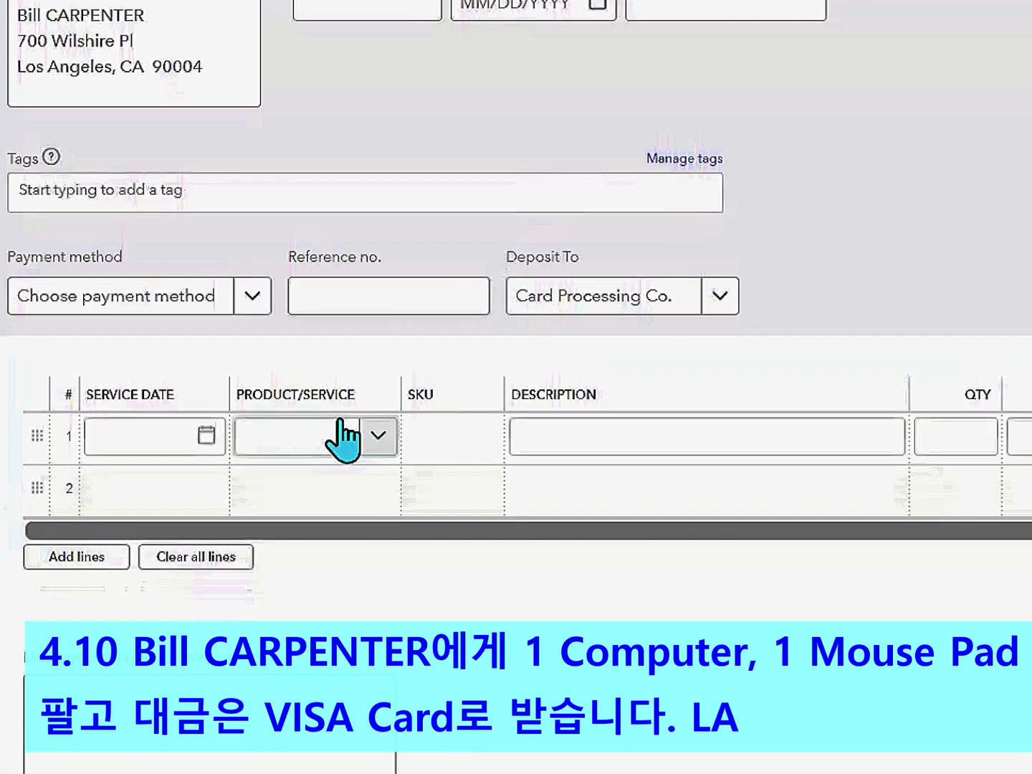
click(377, 435)
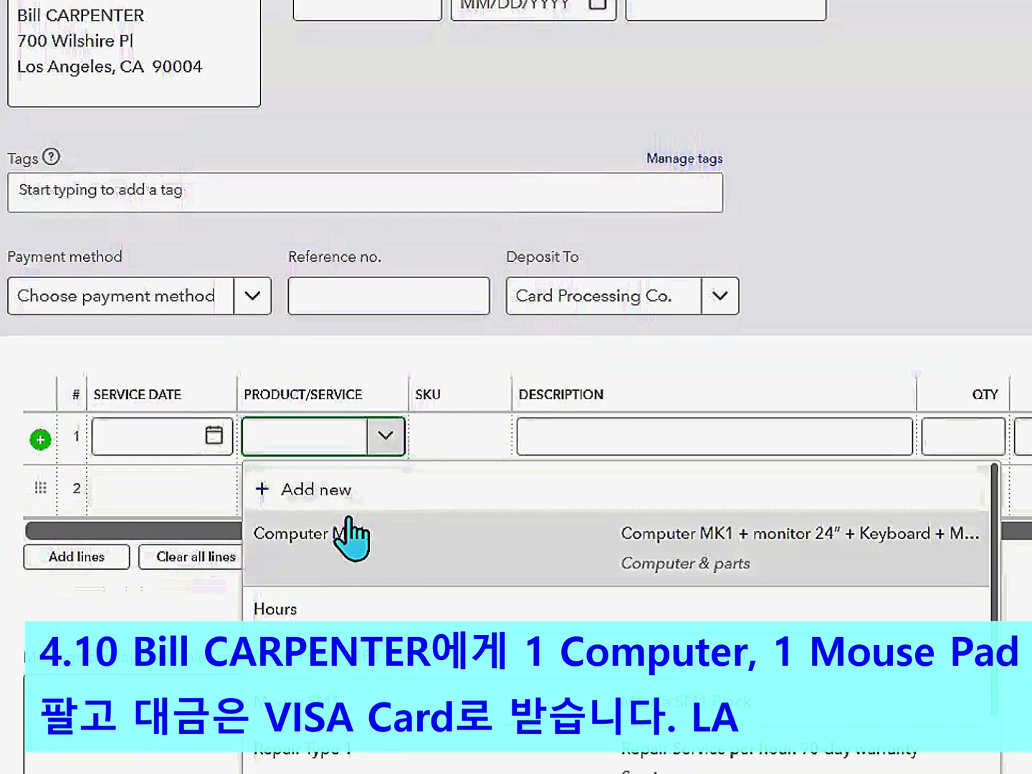
click(362, 548)
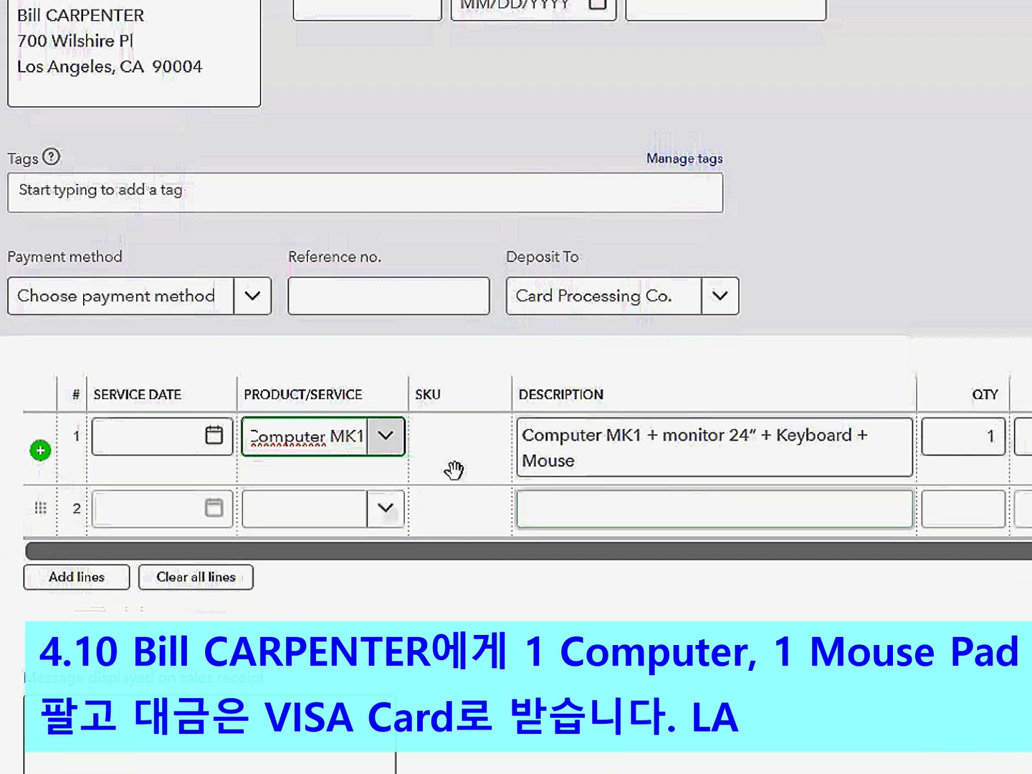
click(384, 510)
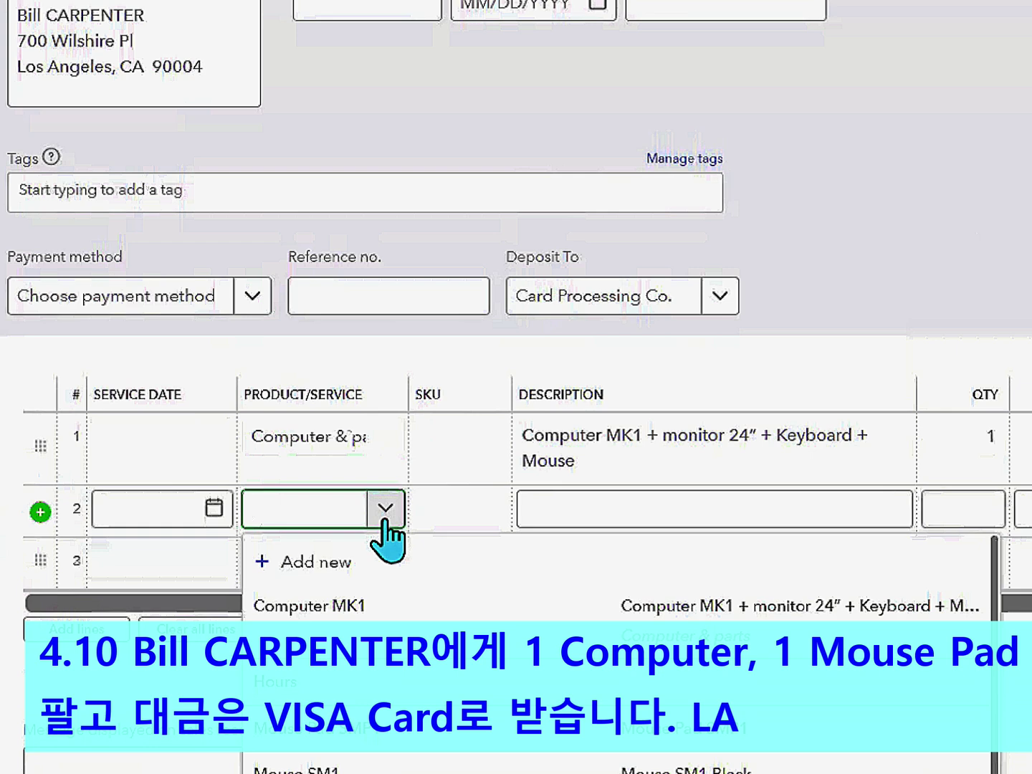
click(359, 729)
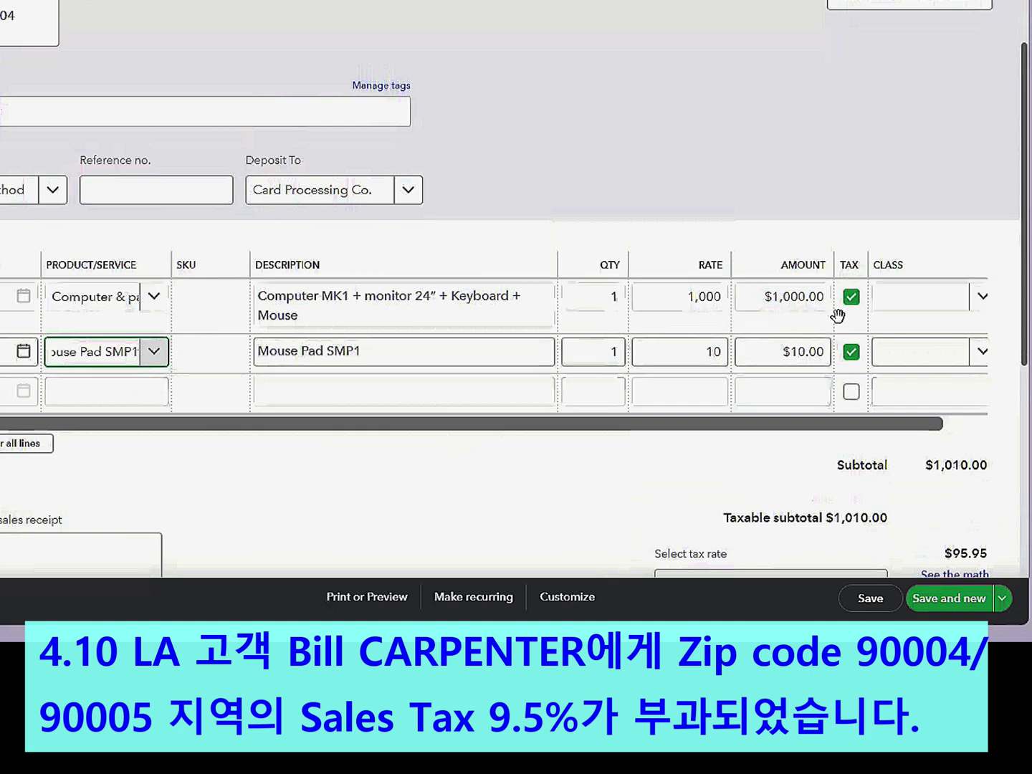
scroll(1026, 280, down, 4)
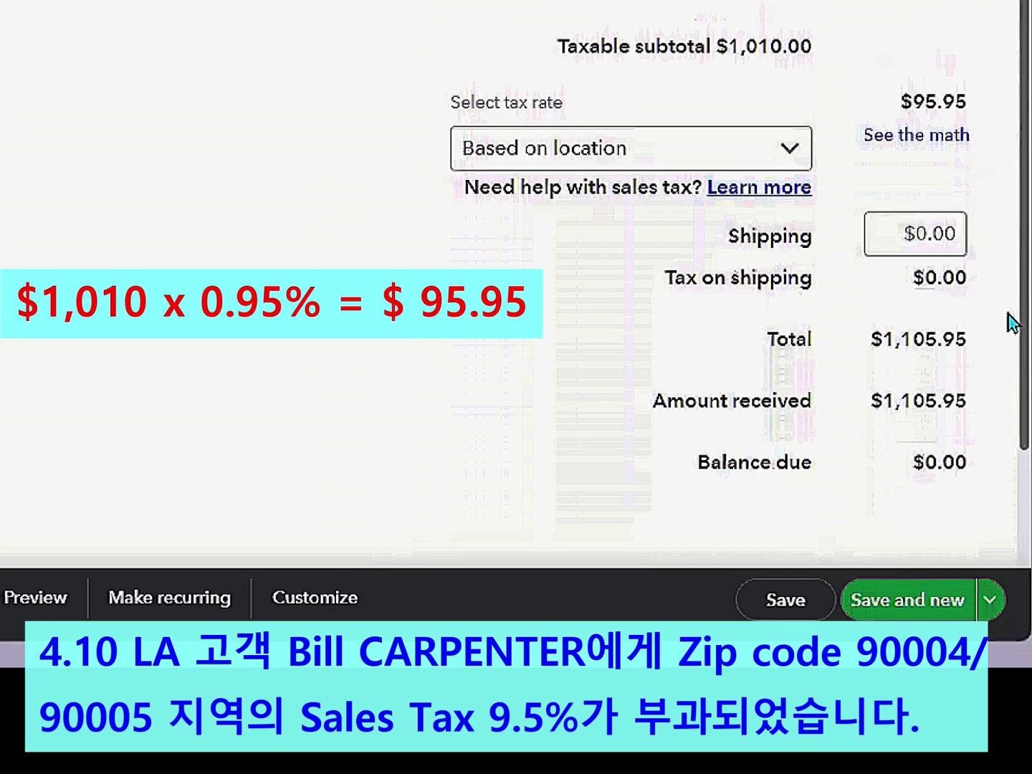
drag(1007, 312, 1008, 317)
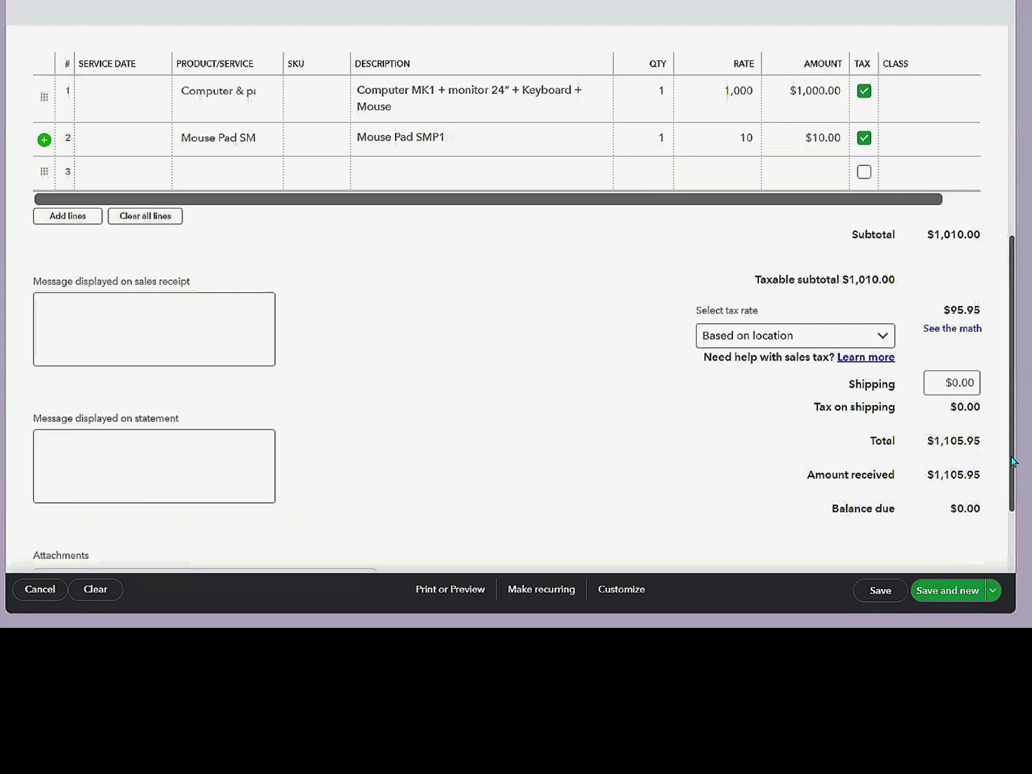
drag(1012, 460, 1006, 363)
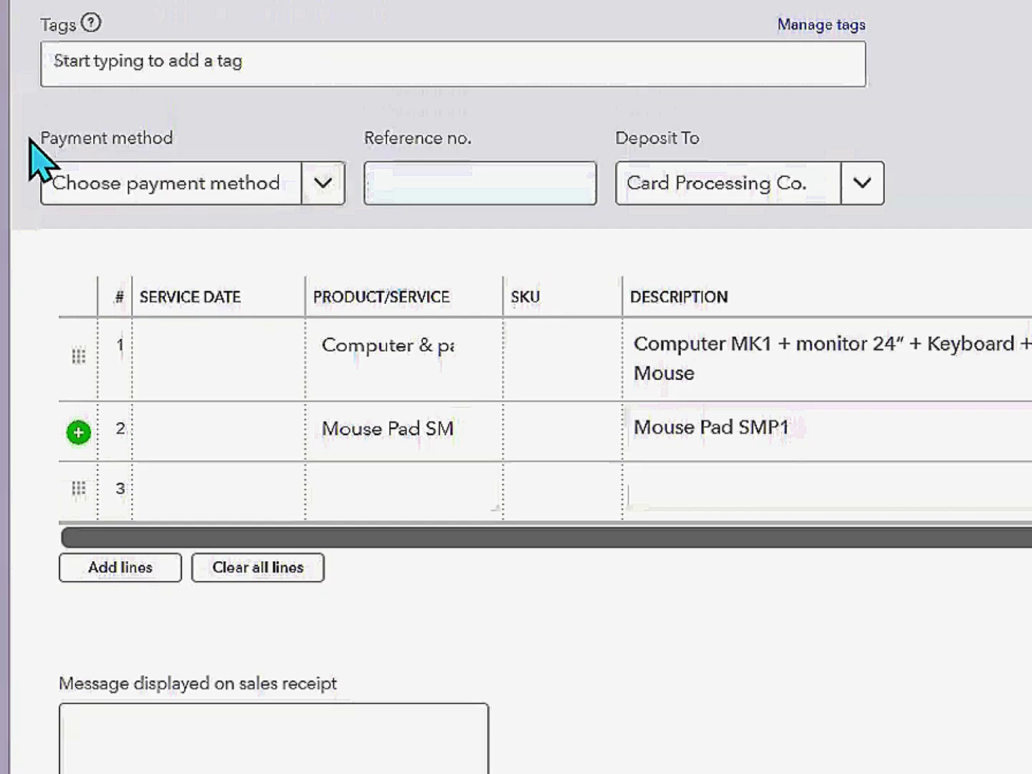
- Record payment by VISA into Card Processing Co., save, and start receipt #1007
click(322, 184)
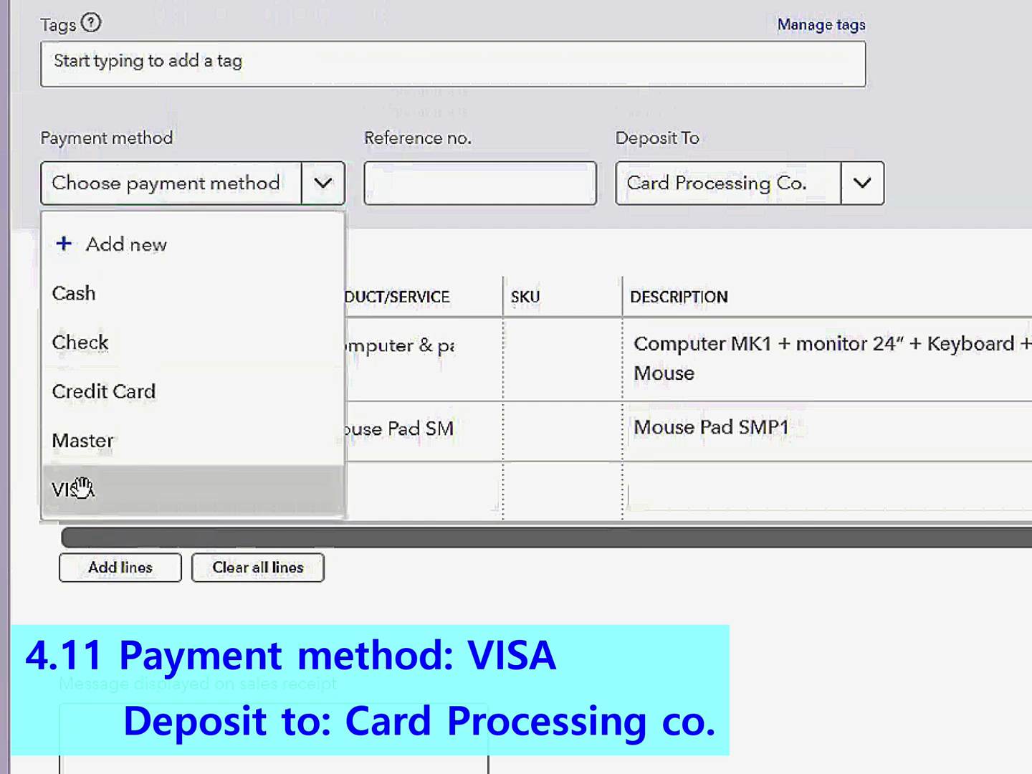
click(80, 488)
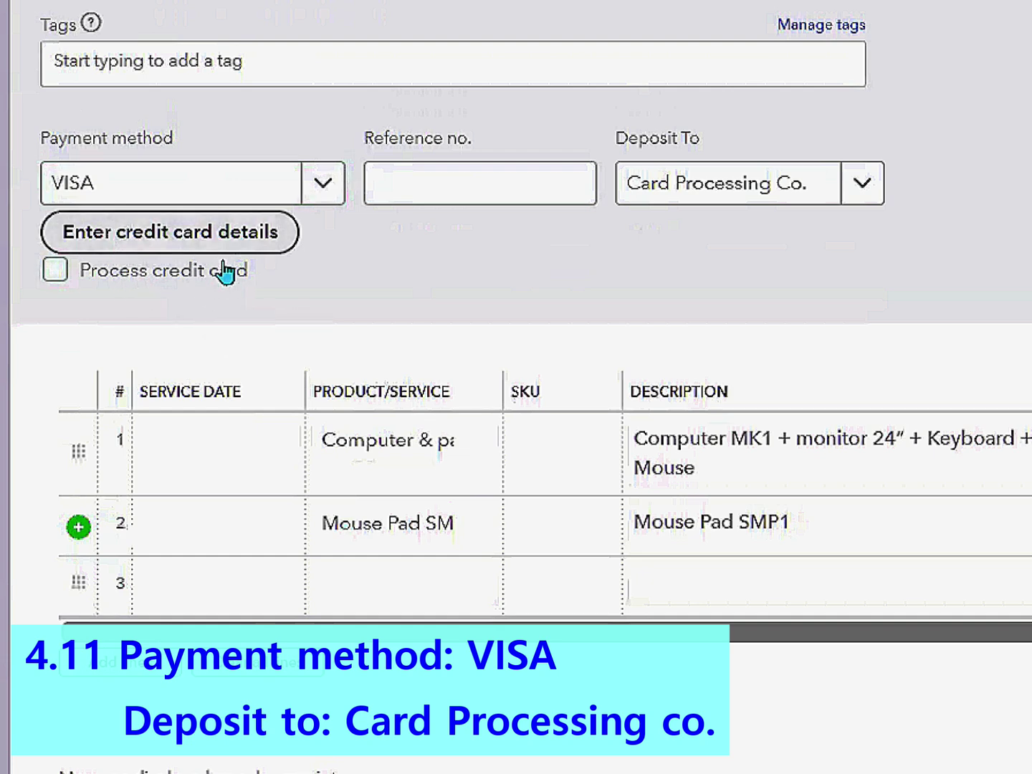
click(864, 201)
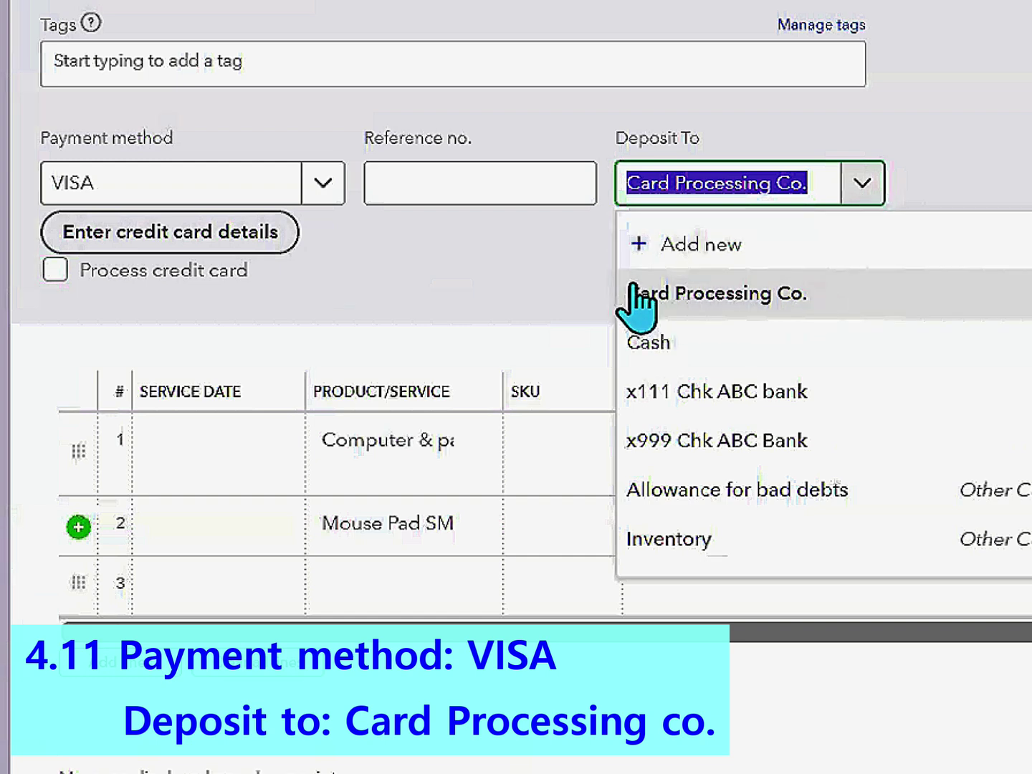
click(712, 303)
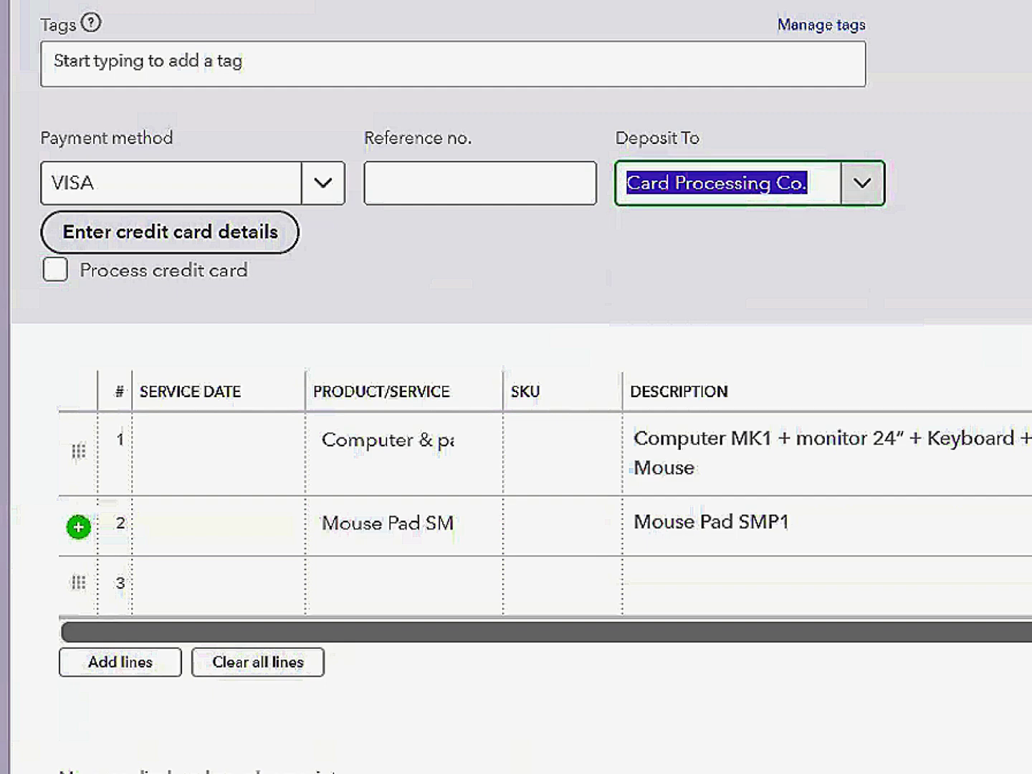
key(Tab)
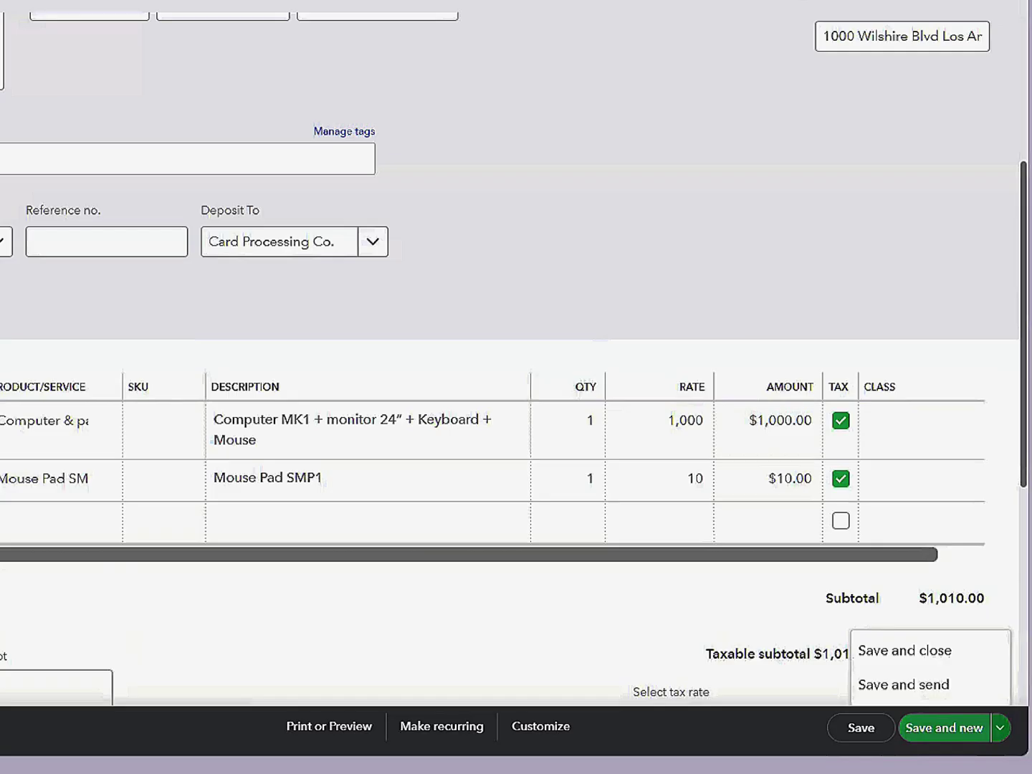
click(952, 731)
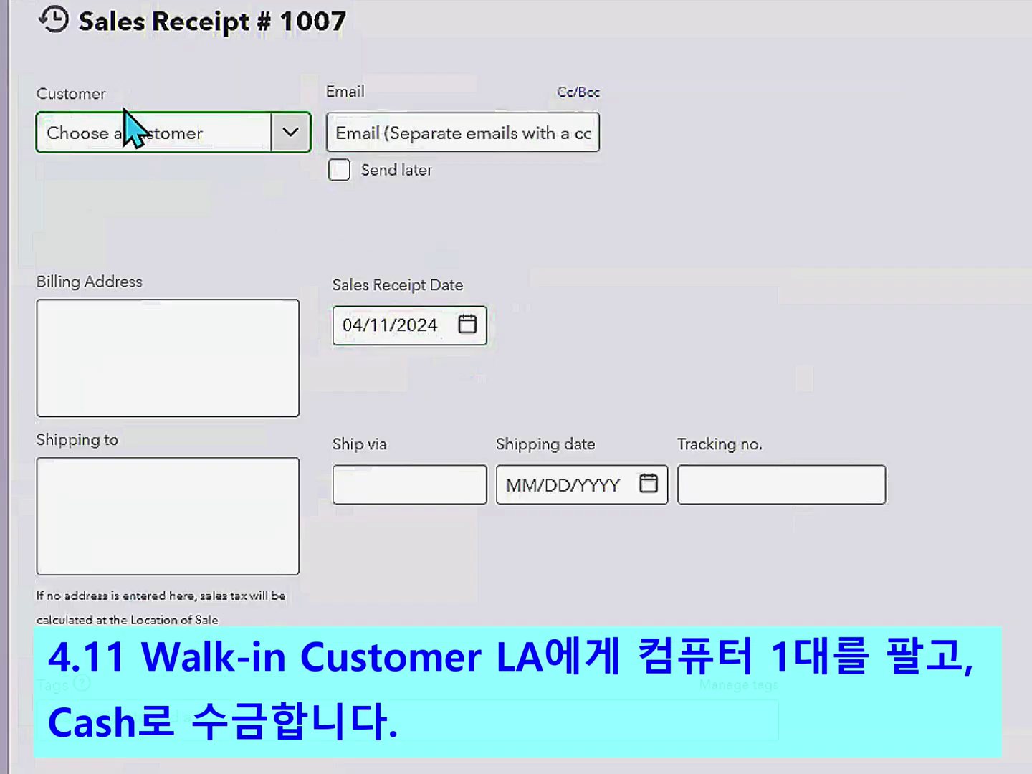
- Set Walk-in Customer LA as the receipt's customer and review the shipping address
click(290, 140)
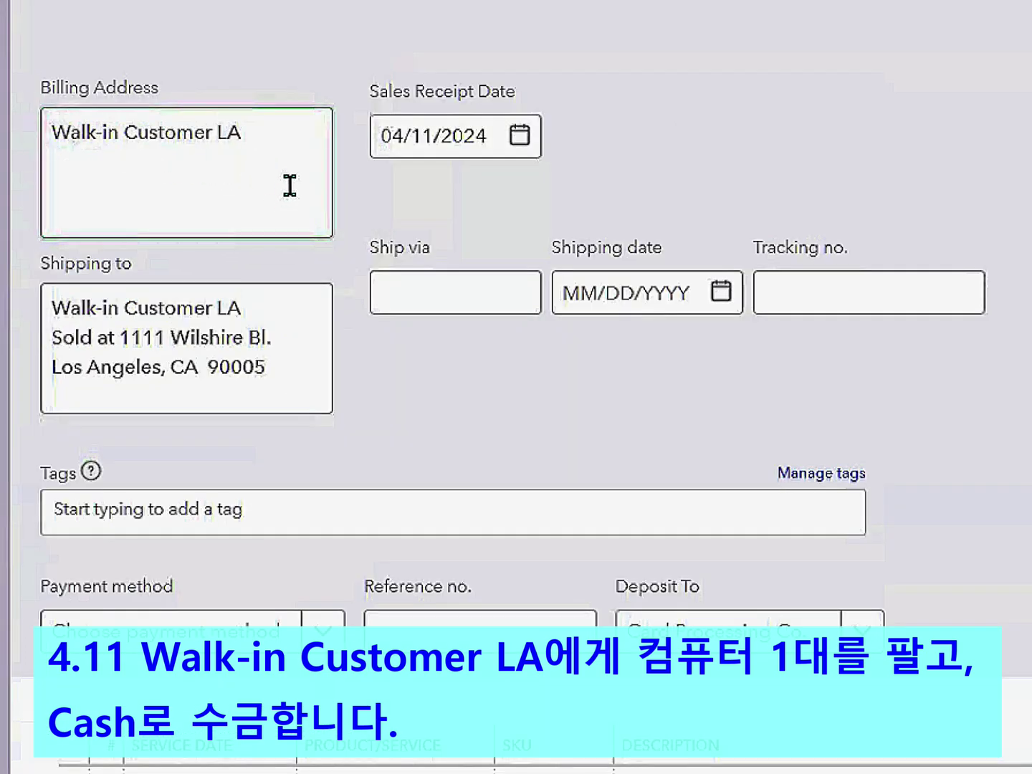
click(292, 308)
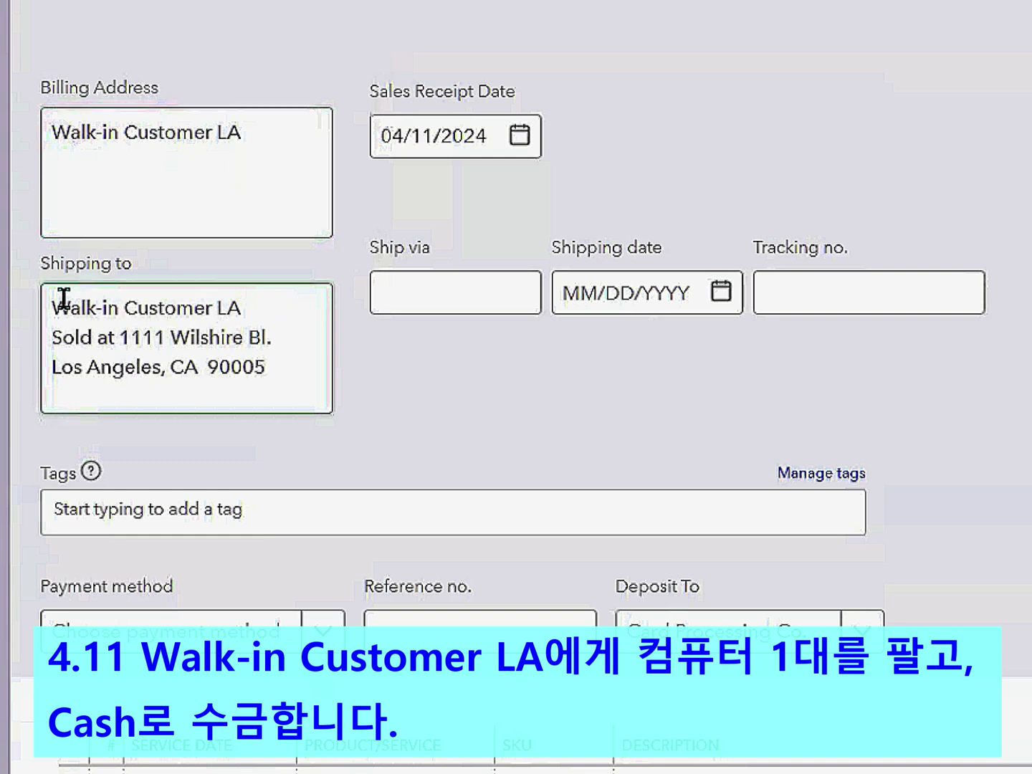
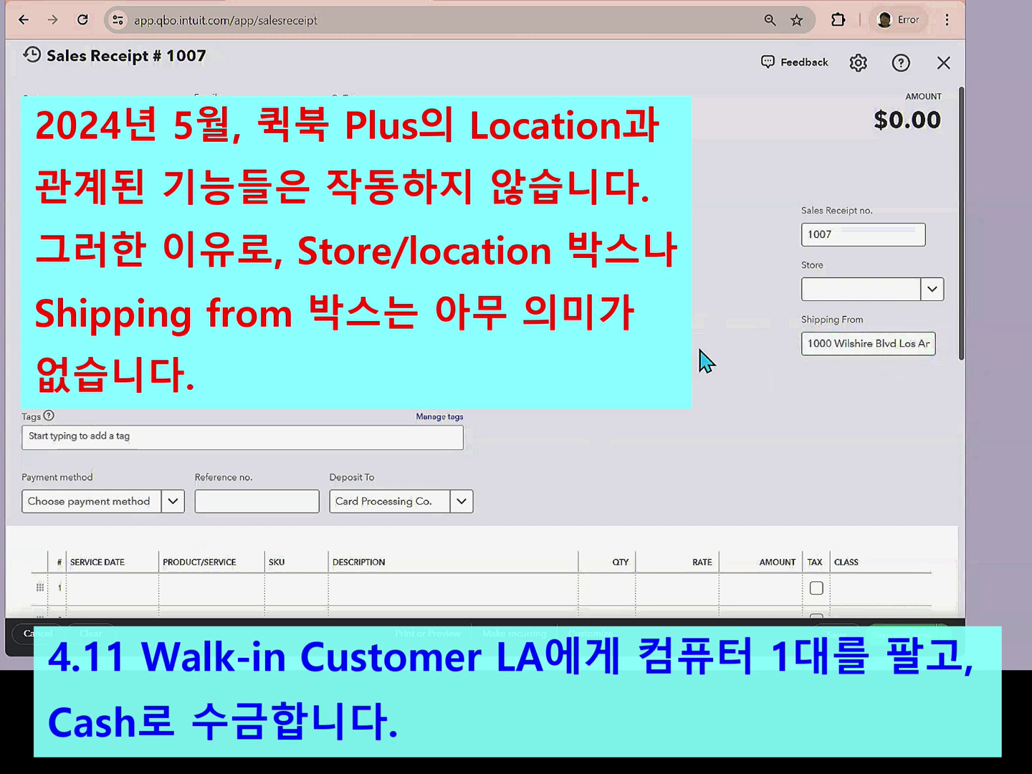
- Put Computer MK1 on line 1 of receipt 1007, totaling $1,095 with tax, and save it
scroll(559, 226, down, 5)
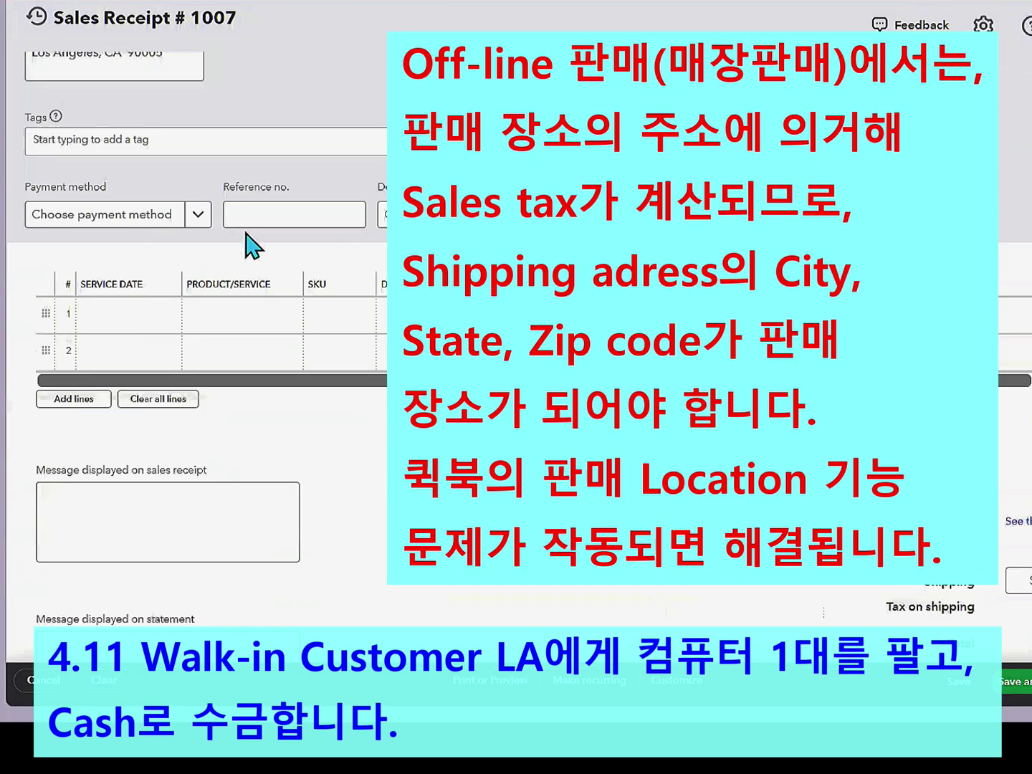
scroll(186, 203, up, 1)
scroll(215, 201, up, 4)
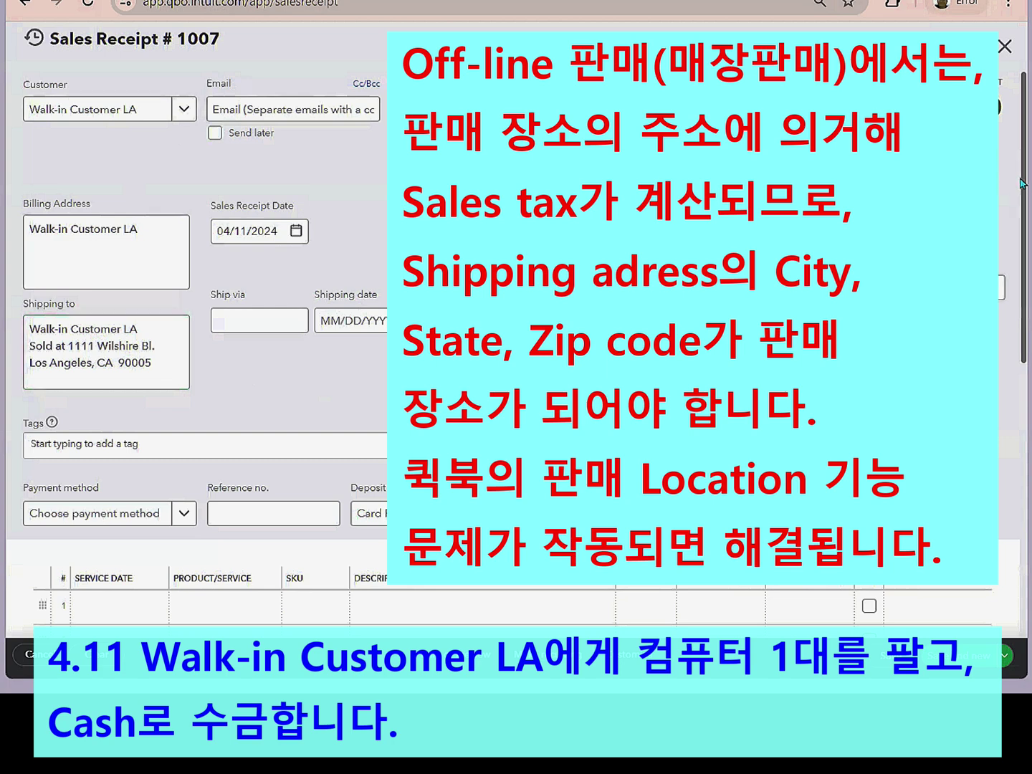
scroll(1023, 191, down, 4)
click(262, 326)
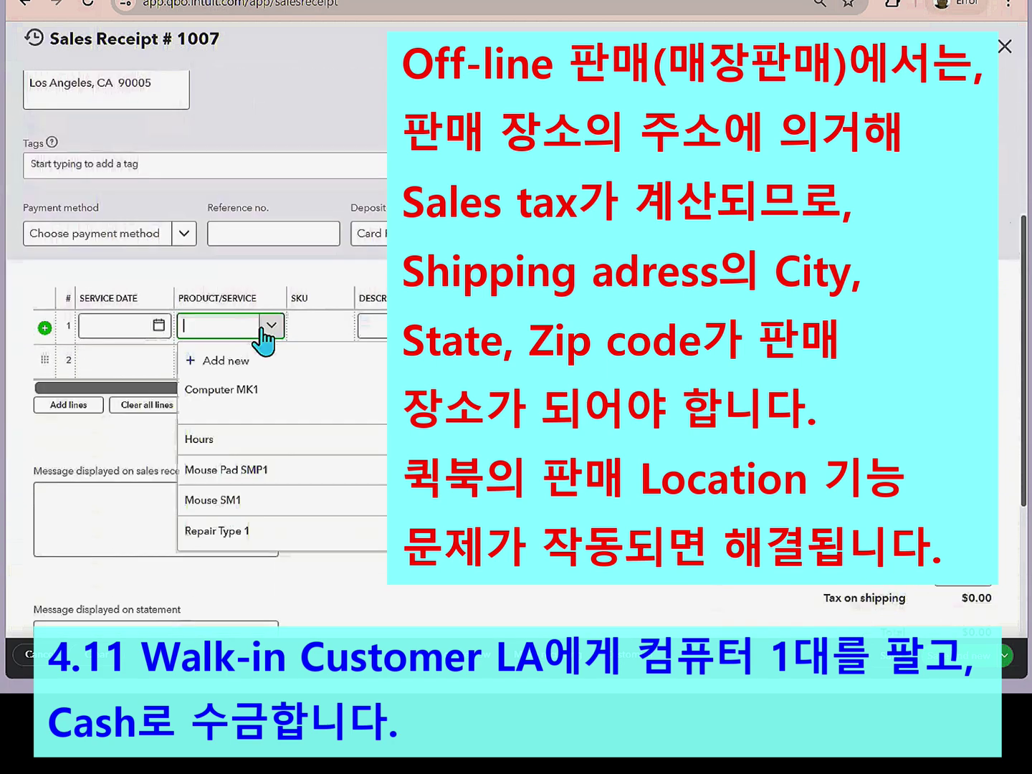
click(226, 389)
scroll(1017, 276, up, 2)
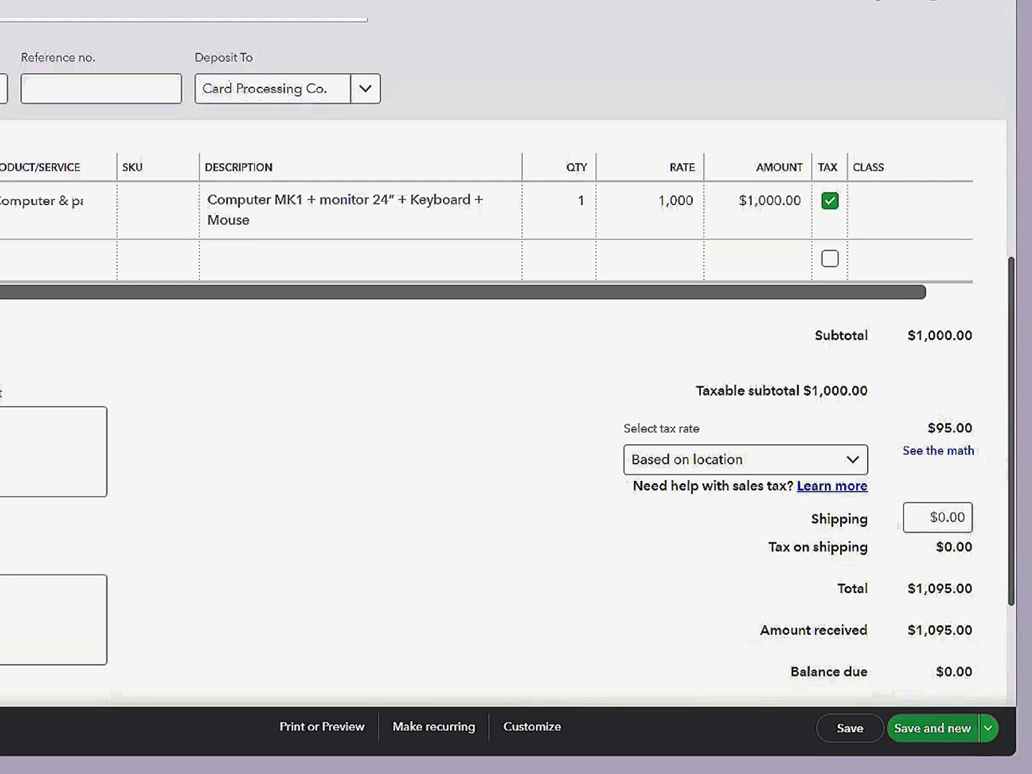
click(952, 722)
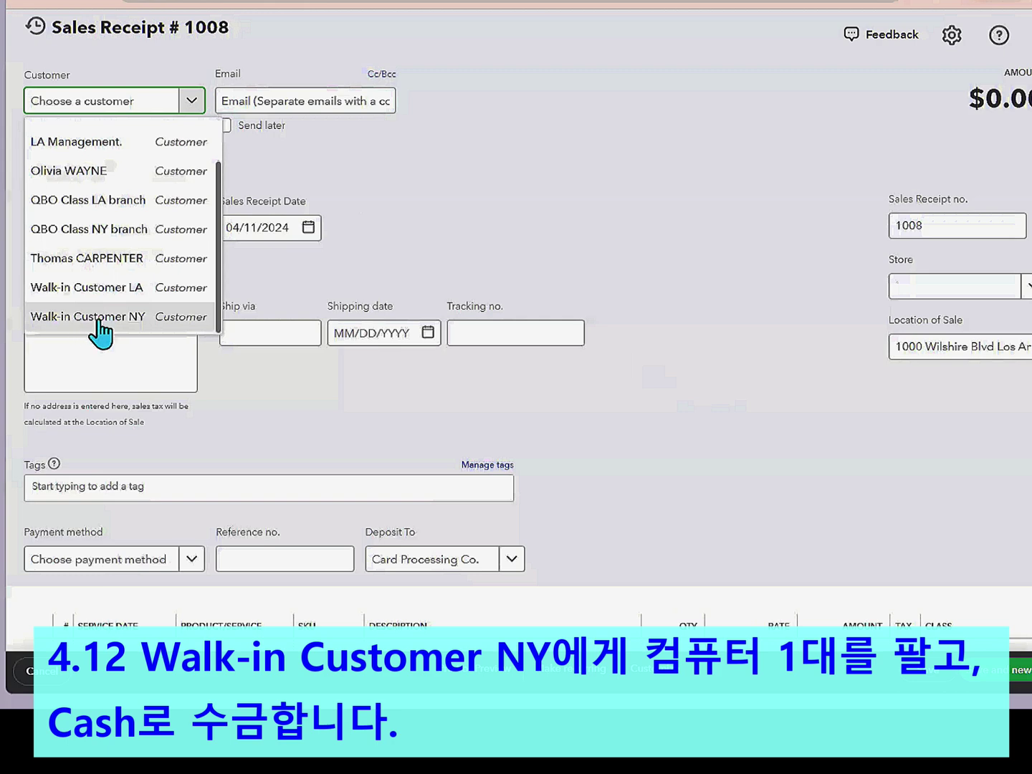
- Set the customer to Walk-in Customer NY and the receipt date to 04/12/2024
click(99, 320)
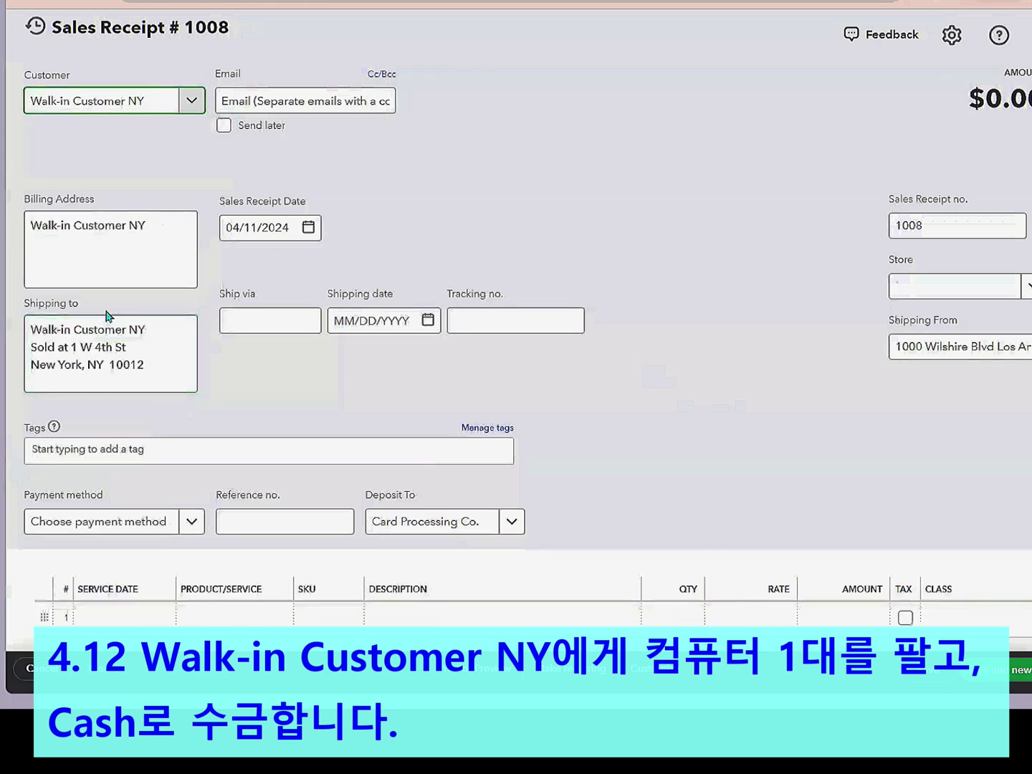
click(308, 228)
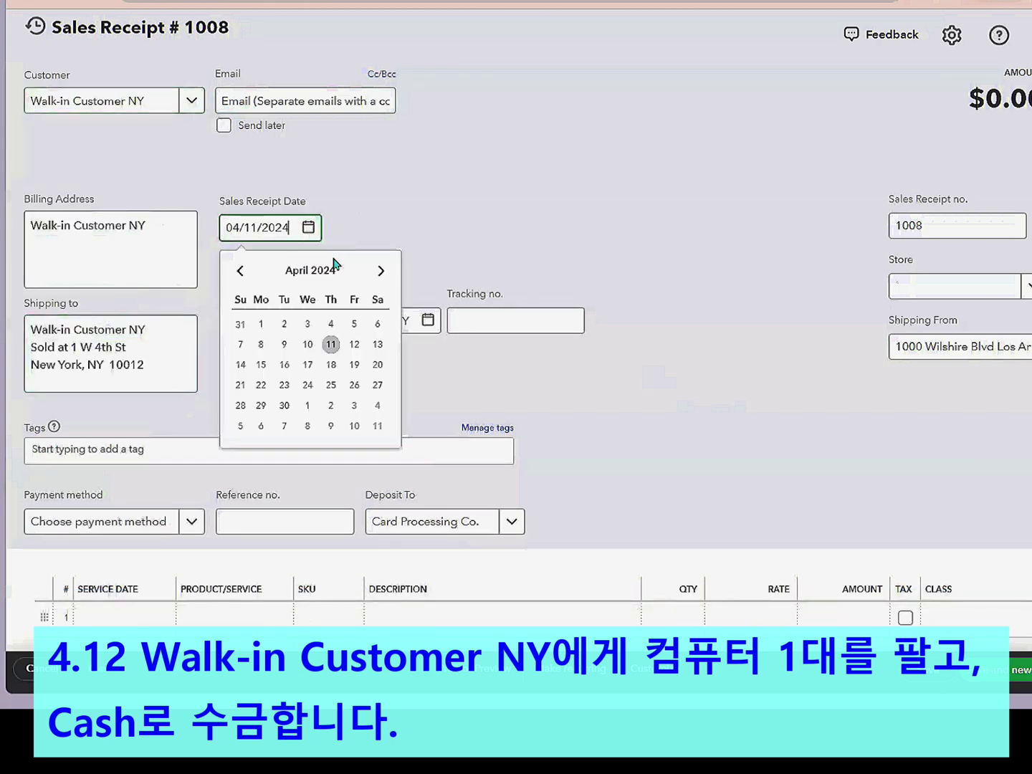
click(354, 345)
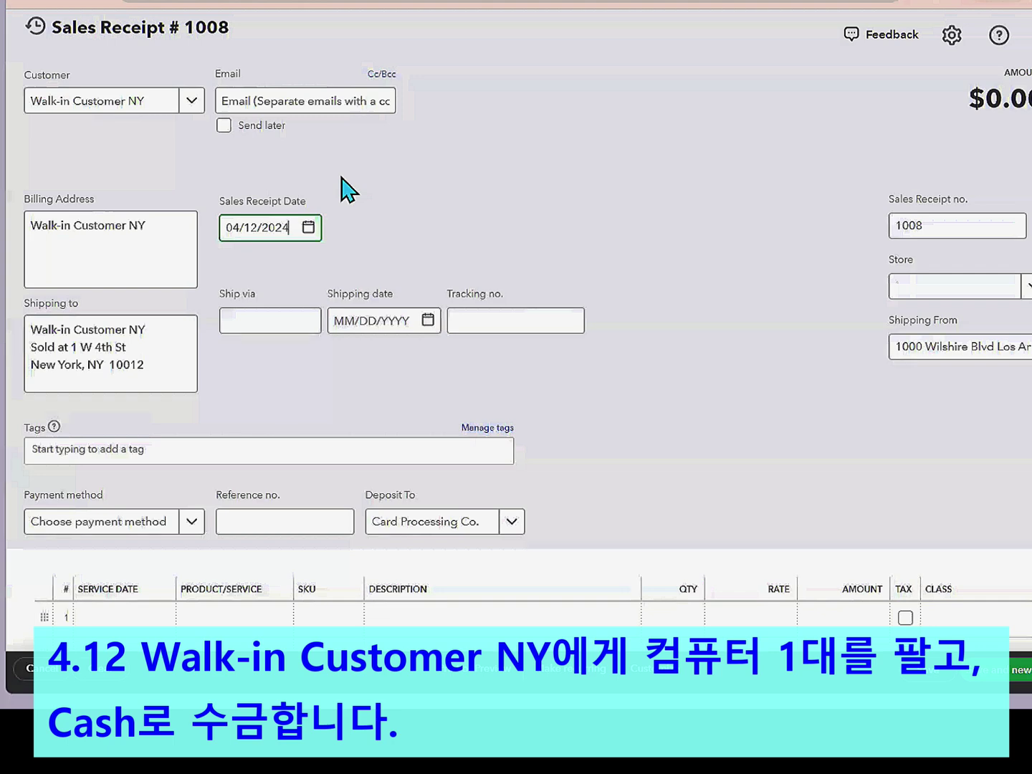
key(Tab)
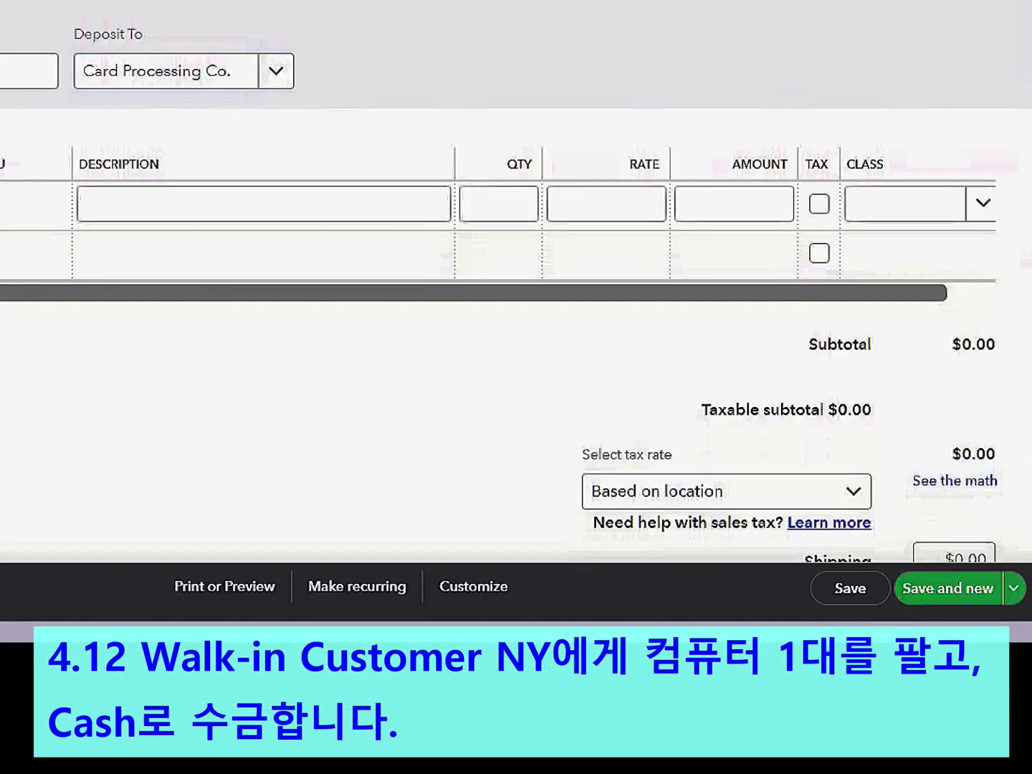
- Add Computer MK1 to line 1 and assign it class NY
click(2, 203)
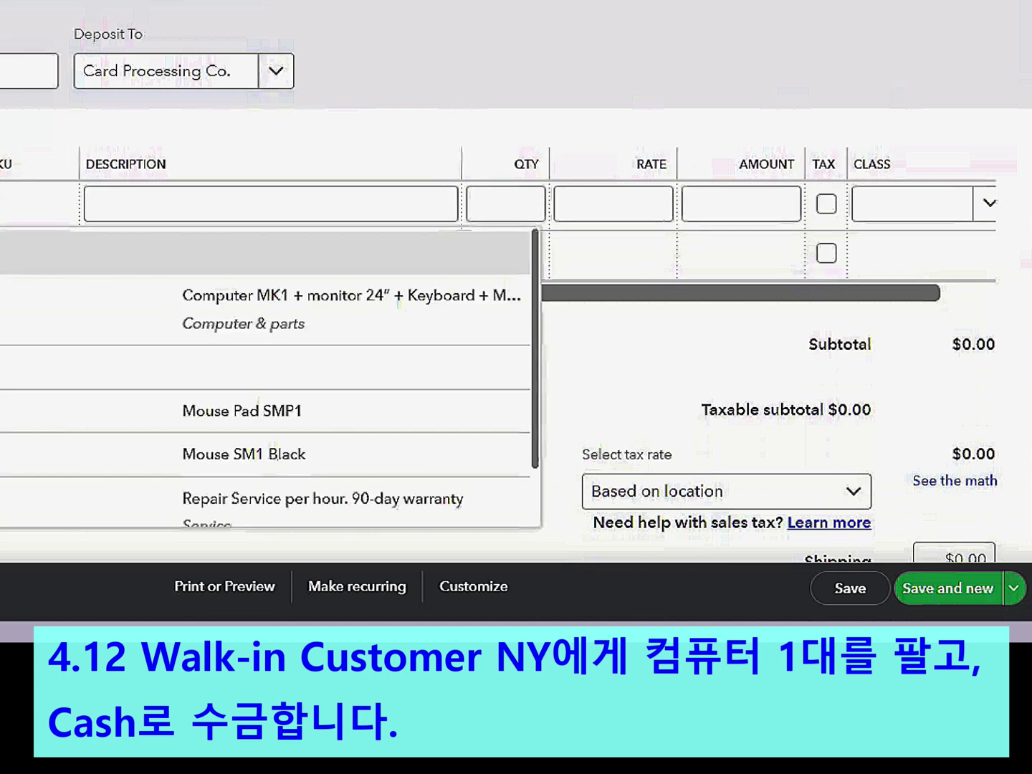
key(Return)
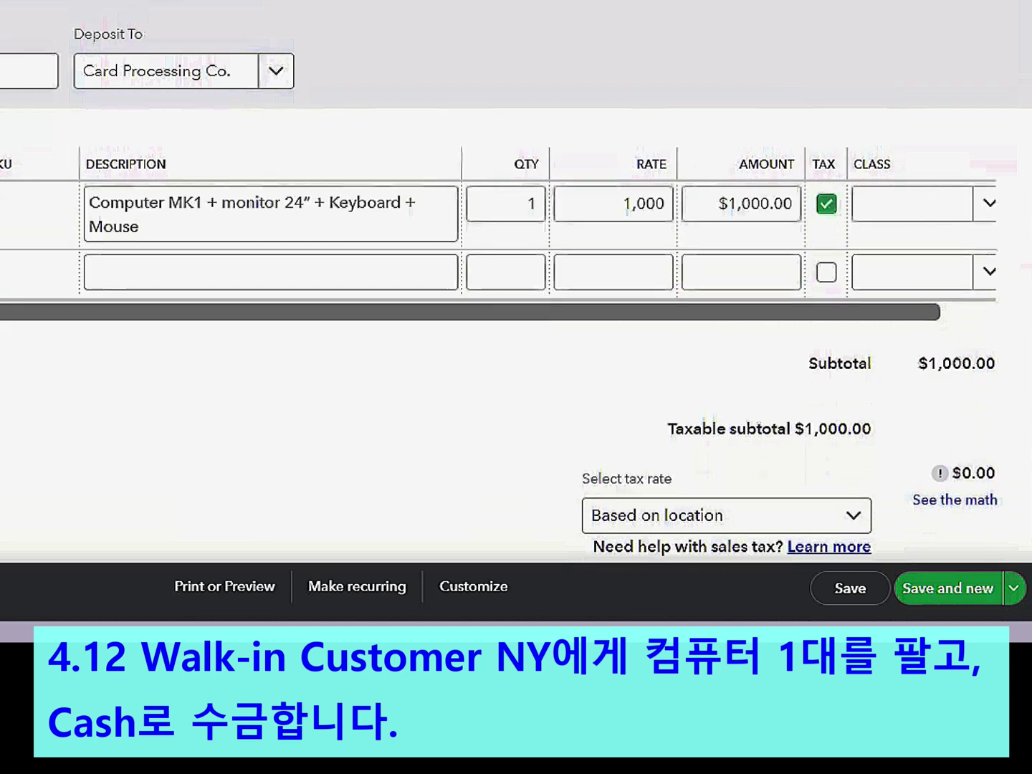
click(988, 214)
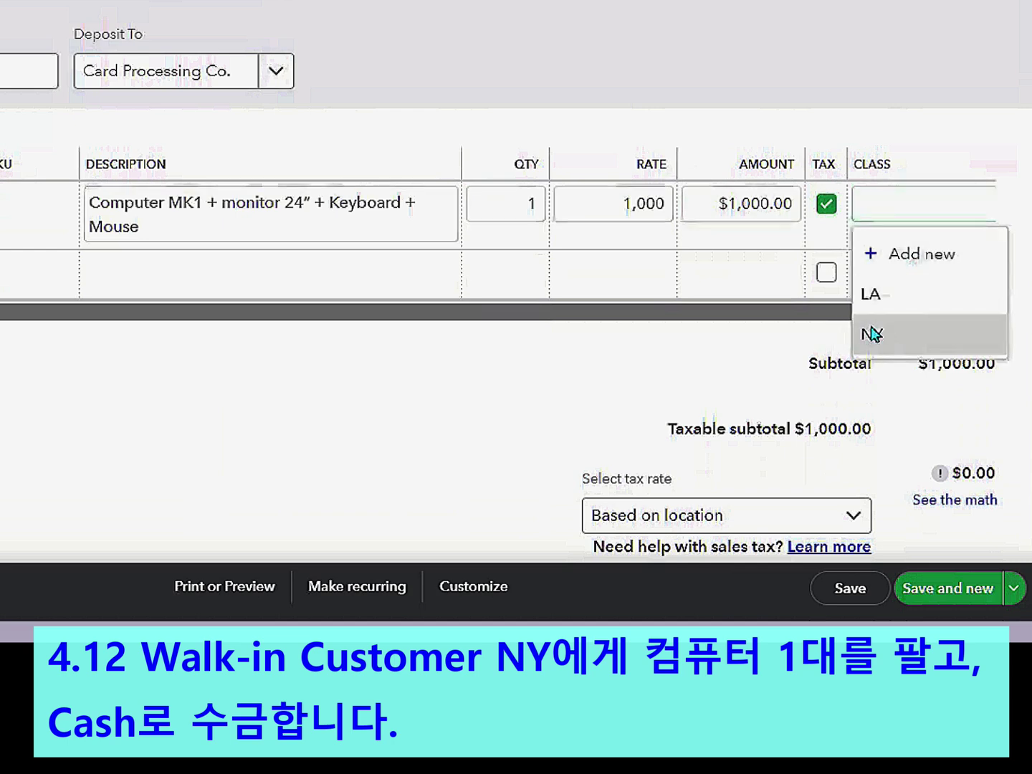
click(871, 334)
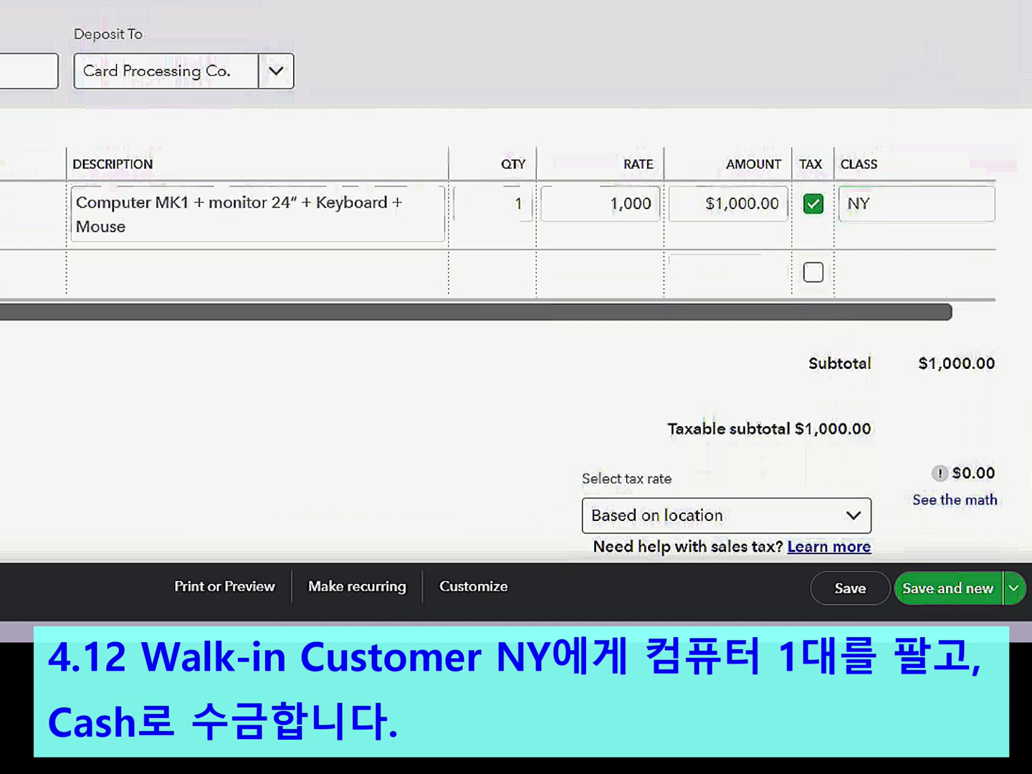
scroll(970, 287, down, 2)
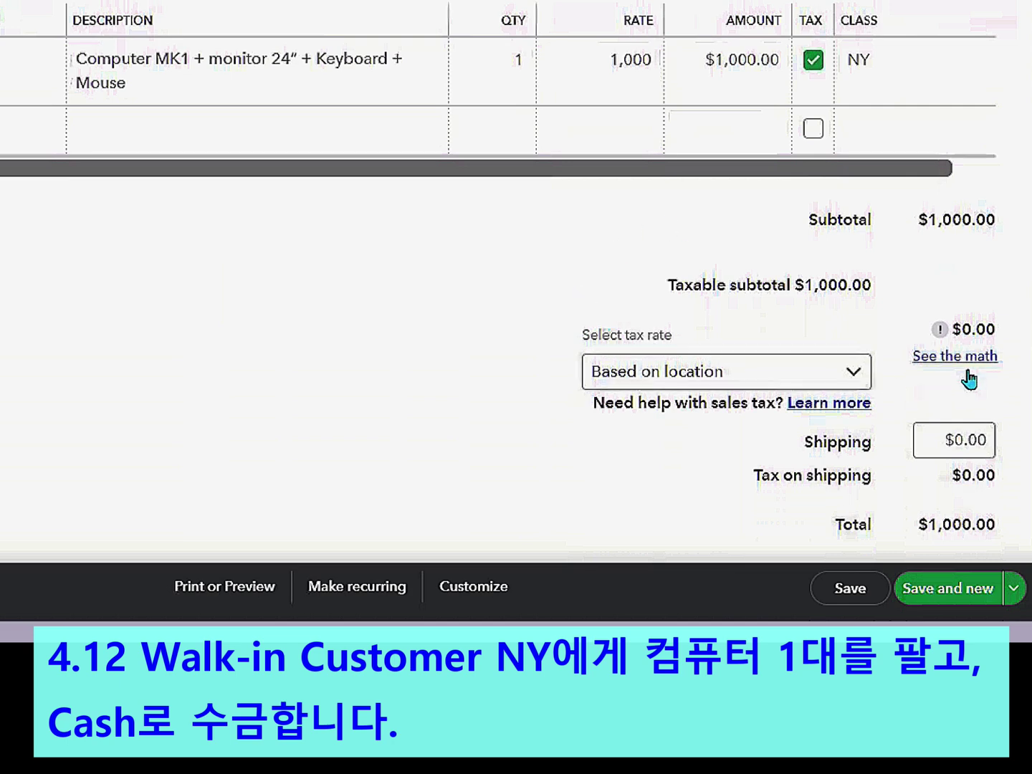
- Agree to collect 8.875% New York sales tax, adding $88.75 for a $1,088.75 total
click(973, 358)
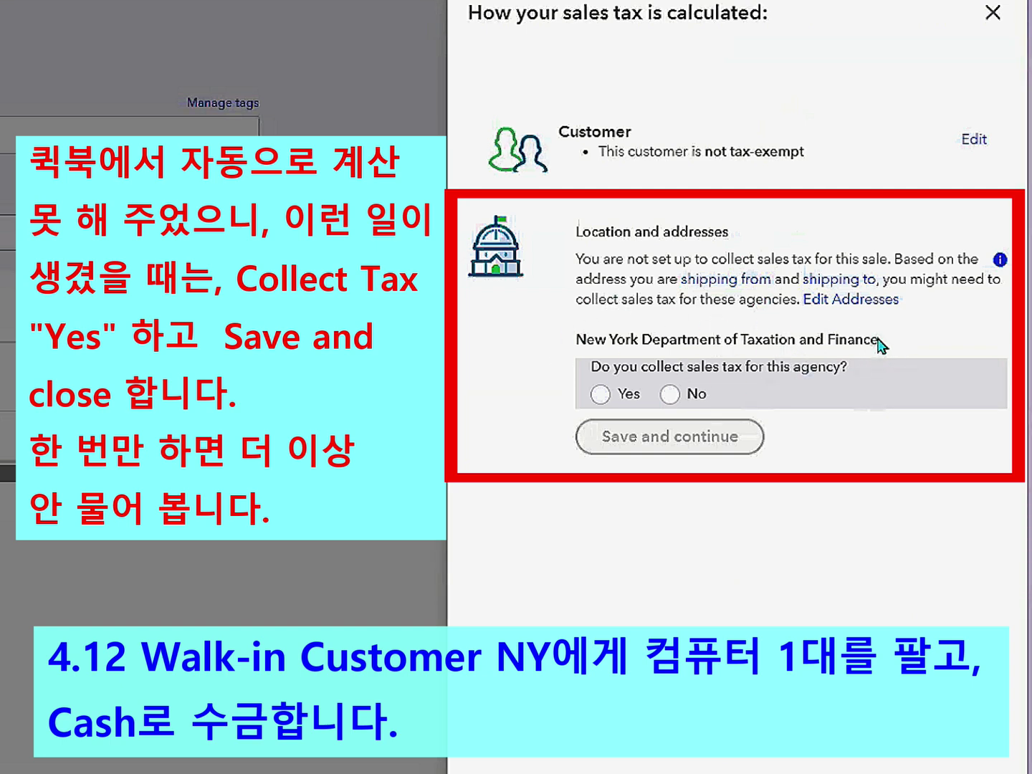
click(601, 394)
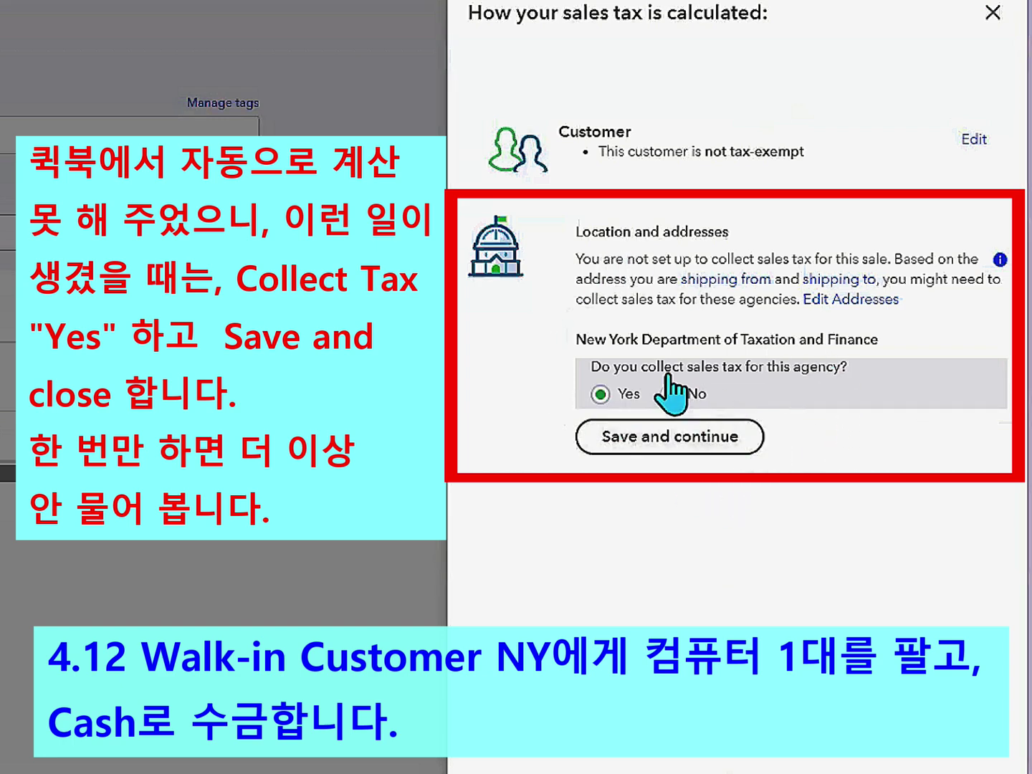
click(635, 445)
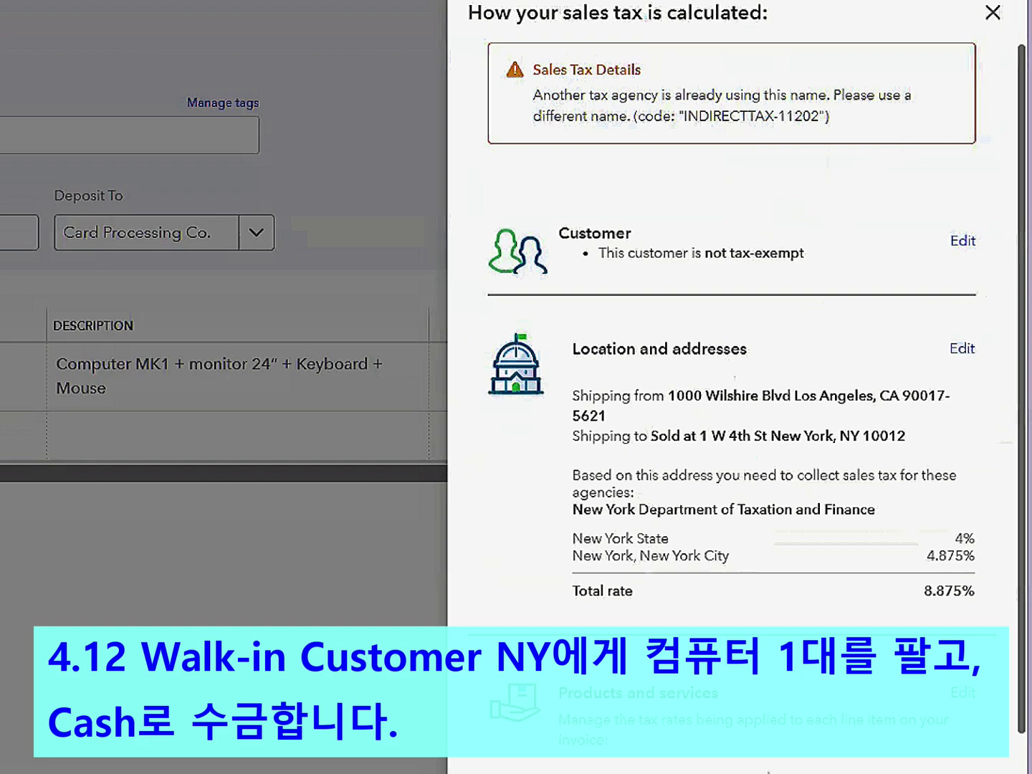
click(768, 772)
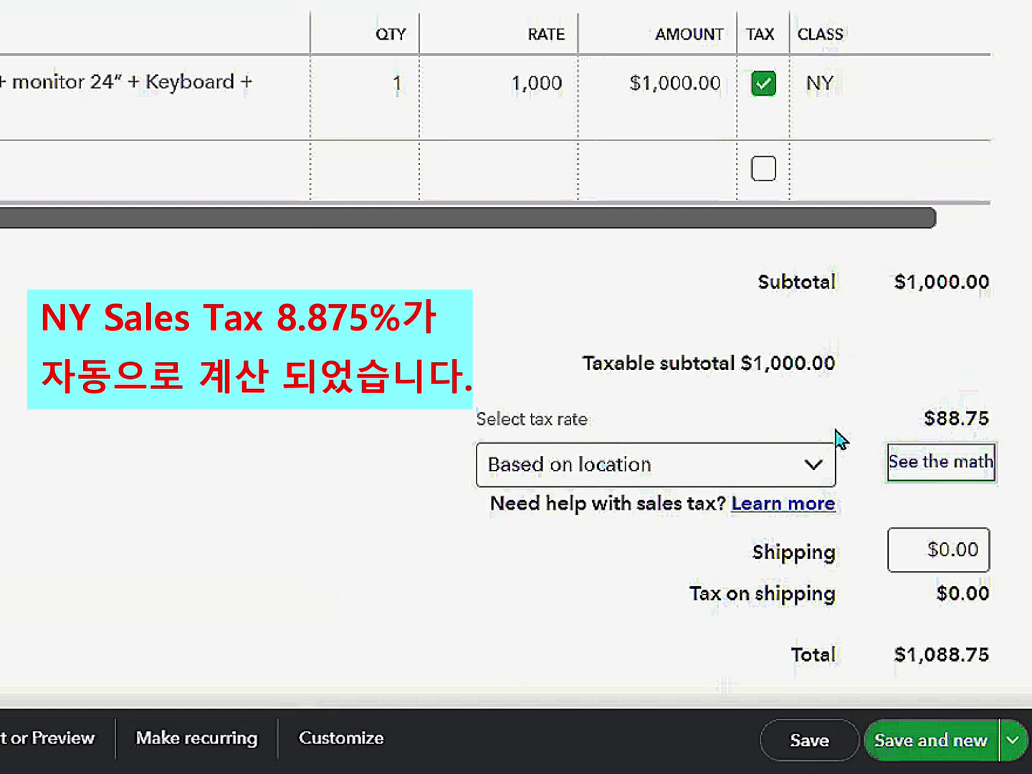
- Keep the sales tax rate for receipt 1008 based on location
click(819, 468)
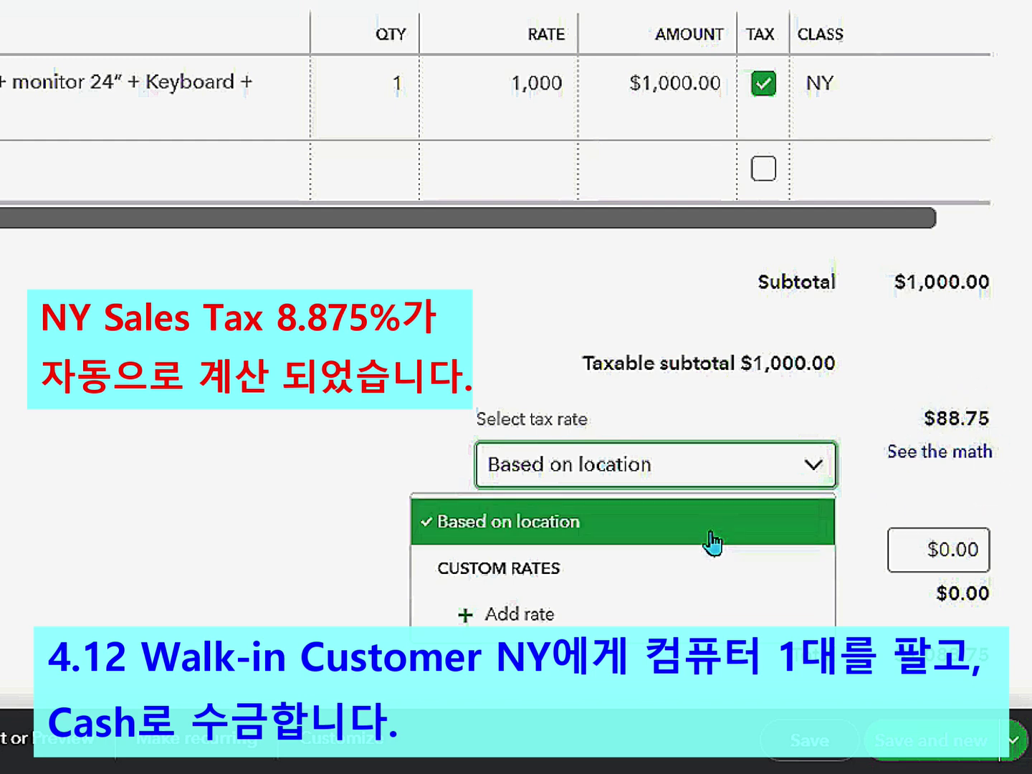
click(699, 477)
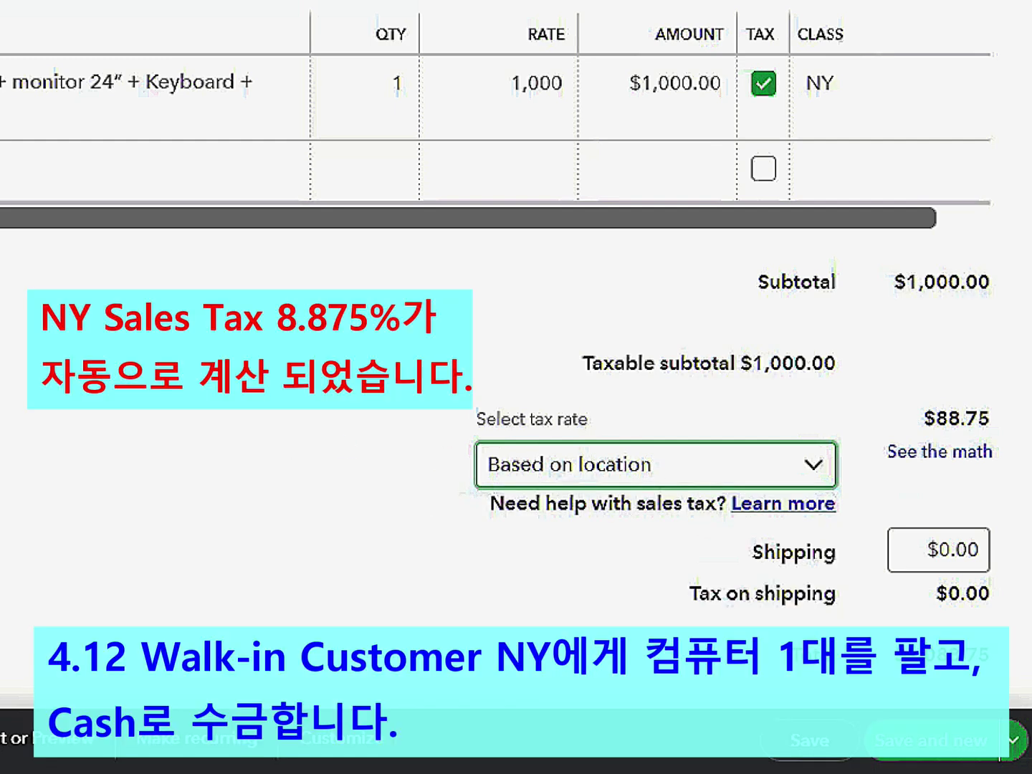
scroll(498, 350, down, 3)
scroll(986, 454, down, 2)
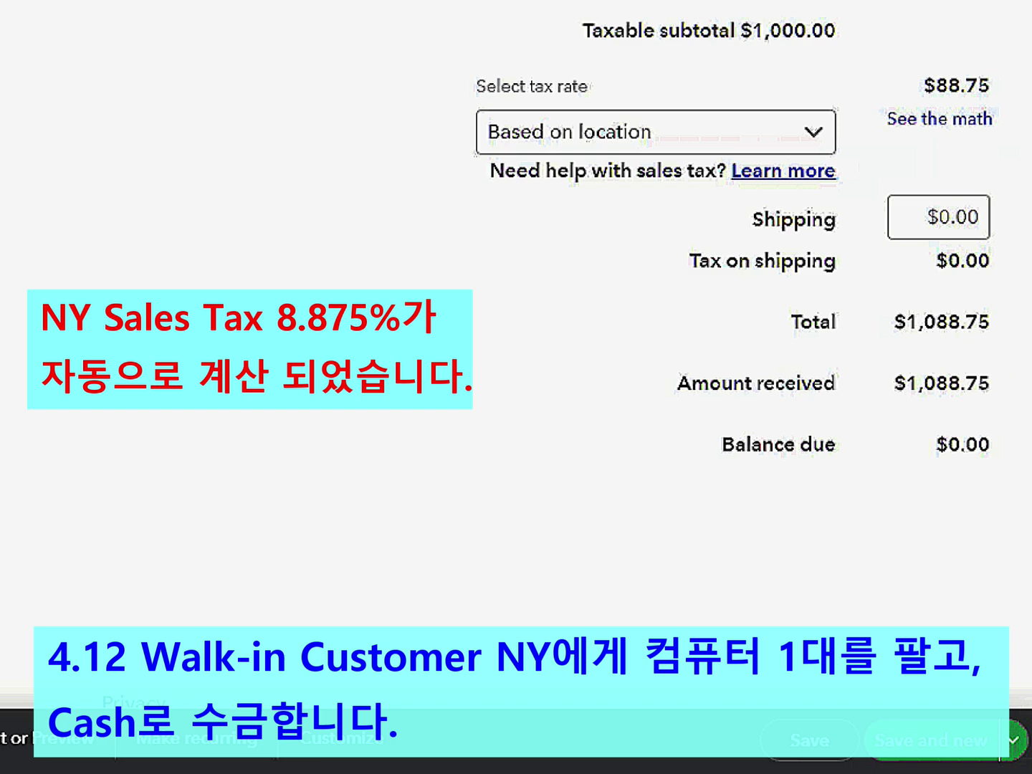
scroll(516, 354, up, 5)
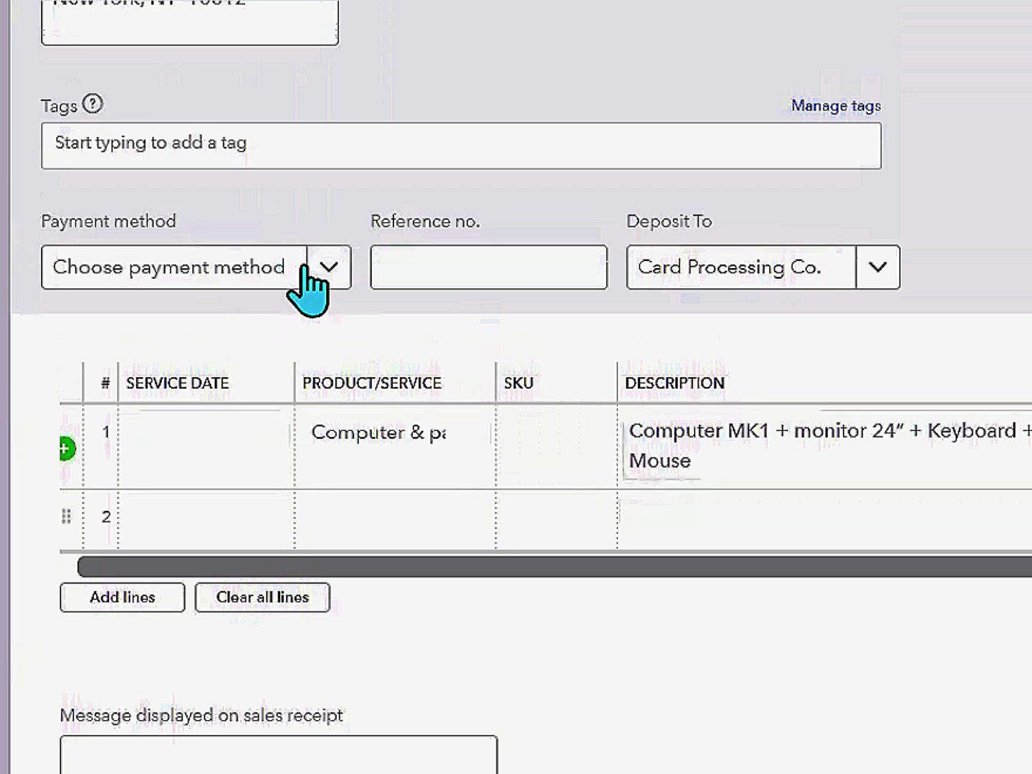
- Set the payment method to Cash and deposit the receipt to Payments to deposit
click(326, 268)
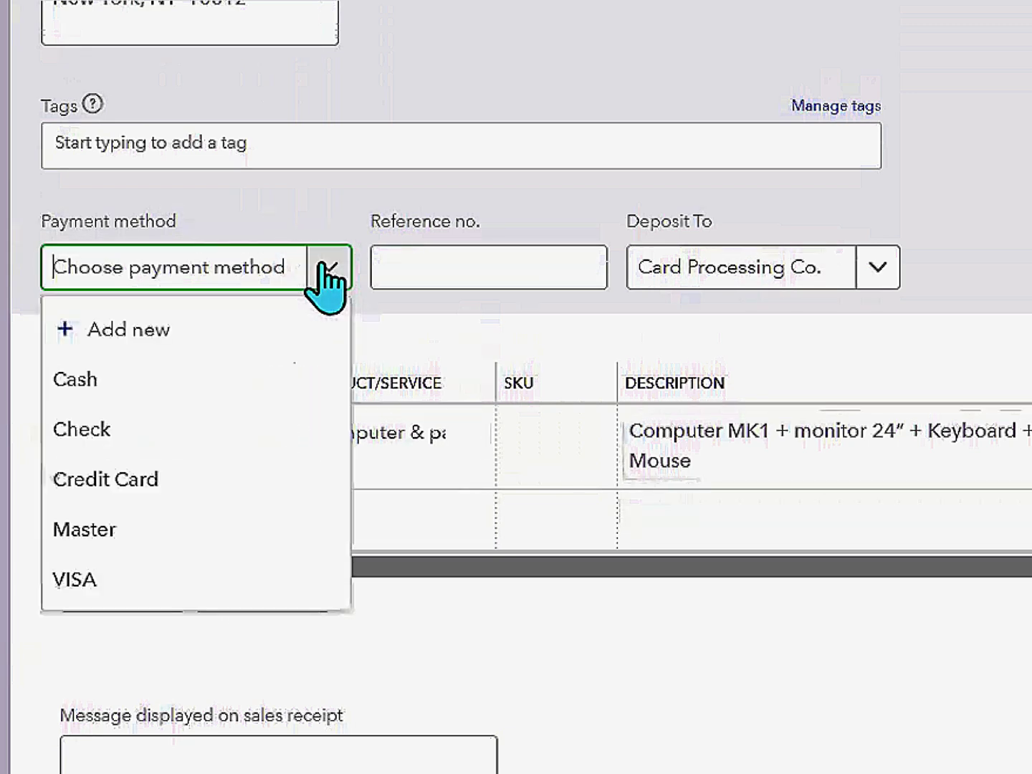
click(83, 381)
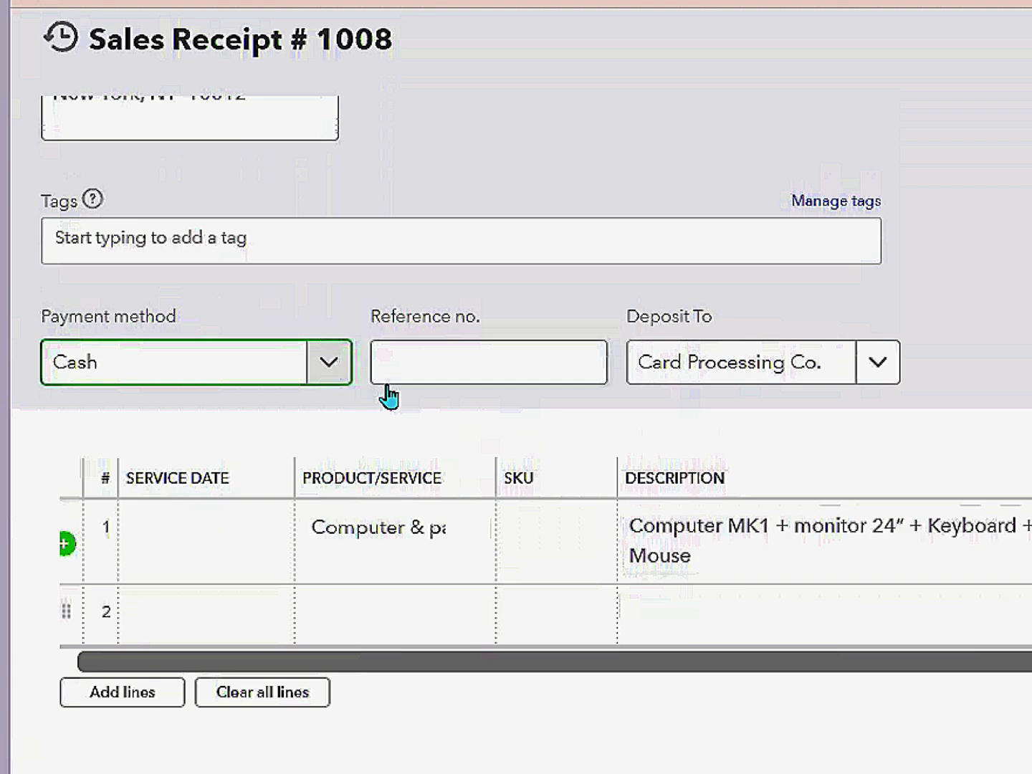
click(881, 363)
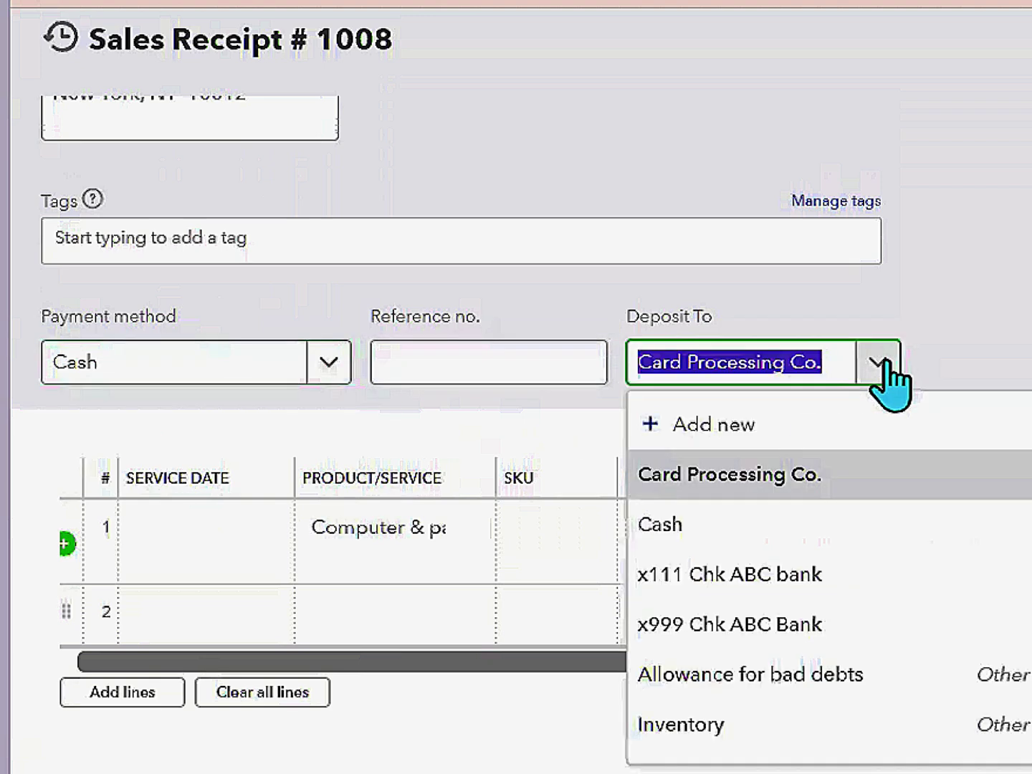
scroll(945, 541, down, 5)
click(945, 537)
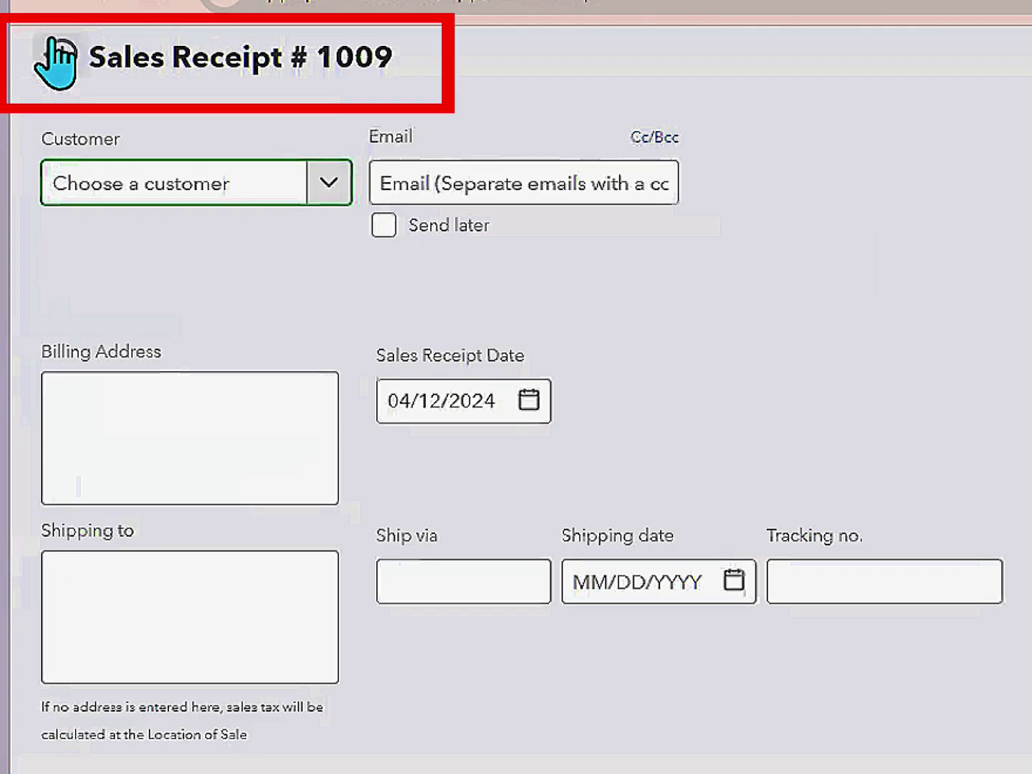
- Open the full transaction list and reopen Walk-in Customer LA's 04/11 receipt 1007
click(61, 54)
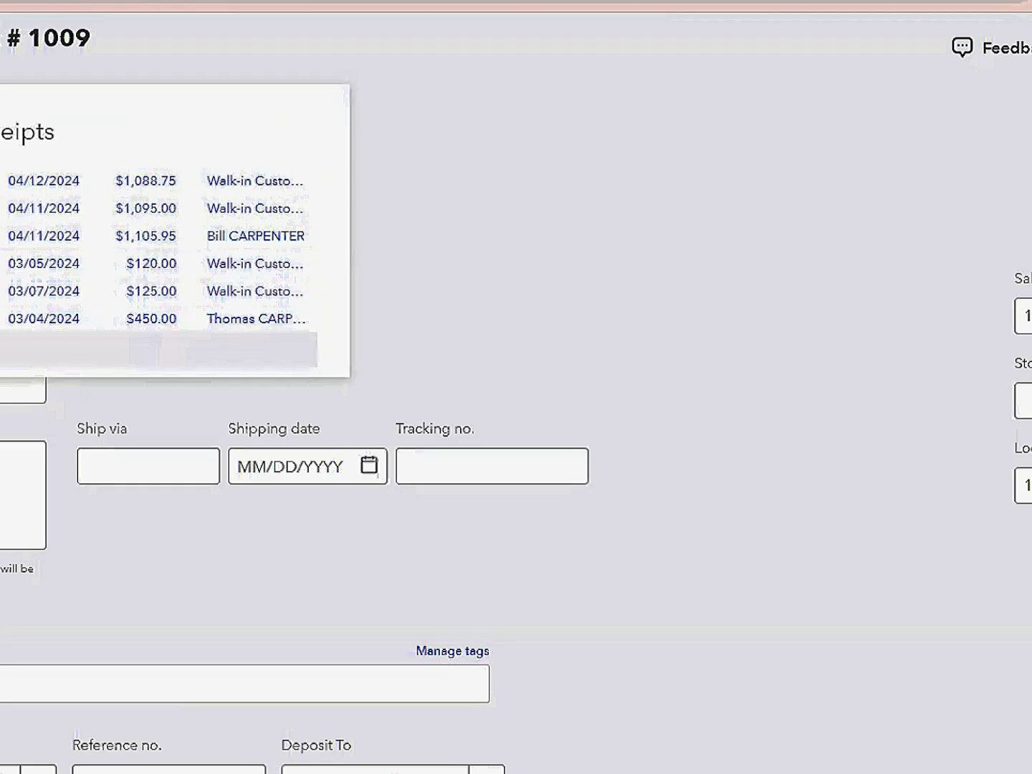
click(15, 350)
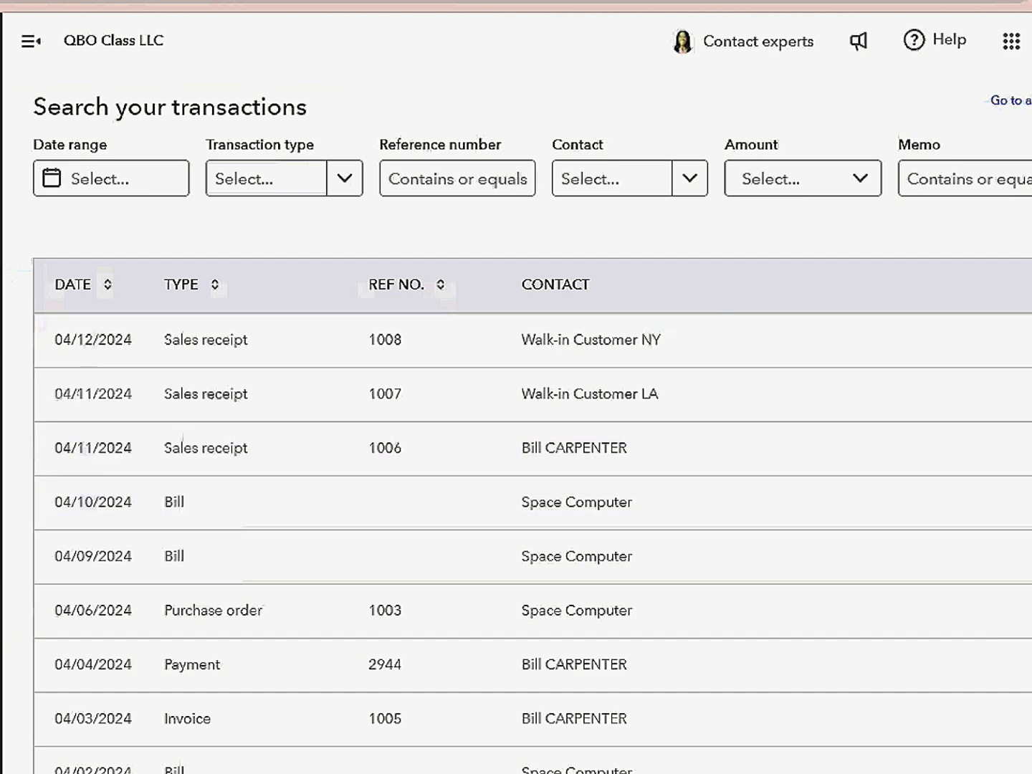
scroll(530, 423, down, 11)
scroll(532, 423, down, 1)
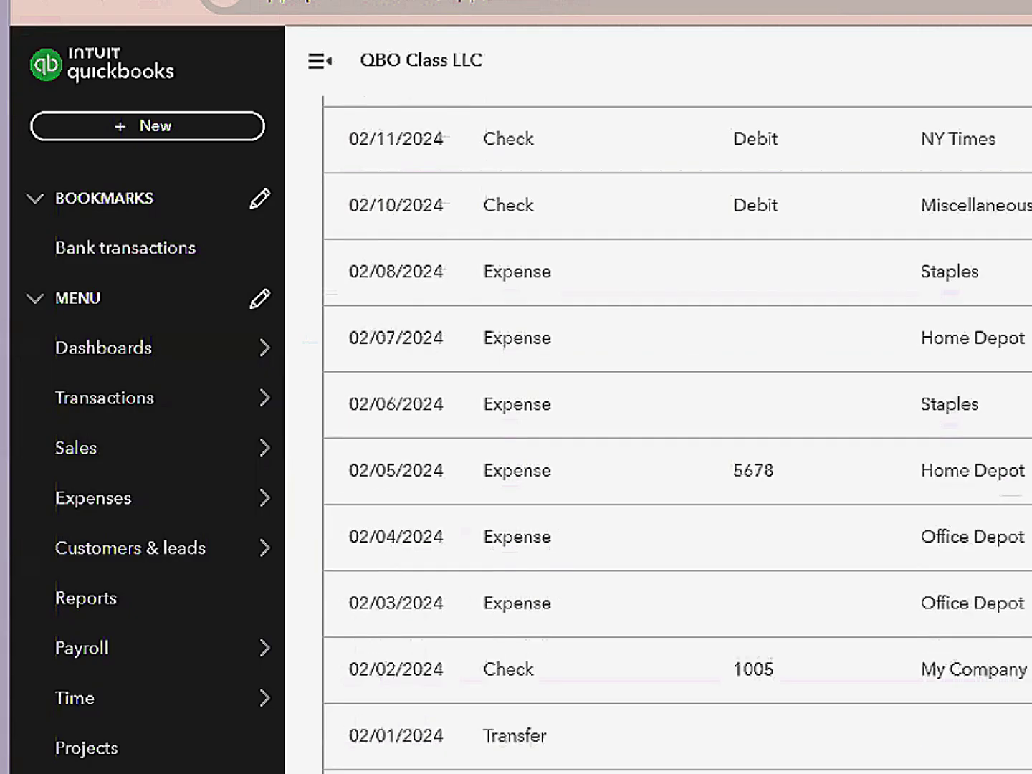
scroll(645, 430, down, 1)
scroll(645, 429, up, 2)
scroll(645, 430, up, 15)
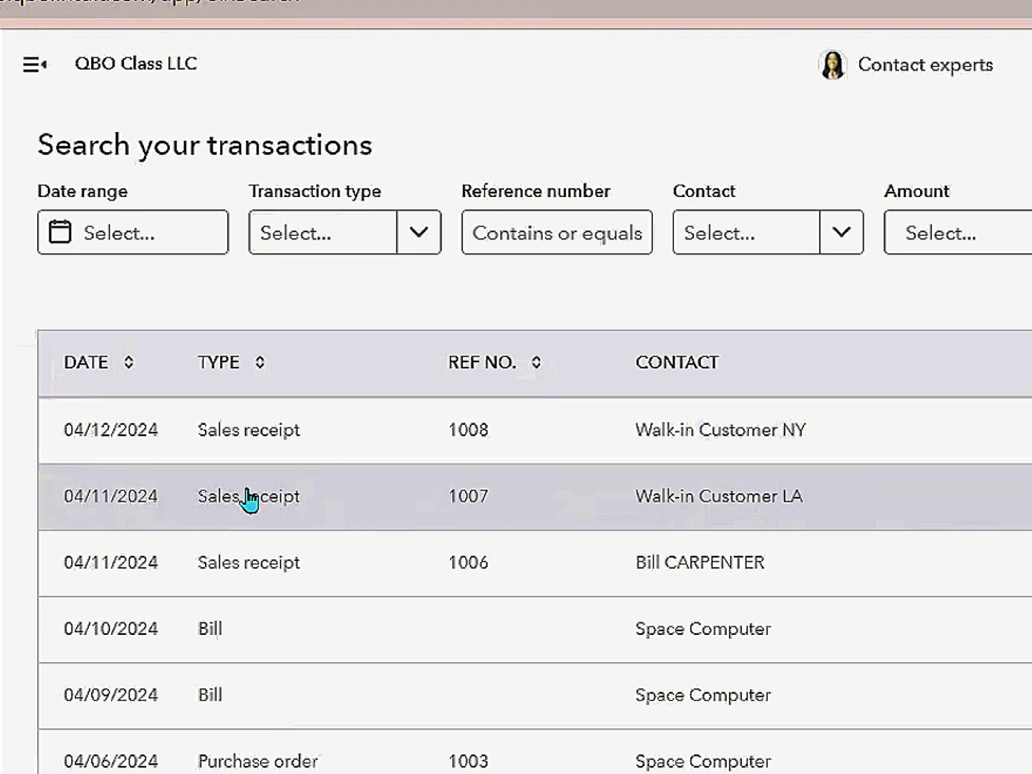
click(721, 506)
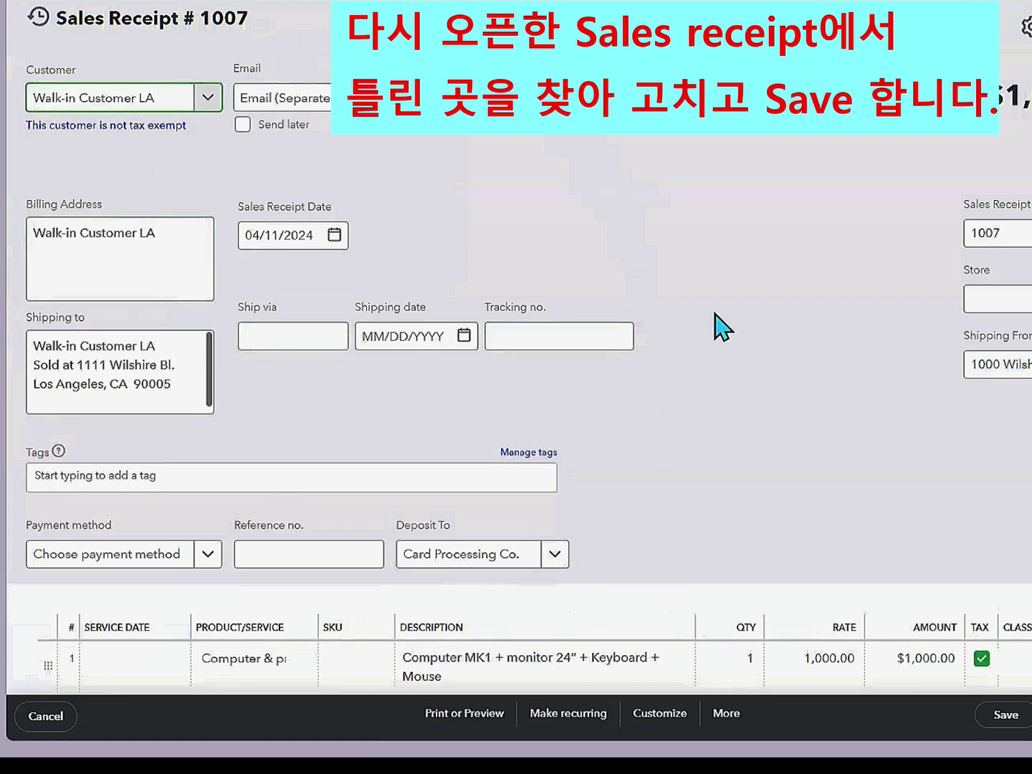
- Give receipt 1007's line class LA, payment method Cash, and deposit to Payments to deposit
scroll(717, 329, down, 4)
click(946, 396)
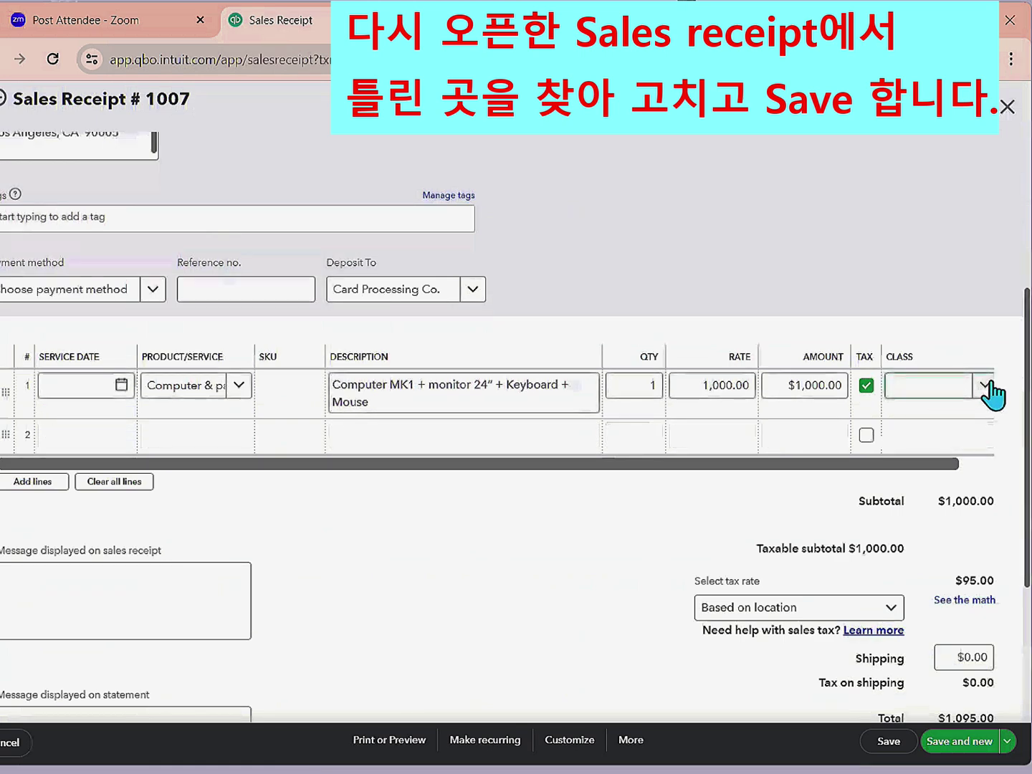
click(987, 387)
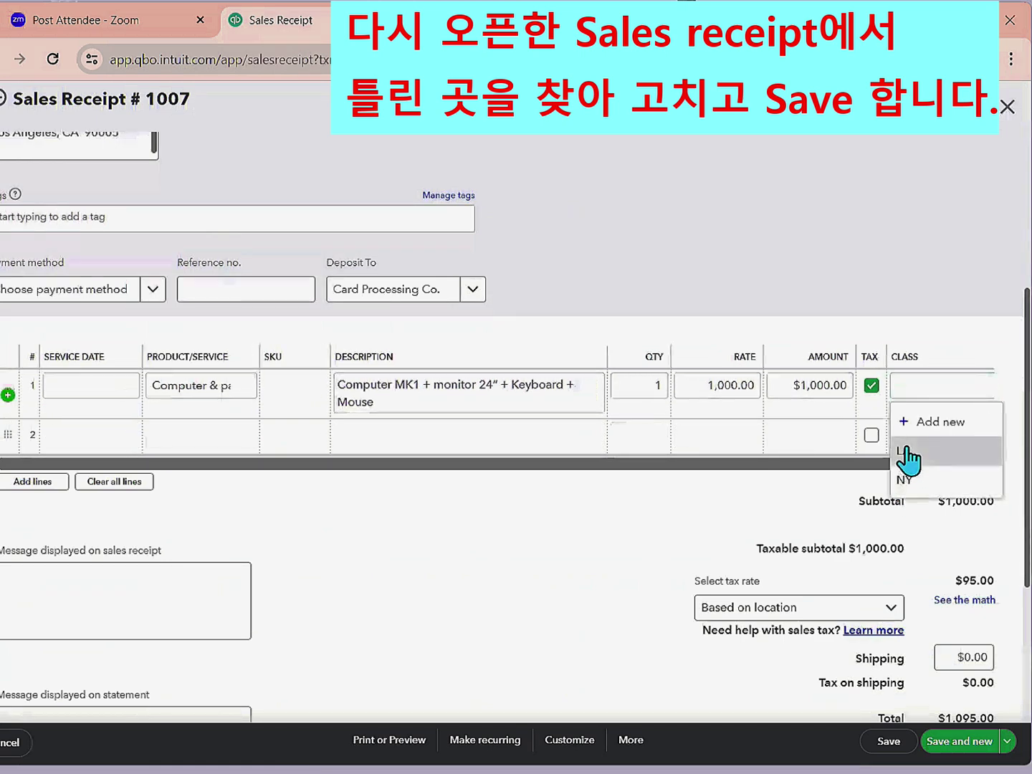
click(906, 454)
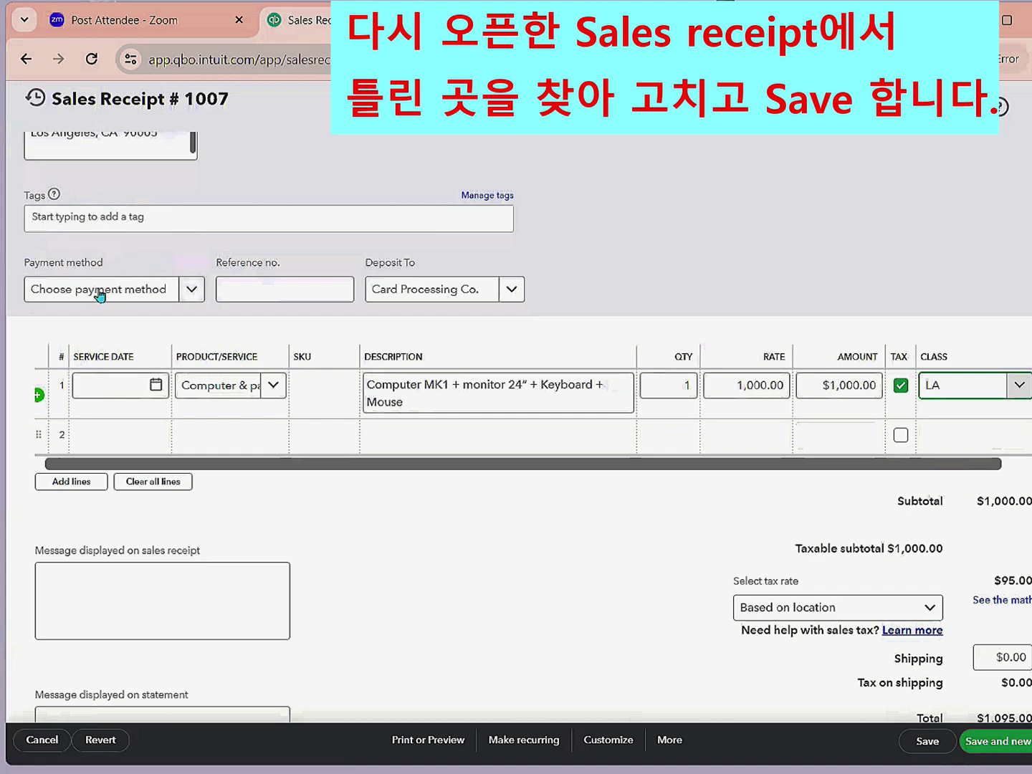
click(191, 290)
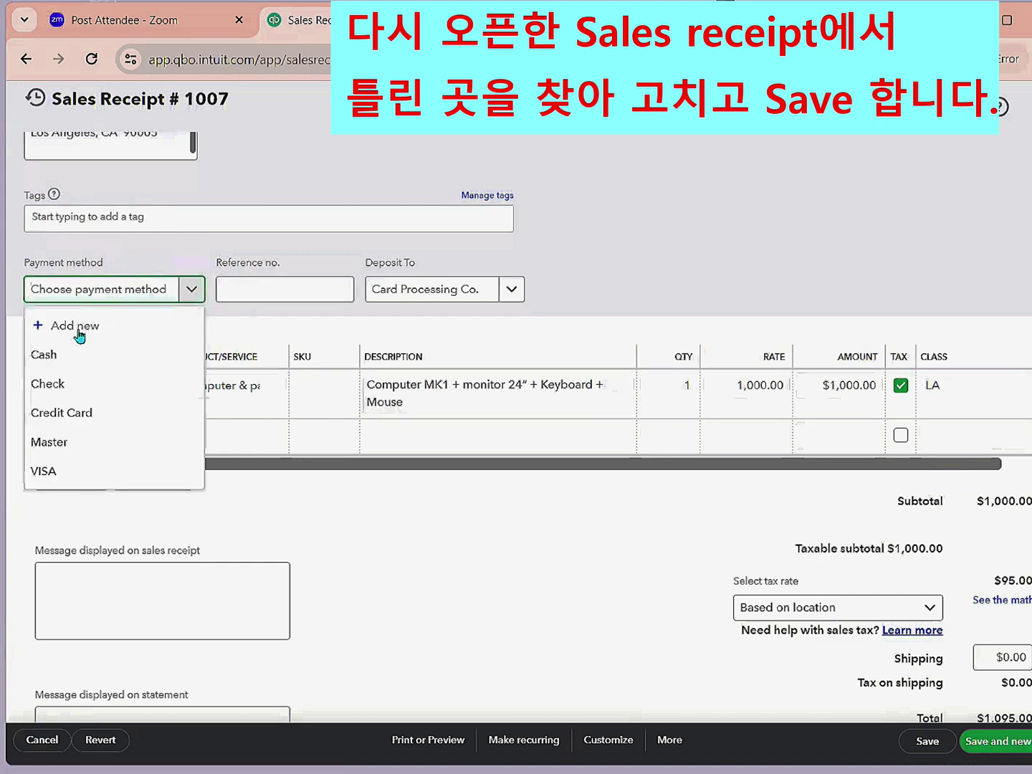
click(43, 354)
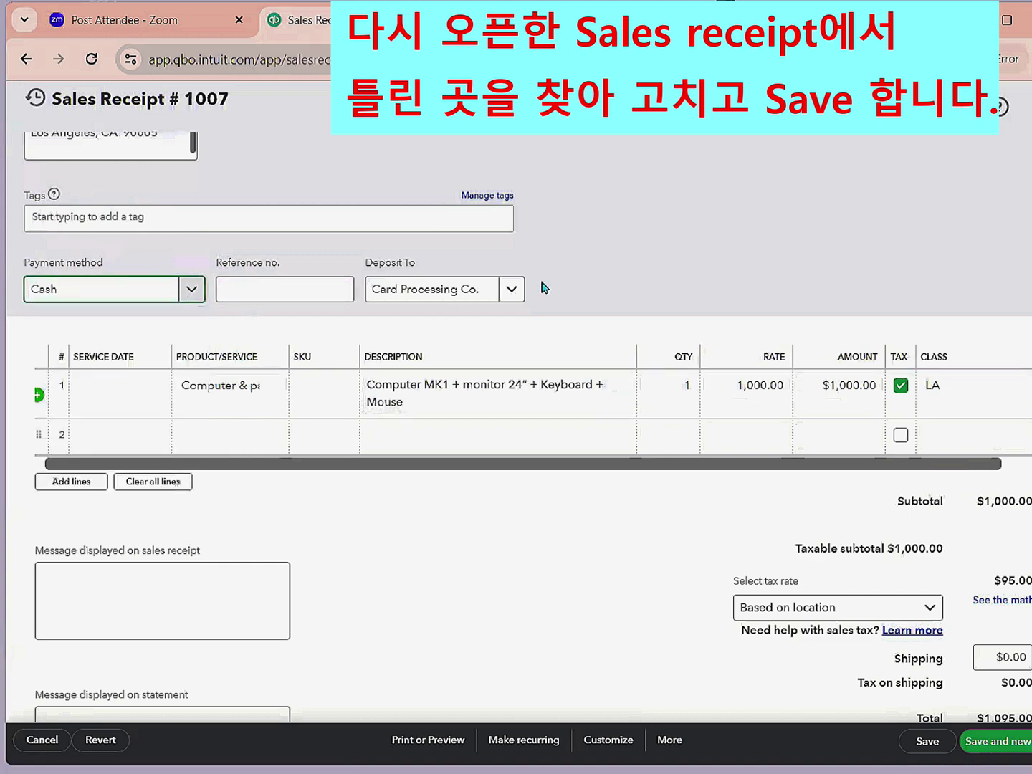
click(513, 290)
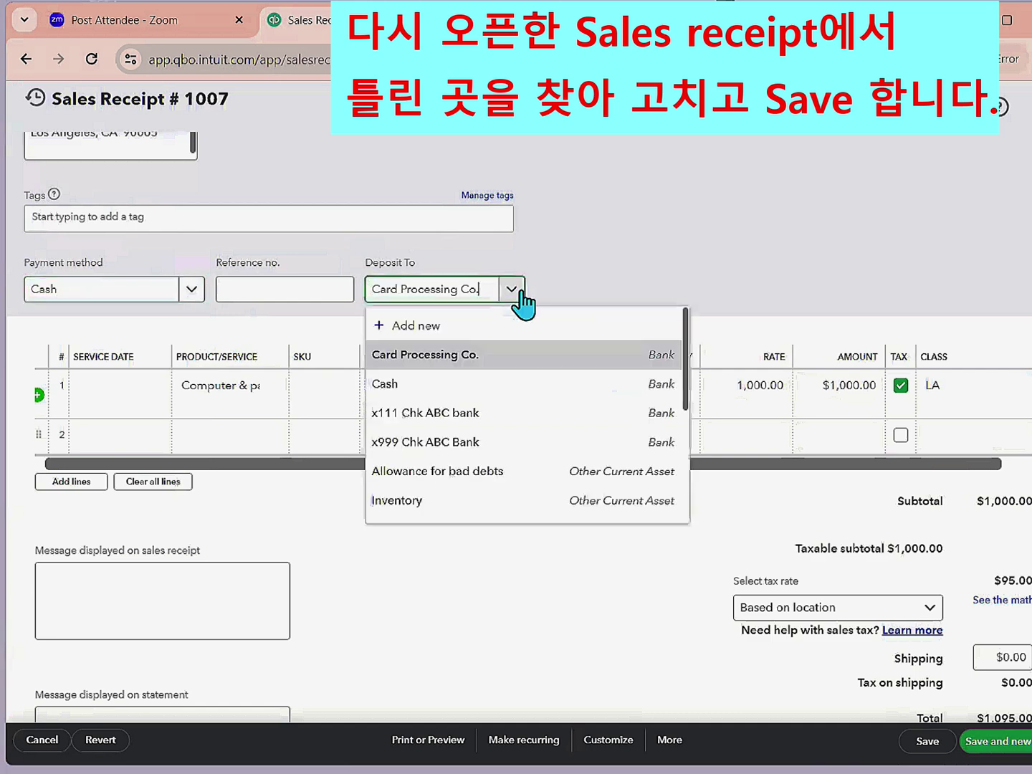
scroll(515, 368, down, 5)
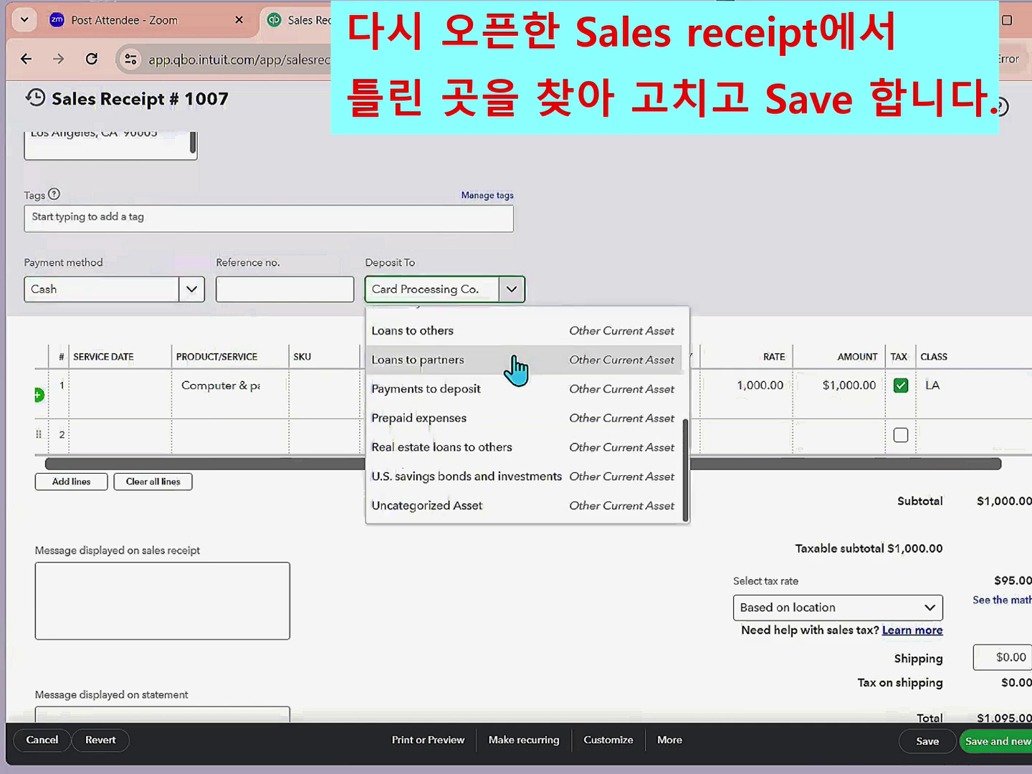
click(458, 392)
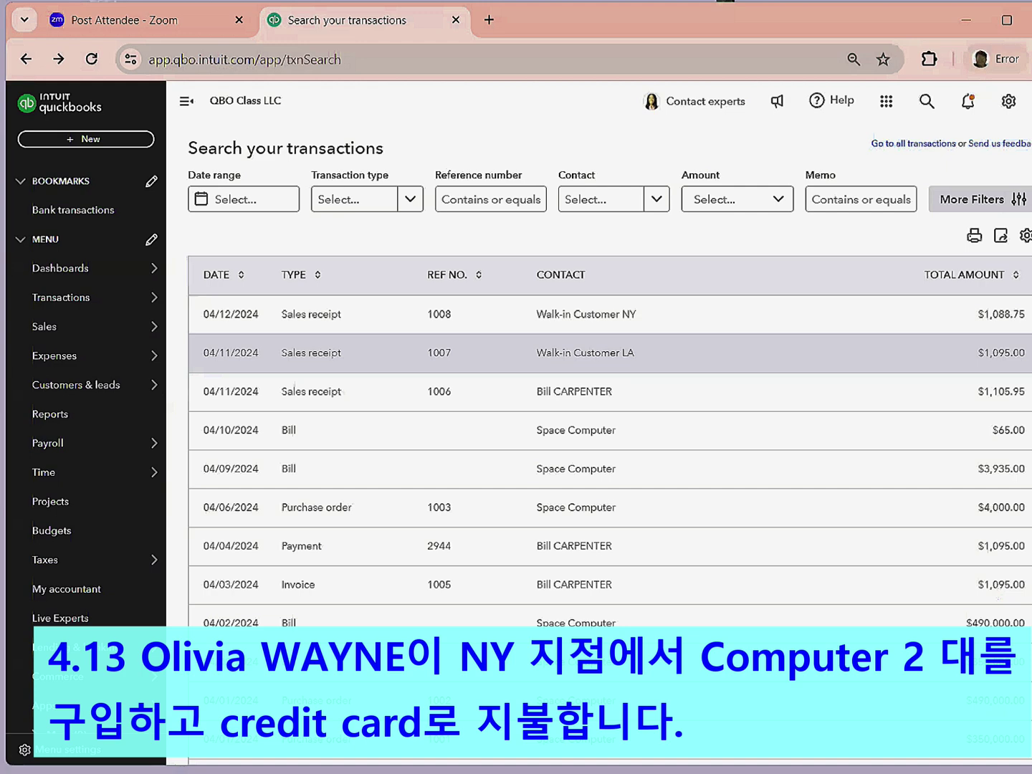
- Start a new sales receipt for the individual Hempstead, NY customer
click(80, 138)
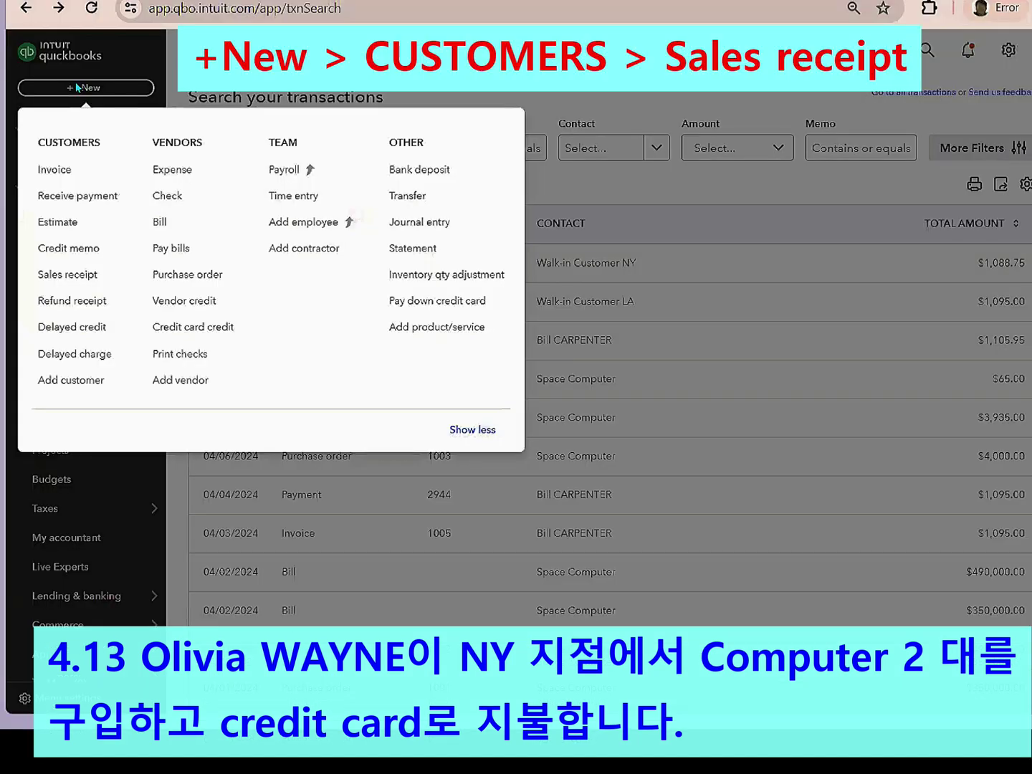
click(68, 274)
click(304, 81)
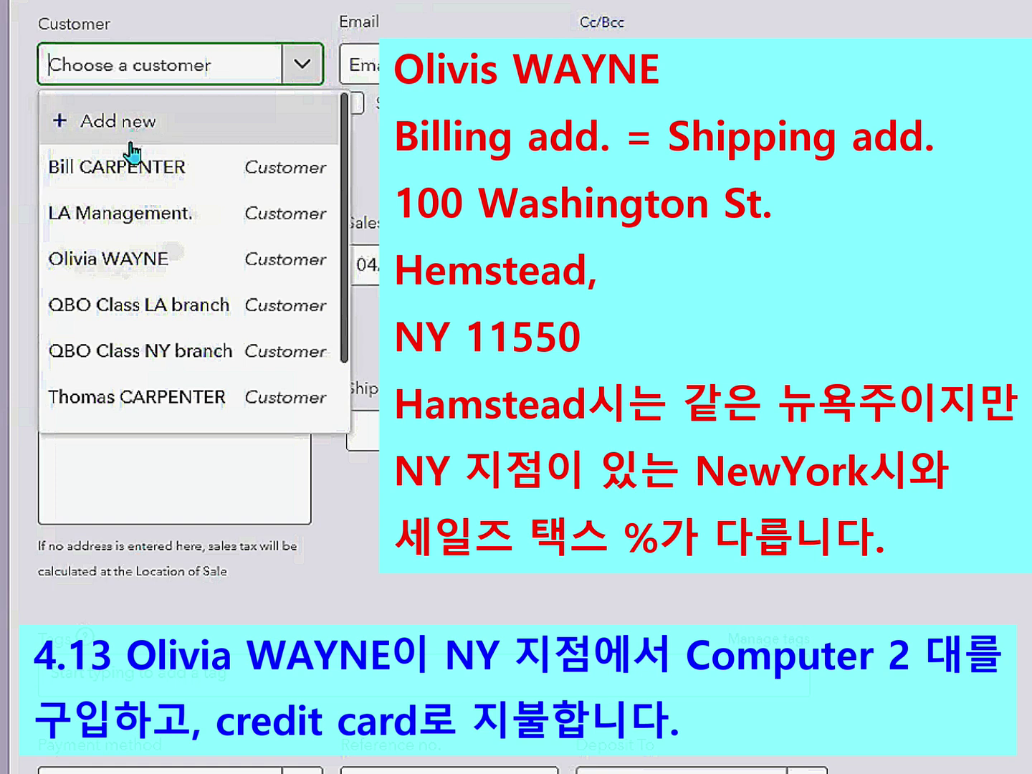
click(163, 266)
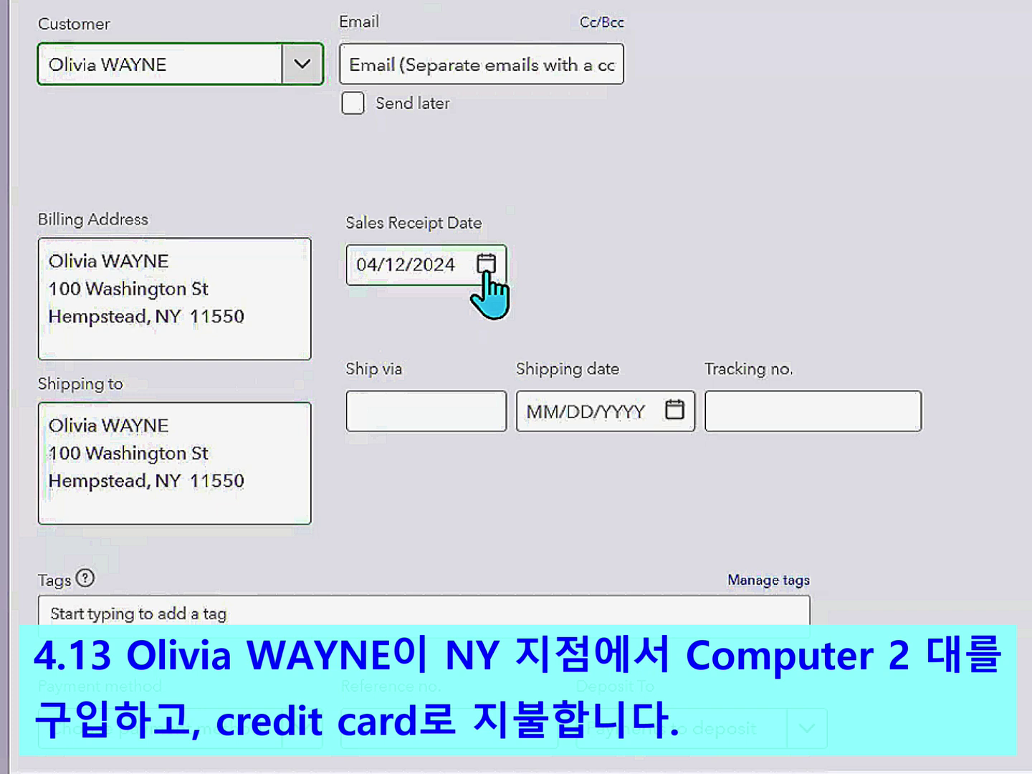
- Date the receipt 04/13/2024 and begin filling the first product line
click(485, 266)
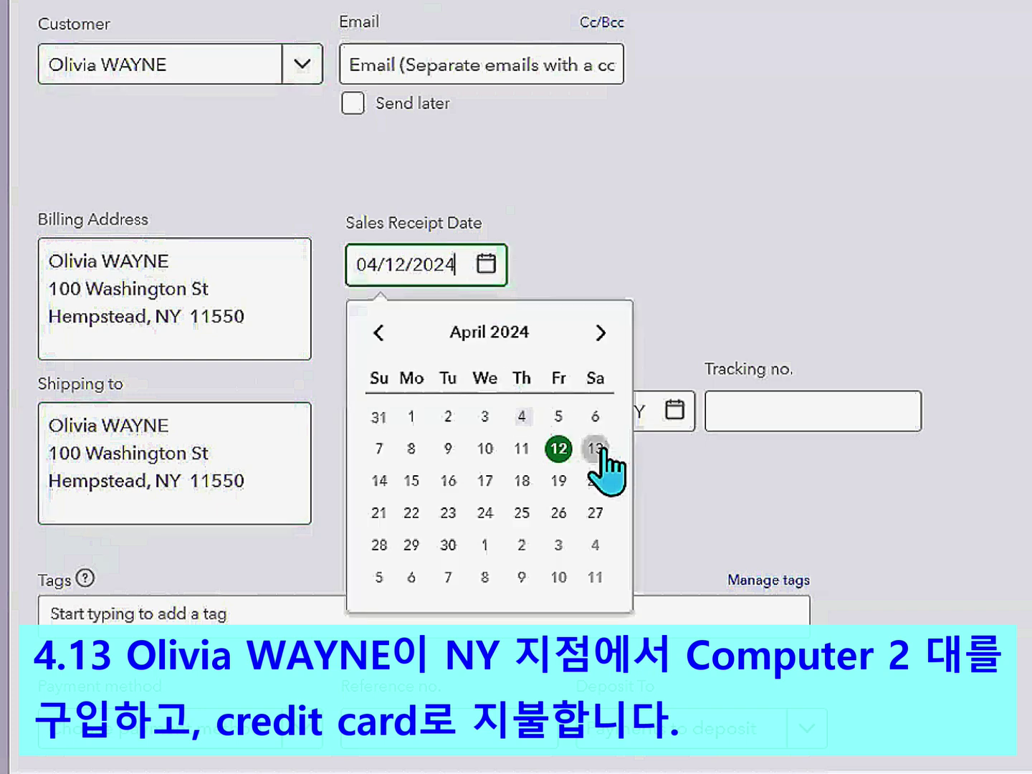
click(596, 449)
scroll(559, 531, down, 5)
click(426, 397)
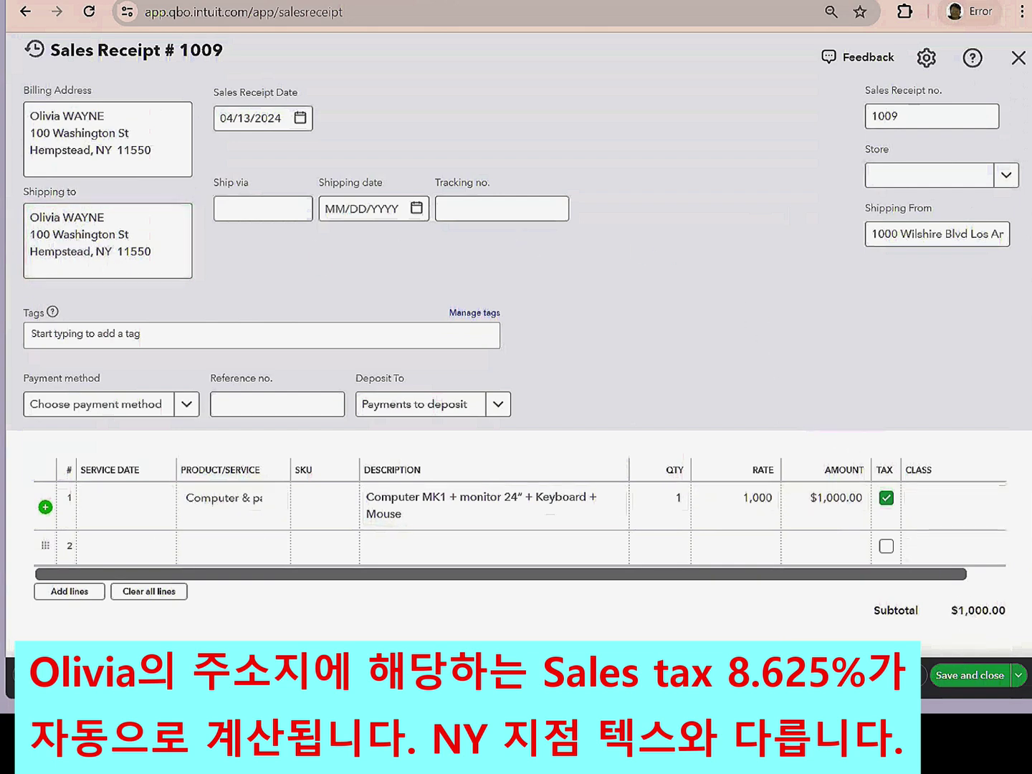
scroll(979, 491, down, 3)
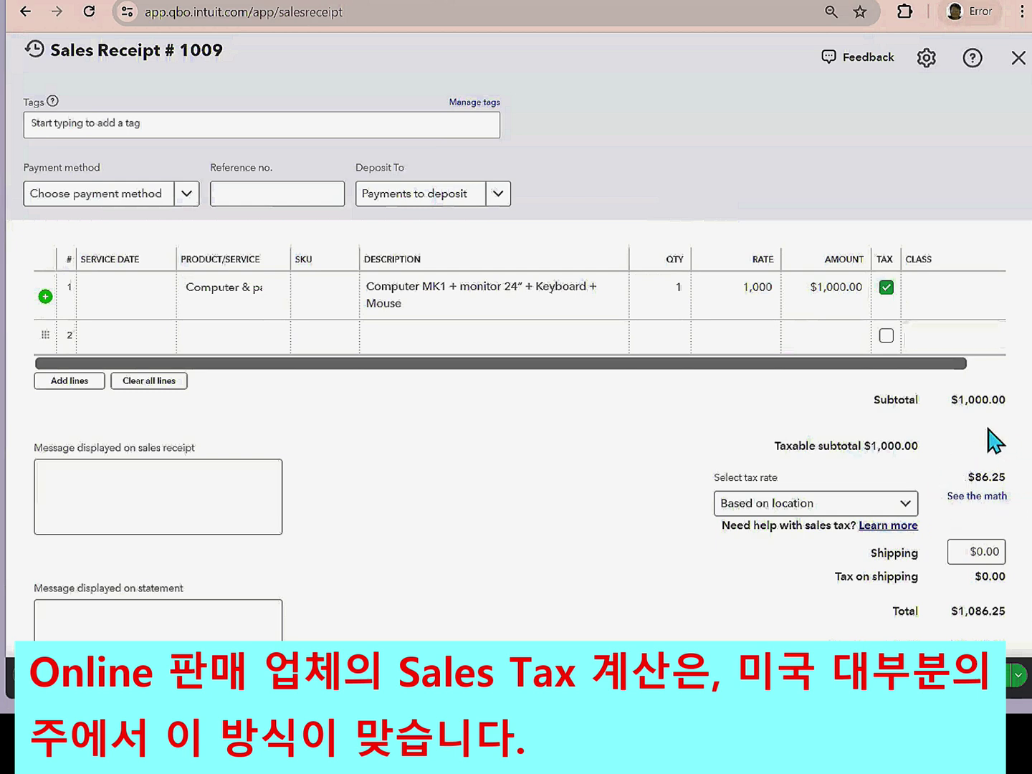
scroll(1002, 428, up, 3)
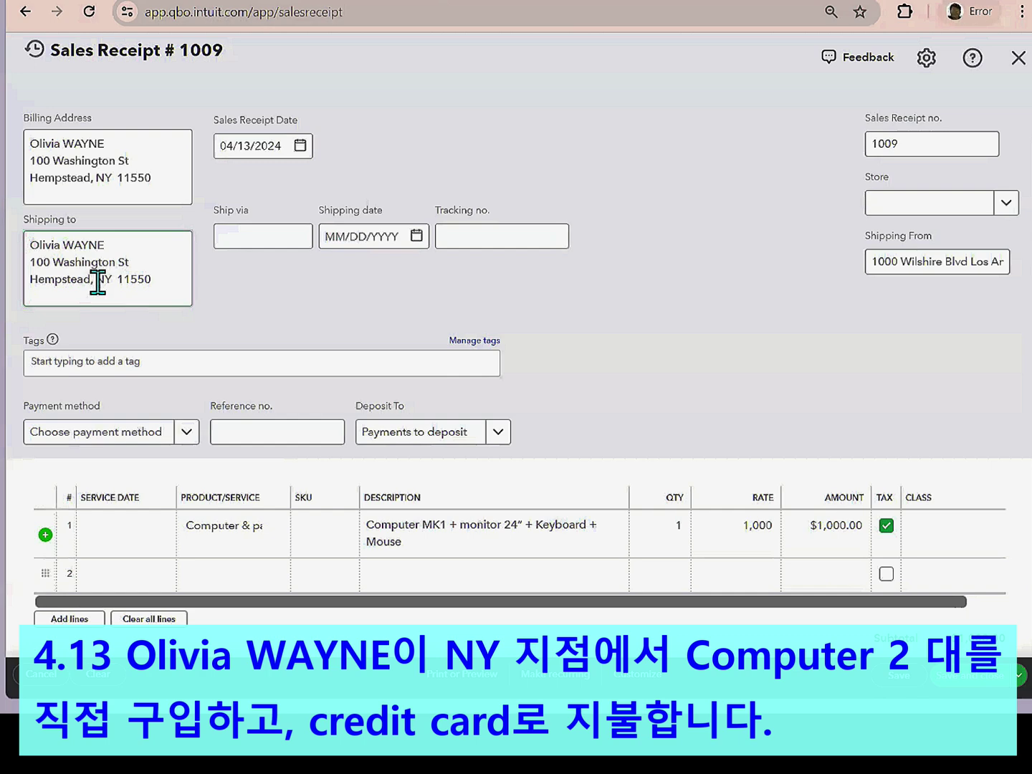
scroll(98, 281, up, 2)
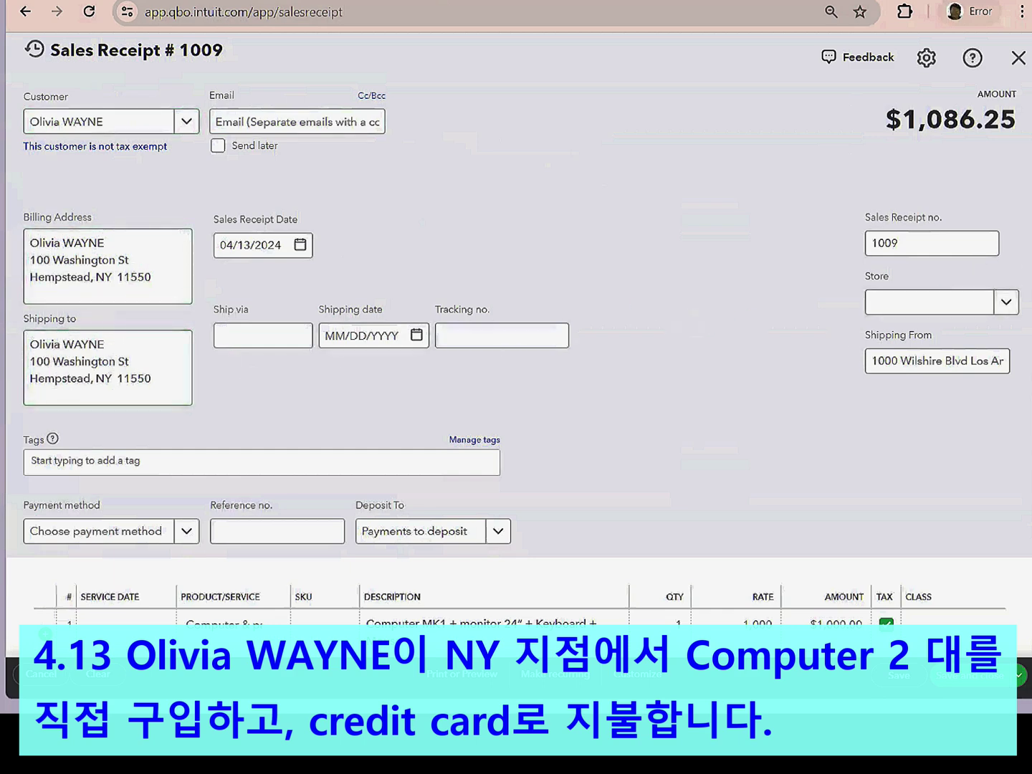
scroll(515, 395, down, 4)
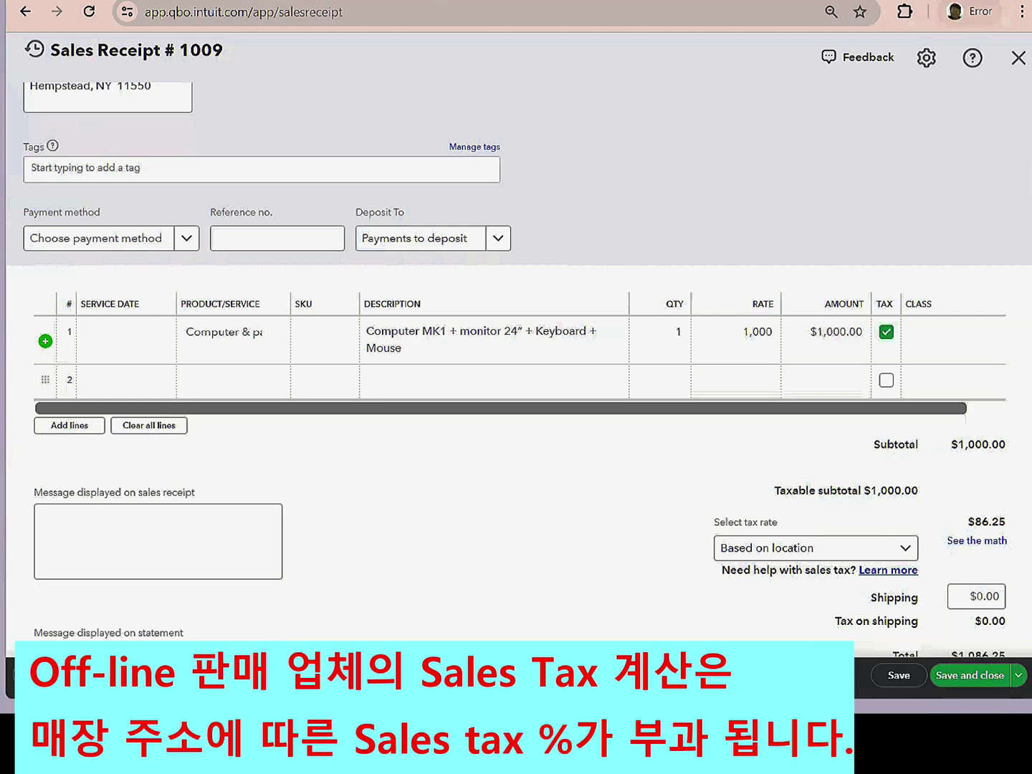
- Scroll through receipt 1009 to review the taxable $1,000 line, $86.25 tax and $1,086.25 total
scroll(516, 358, up, 4)
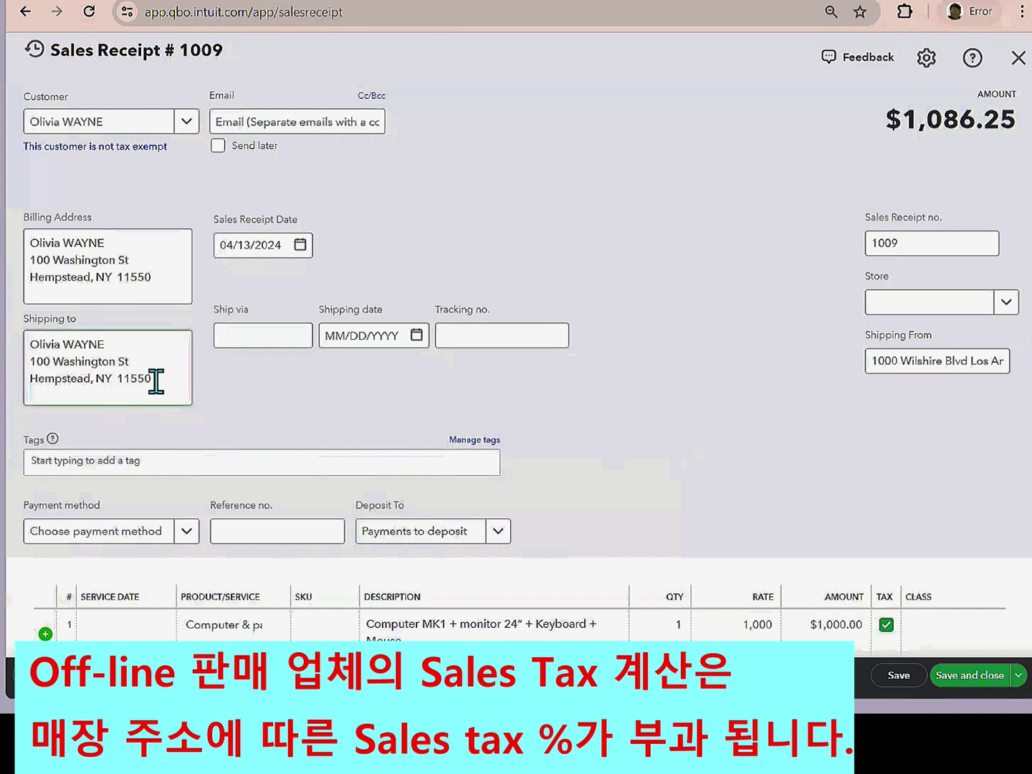
scroll(145, 384, down, 3)
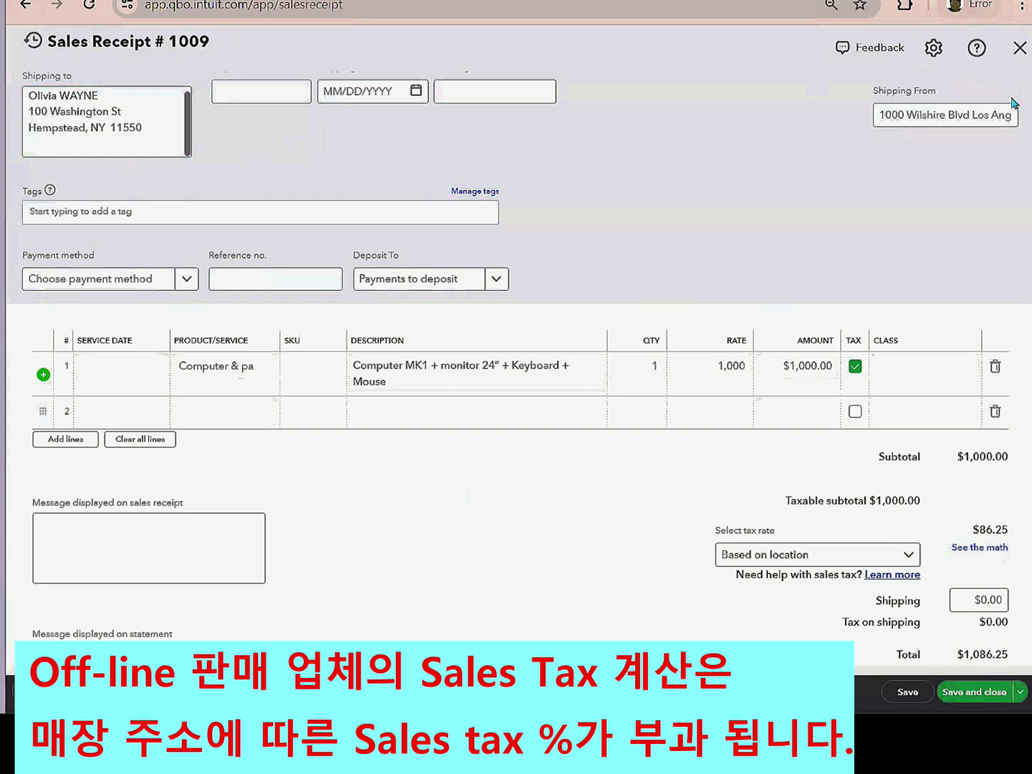
scroll(1026, 220, up, 1)
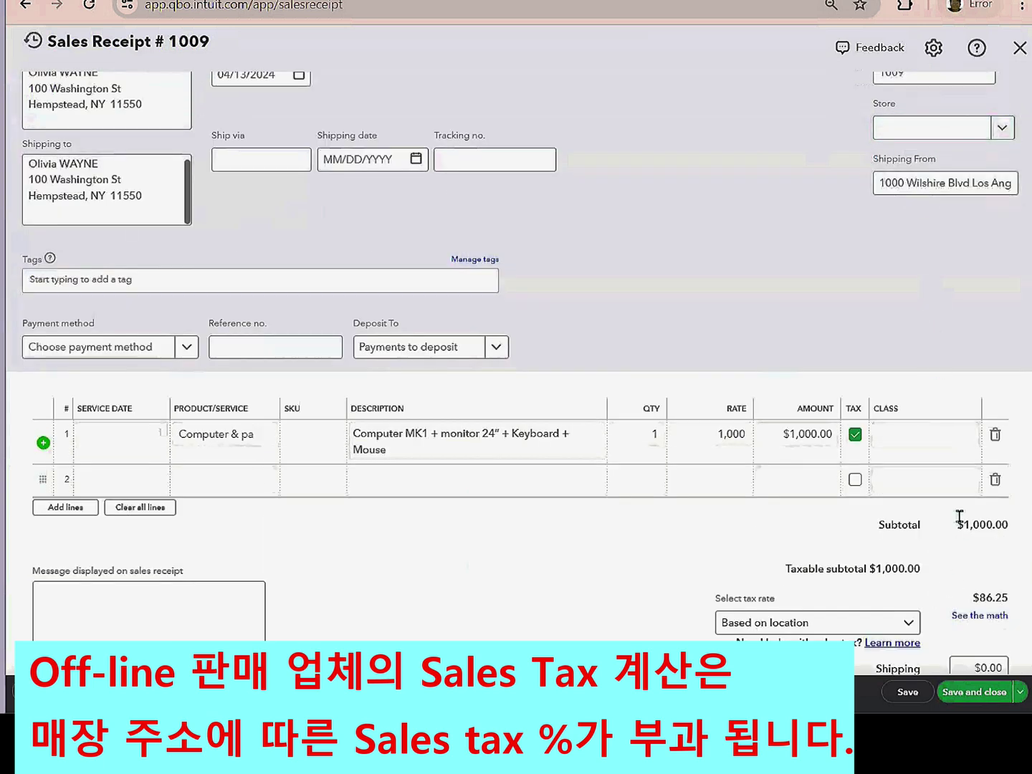
scroll(519, 371, down, 1)
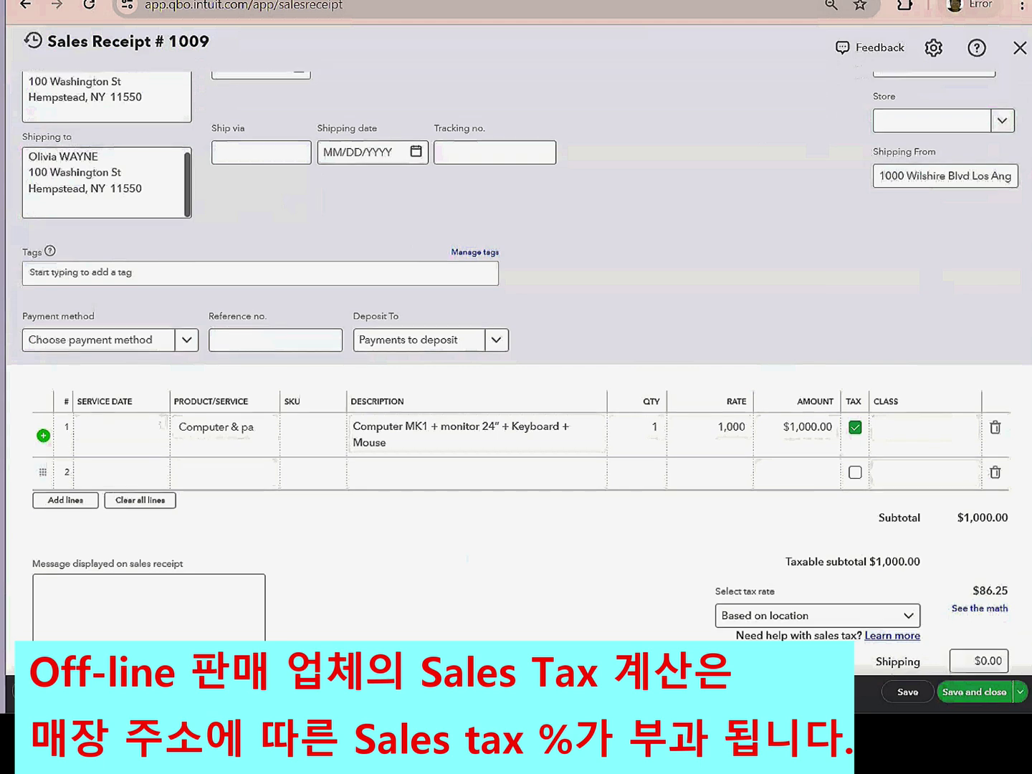
scroll(519, 372, down, 1)
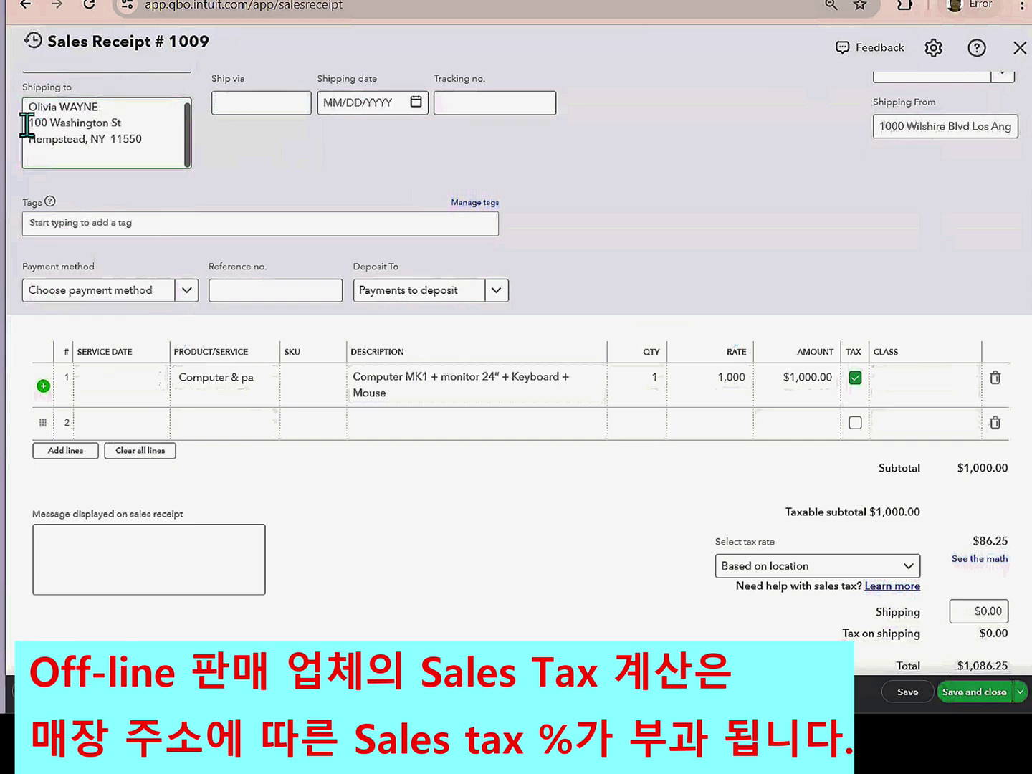
- Replace the shipping address with 'Sold at New York, NY 10012' so tax becomes $88.75
drag(26, 125, 174, 149)
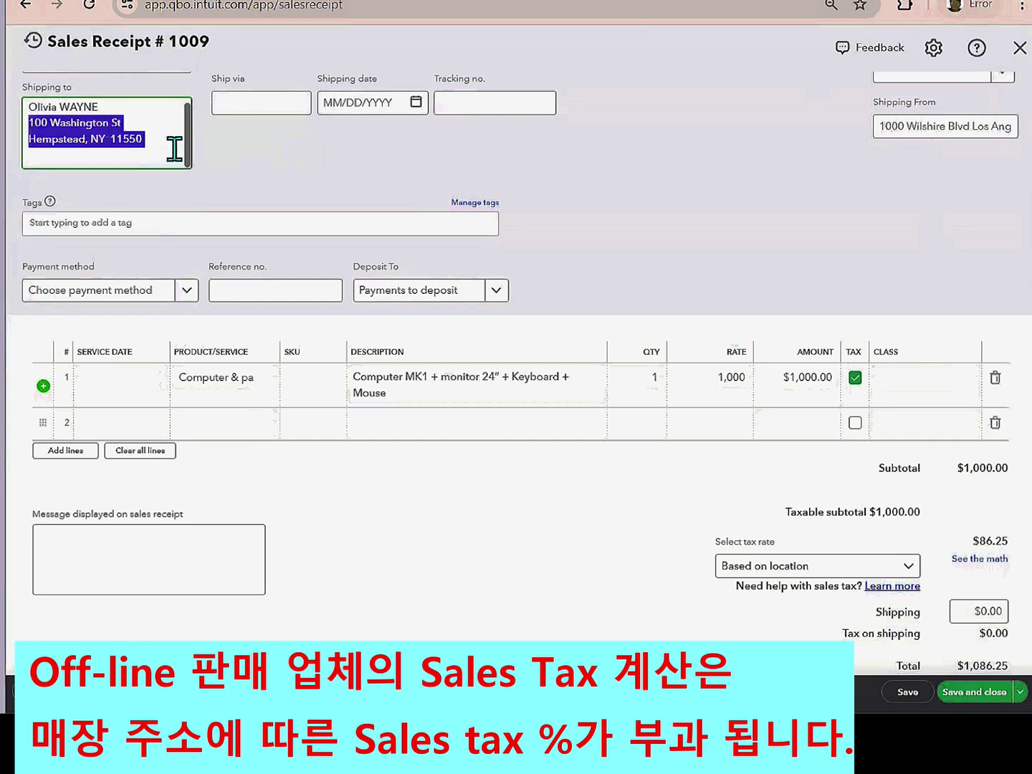
key(BackSpace)
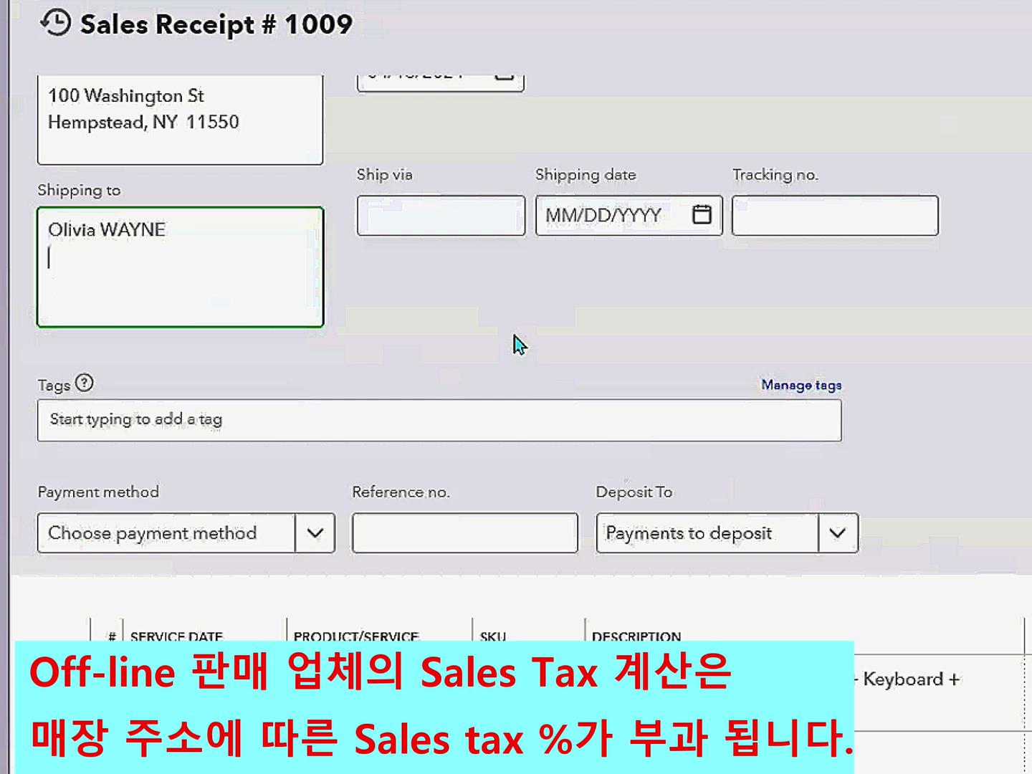
text(New Yo)
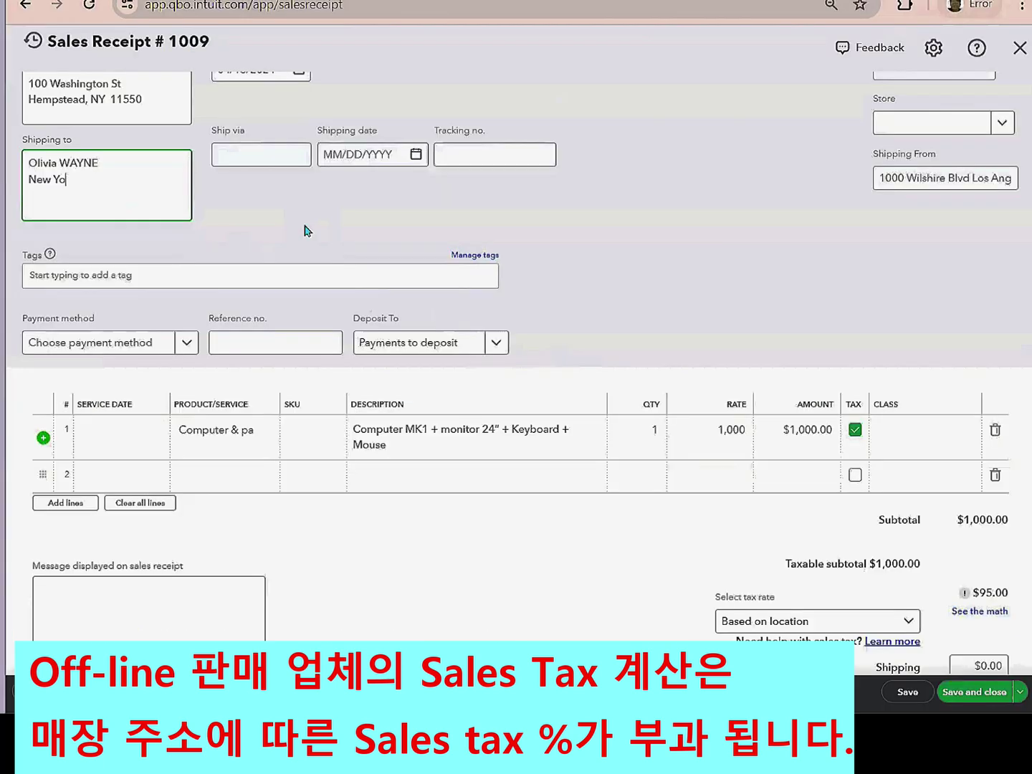
text(rk)
key(Return)
text(NY)
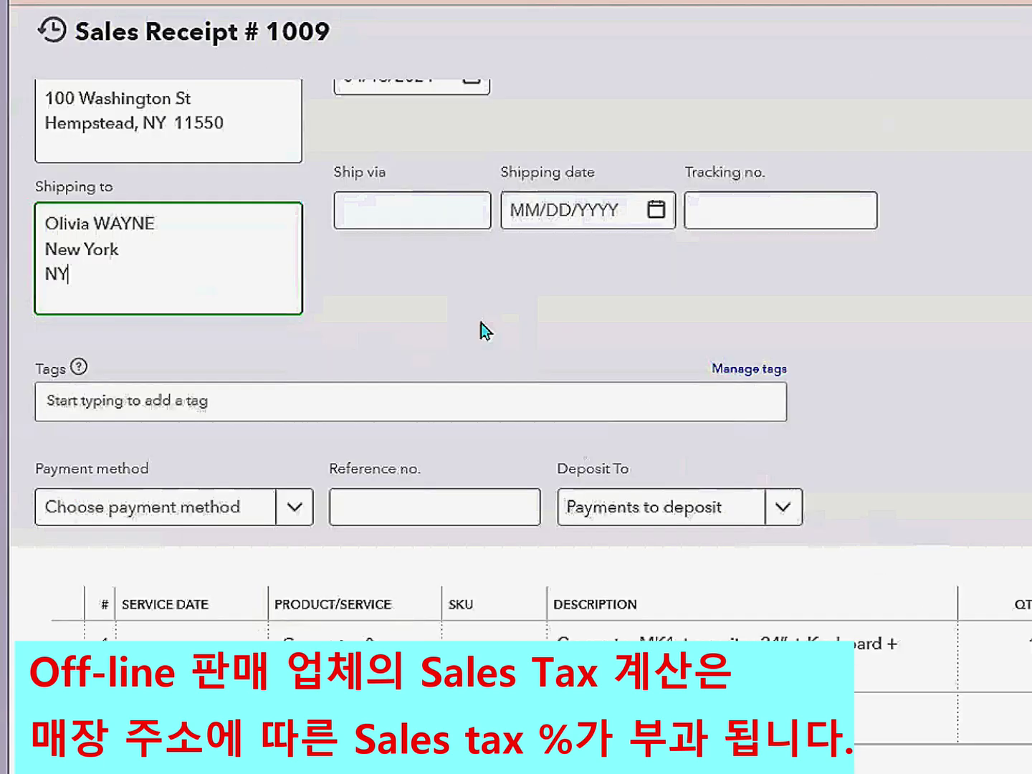
text( 10012)
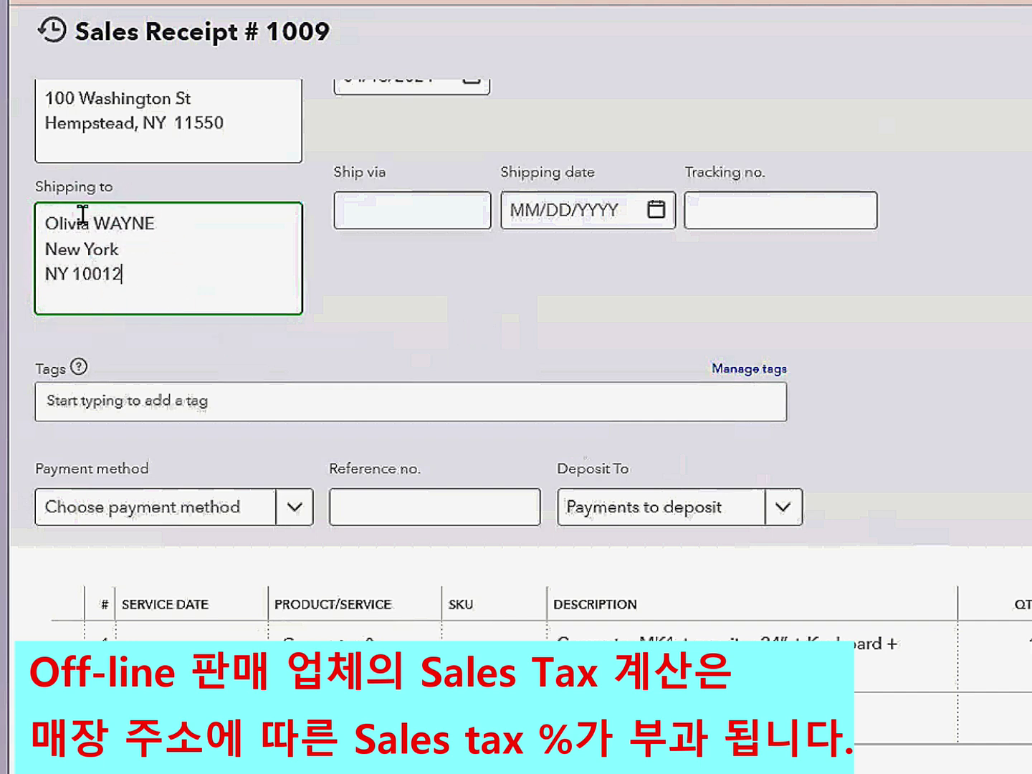
click(41, 248)
text(Sold at)
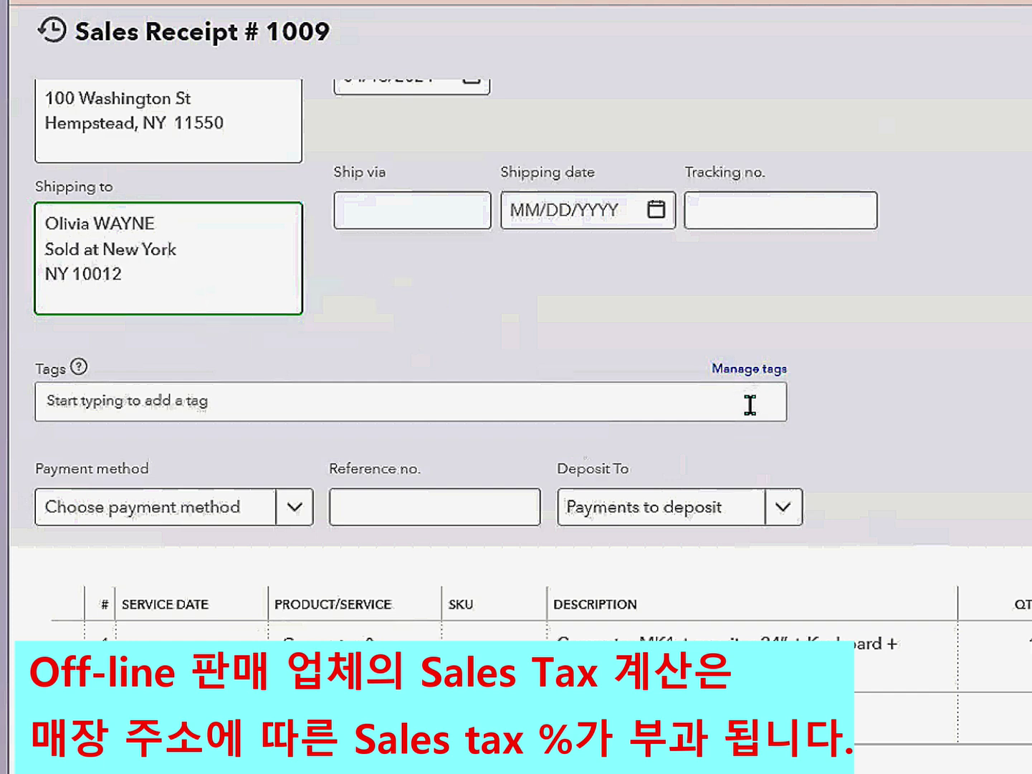
click(396, 285)
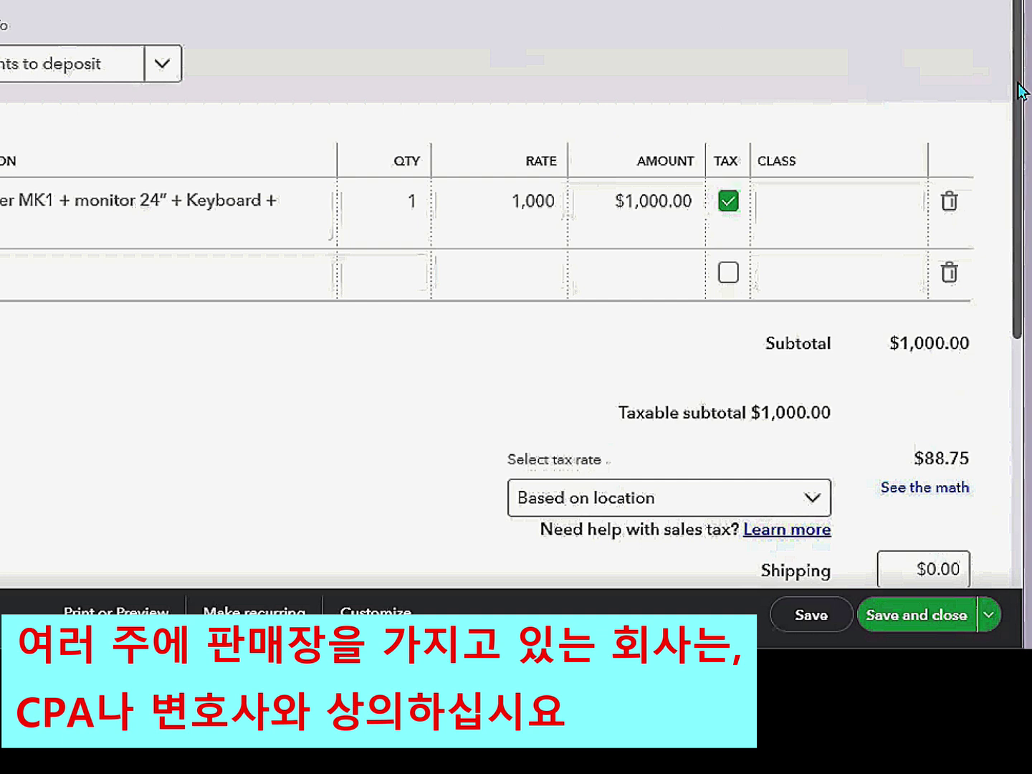
- Save receipt 1009 and open the Sales Tax Liability Report from Taxes
scroll(1021, 90, up, 1)
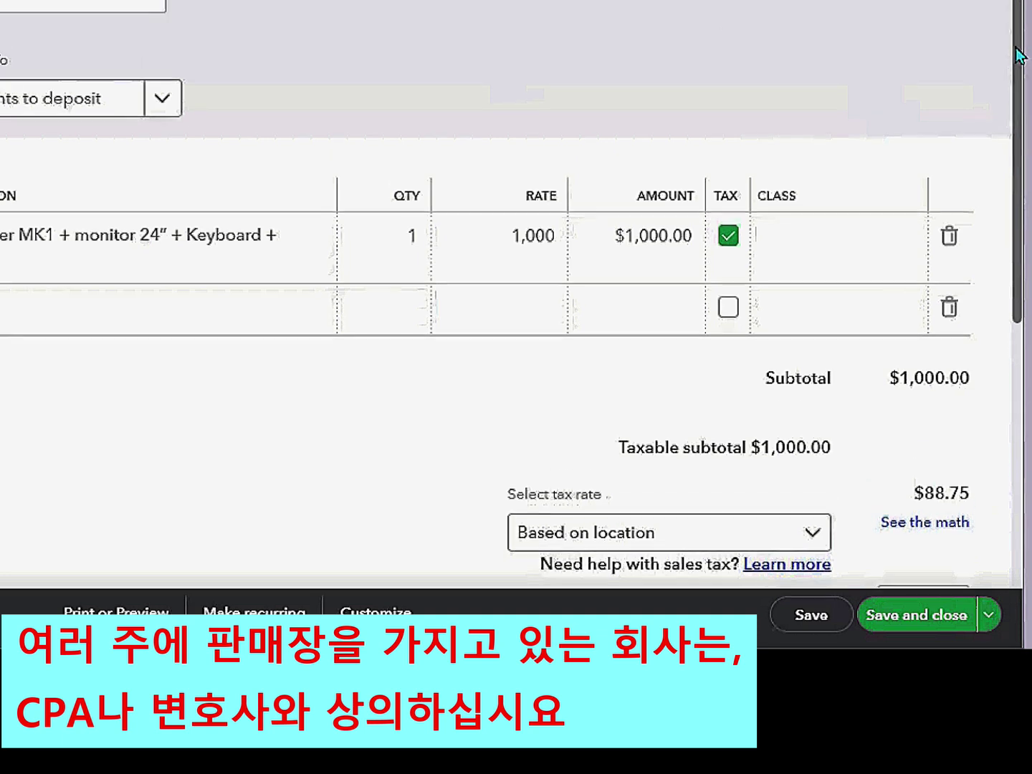
scroll(1022, 90, down, 4)
click(916, 614)
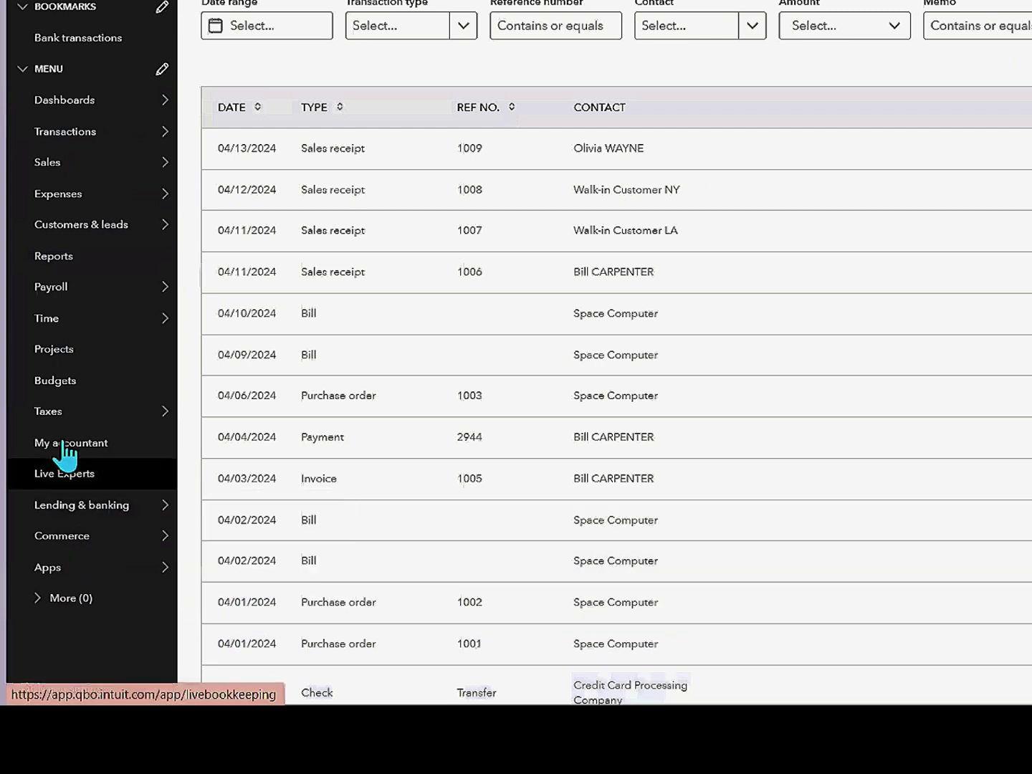
click(58, 410)
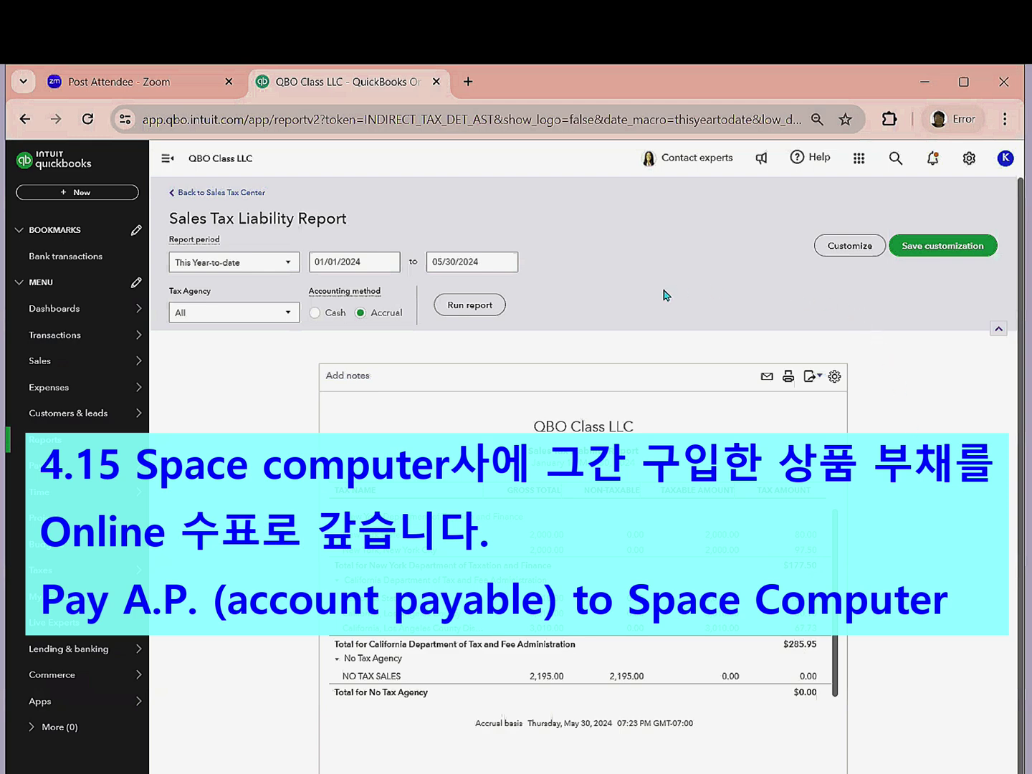
- Start a new check paying from the x111 Chk ABC bank account
click(73, 192)
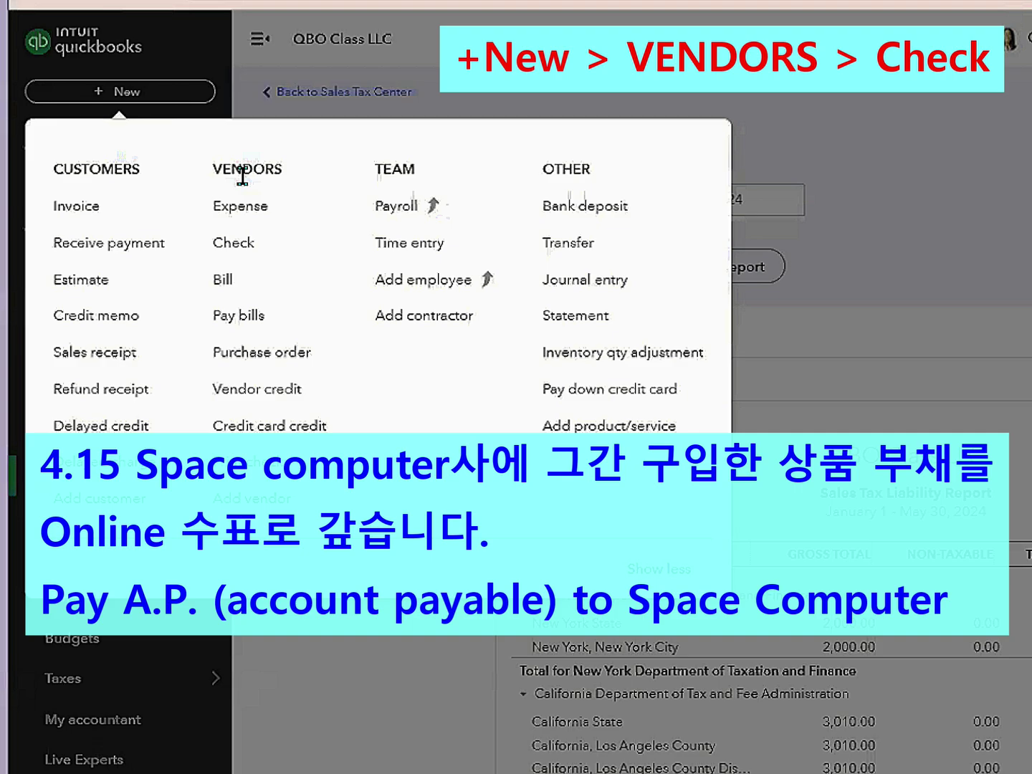
click(251, 255)
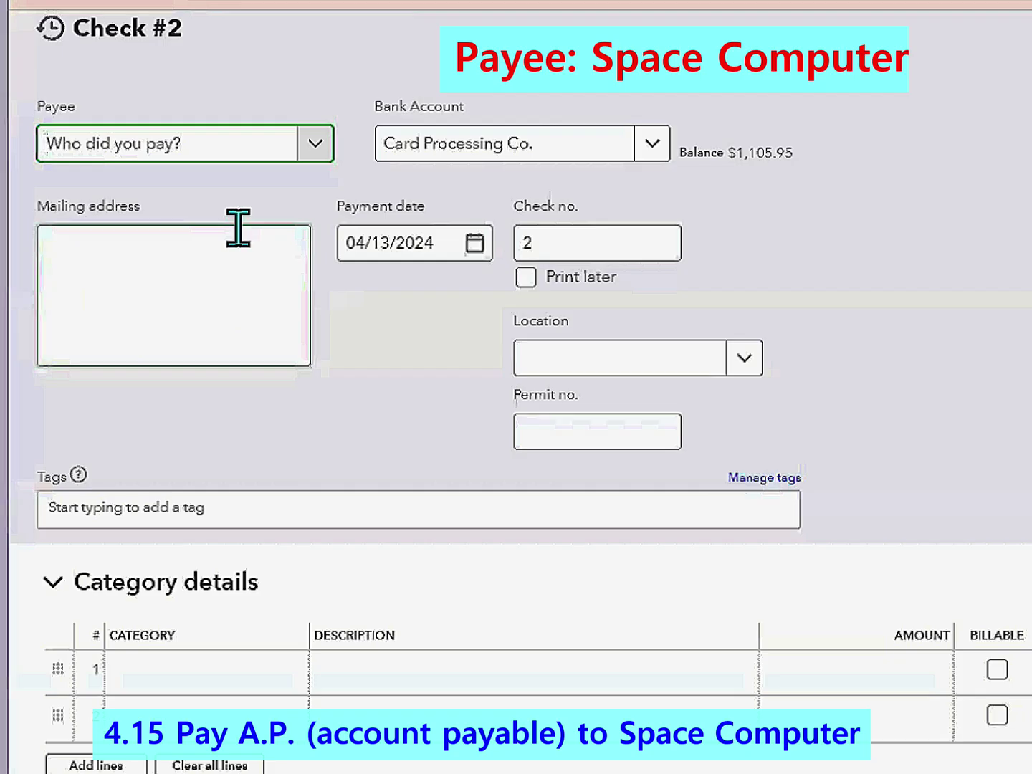
click(654, 145)
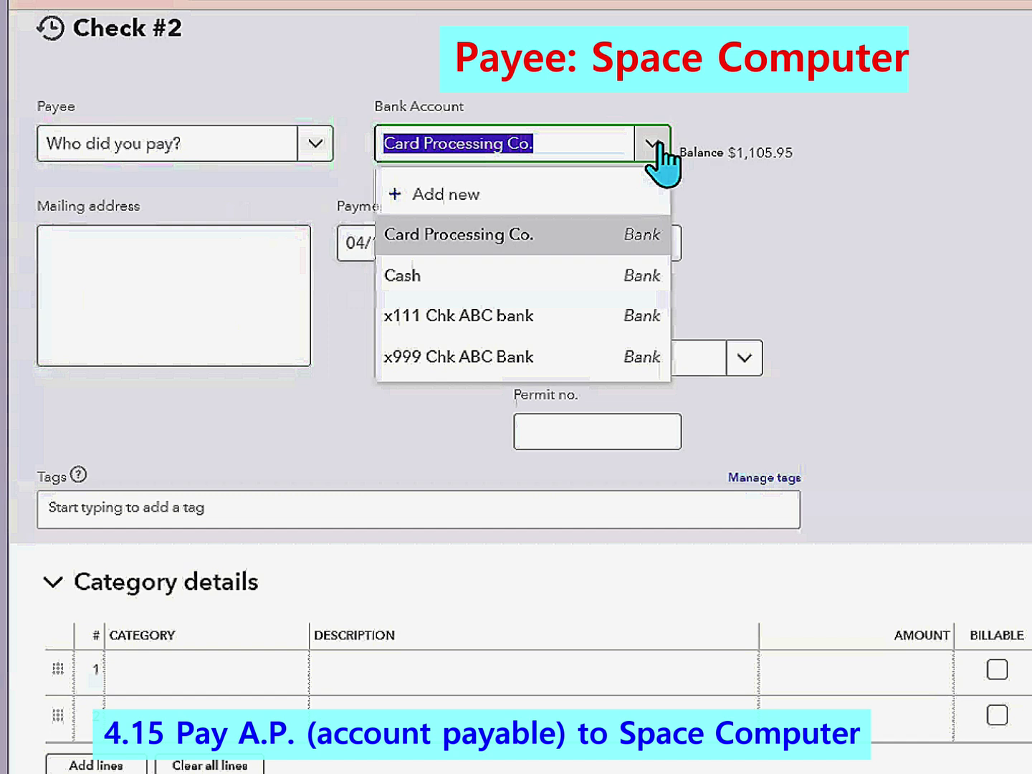
click(506, 324)
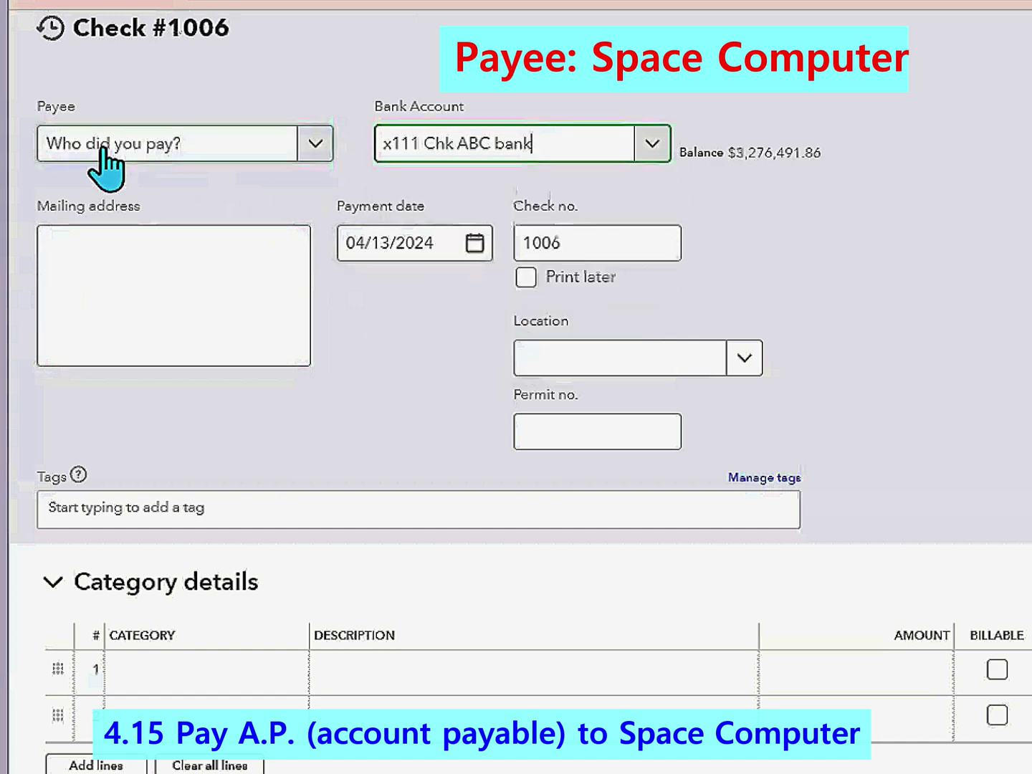
- Make Space Computer the payee and set the payment date to April 15
click(315, 146)
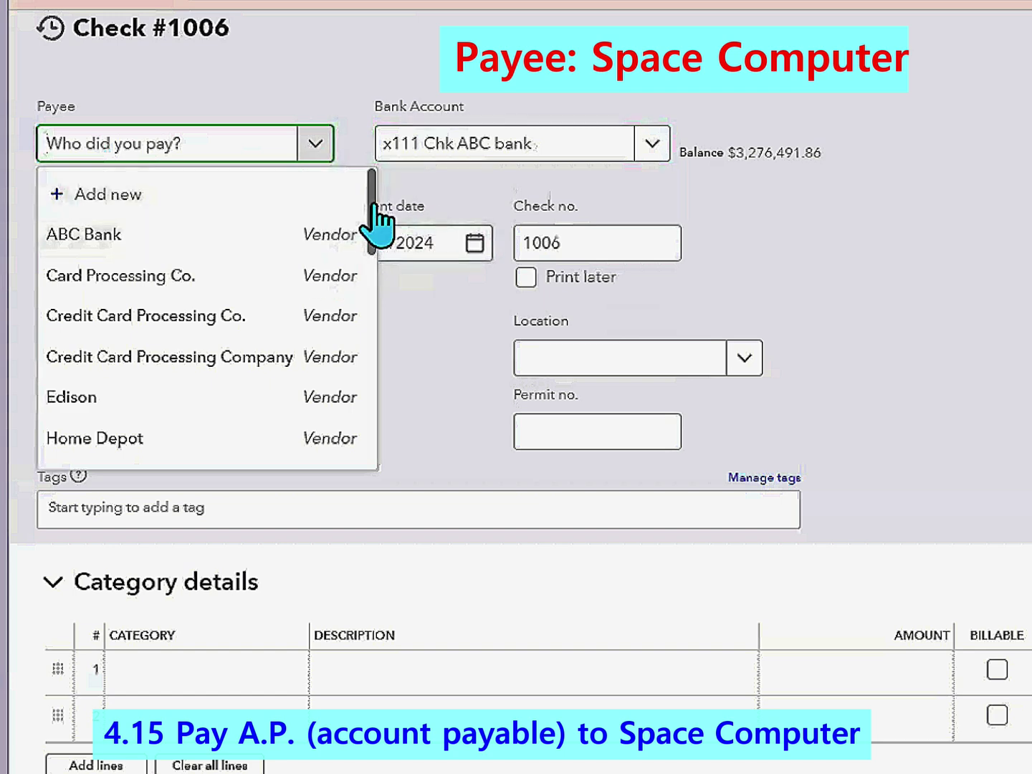
scroll(375, 240, down, 1)
drag(379, 254, 362, 488)
scroll(180, 277, up, 3)
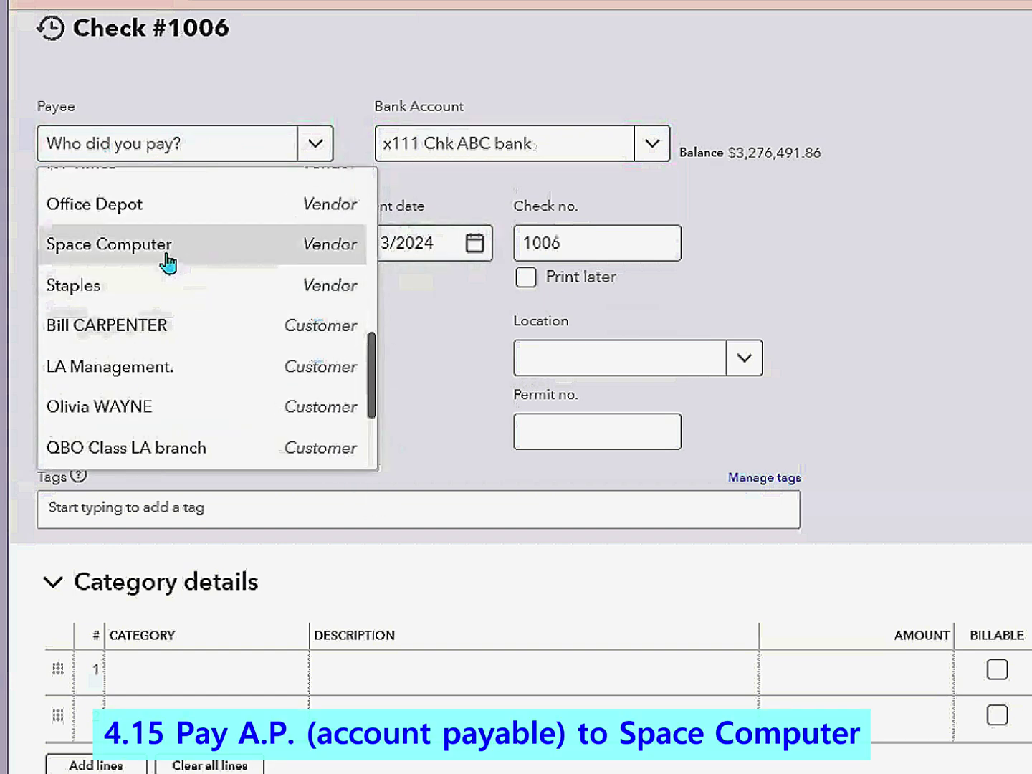
click(166, 265)
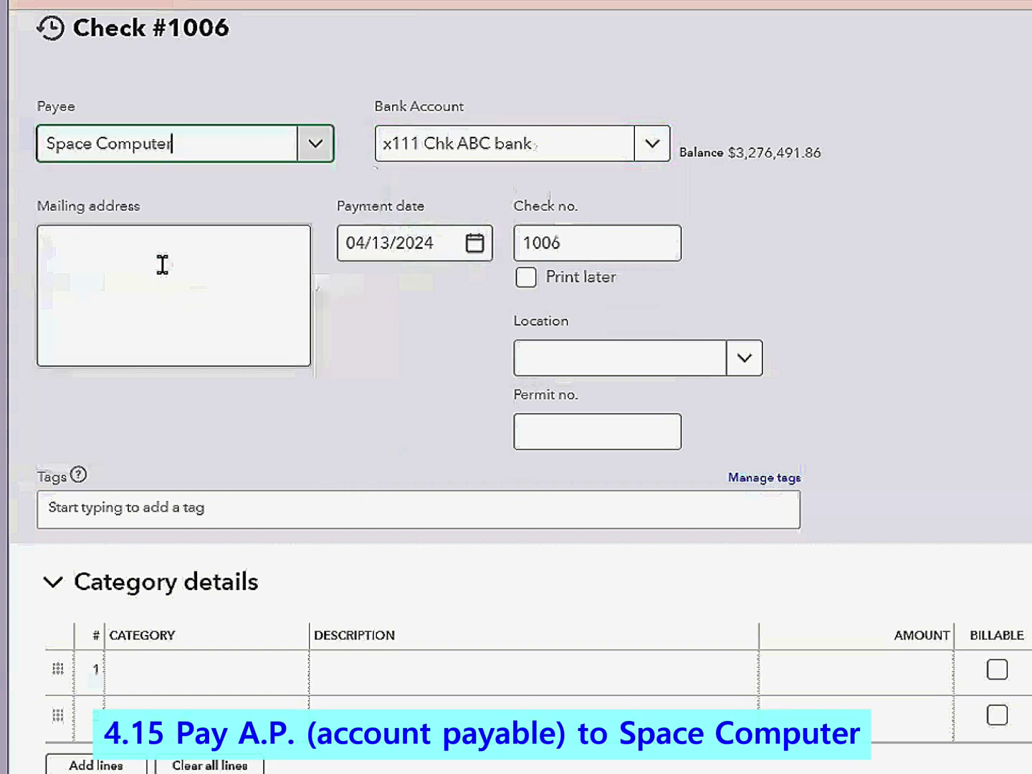
click(478, 255)
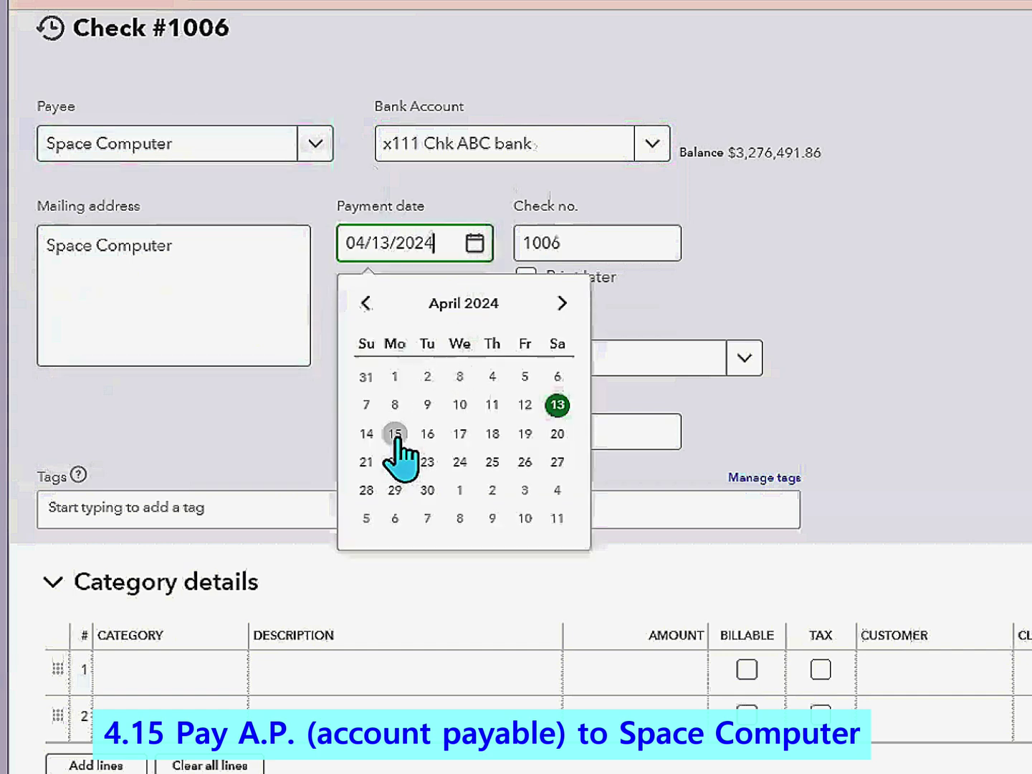
click(396, 437)
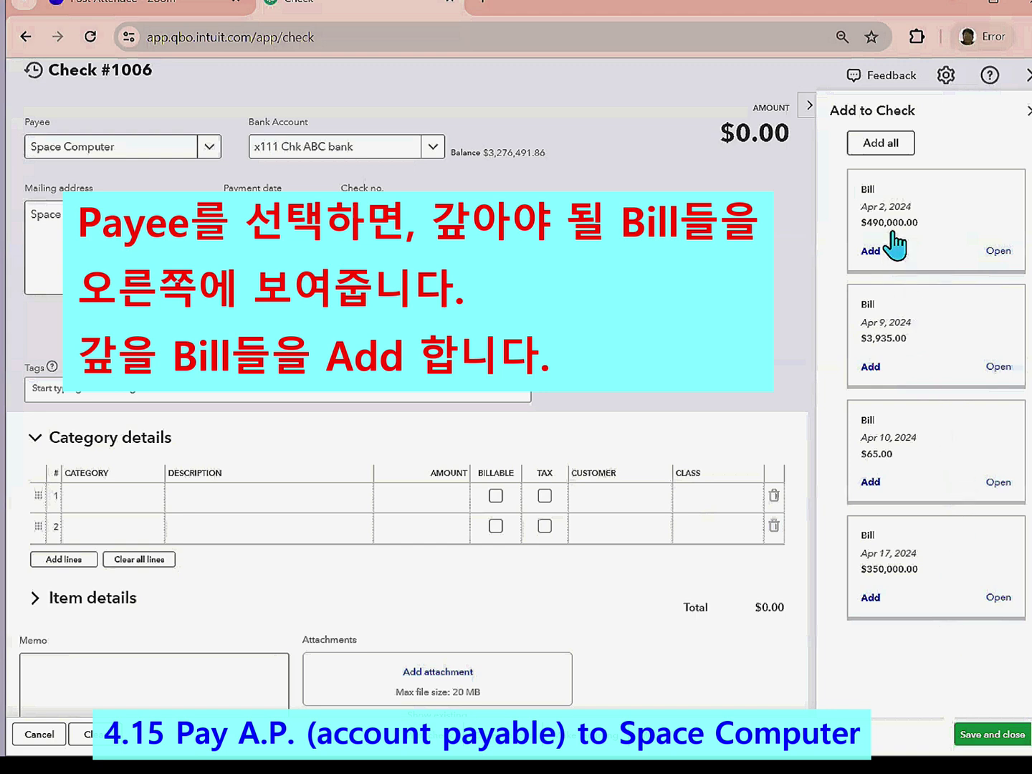
- Apply the $490,000.00 and $350,000.00 bills, leaving the 04/09 and 04/10 bills unselected
click(871, 253)
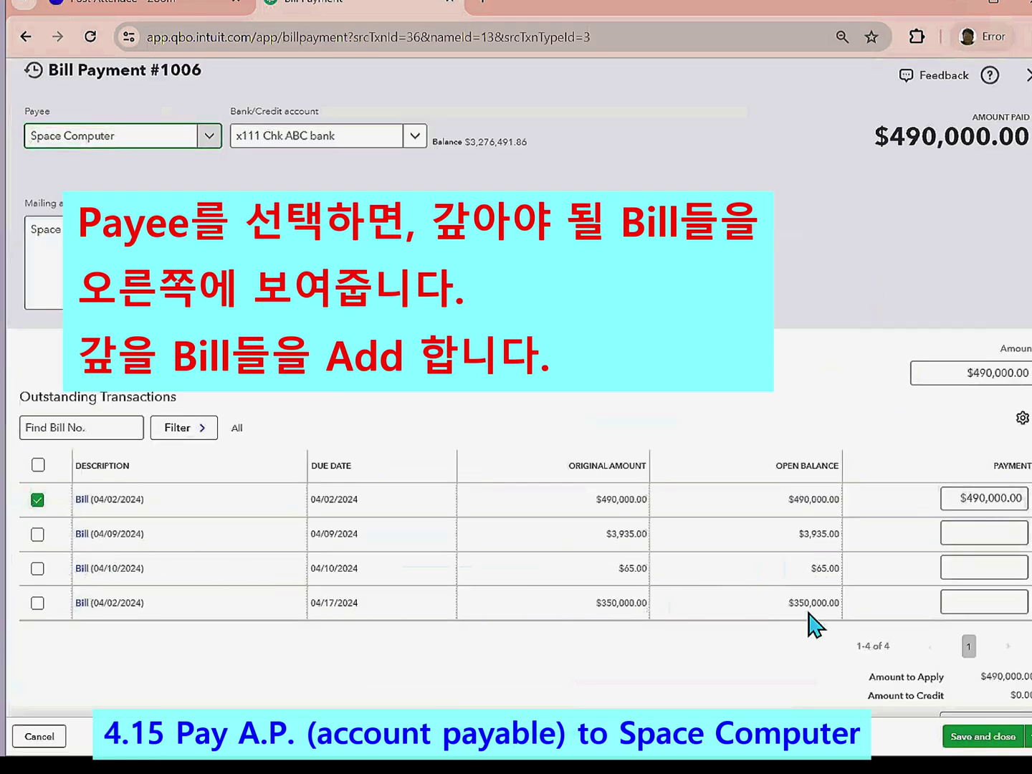
click(36, 603)
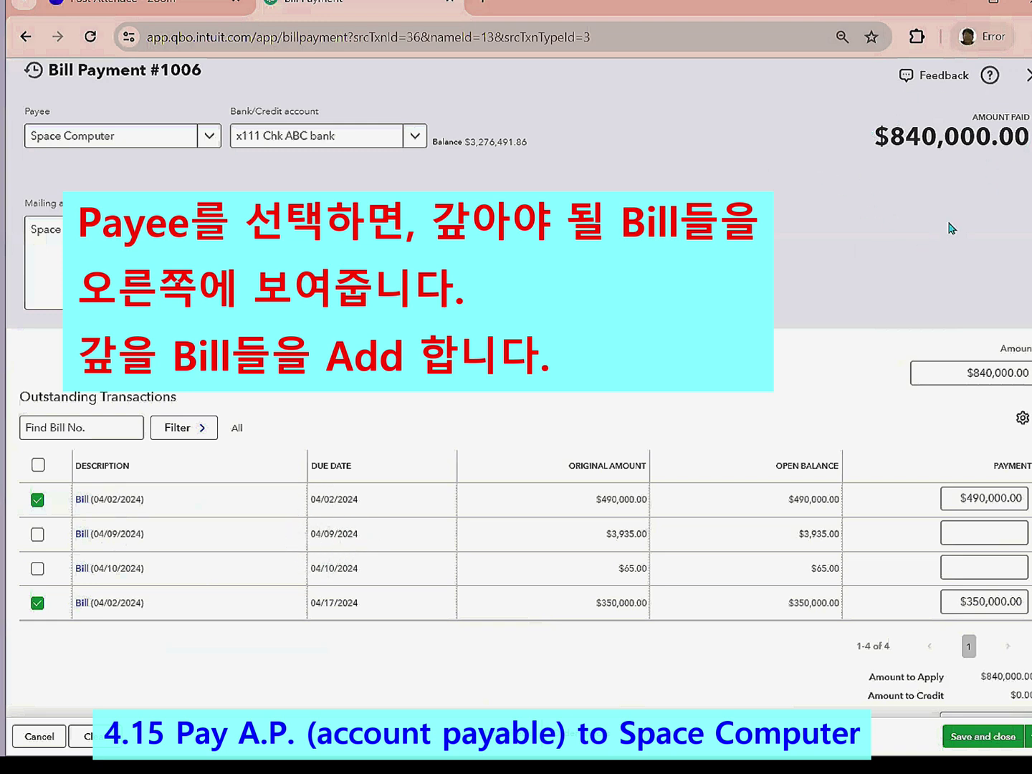
click(37, 533)
click(37, 567)
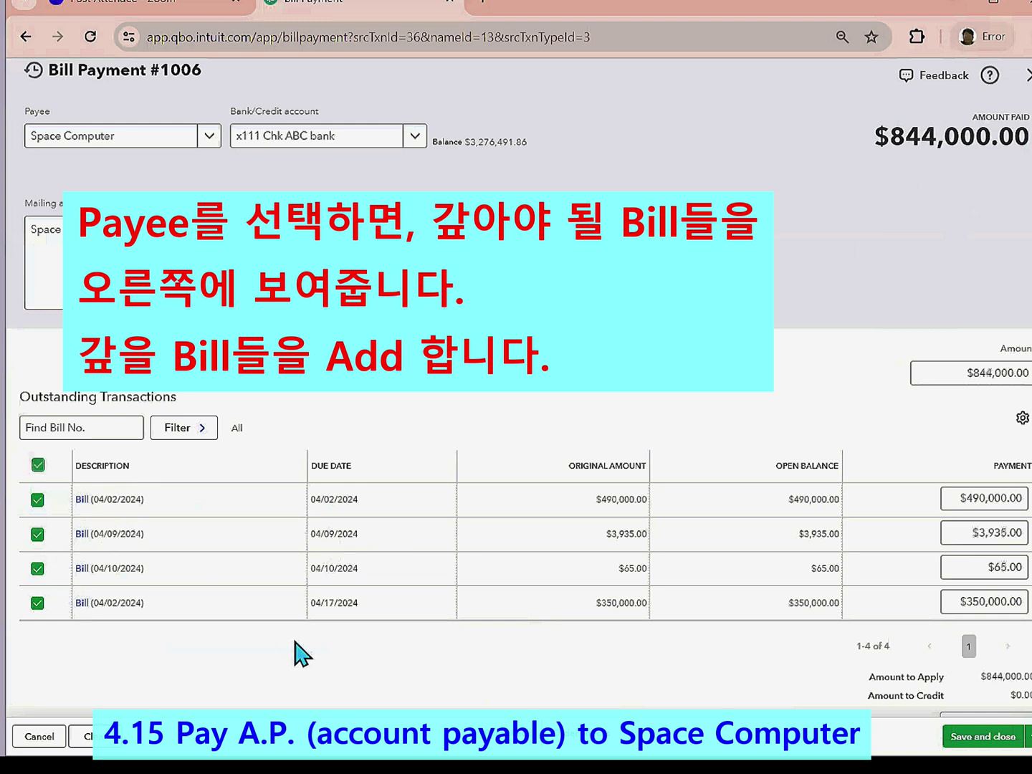
click(36, 534)
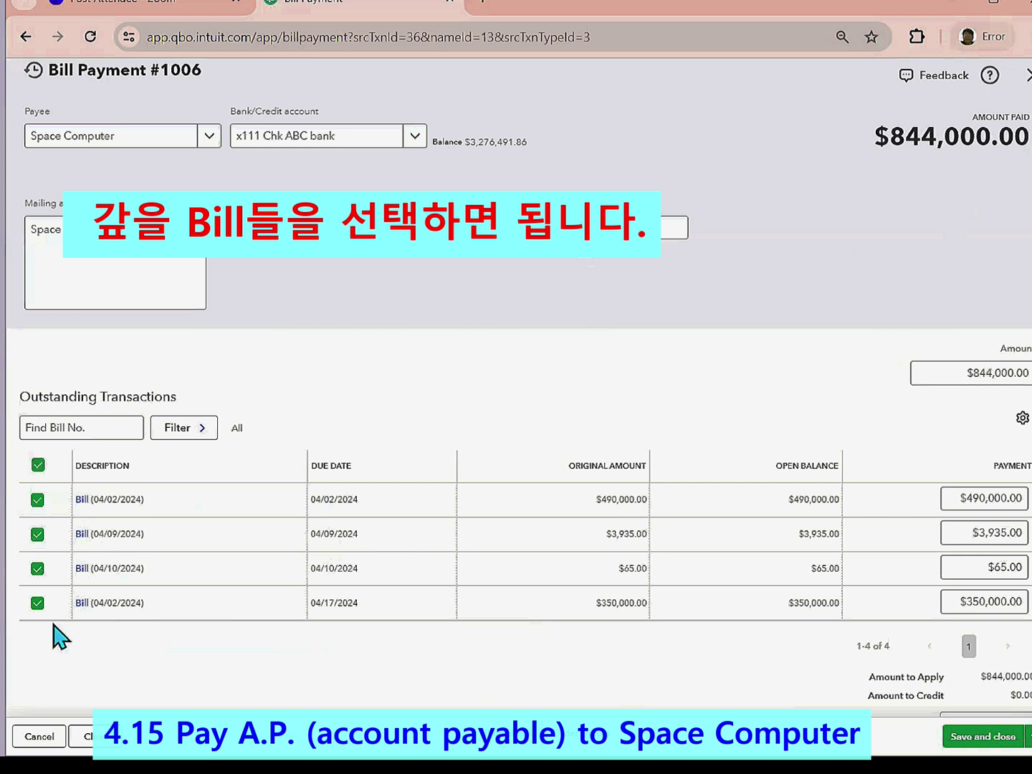
click(38, 567)
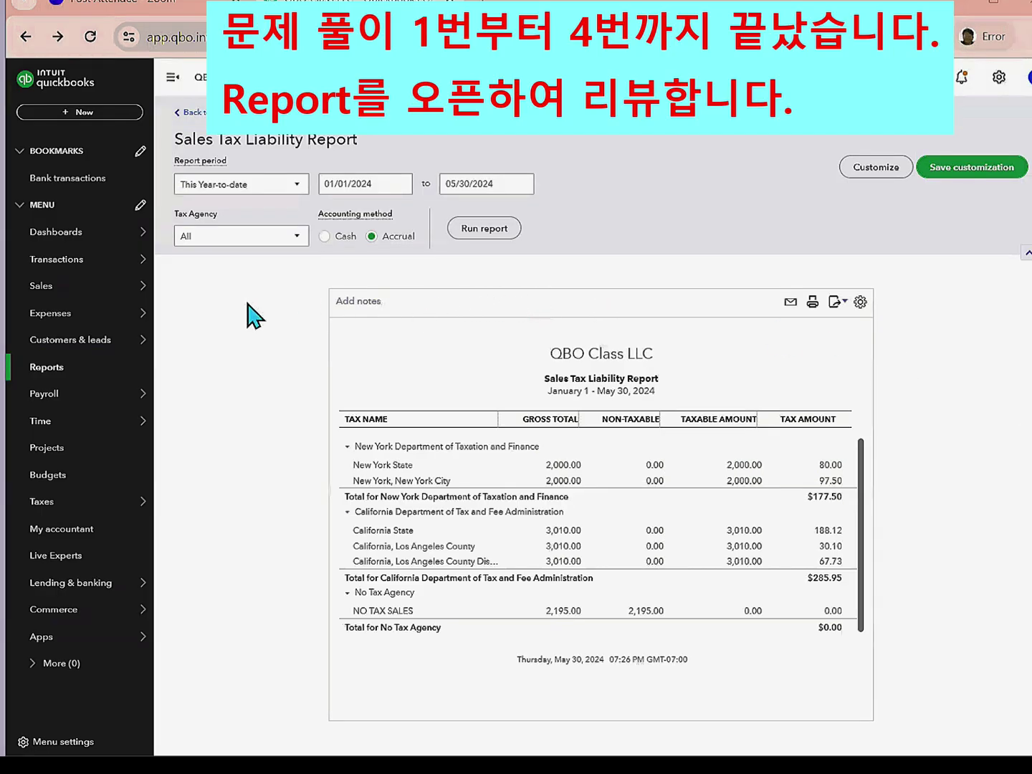
- Open the Profit and Loss by Class report from the Reports list
click(88, 371)
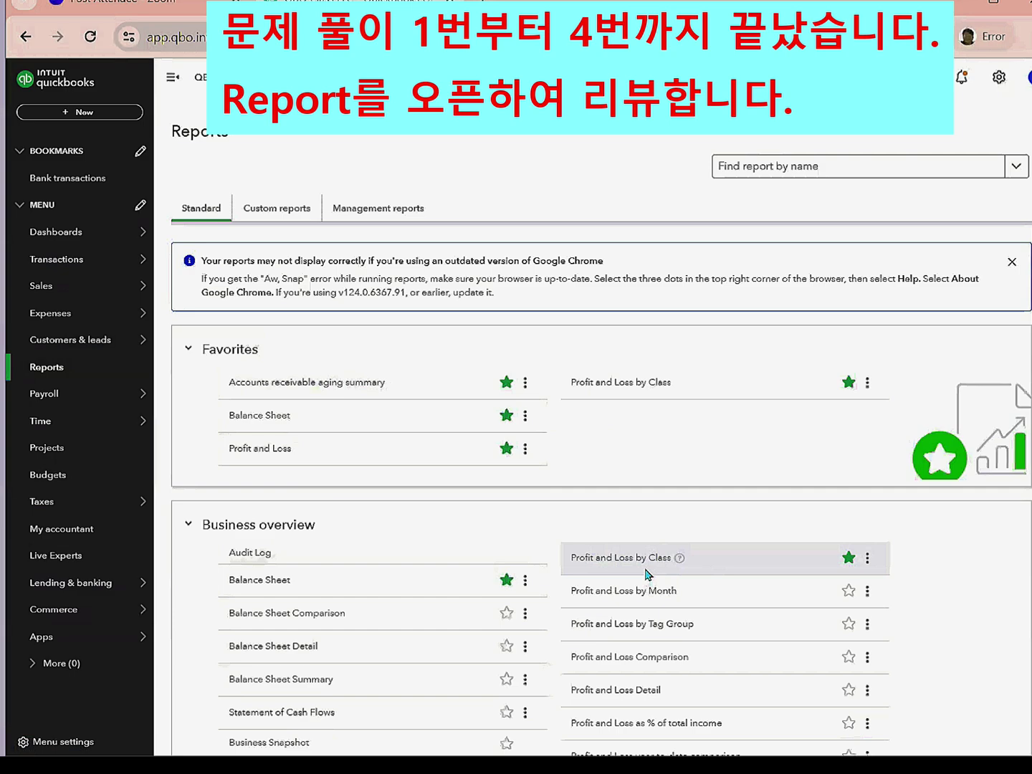
click(627, 566)
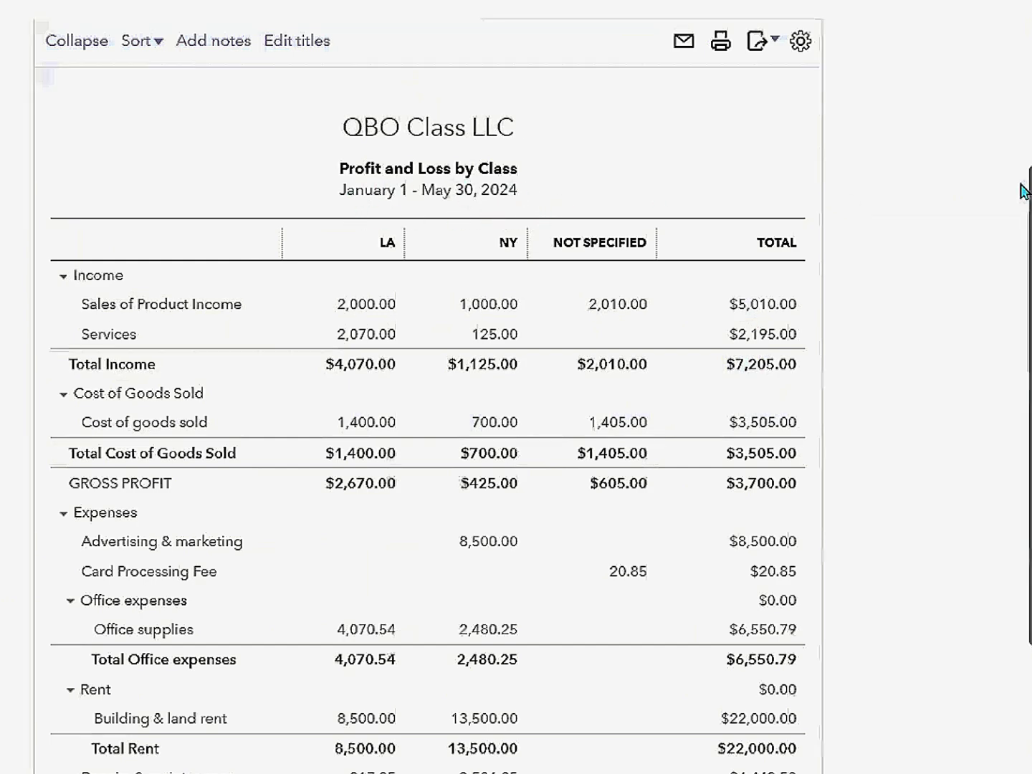
- Change the report end date to April 30, 2024 and rerun it
scroll(1029, 13, up, 5)
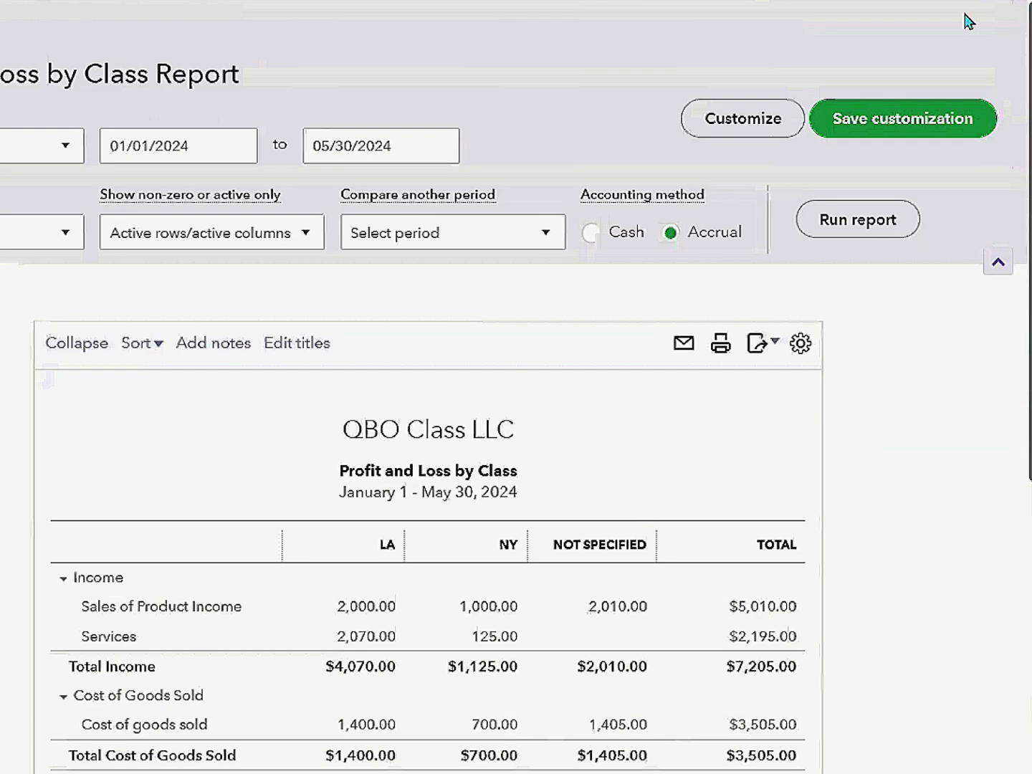
click(440, 146)
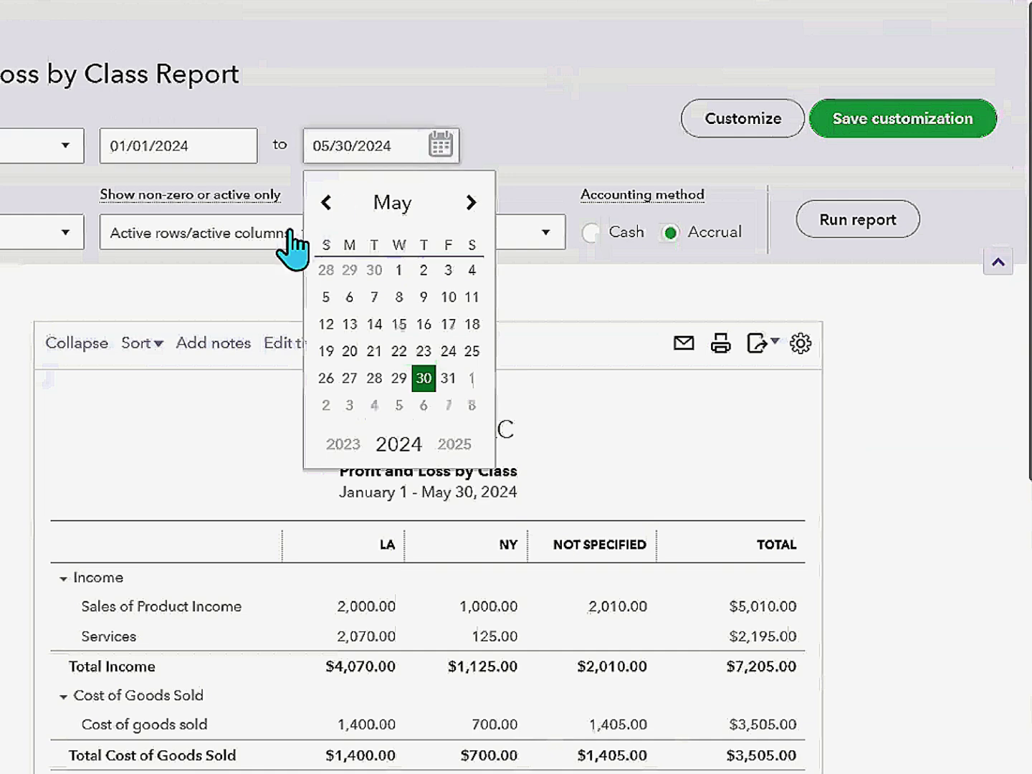
click(326, 203)
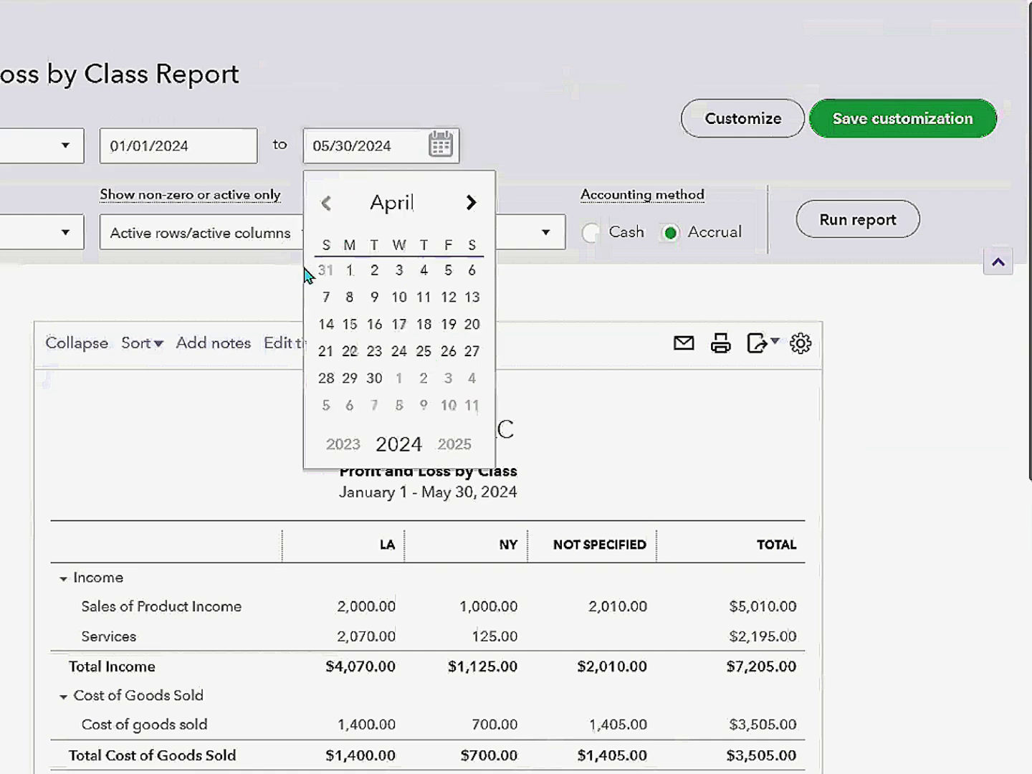
click(374, 377)
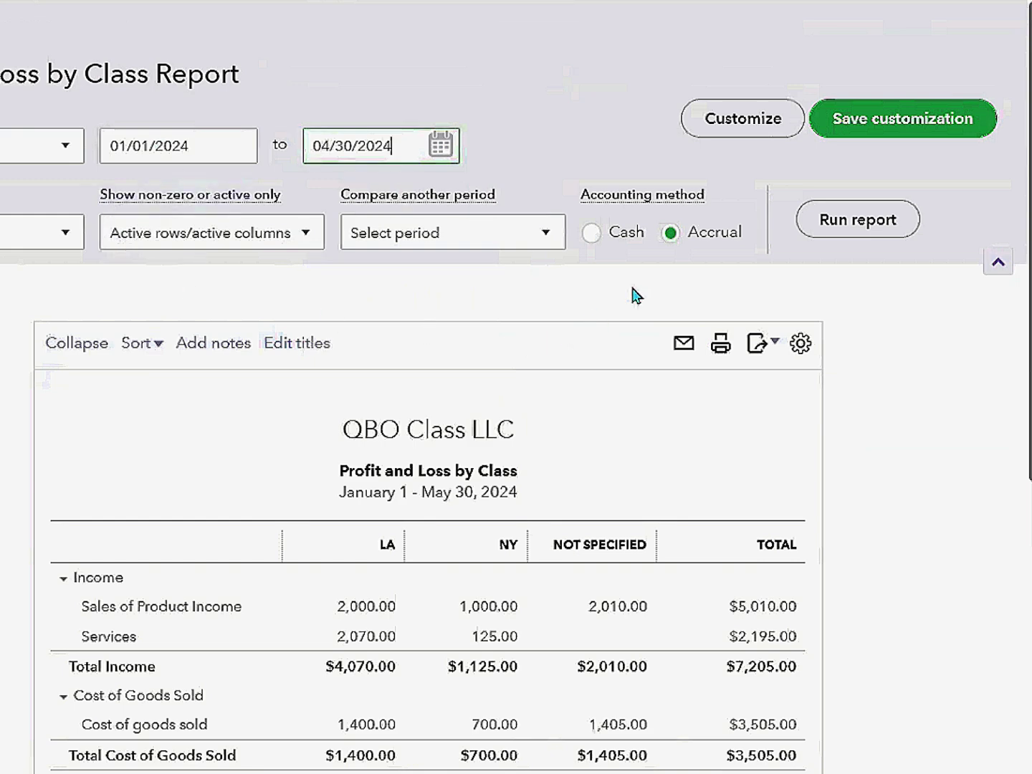
click(844, 225)
scroll(842, 224, down, 4)
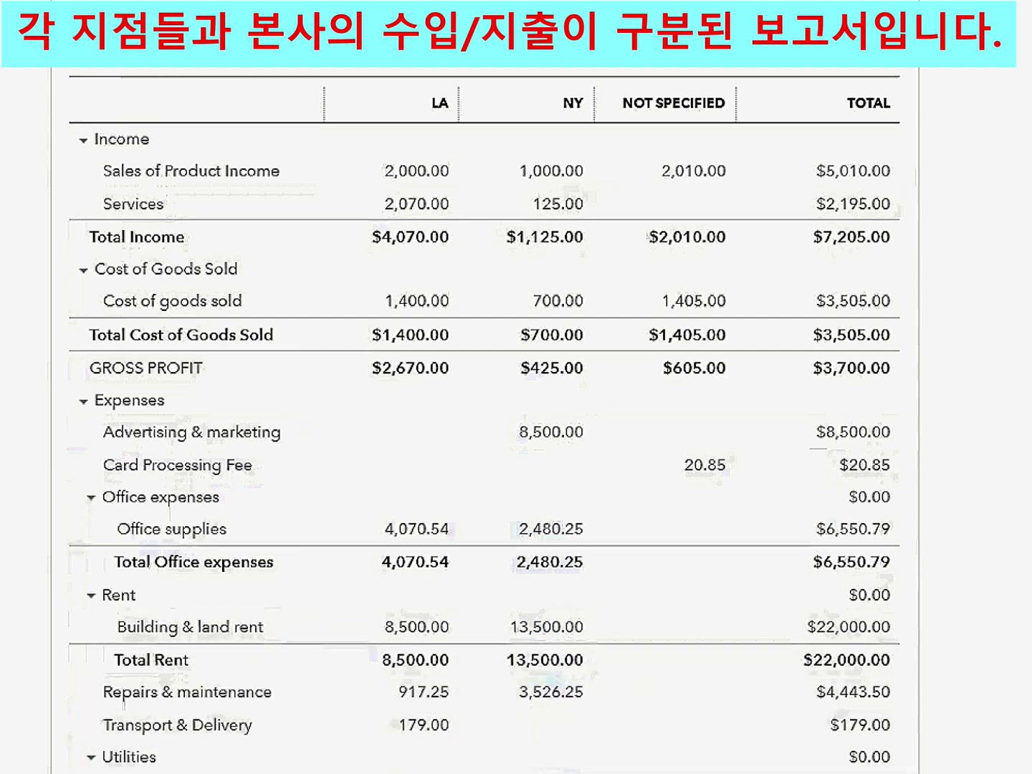
scroll(484, 430, down, 3)
scroll(649, 108, up, 5)
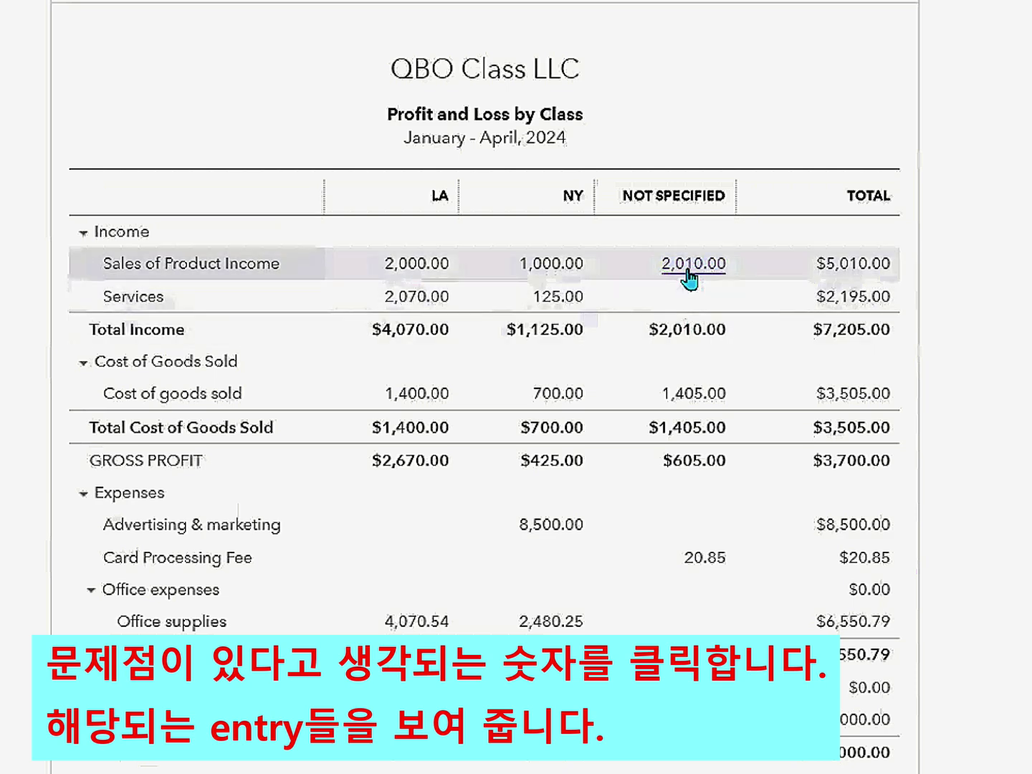
- Drill into the $2,010.00 unclassified product income and assign class LA to both April 11 receipt lines
click(692, 275)
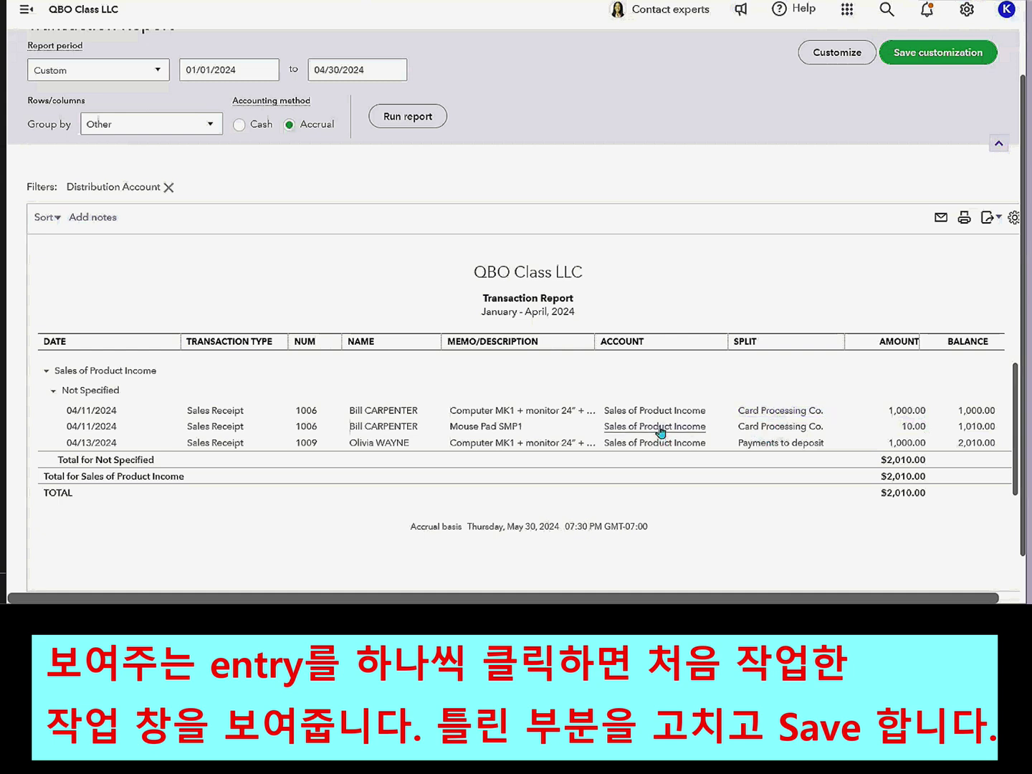
click(906, 416)
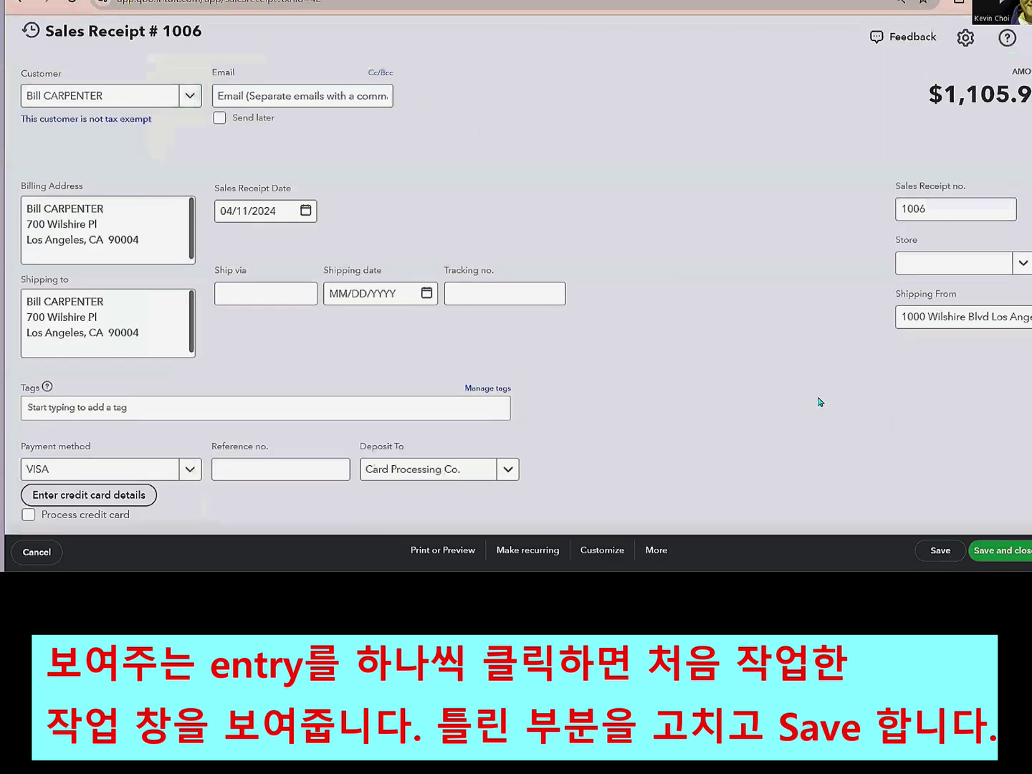
scroll(791, 281, down, 3)
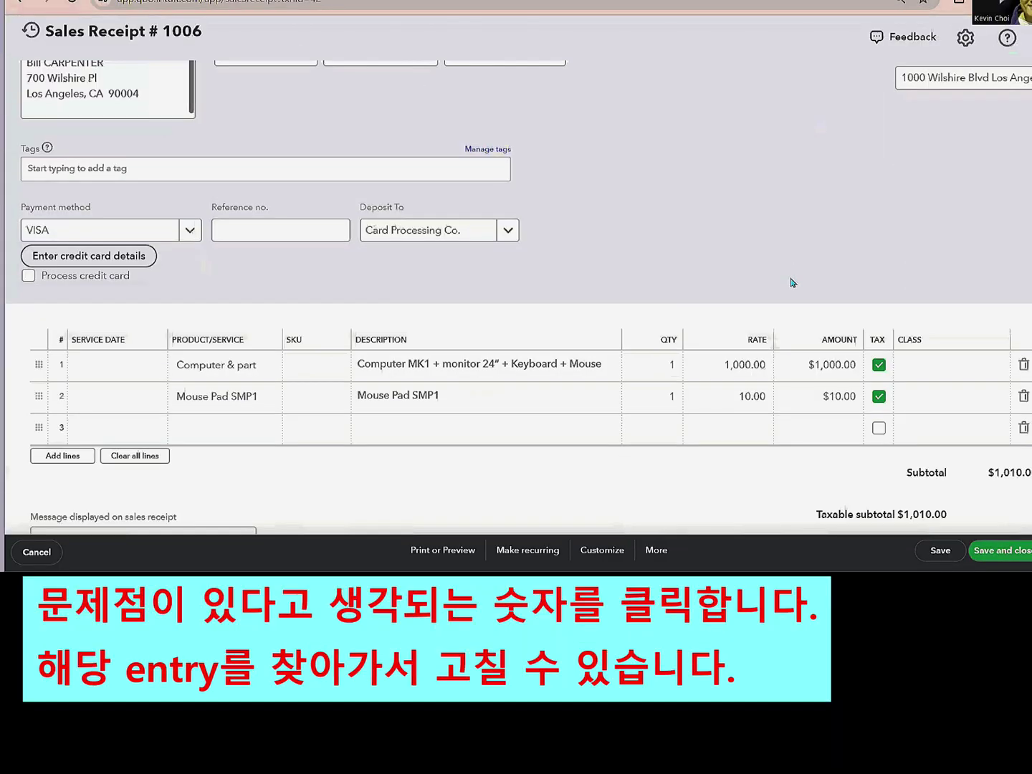
click(947, 370)
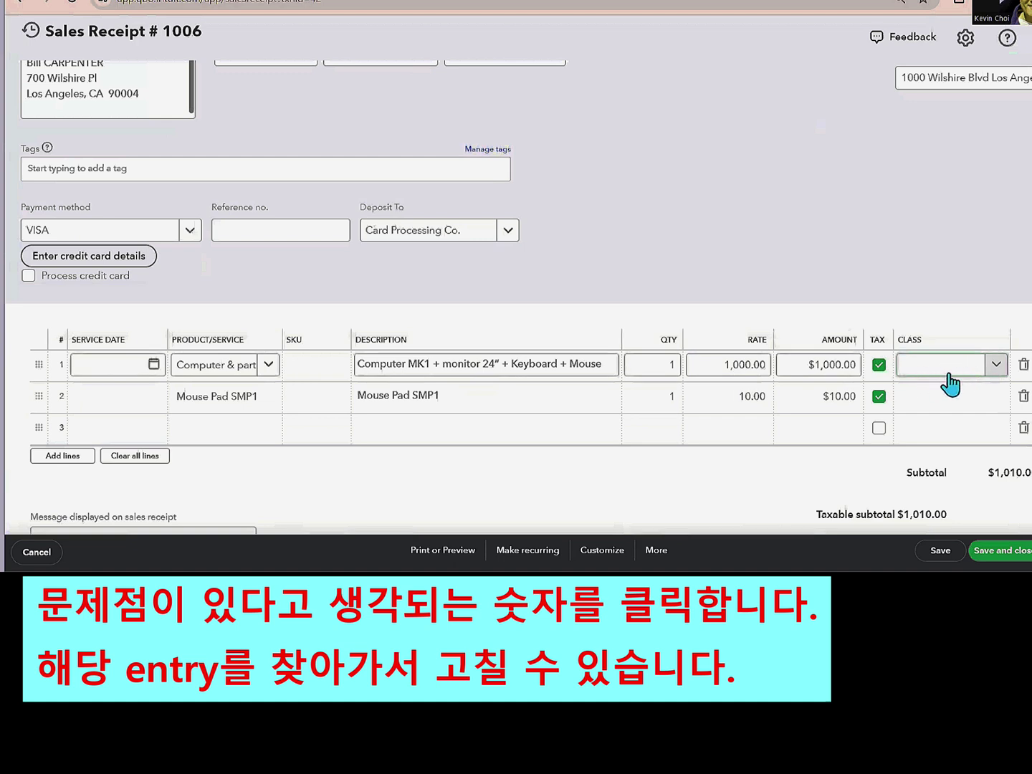
click(993, 364)
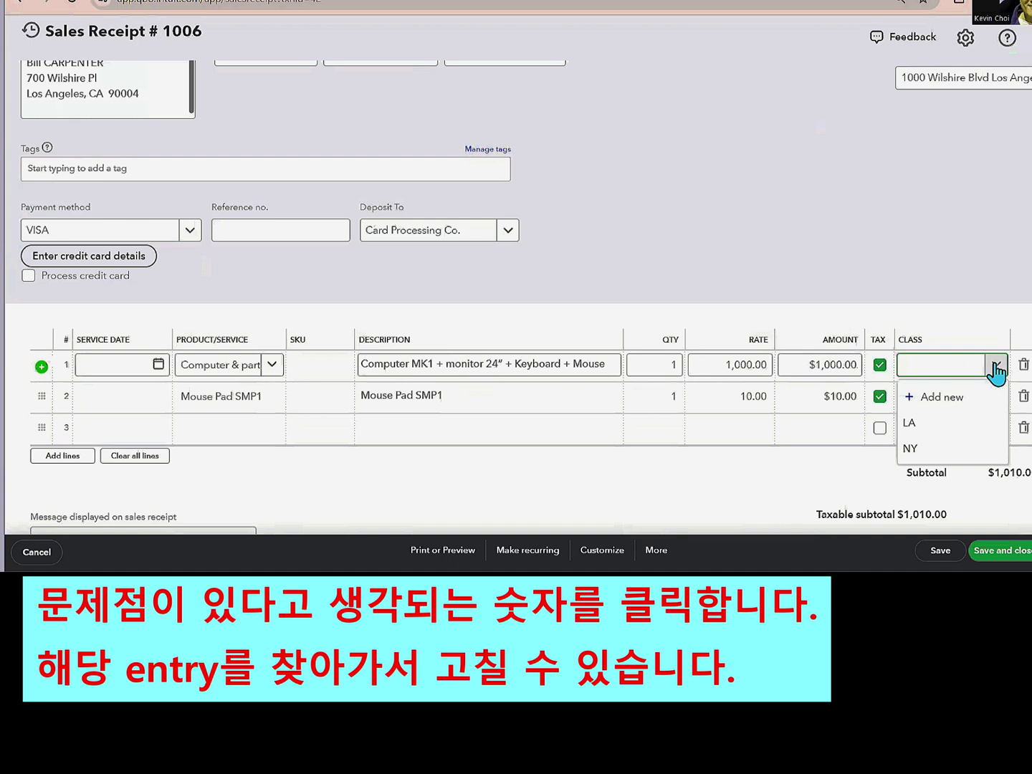
click(920, 429)
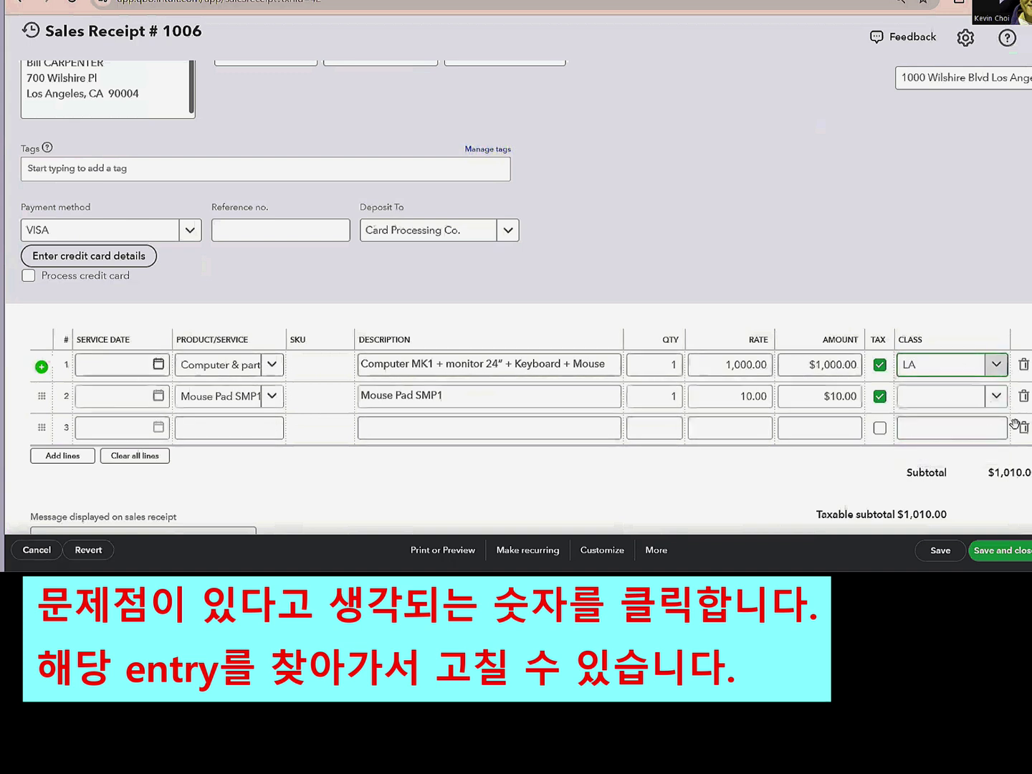
click(998, 412)
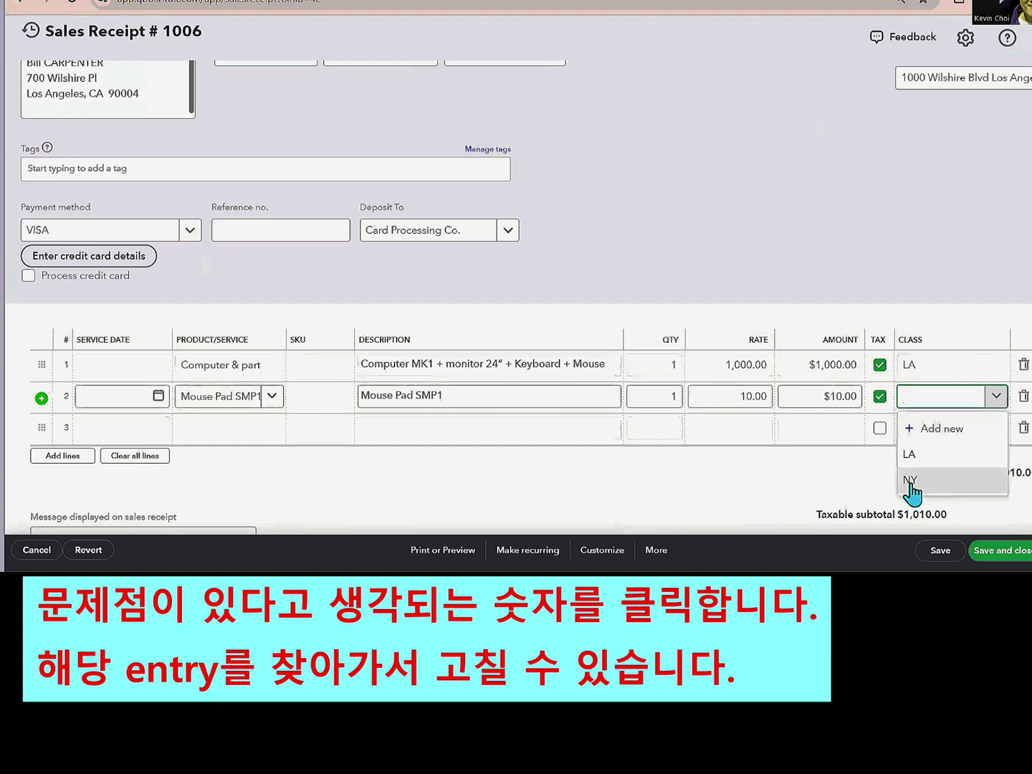
click(912, 457)
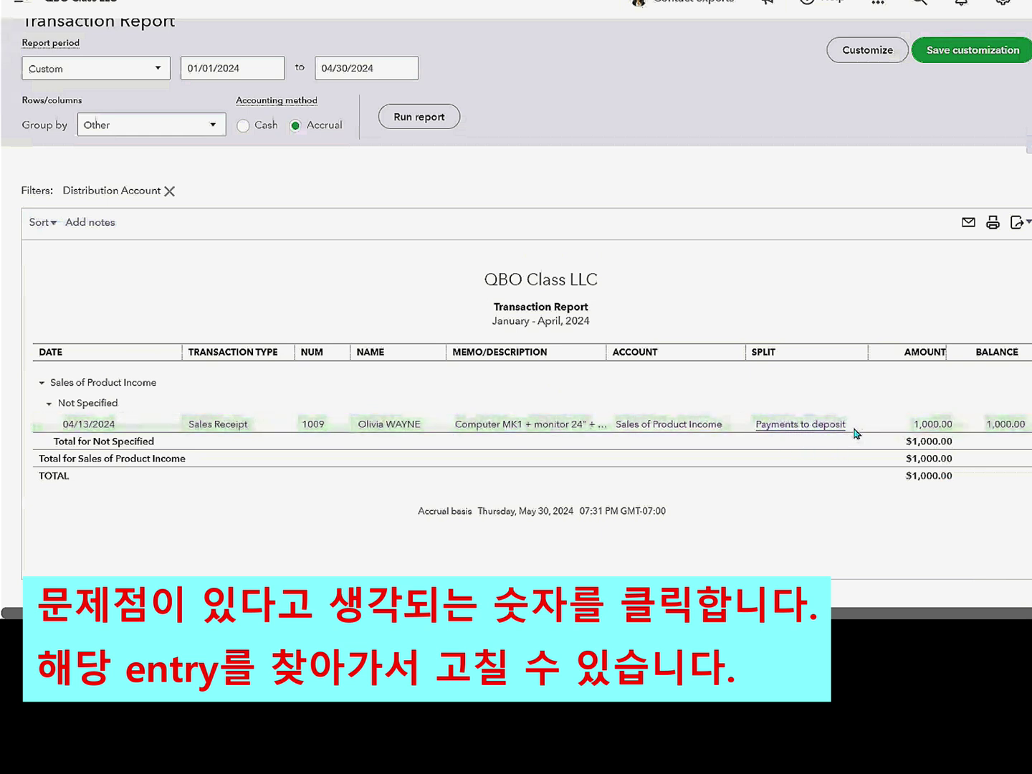
- Open the April 13 sales receipt and assign class NY to its computer line
click(787, 431)
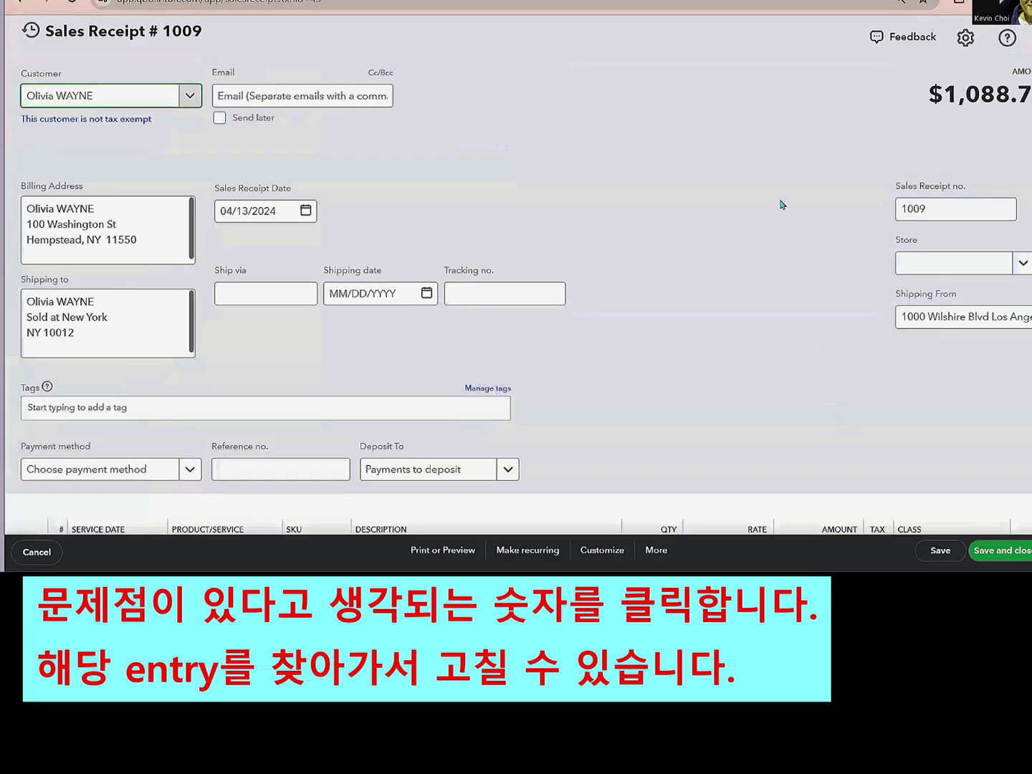
scroll(783, 204, down, 3)
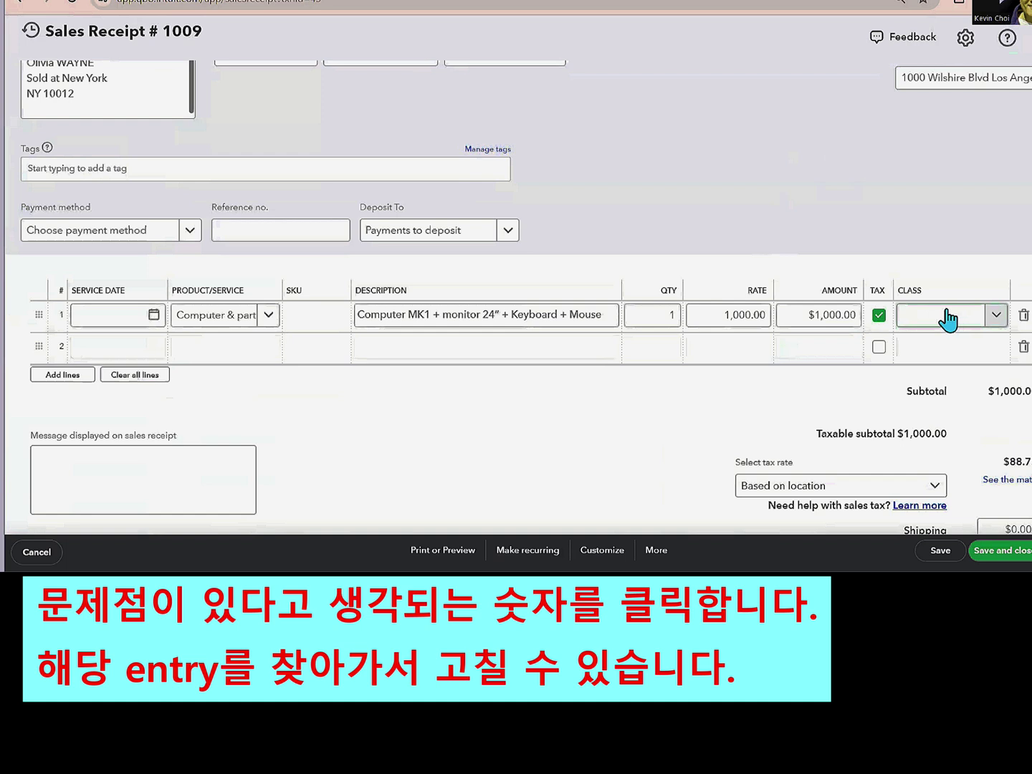
click(993, 320)
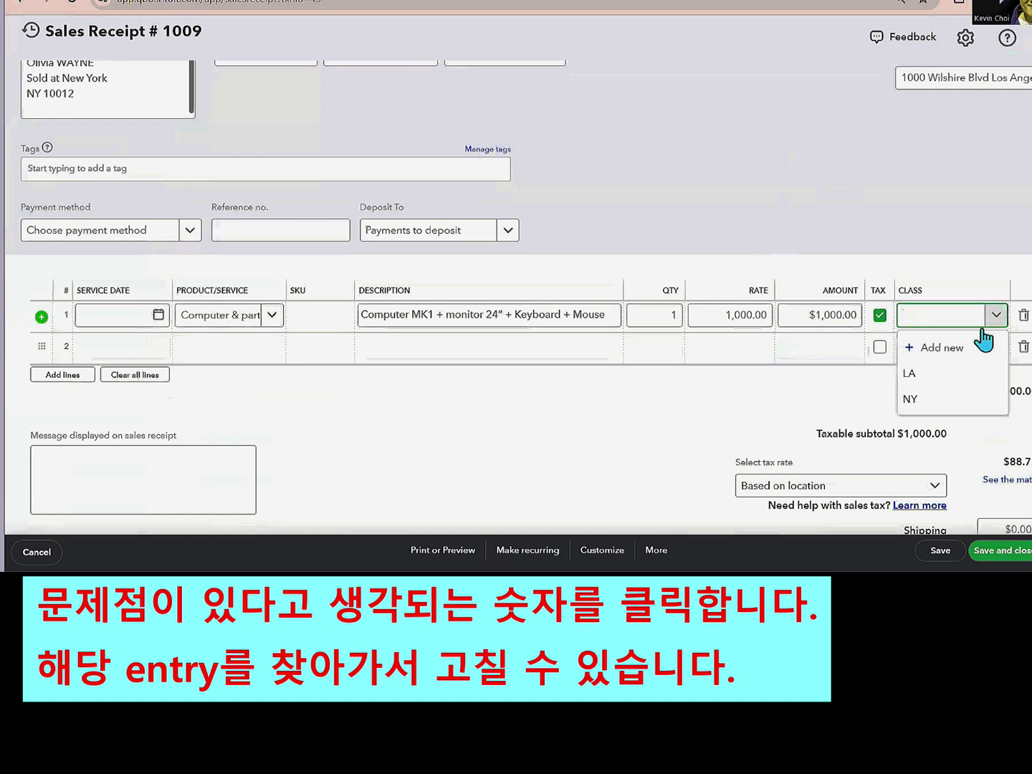
click(907, 399)
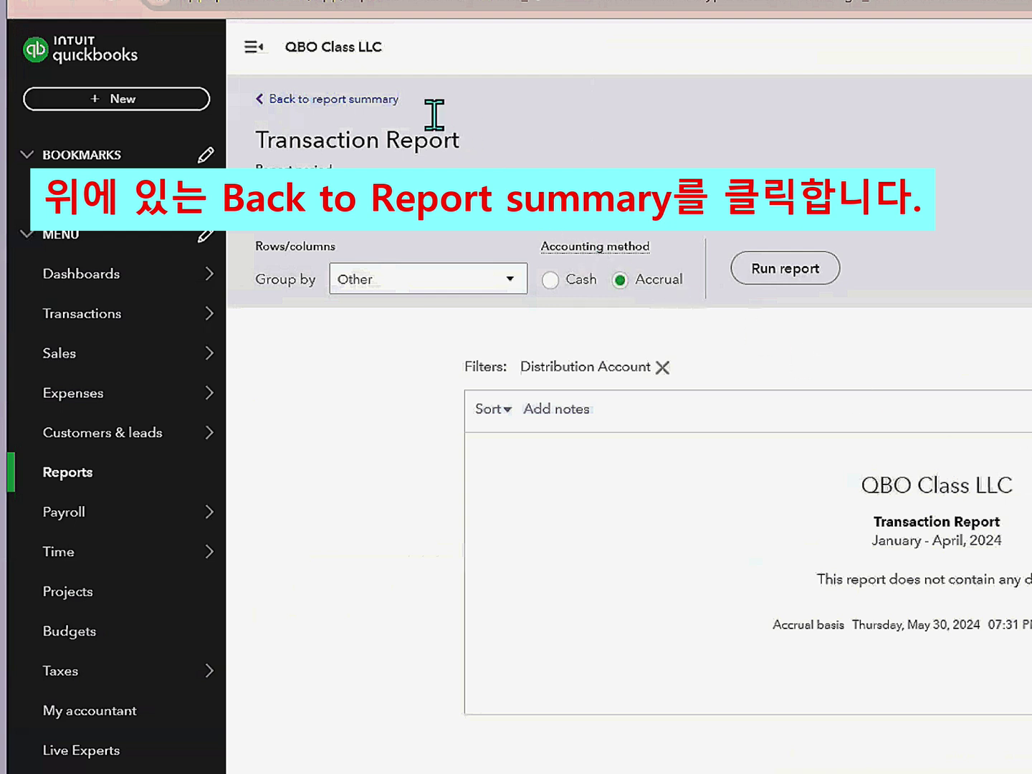
- Reload the report and check product income: $3,010 LA, $2,000 NY, none unspecified
click(327, 107)
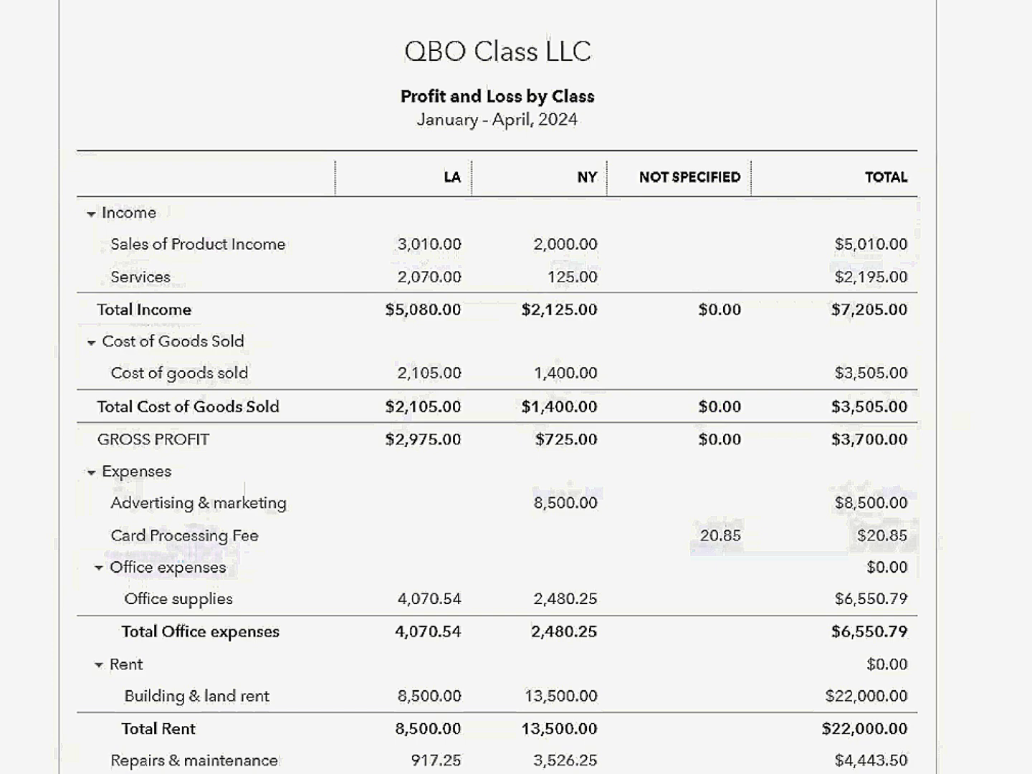
scroll(498, 393, down, 6)
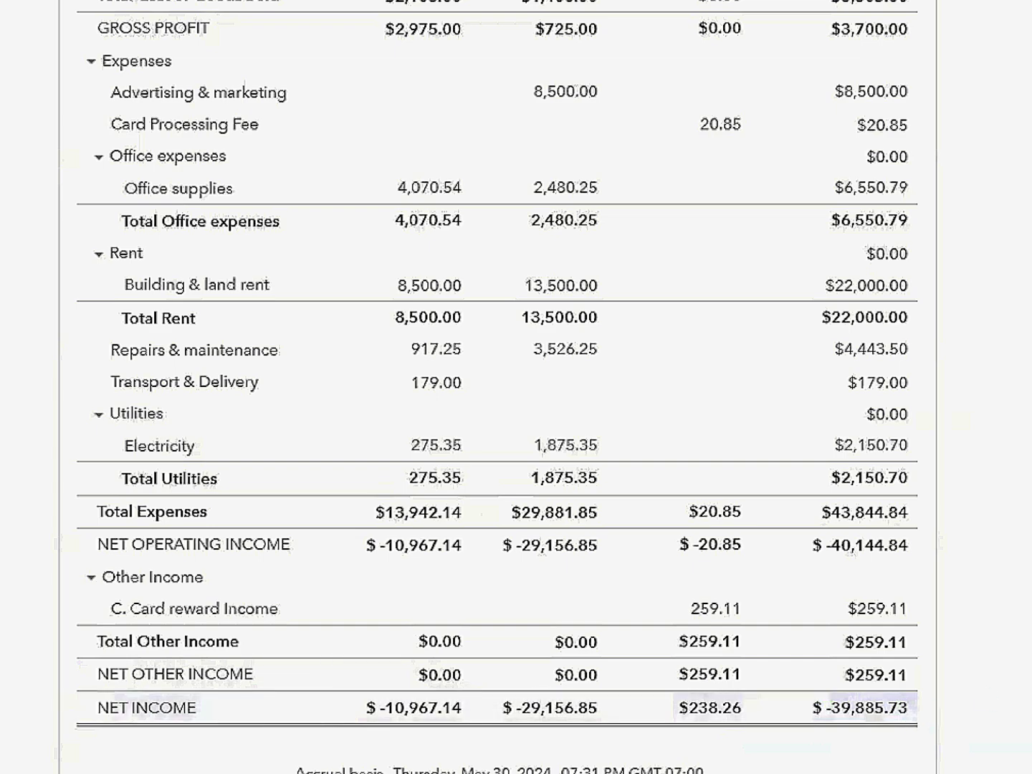
scroll(497, 387, up, 7)
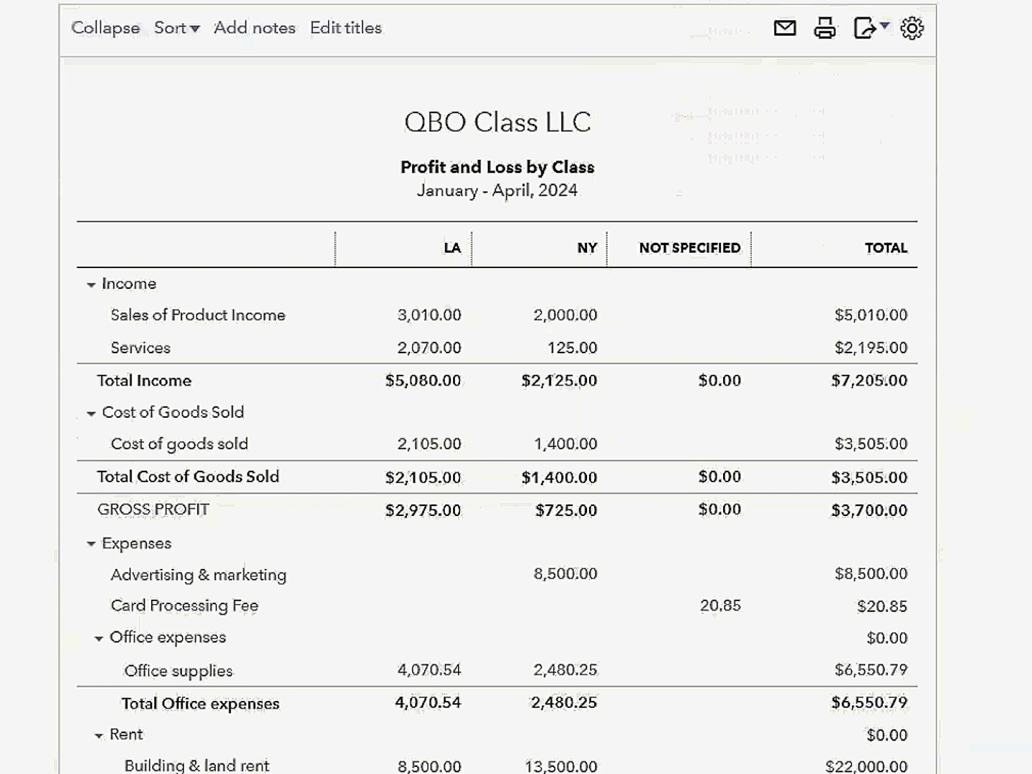
scroll(497, 387, down, 7)
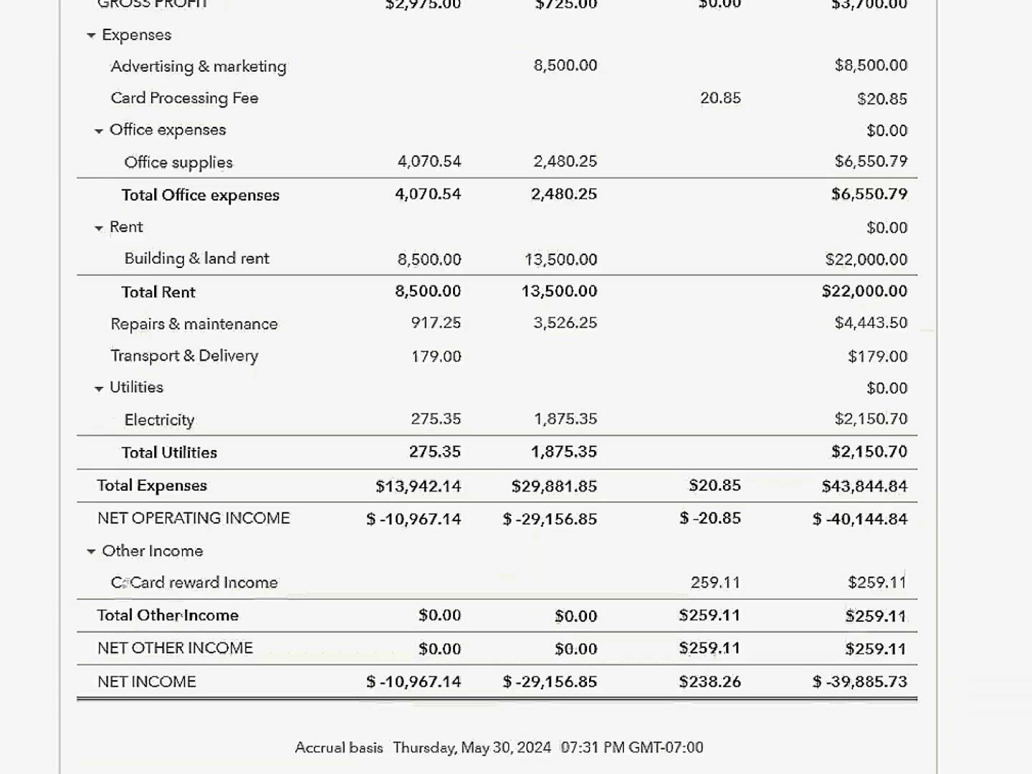